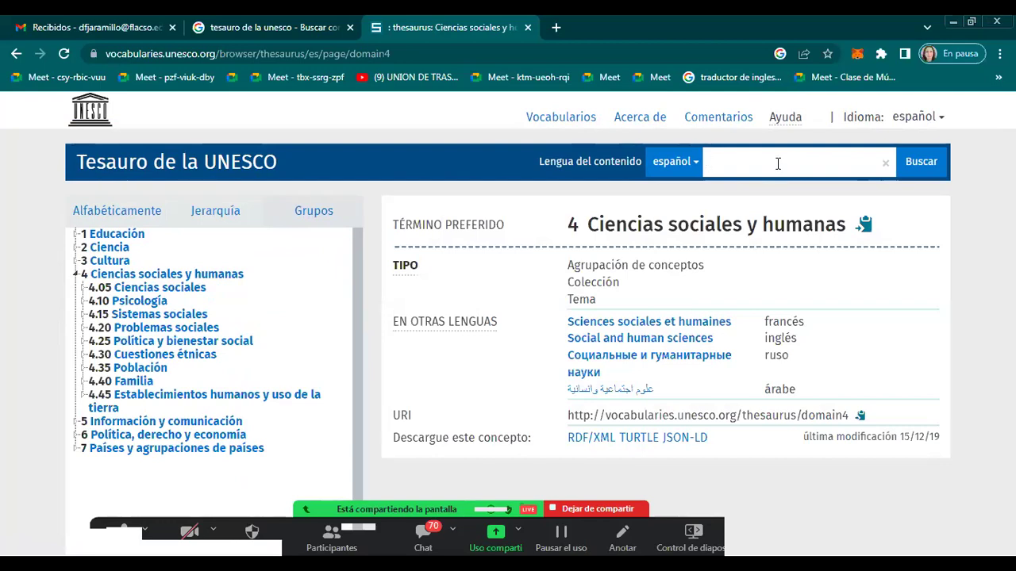
# Search Google for "eurovoc" in a new browser tab
pyautogui.click(557, 29)
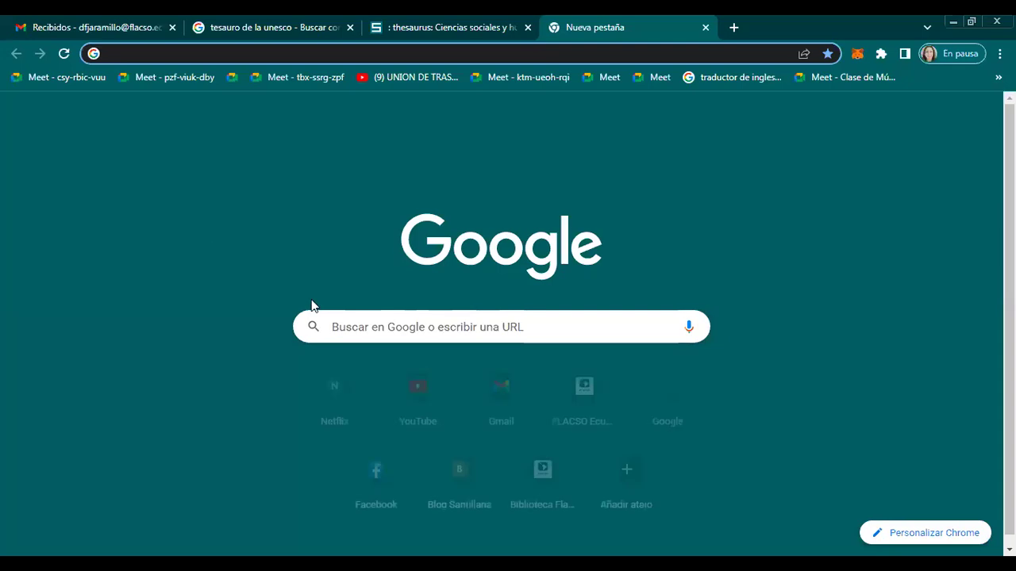
pyautogui.click(390, 338)
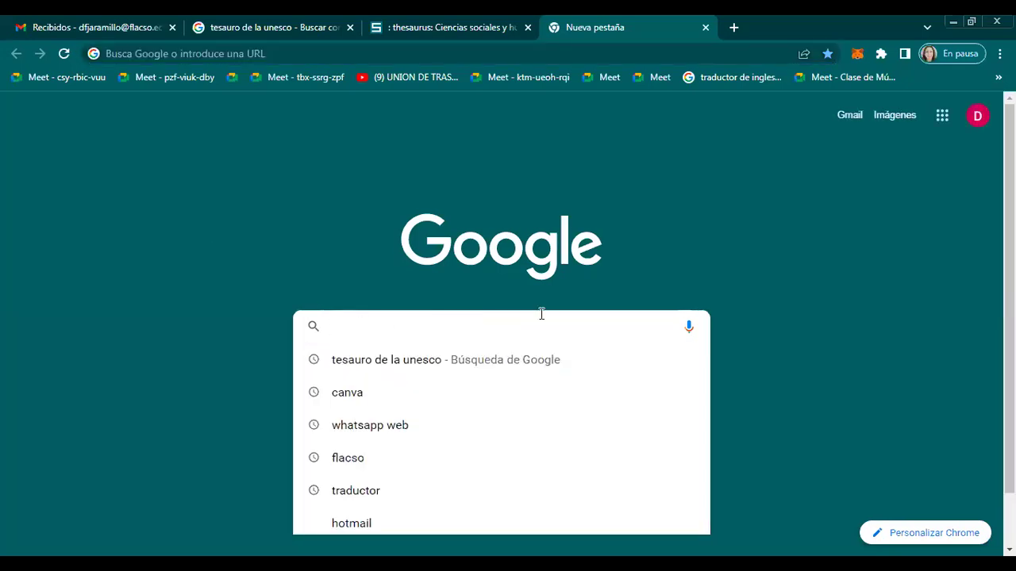
pyautogui.write('eco')
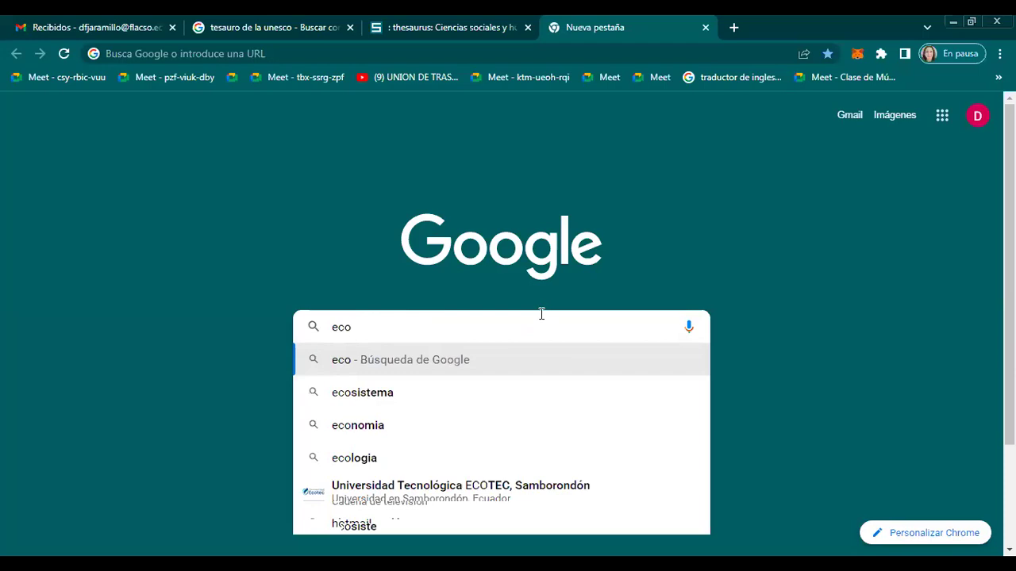
pyautogui.press('BackSpace')
pyautogui.press('BackSpace')
pyautogui.write('urovoc')
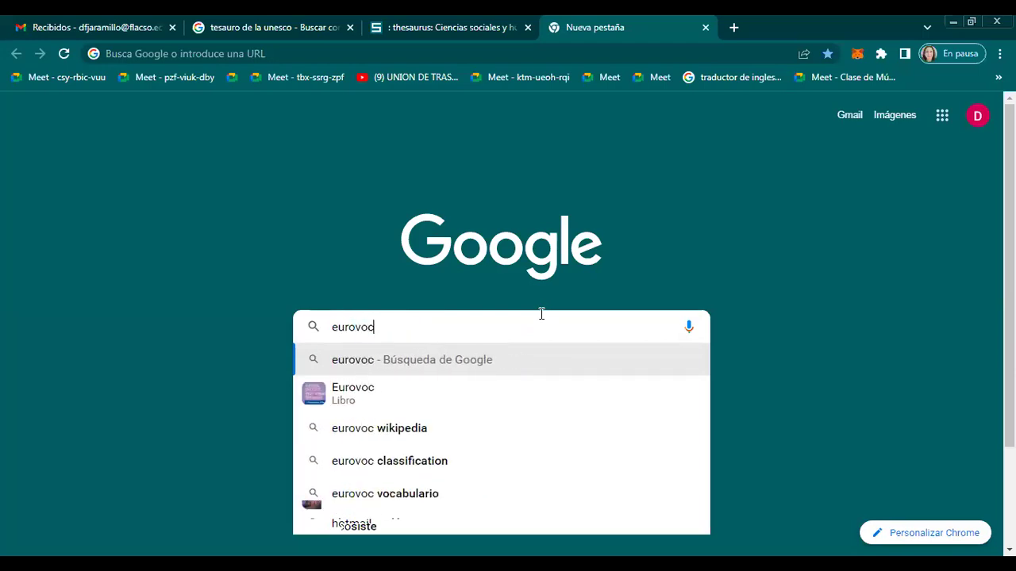
pyautogui.press('Return')
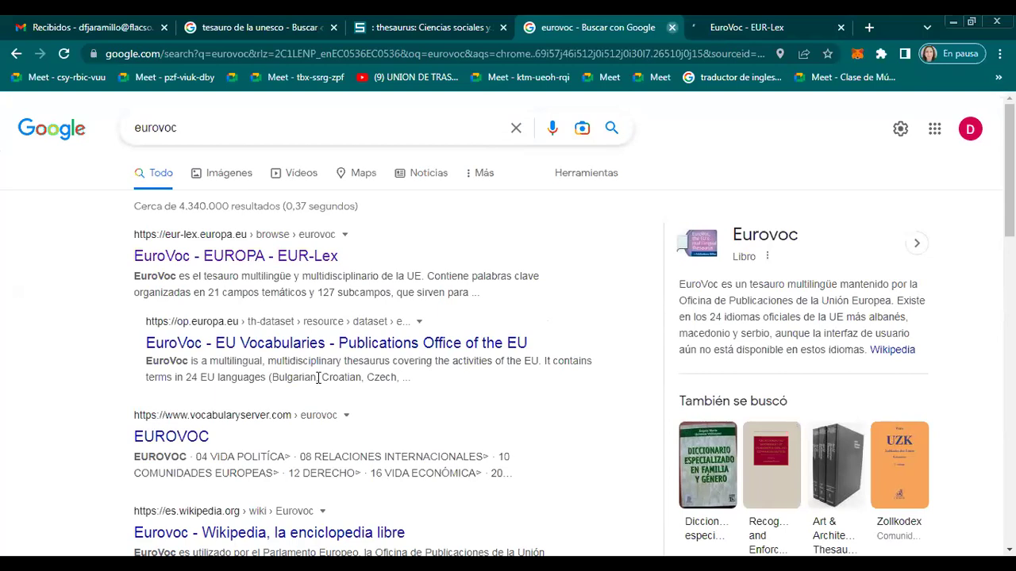
# Close the eurovoc search results, keeping the EUR-Lex EuroVoc page, and look through its list of thematic fields
pyautogui.hotkey('ctrl', 'w')
pyautogui.scroll(-2, 388, 341)
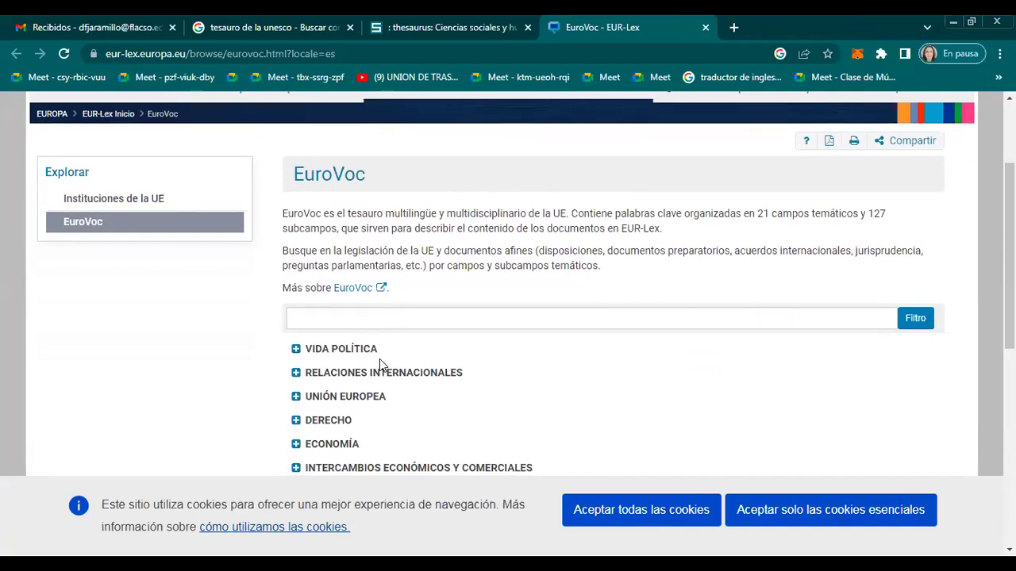
pyautogui.scroll(-1, 379, 364)
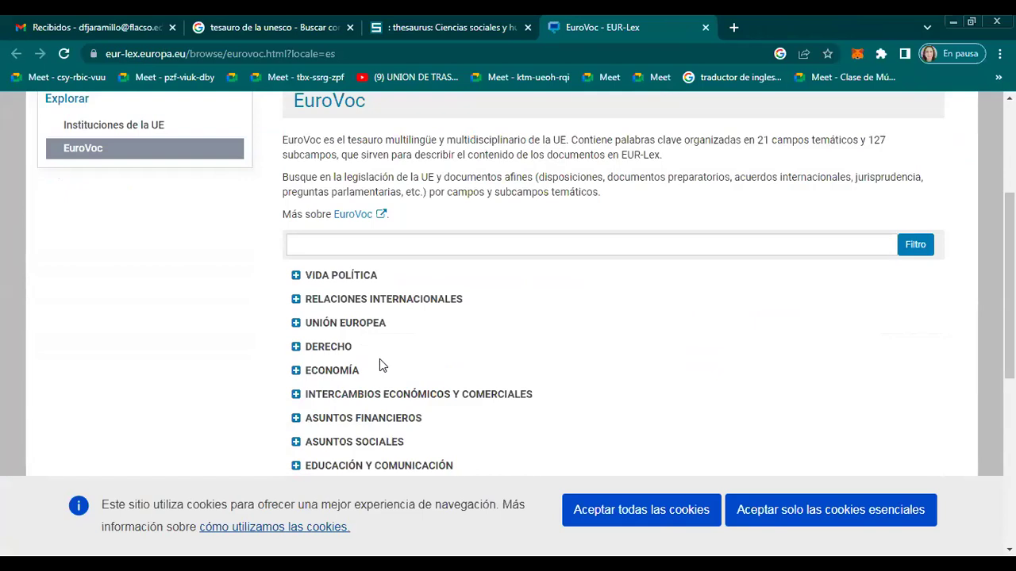
pyautogui.scroll(-2, 403, 355)
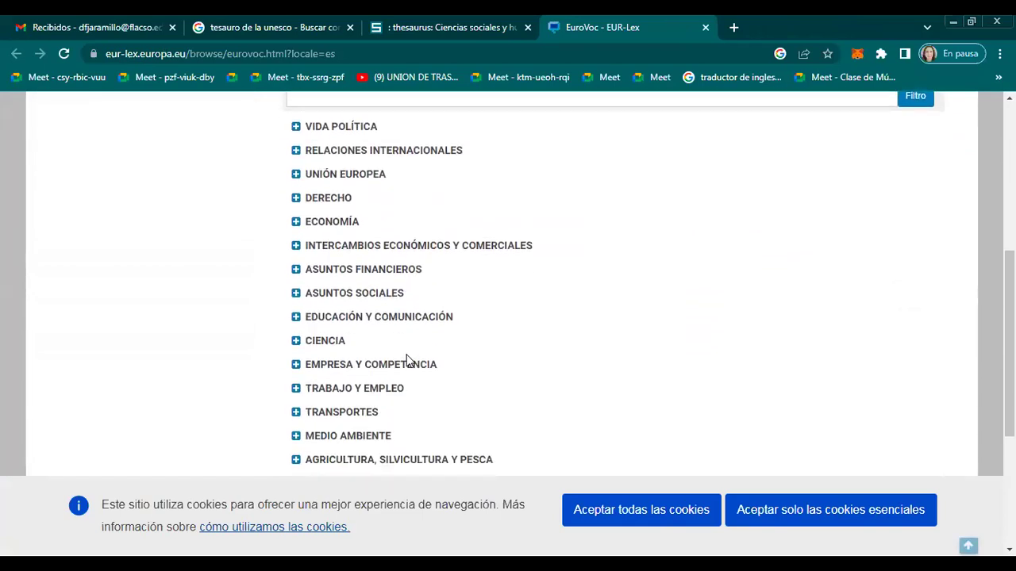
pyautogui.scroll(3, 406, 359)
pyautogui.scroll(-1, 421, 358)
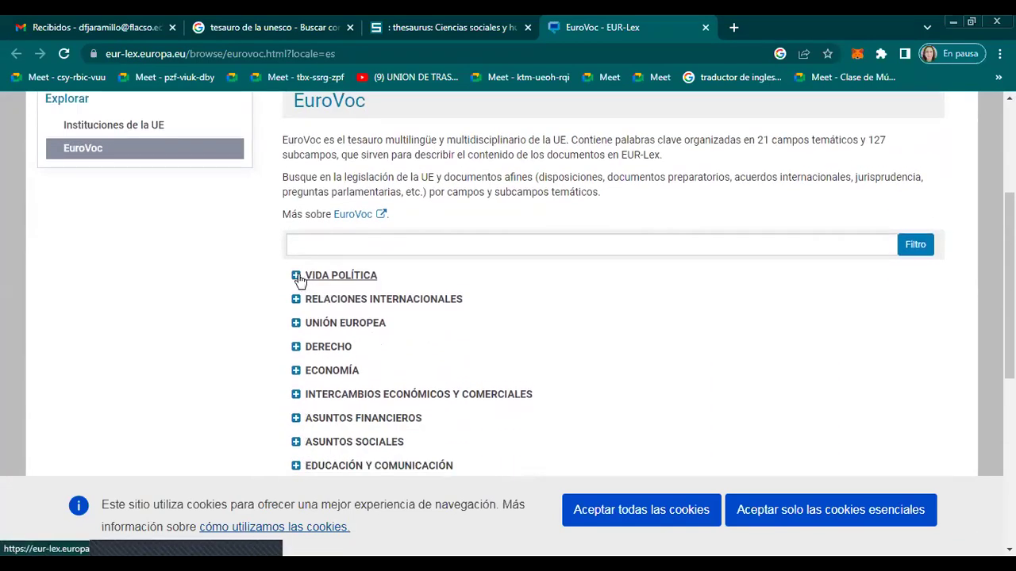
# Expand the Relaciones internacionales field and the Medio ambiente field of EuroVoc to view their subfields
pyautogui.click(299, 300)
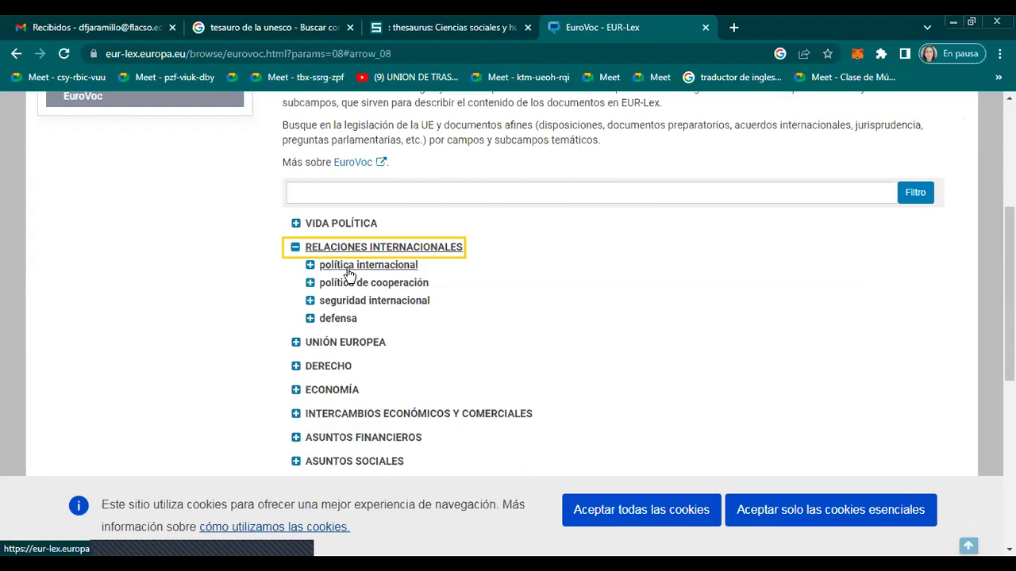
pyautogui.click(350, 274)
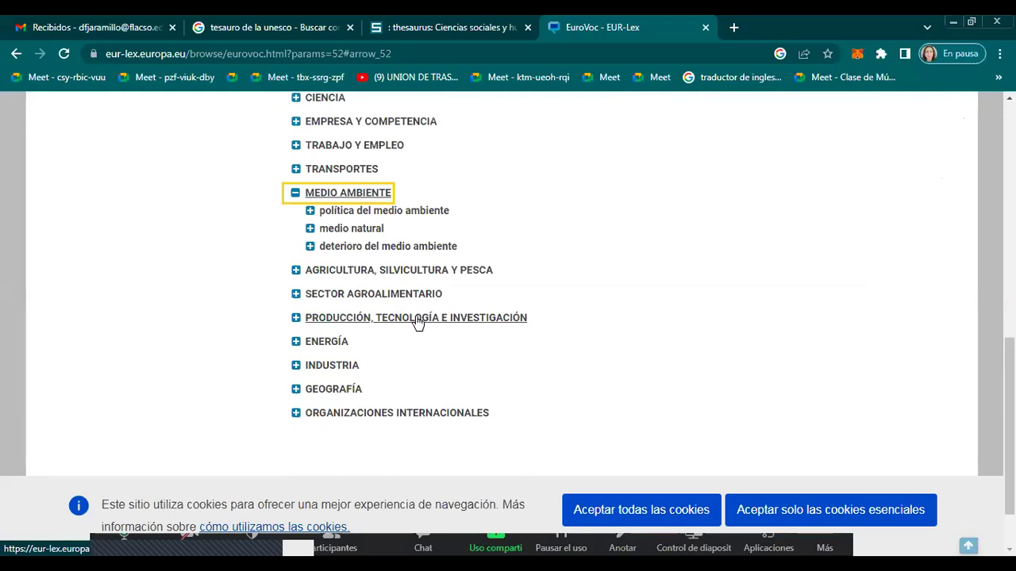
pyautogui.scroll(2, 418, 321)
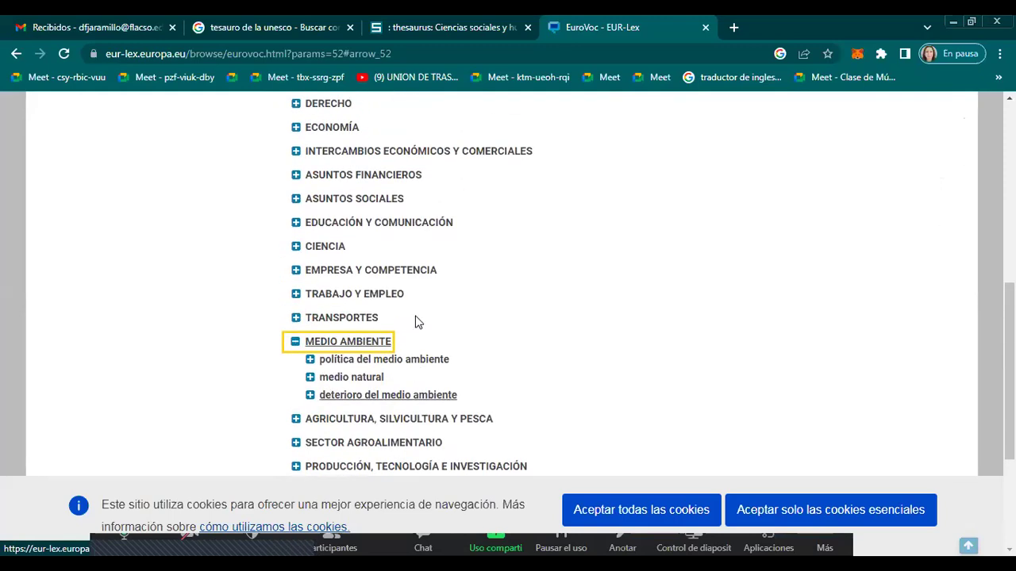
pyautogui.scroll(-2, 416, 323)
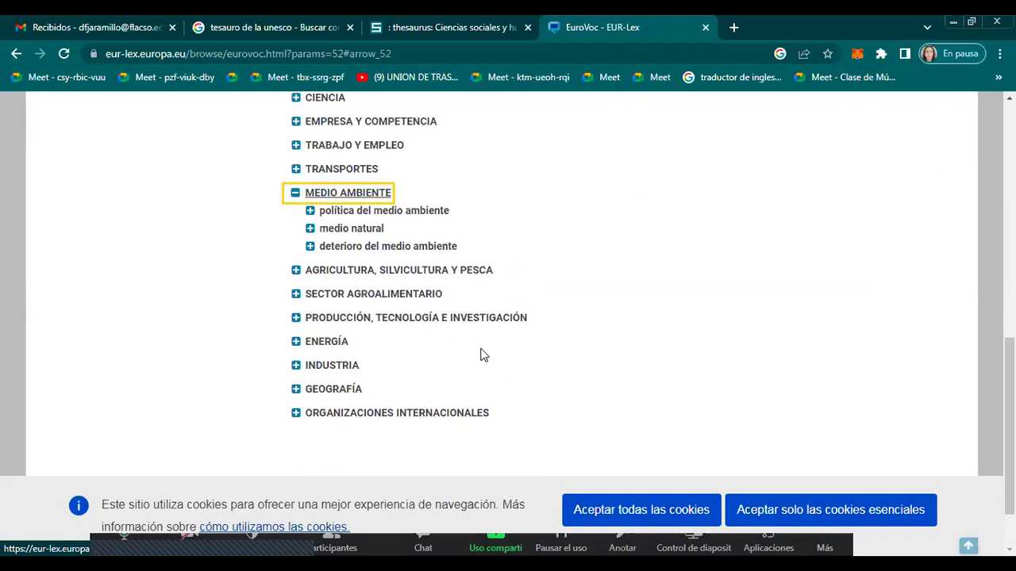
# Examine the EuroVoc page's introduction, its empty filter box and the list of thematic fields below it
pyautogui.scroll(7, 480, 356)
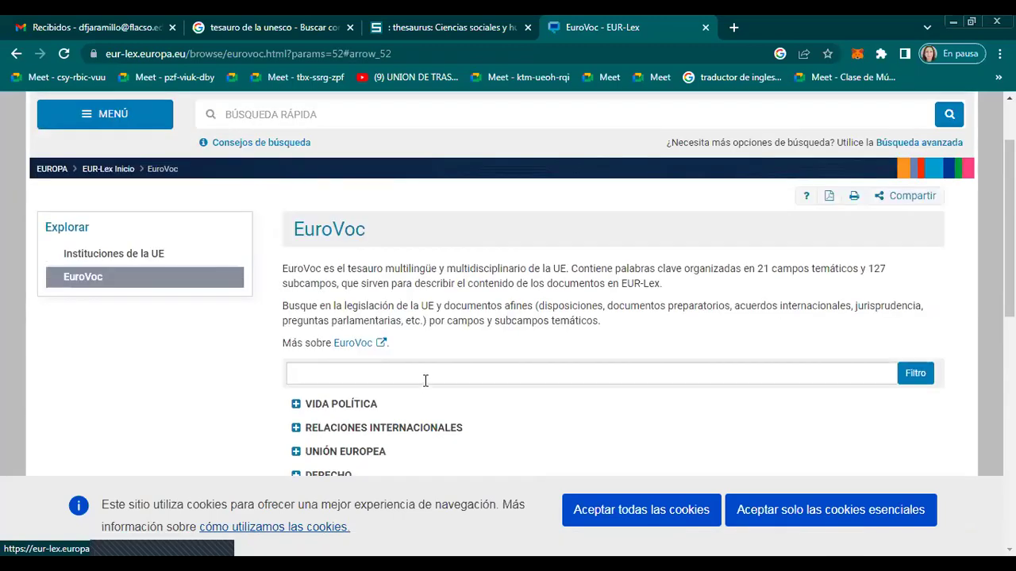
pyautogui.click(426, 379)
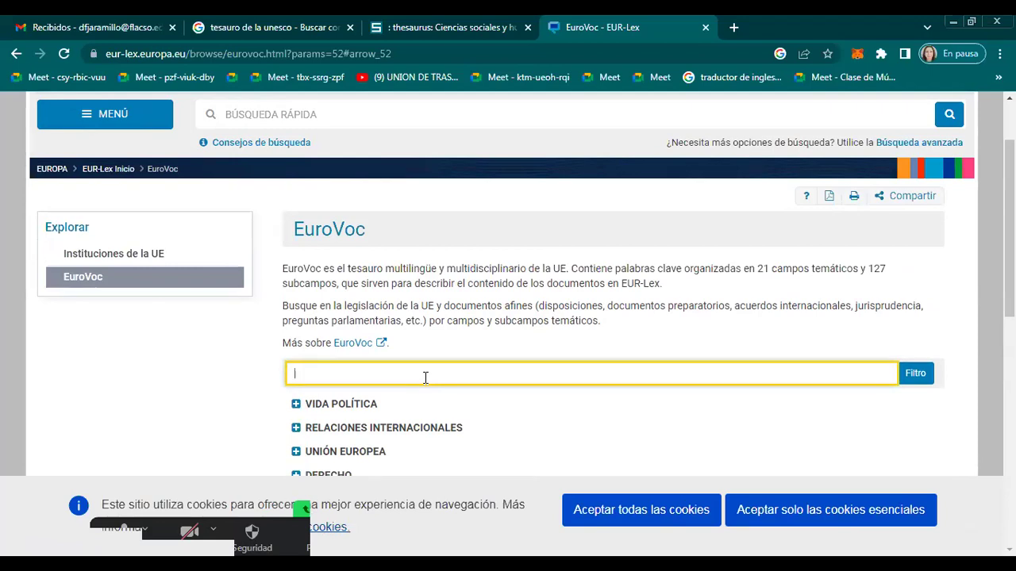
pyautogui.scroll(-1, 460, 390)
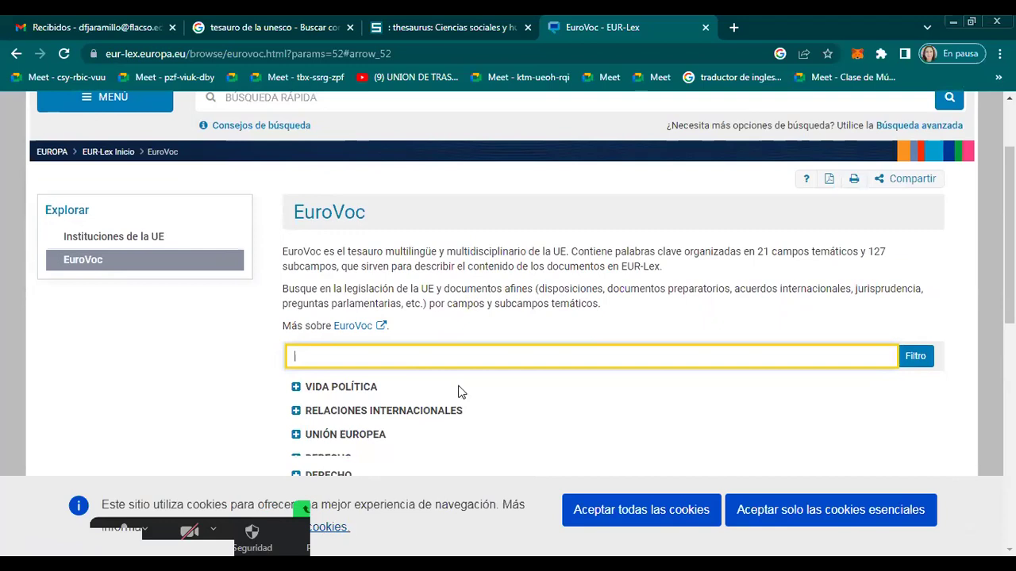
pyautogui.scroll(-2, 461, 392)
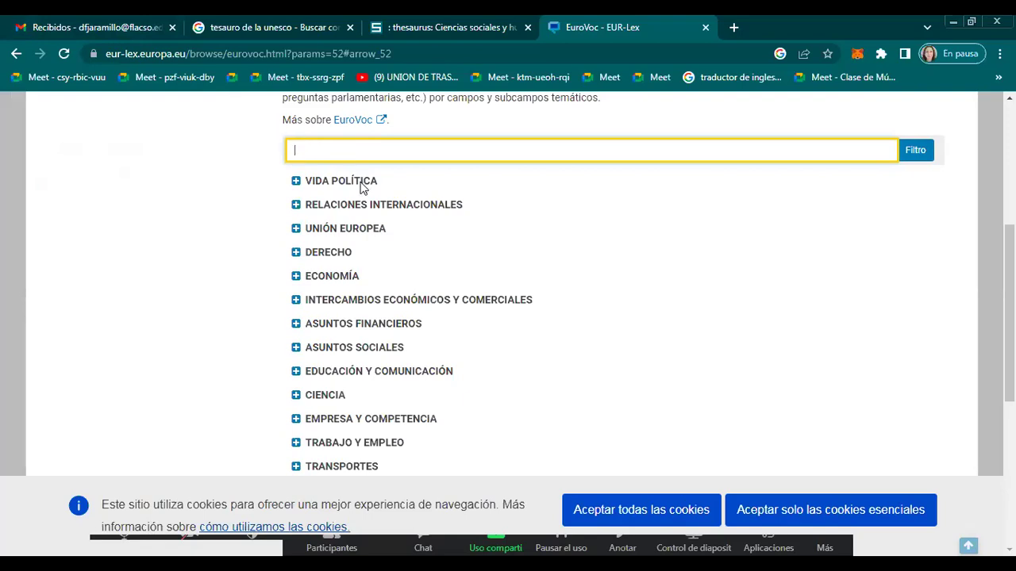
pyautogui.scroll(3, 579, 286)
pyautogui.scroll(2, 579, 286)
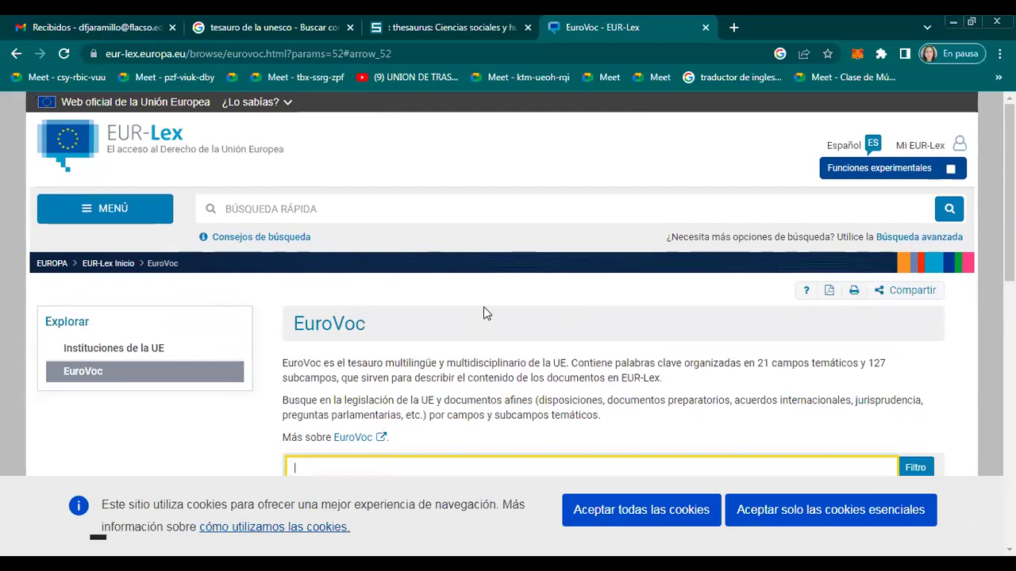
pyautogui.scroll(-1, 496, 299)
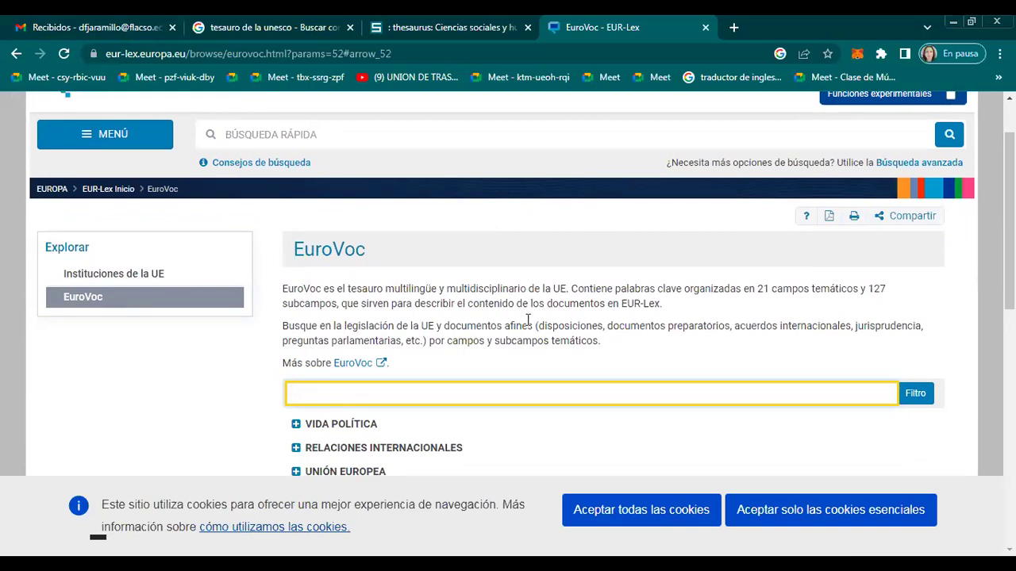
pyautogui.scroll(1, 132, 373)
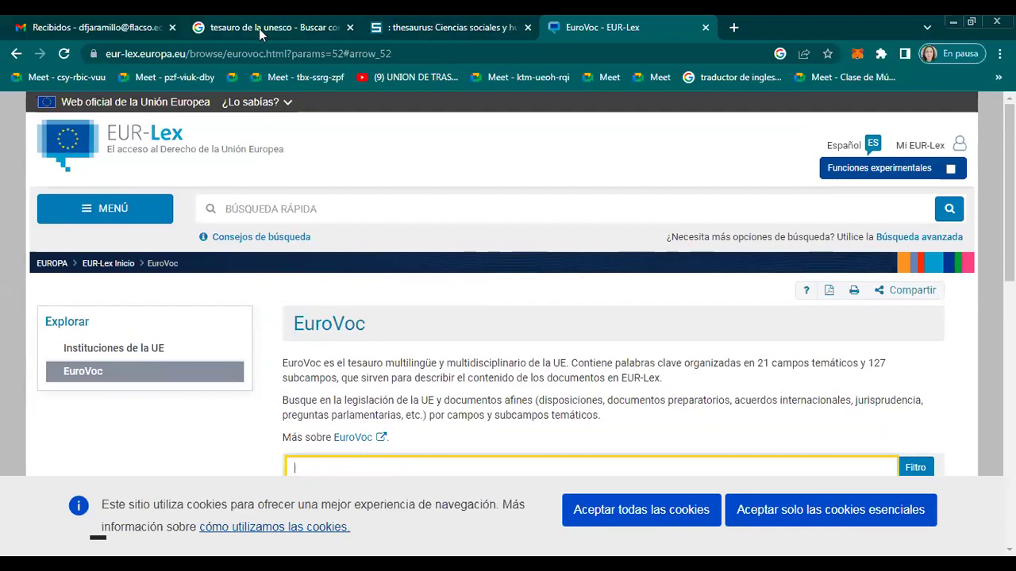
# Return to the Google results for the UNESCO thesaurus and close the EuroVoc and UNESCO thesaurus pages
pyautogui.click(259, 29)
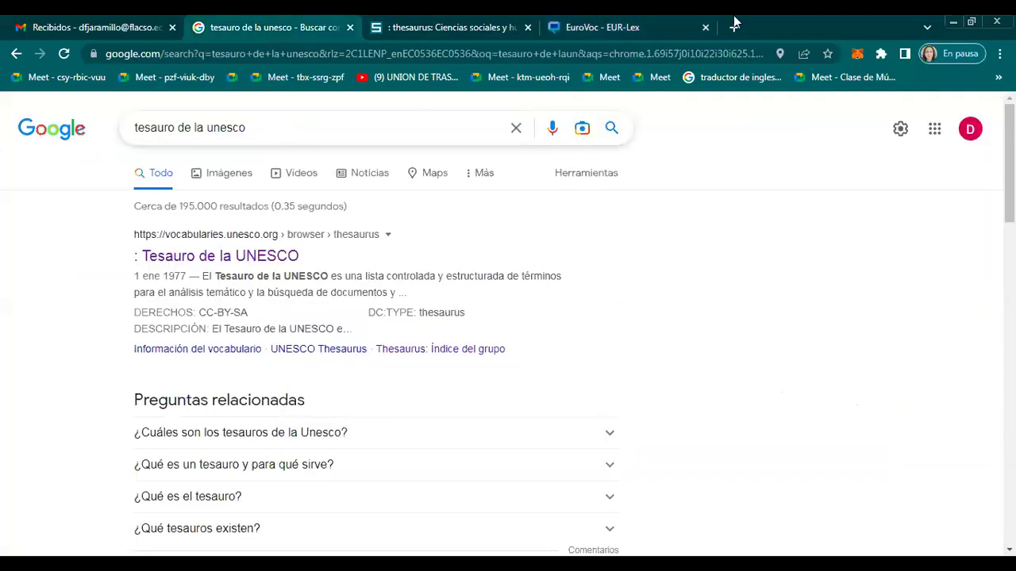
pyautogui.middleClick(611, 32)
pyautogui.click(527, 27)
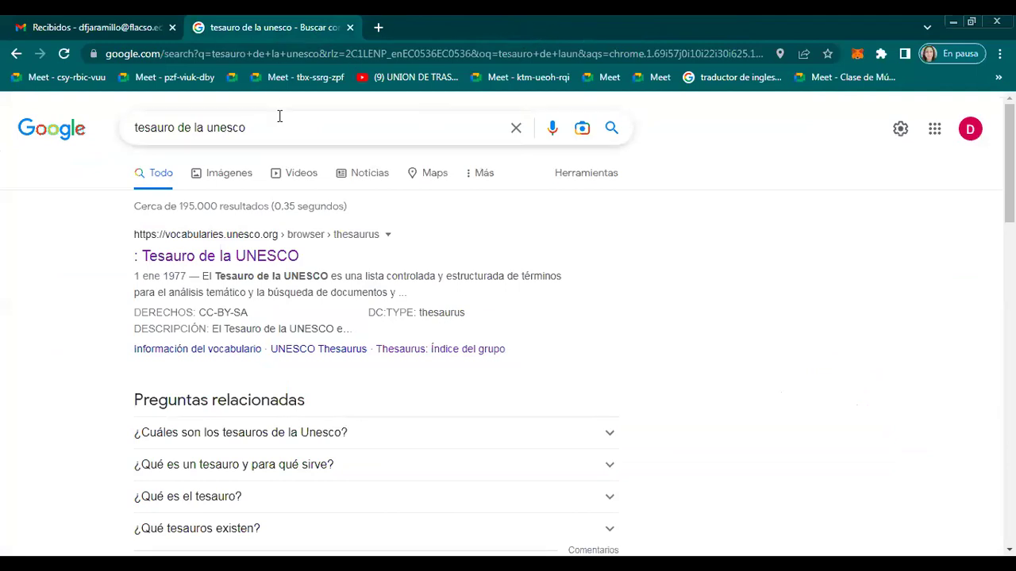
# Replace the Google query with "unbis" and run the search
pyautogui.moveTo(274, 127); pyautogui.dragTo(3, 127)
pyautogui.write('un')
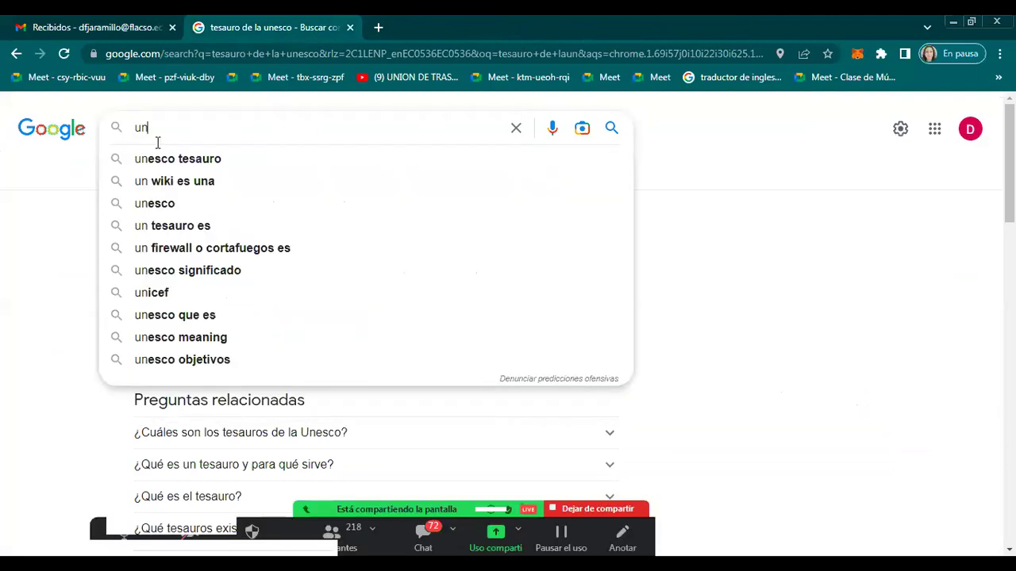
pyautogui.write('bis')
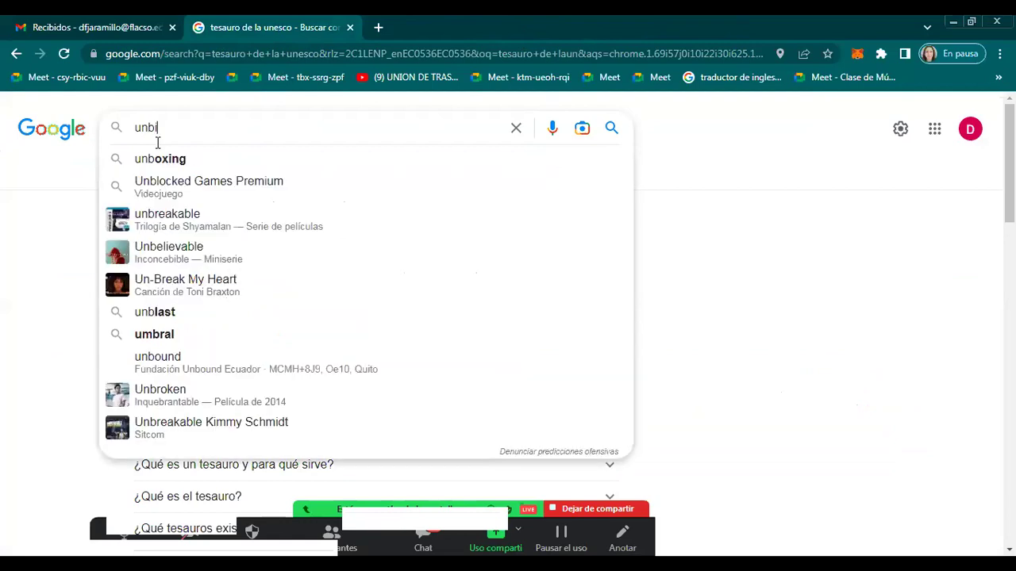
pyautogui.press('Return')
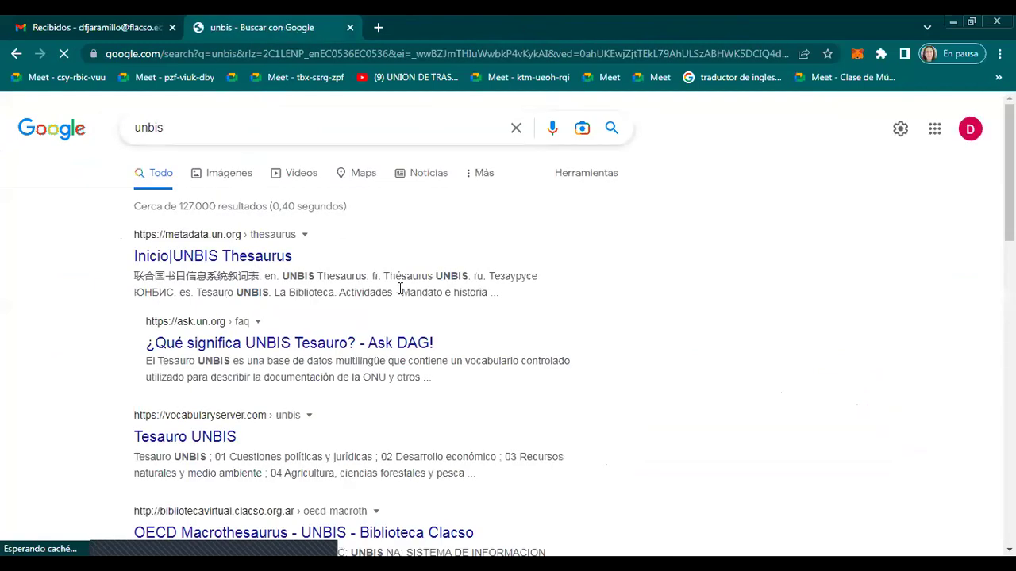
# Open the Tesauro UNBIS result from vocabularyserver.com in its own tab, discarding the Inicio|UNBIS Thesaurus page
pyautogui.middleClick(224, 264)
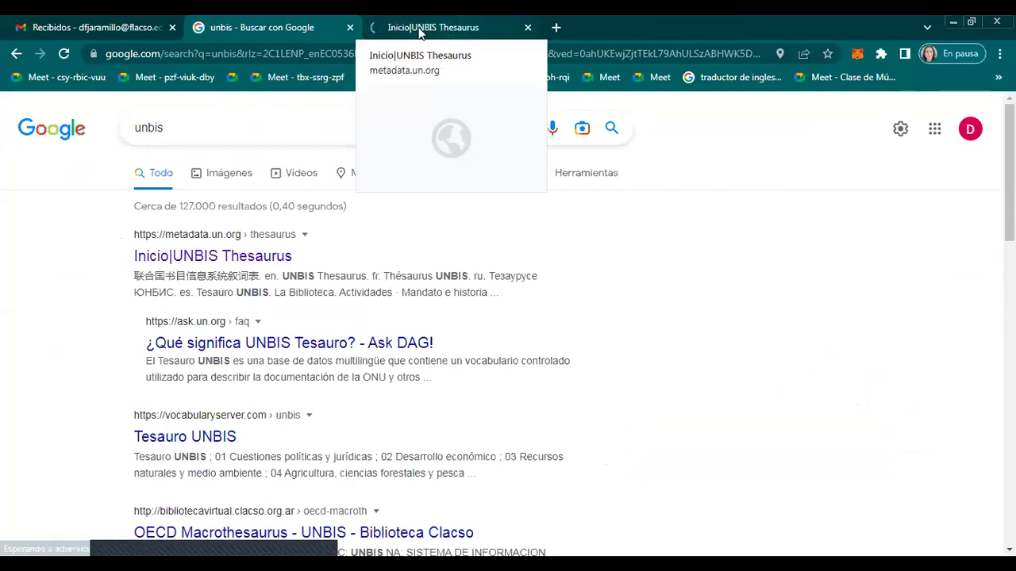
pyautogui.scroll(-2, 192, 290)
pyautogui.middleClick(213, 296)
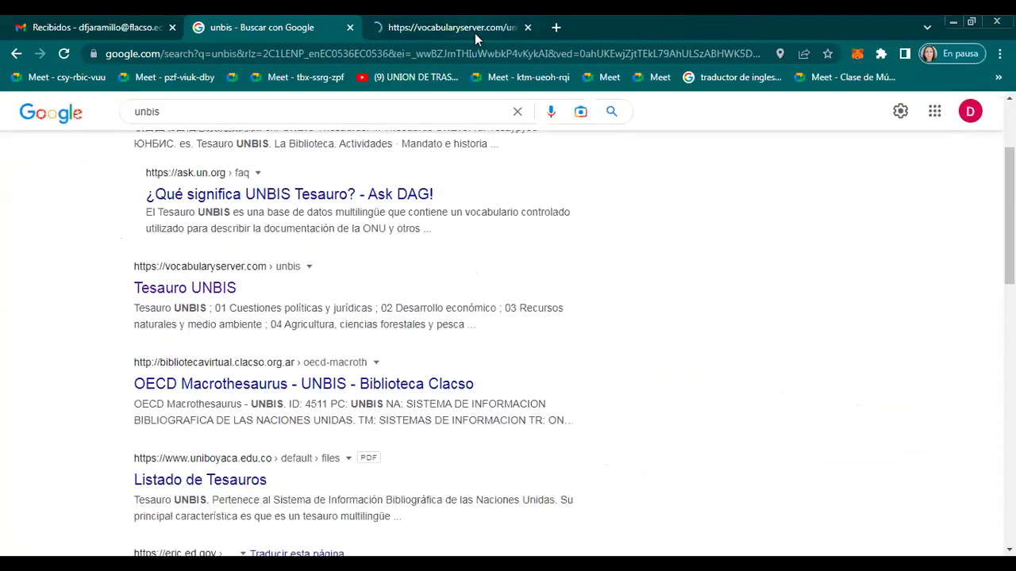
pyautogui.hotkey('ctrl', 'Tab')
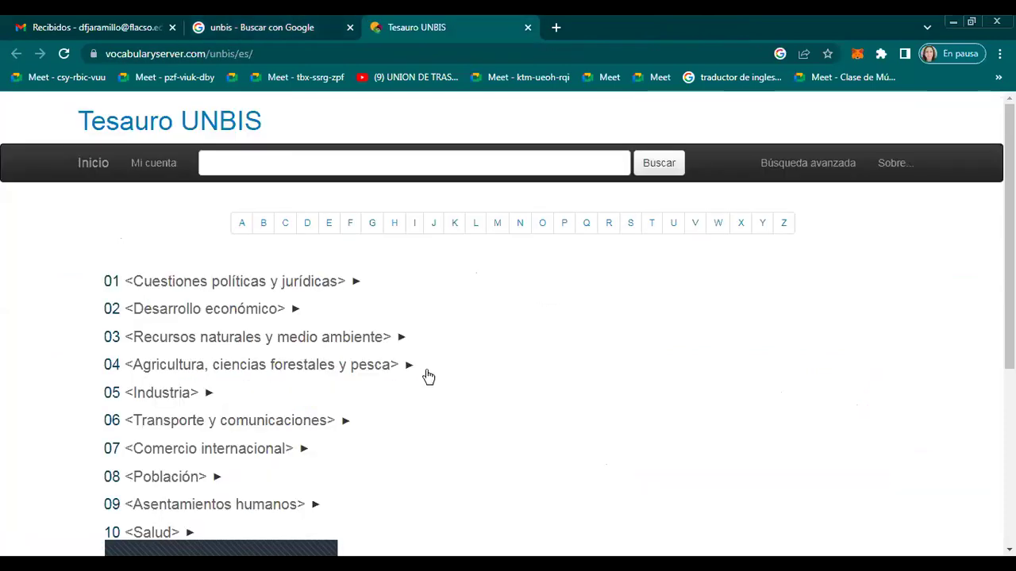
# Look through the UNBIS top-level categories, open Comercio internacional and view its specific term TRADE IN COMMODITIES
pyautogui.scroll(-1, 428, 374)
pyautogui.scroll(-2, 426, 373)
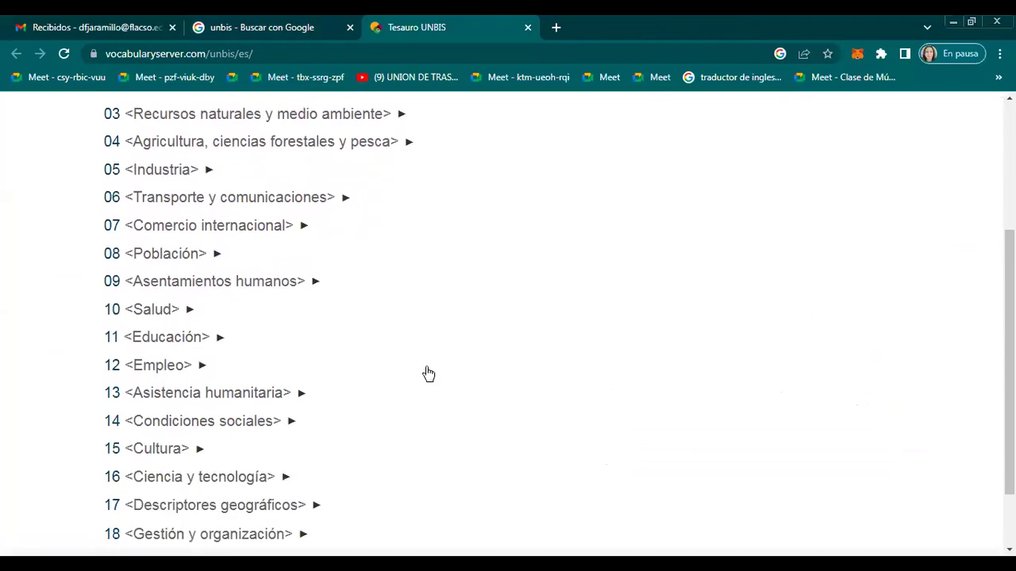
pyautogui.scroll(4, 413, 369)
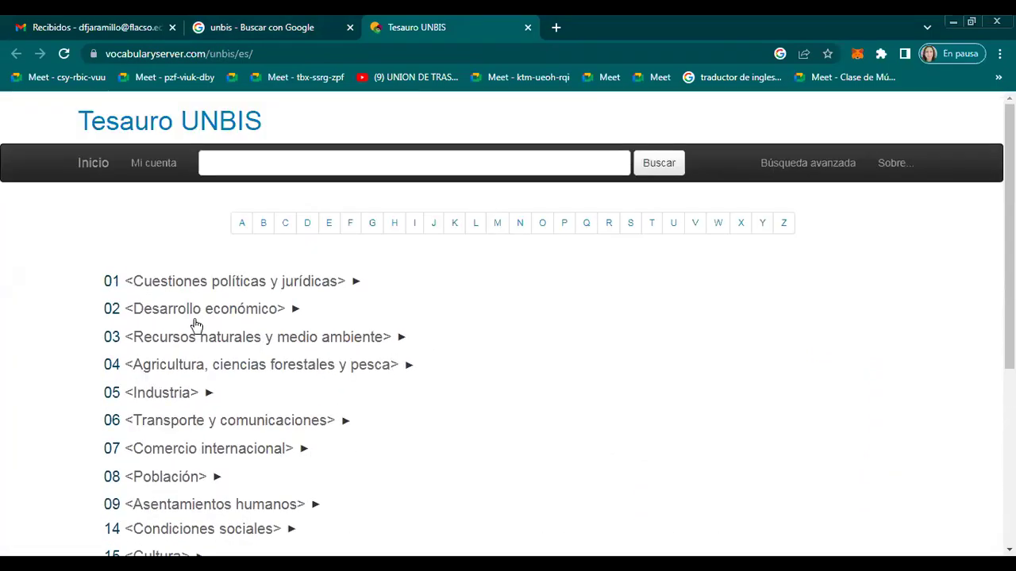
pyautogui.scroll(-2, 68, 305)
pyautogui.scroll(-1, 68, 306)
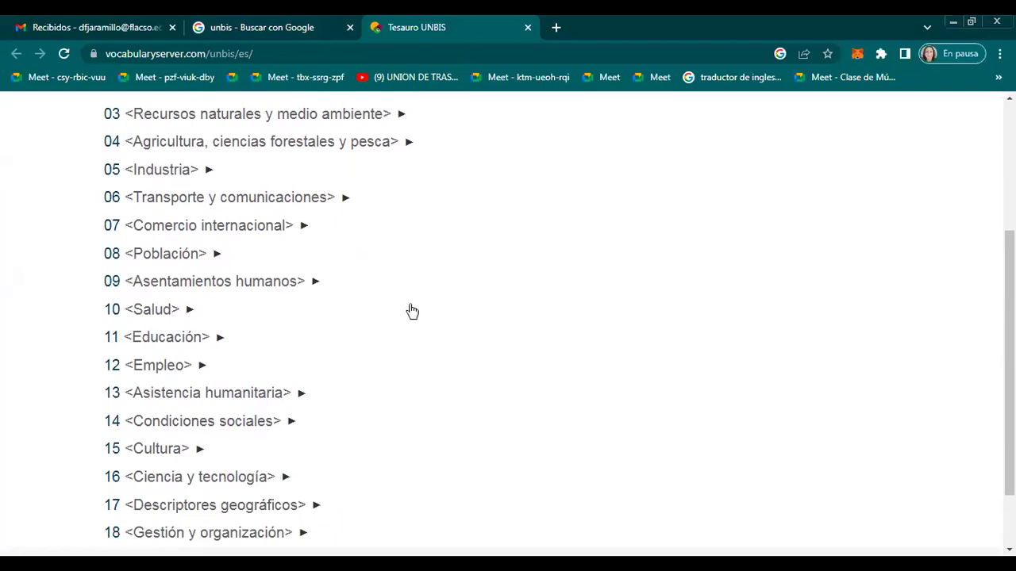
pyautogui.scroll(-3, 414, 313)
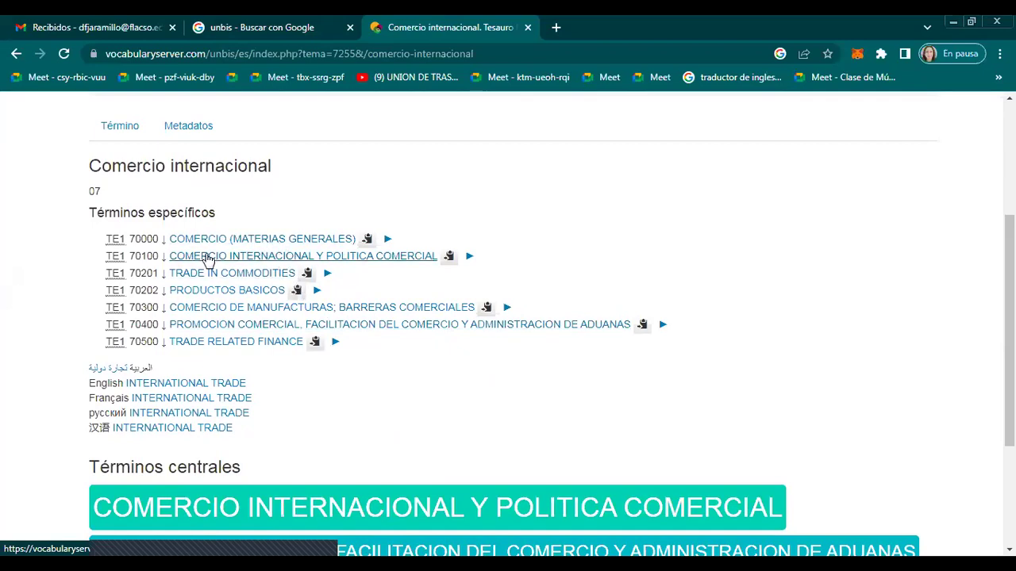
pyautogui.click(200, 273)
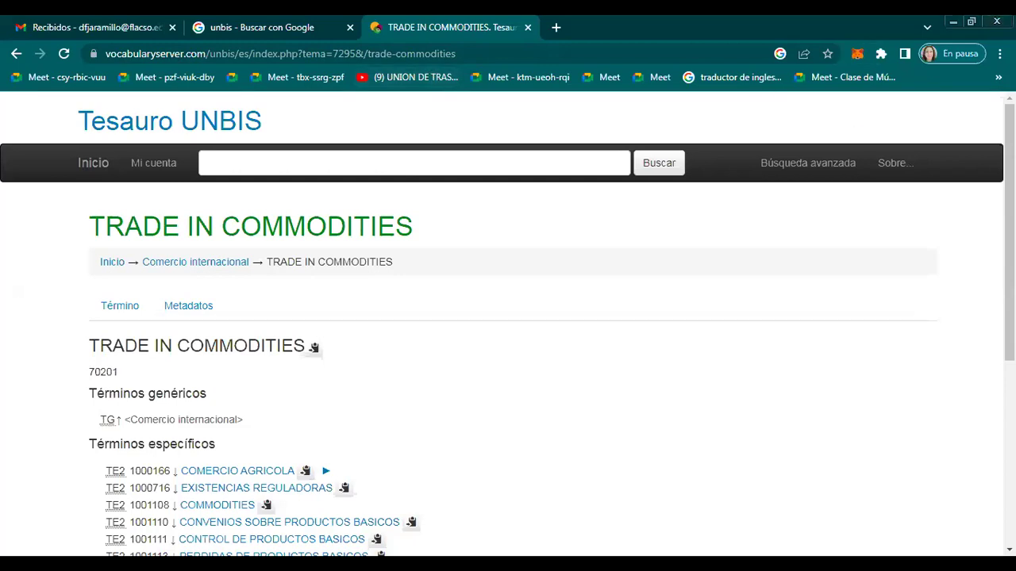
# Close the Tesauro UNBIS page and select the whole query "unbis" in the Google search results
pyautogui.click(527, 27)
pyautogui.scroll(2, 294, 164)
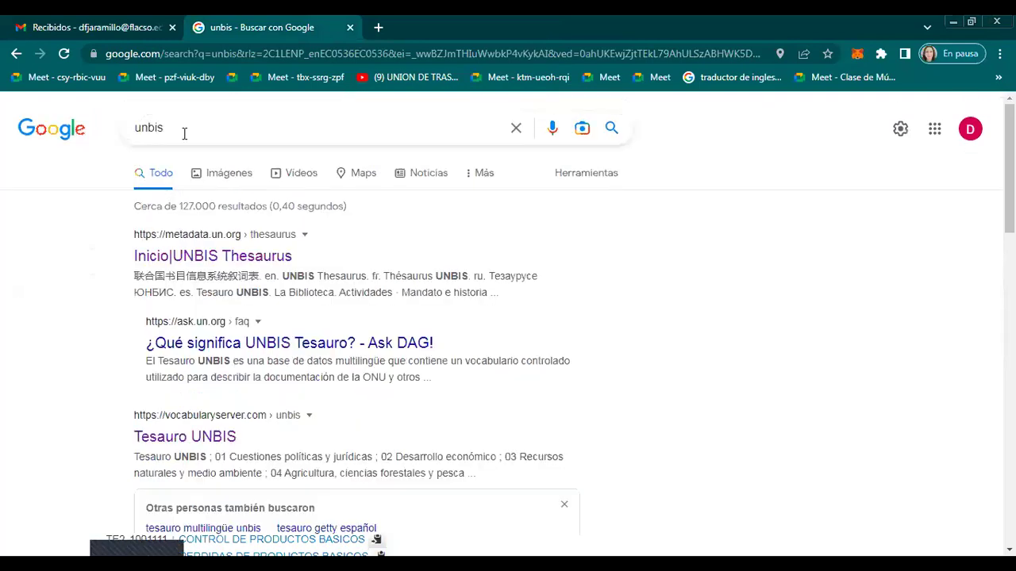
pyautogui.moveTo(183, 132); pyautogui.dragTo(118, 116)
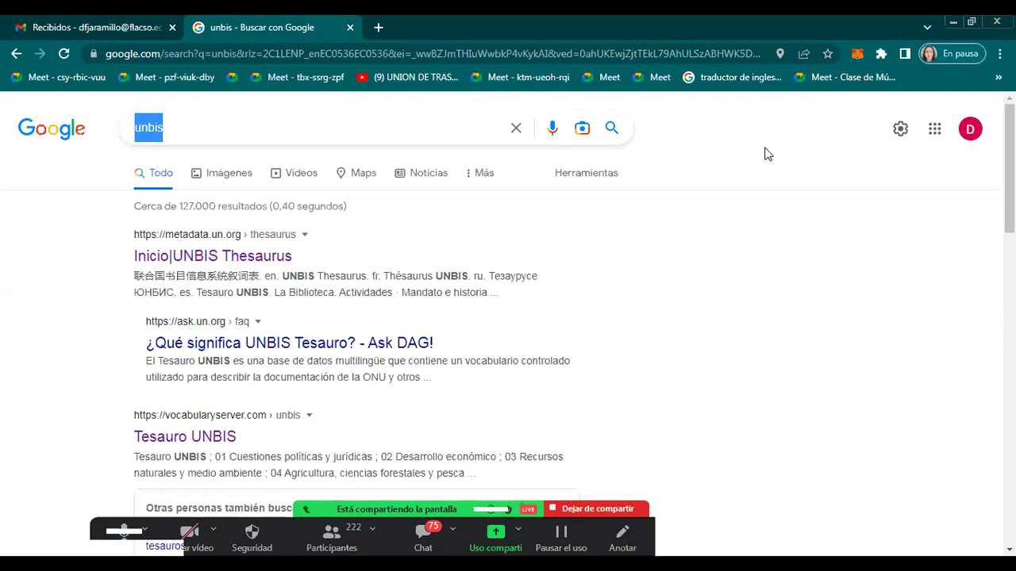
# Replace the Google query with "bison journal" and run the search
pyautogui.write('bis')
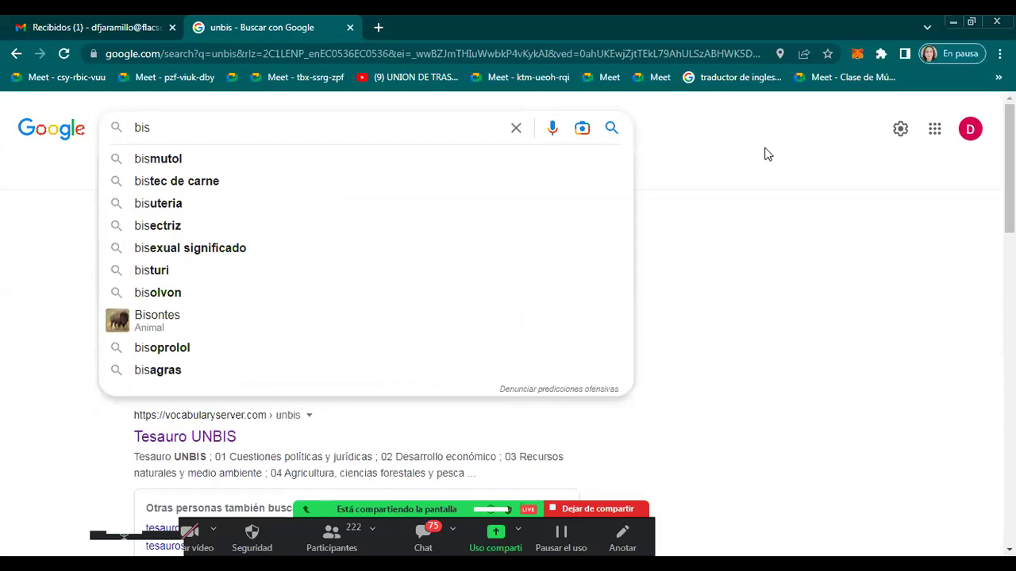
pyautogui.write('on ju')
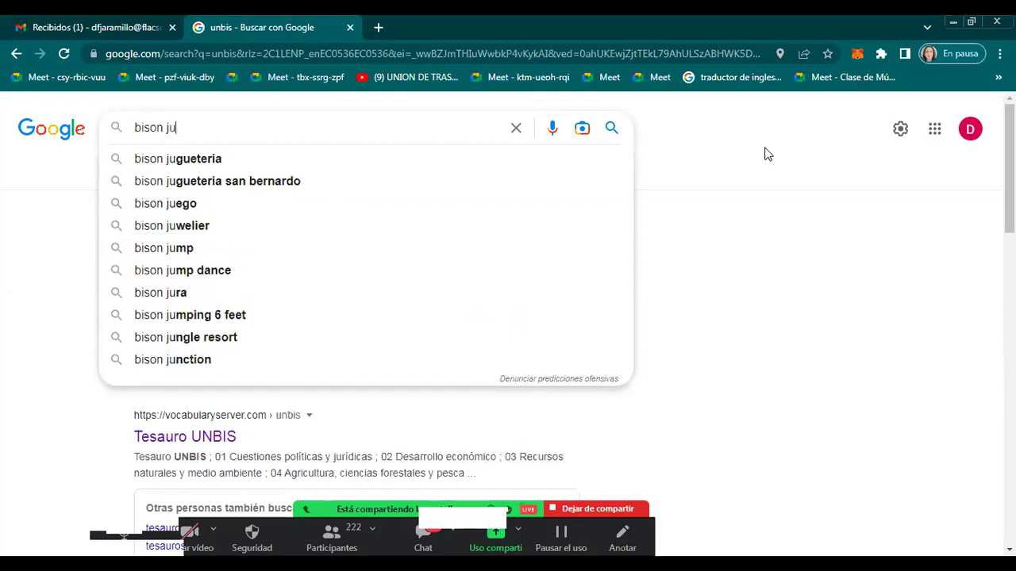
pyautogui.press('BackSpace')
pyautogui.press('BackSpace')
pyautogui.write('ournal')
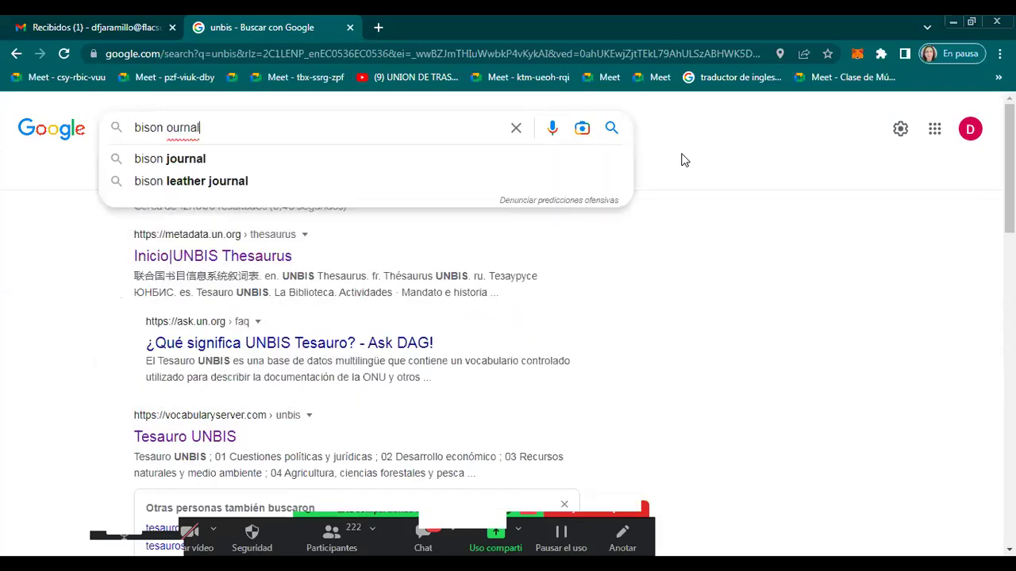
pyautogui.click(204, 164)
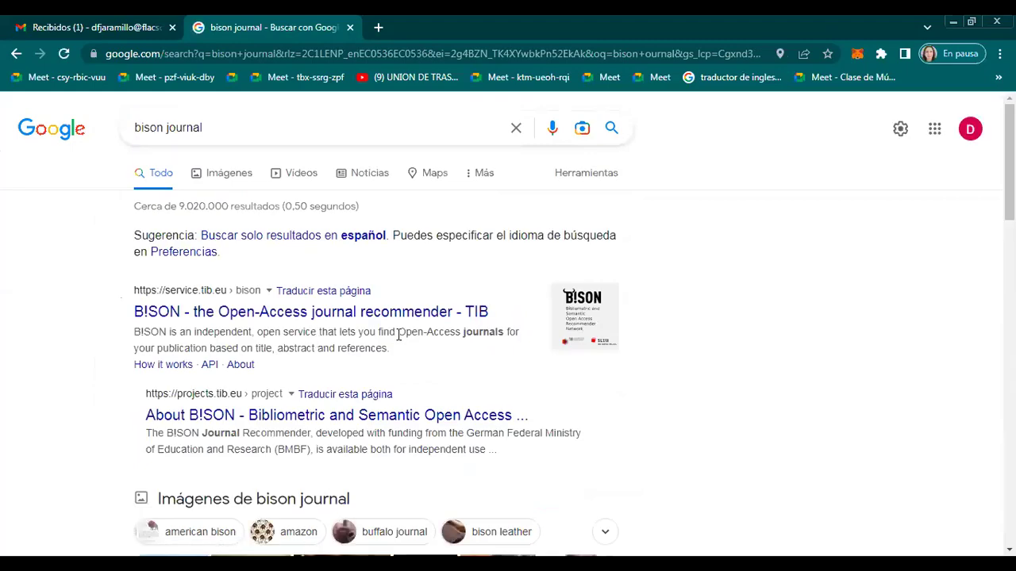
# Open the B!SON Open-Access journal recommender result in its own tab and activate the paper's Title field
pyautogui.middleClick(339, 315)
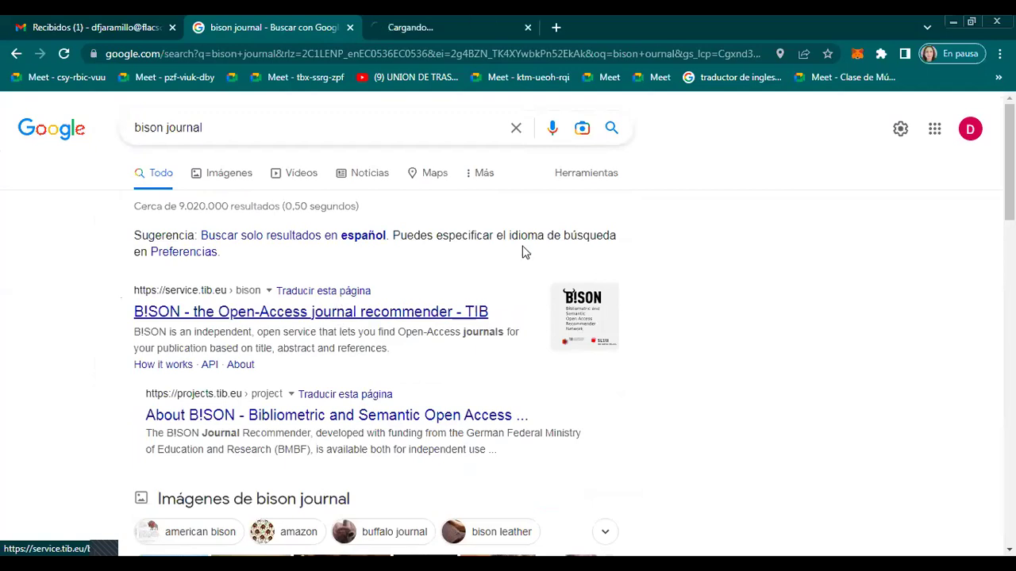
pyautogui.hotkey('ctrl', 'Tab')
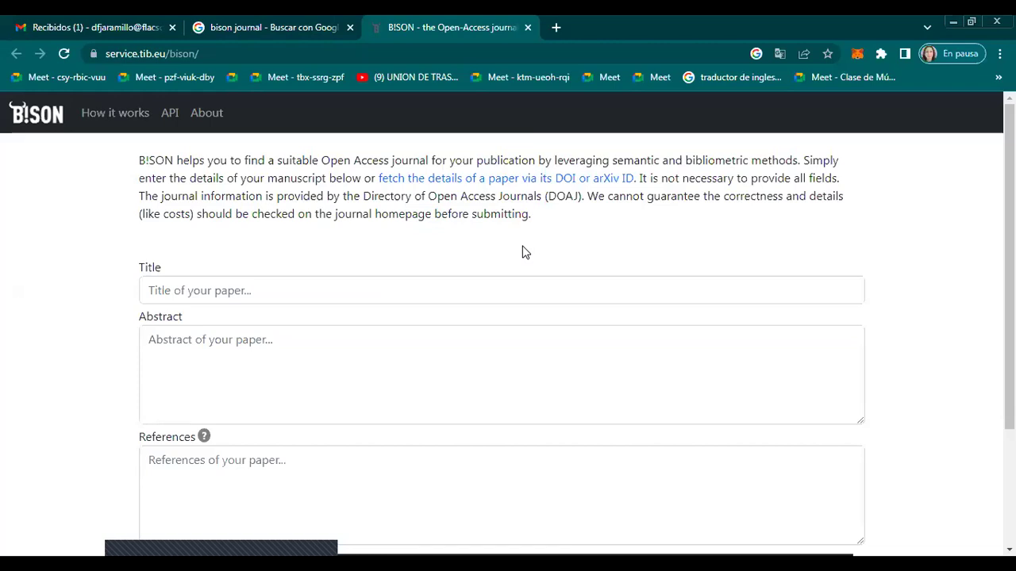
pyautogui.click(288, 286)
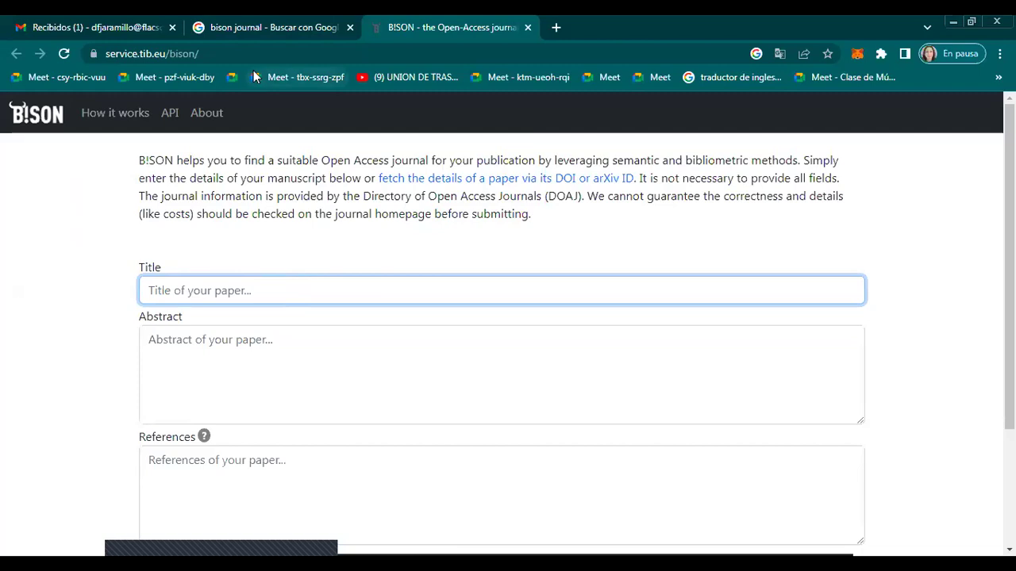
# Return to the Google results, search for "jstor" instead and open the JSTOR home page in its own tab
pyautogui.click(271, 29)
pyautogui.click(213, 124)
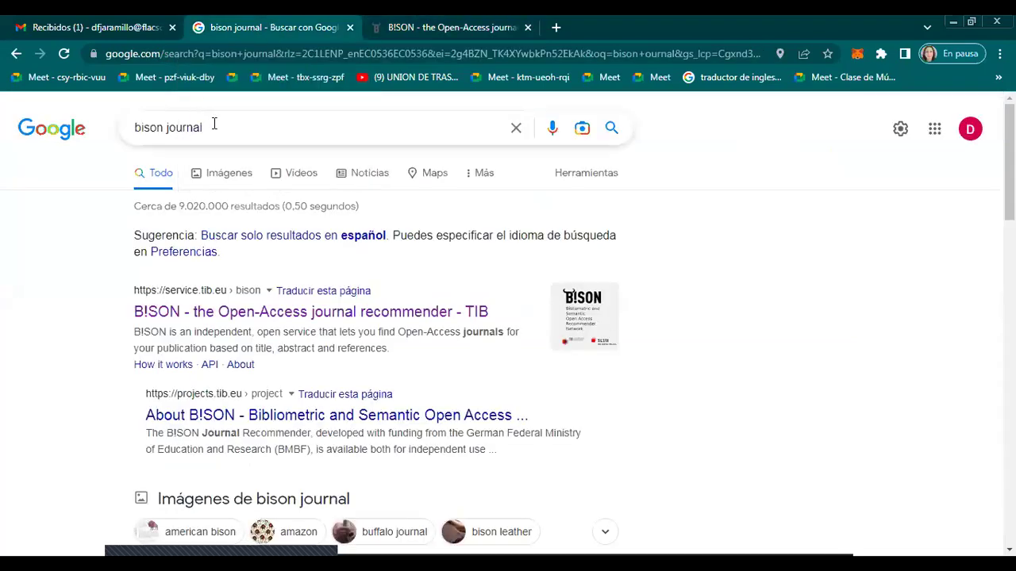
pyautogui.moveTo(213, 124); pyautogui.dragTo(22, 138)
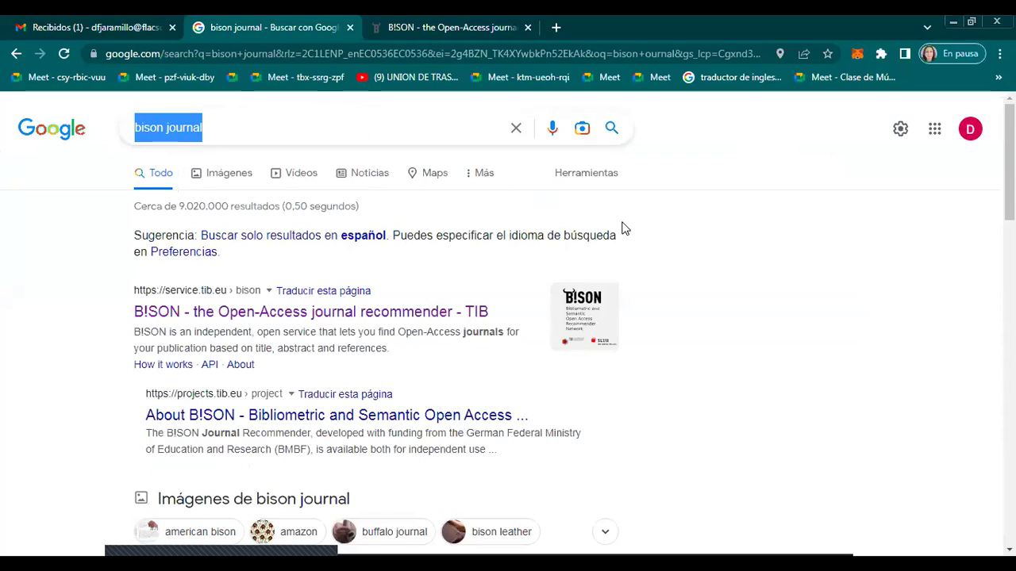
pyautogui.write('jsotr')
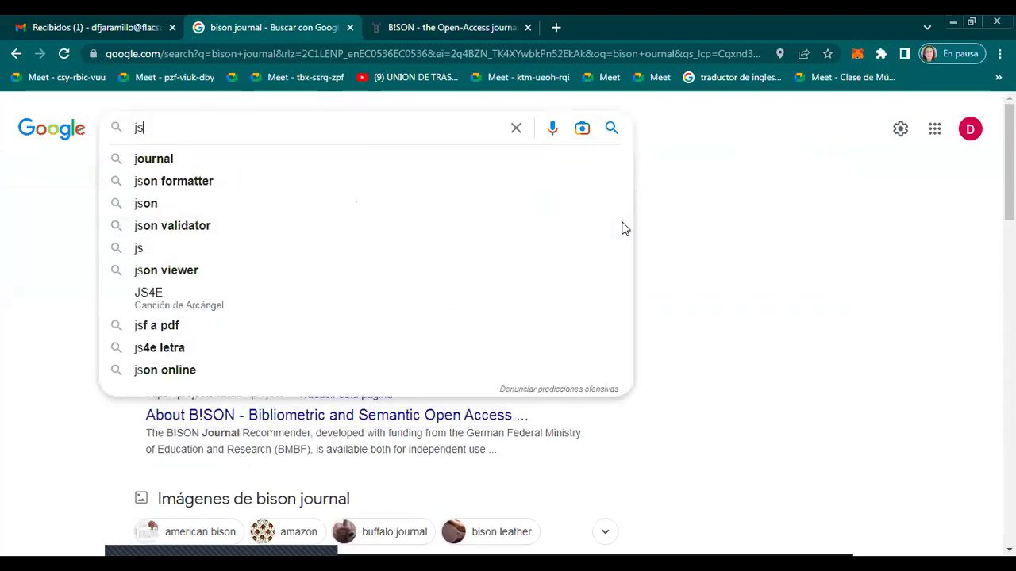
pyautogui.press('BackSpace')
pyautogui.press('BackSpace')
pyautogui.press('BackSpace')
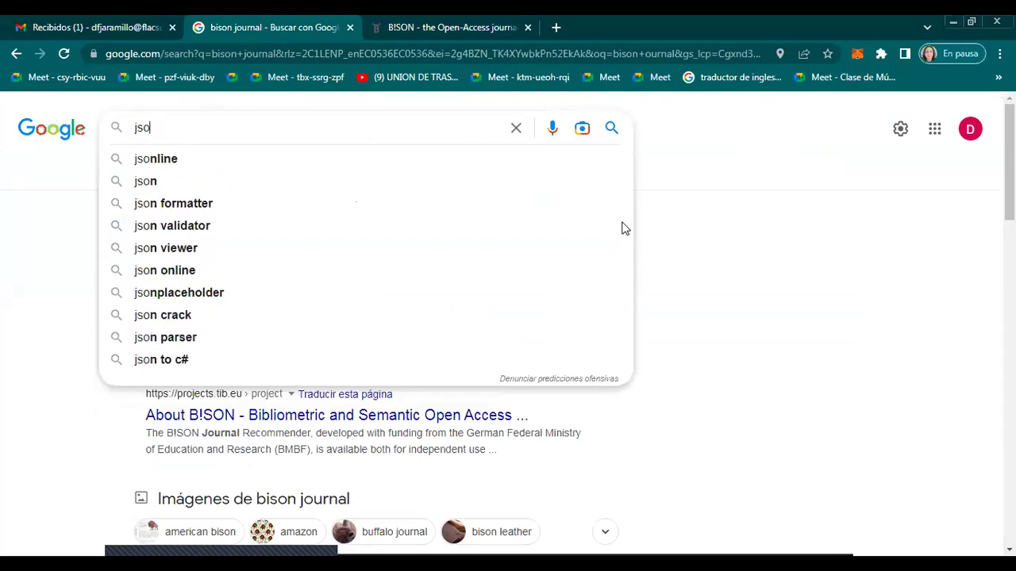
pyautogui.write('tor')
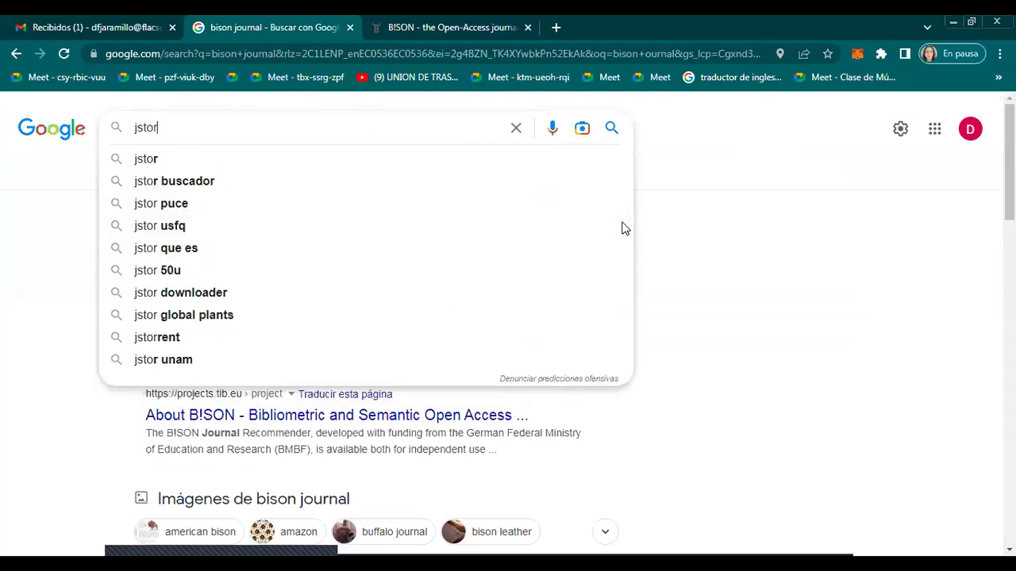
pyautogui.press('Return')
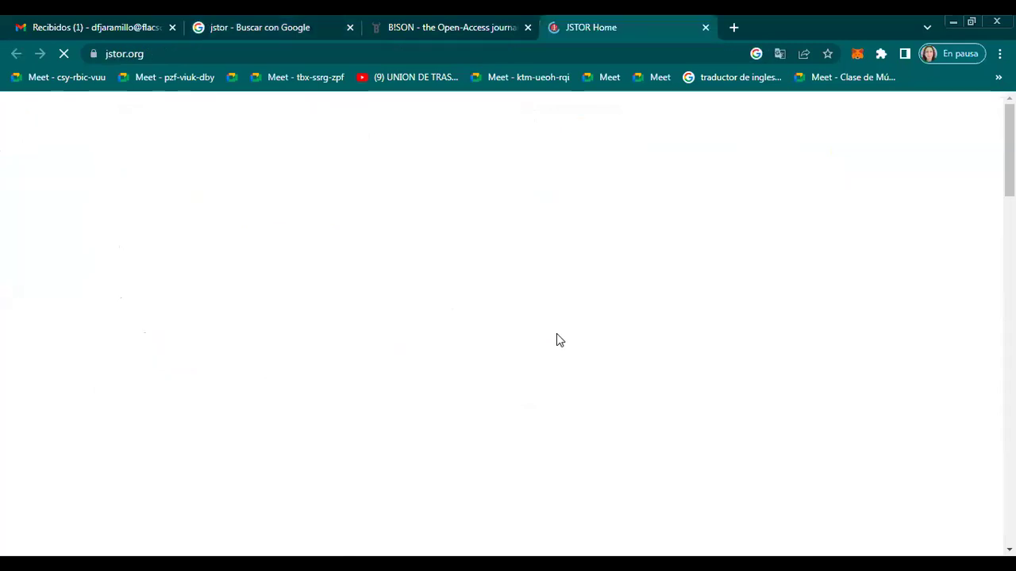
# Browse JSTOR by subject and open Anthropology from the Social Sciences group
pyautogui.scroll(-2, 557, 334)
pyautogui.scroll(2, 557, 334)
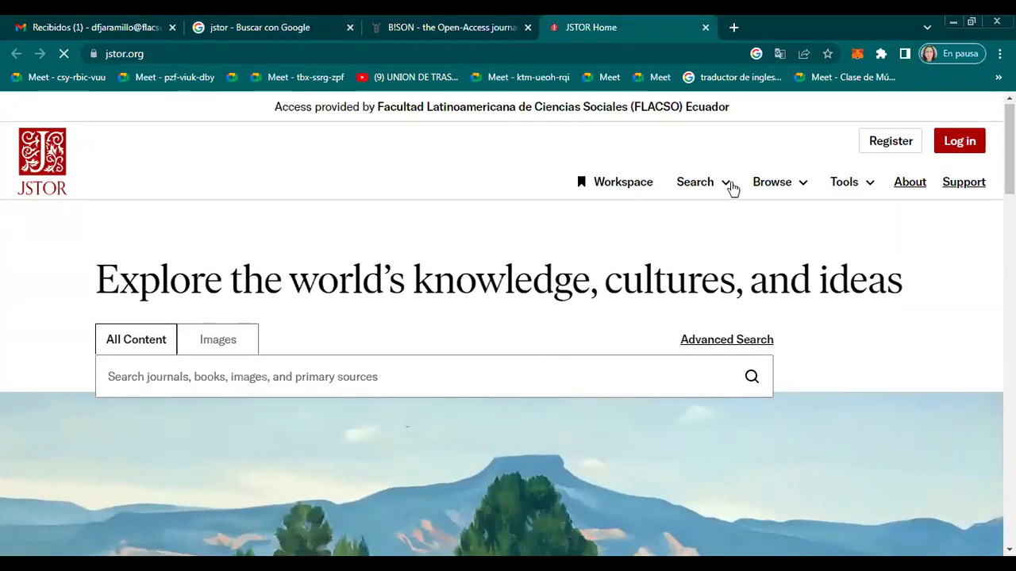
pyautogui.click(781, 184)
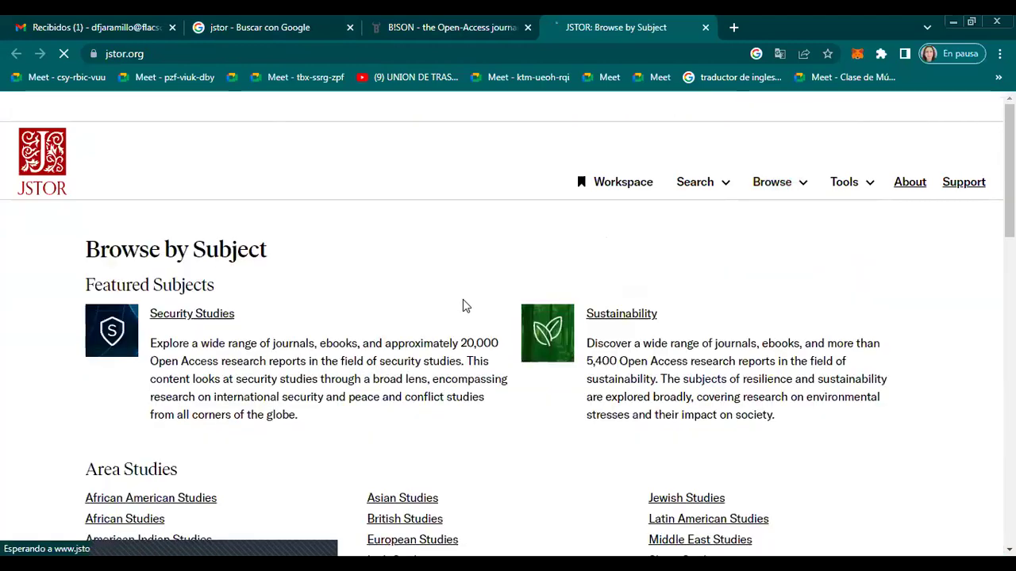
pyautogui.scroll(-3, 463, 299)
pyautogui.scroll(-4, 465, 317)
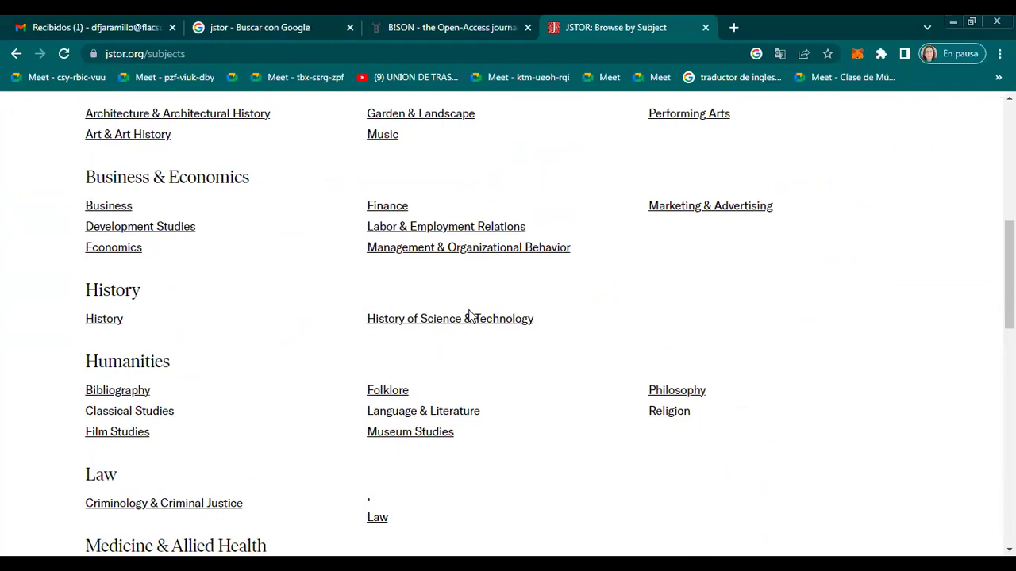
pyautogui.scroll(-5, 751, 321)
pyautogui.scroll(-3, 749, 323)
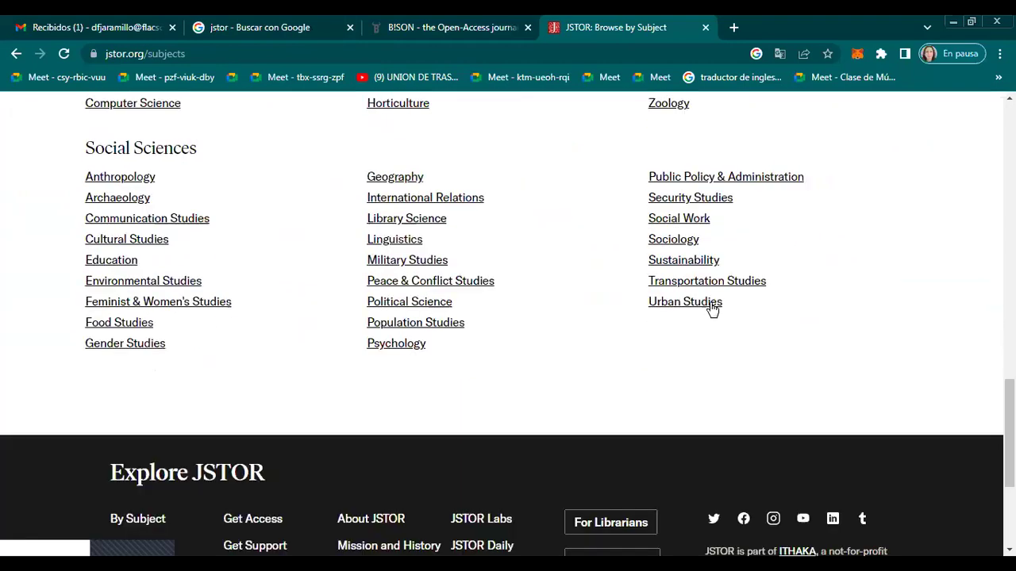
pyautogui.click(136, 177)
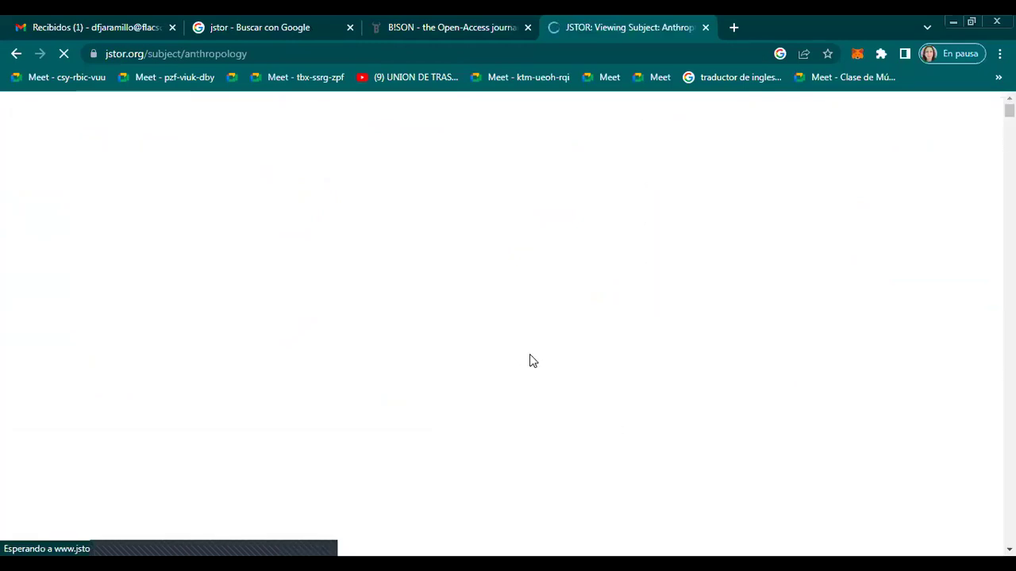
# Open the Aboriginal History journal, expand its 2010s issues and open the 2017 (Vol. 41) issue
pyautogui.scroll(-2, 531, 359)
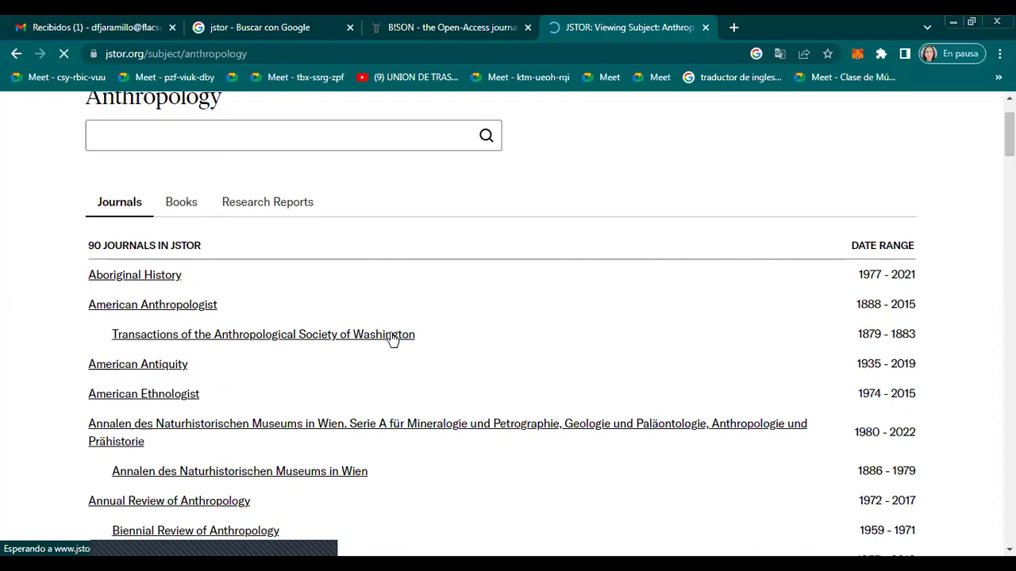
pyautogui.click(156, 280)
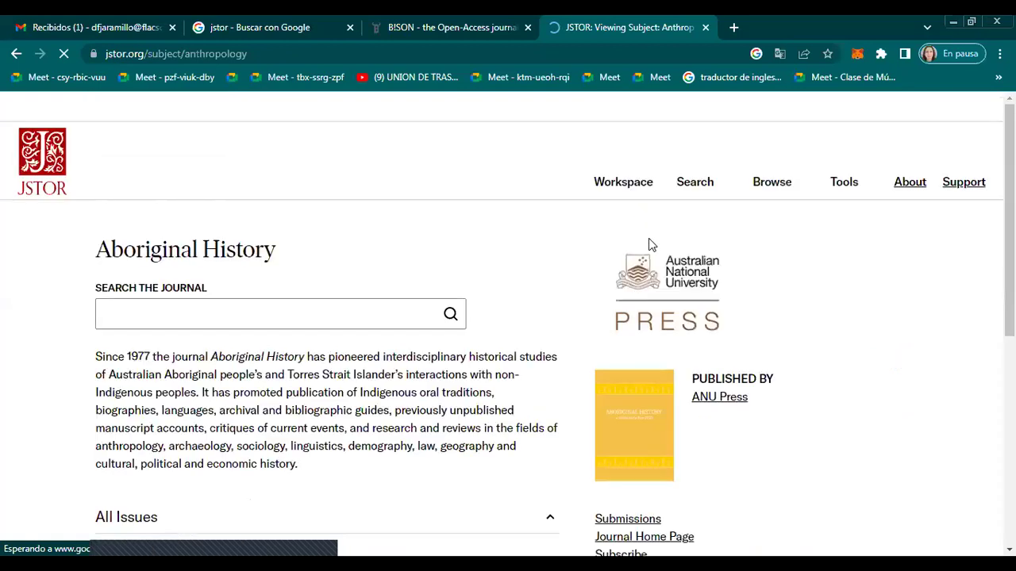
pyautogui.scroll(-3, 141, 391)
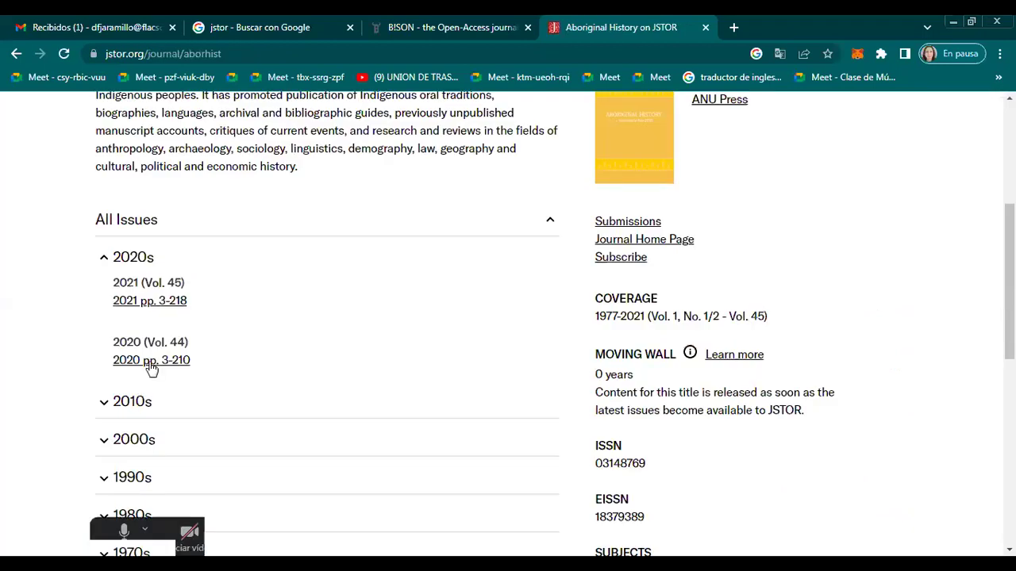
pyautogui.click(132, 401)
pyautogui.scroll(-3, 230, 409)
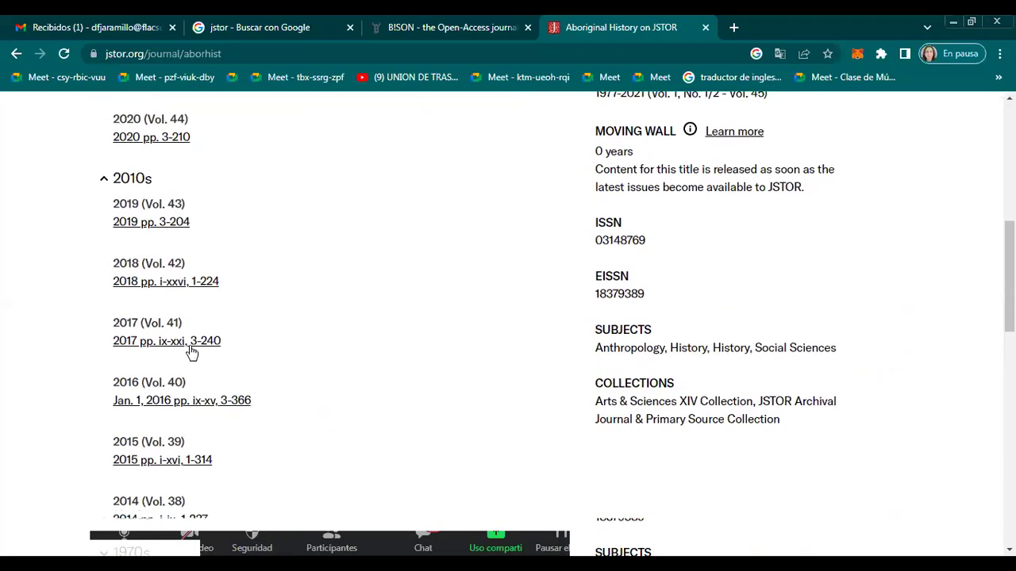
pyautogui.click(196, 349)
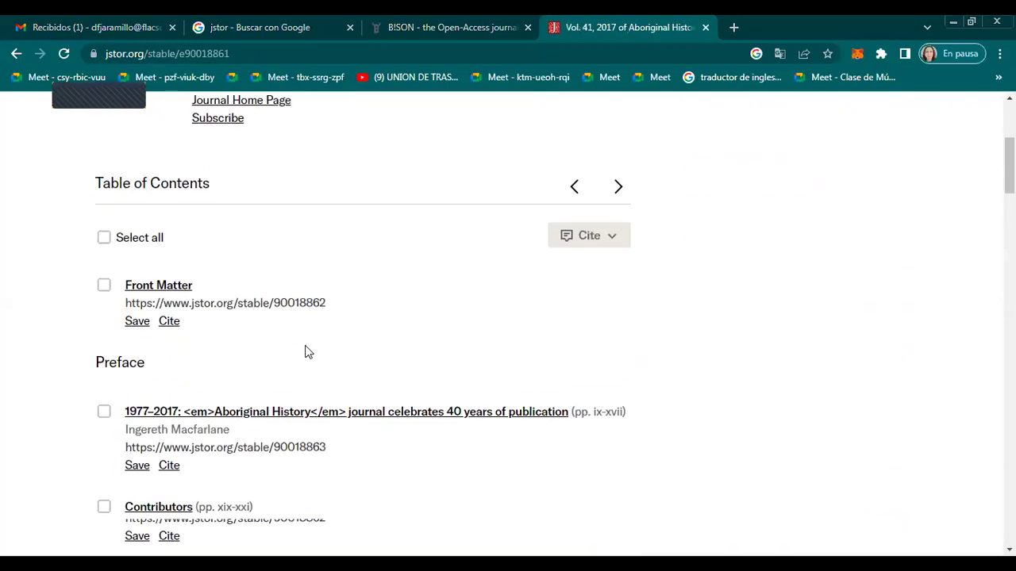
# Open the article "Other picture boards in Van Diemen's Land" from the contents in its own tab and look through its page
pyautogui.scroll(-2, 306, 352)
pyautogui.scroll(-1, 312, 352)
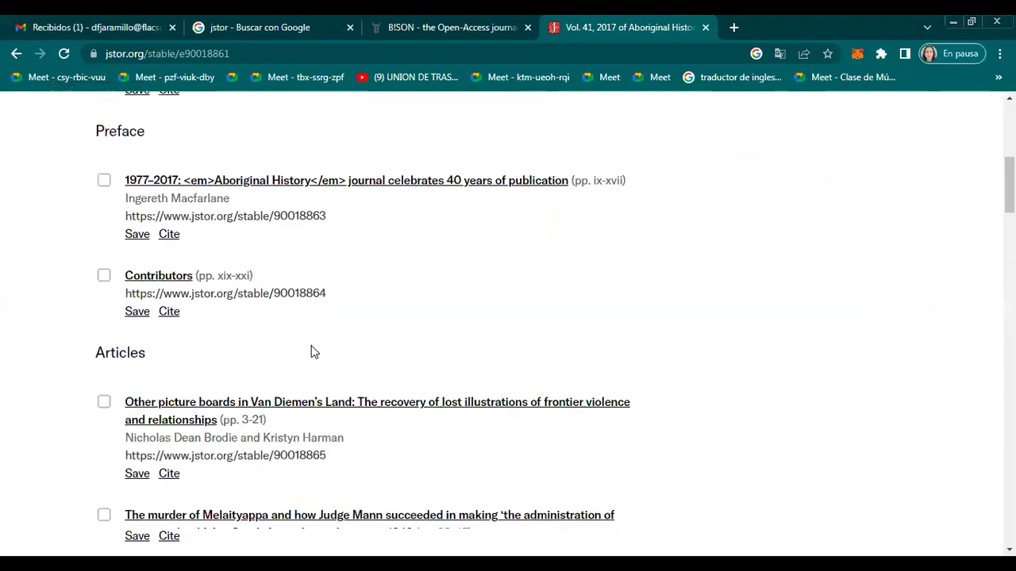
pyautogui.keyDown('ctrl'); pyautogui.click(326, 403); pyautogui.keyUp('ctrl')
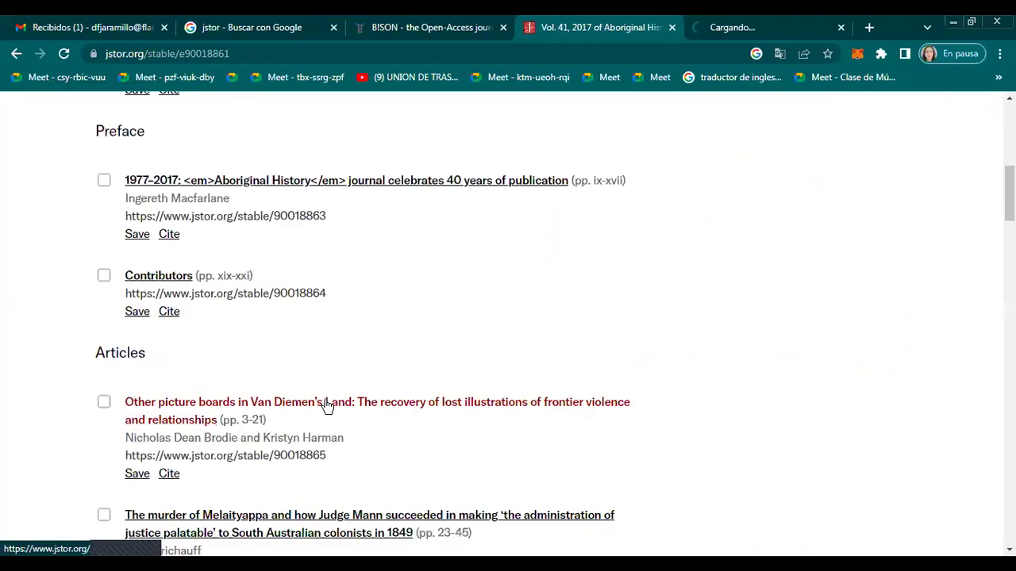
pyautogui.click(758, 27)
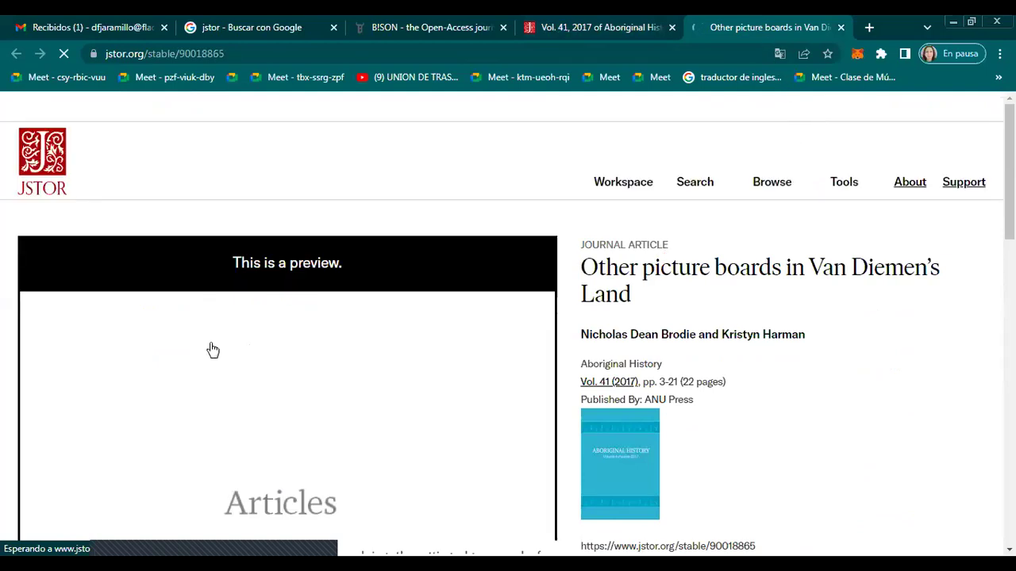
pyautogui.scroll(-4, 370, 281)
pyautogui.scroll(-2, 381, 328)
pyautogui.scroll(-2, 381, 329)
pyautogui.scroll(7, 450, 320)
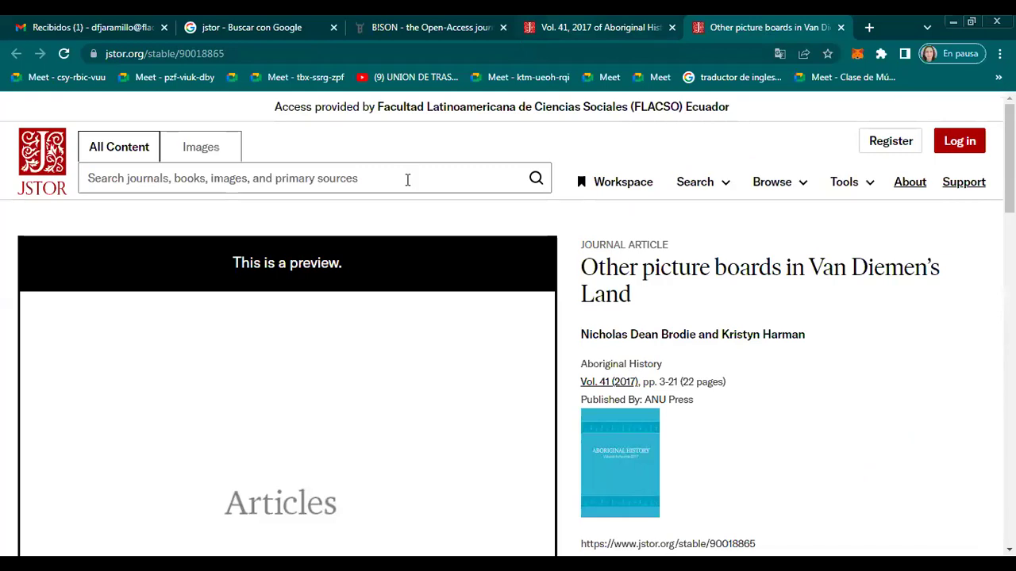
# Search all JSTOR content for "anthropology cultur"
pyautogui.click(268, 177)
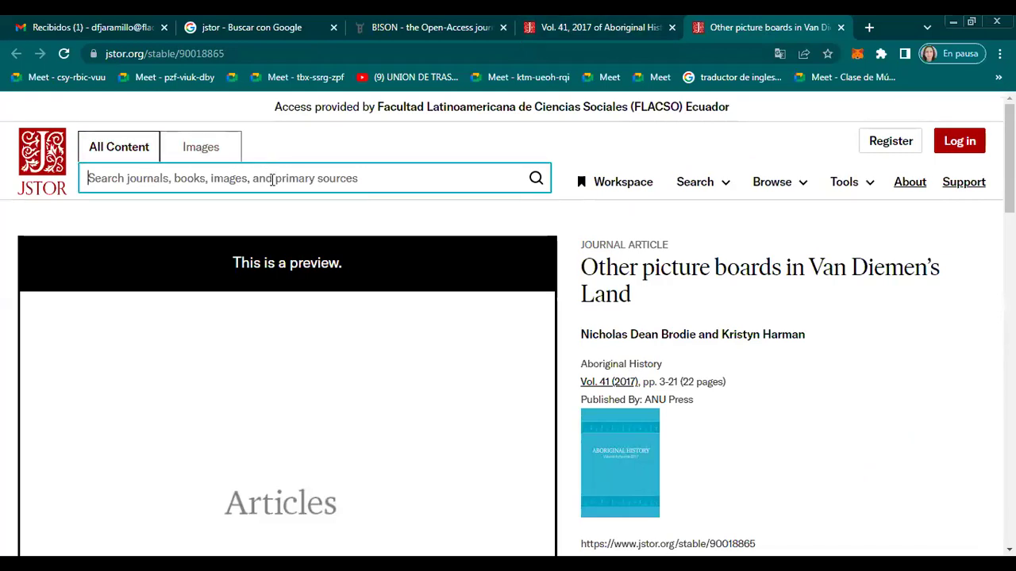
pyautogui.write('anth')
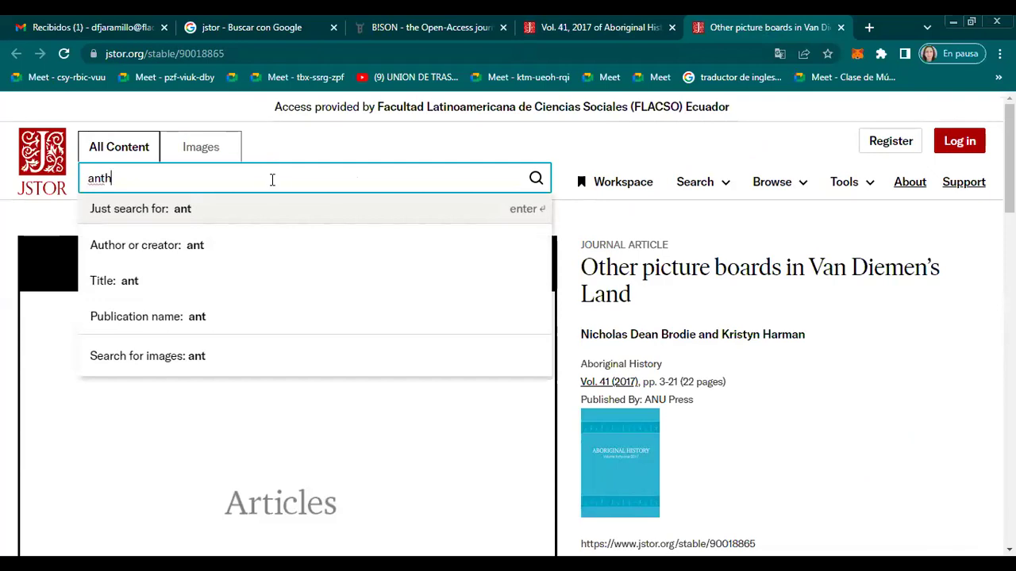
pyautogui.write('ropology')
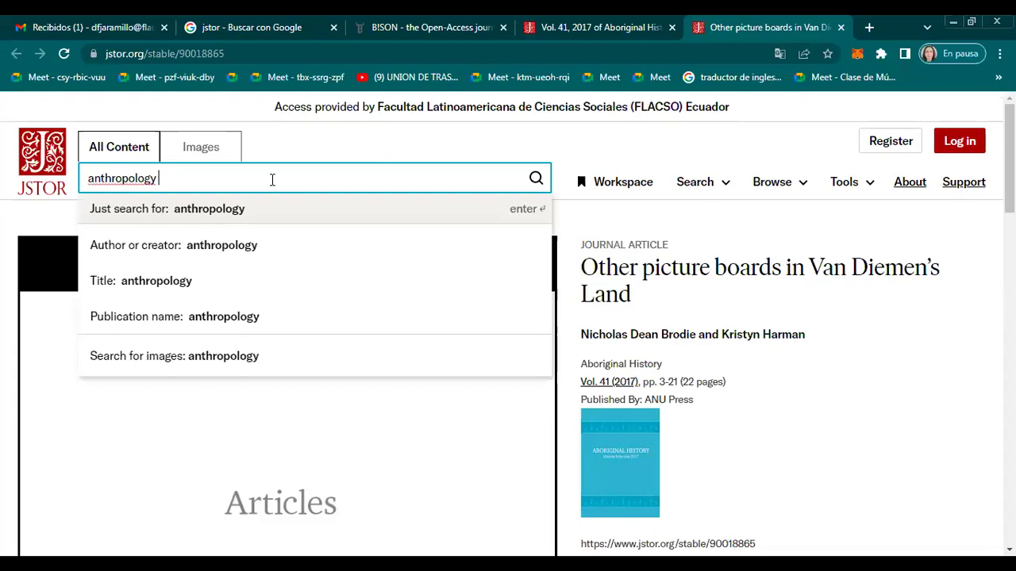
pyautogui.write(' cul')
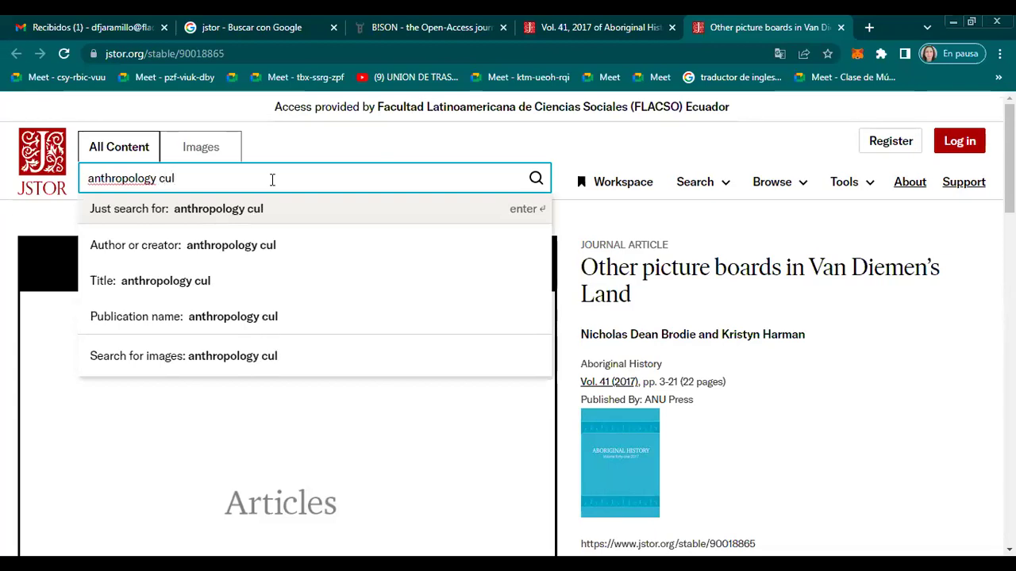
pyautogui.write('tur')
pyautogui.press('Return')
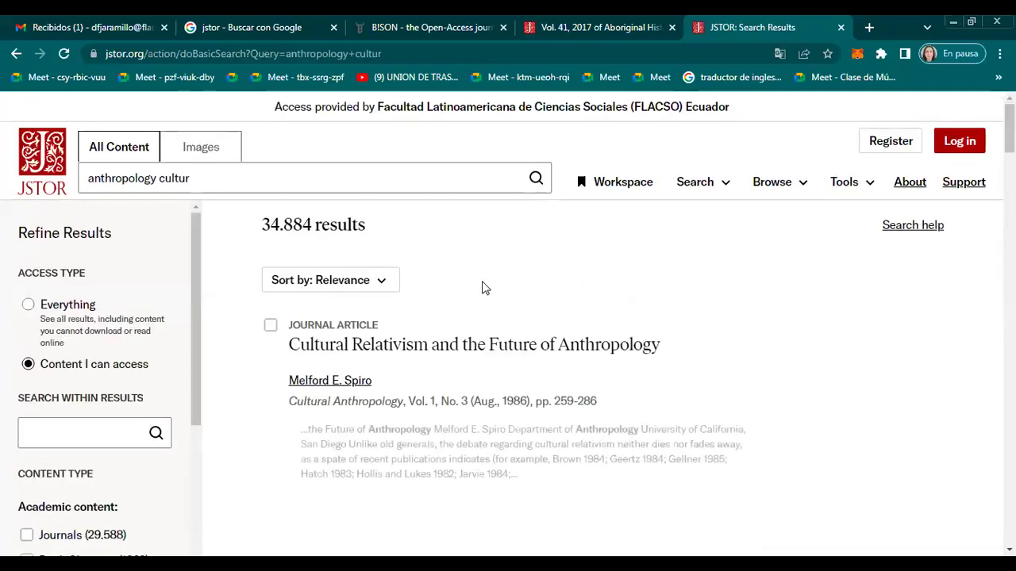
# Download the result "Ethnocentrism and Xenophobia: A Cross-Cultural Study" as a PDF and look through its first pages
pyautogui.scroll(-2, 917, 310)
pyautogui.scroll(-2, 900, 261)
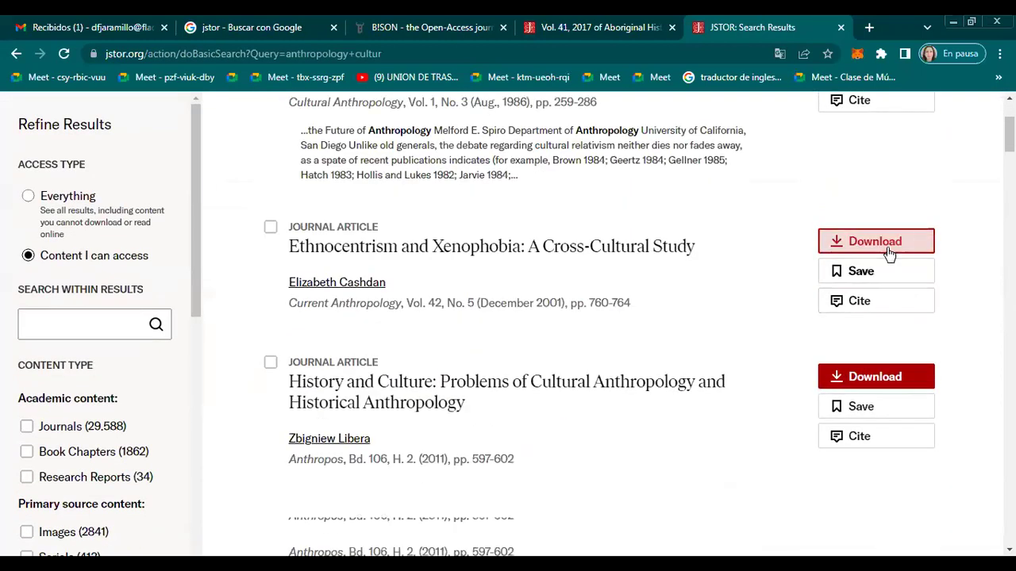
pyautogui.click(883, 246)
pyautogui.click(557, 379)
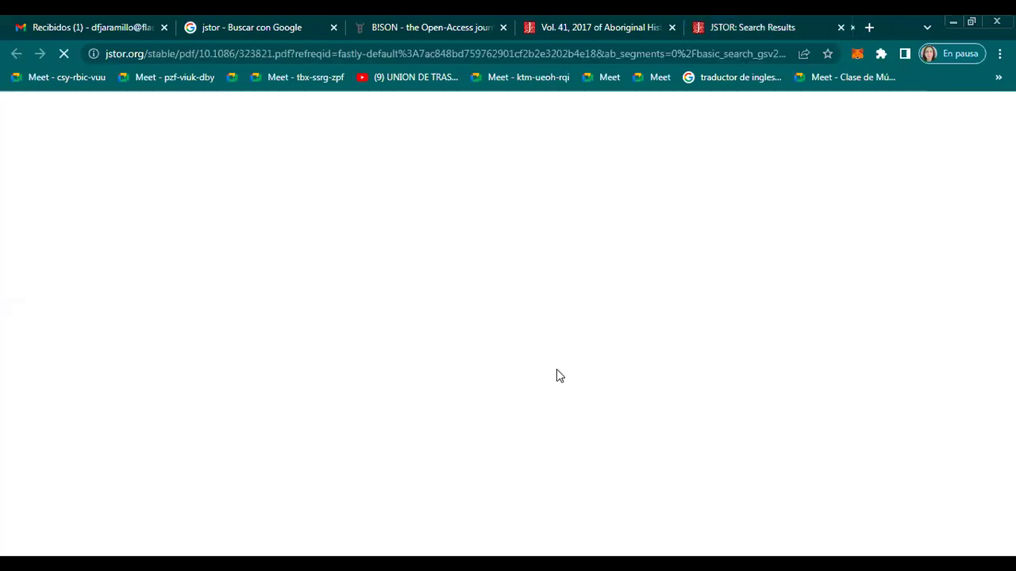
pyautogui.scroll(-2, 551, 321)
pyautogui.scroll(-5, 551, 322)
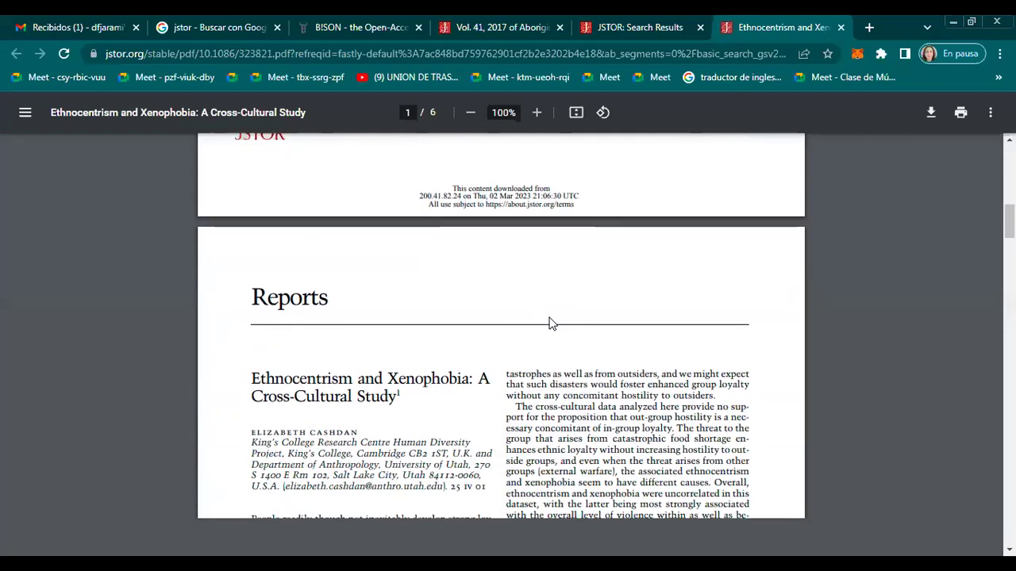
# Copy the article title "Ethnocentrism and Xenophobia: A Cross-Cultural Study" from the PDF into B!SON's Title field
pyautogui.moveTo(249, 297); pyautogui.dragTo(397, 323)
pyautogui.hotkey('ctrl', 'c')
pyautogui.rightClick(373, 318)
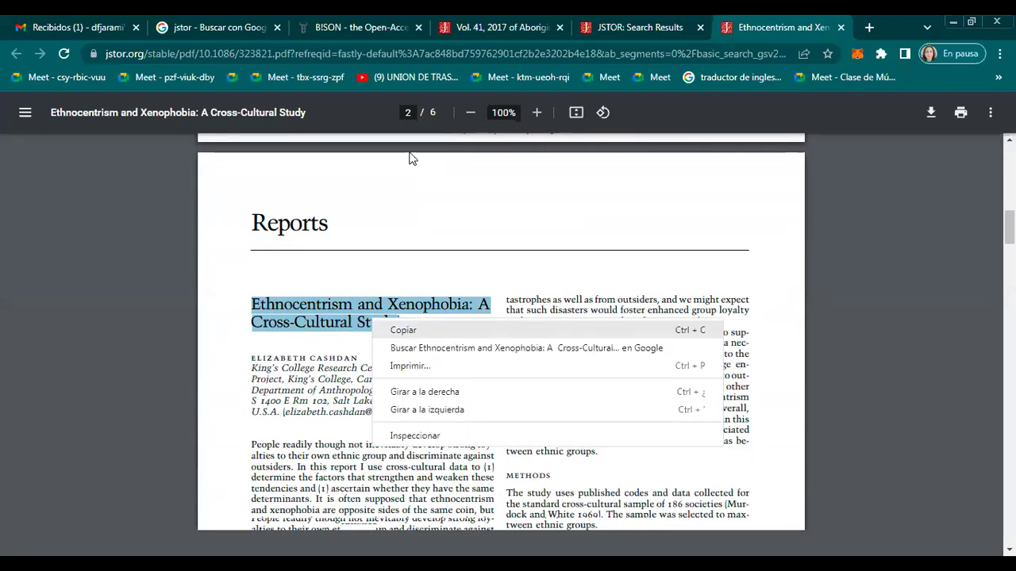
pyautogui.click(305, 32)
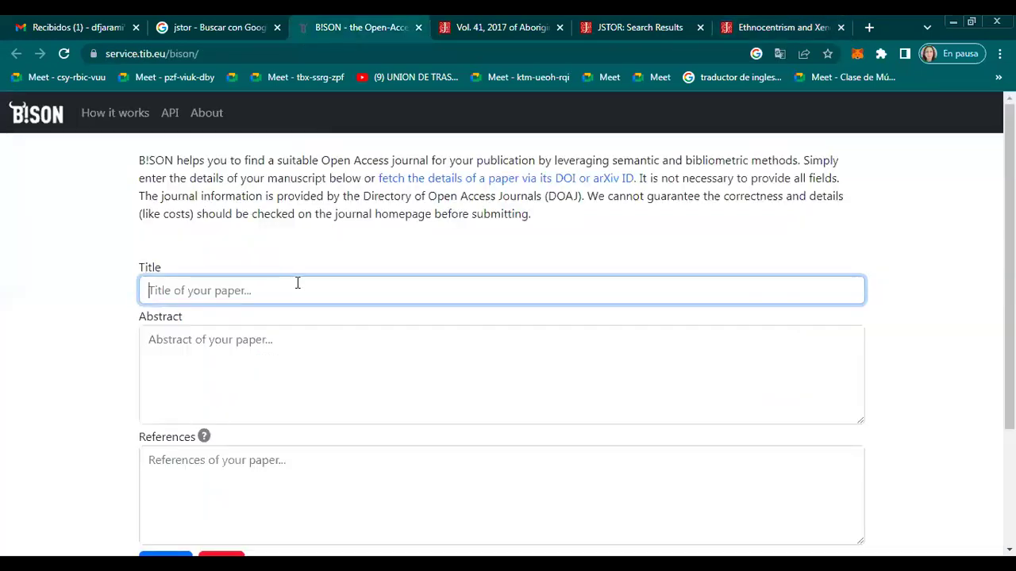
pyautogui.hotkey('ctrl', 'v')
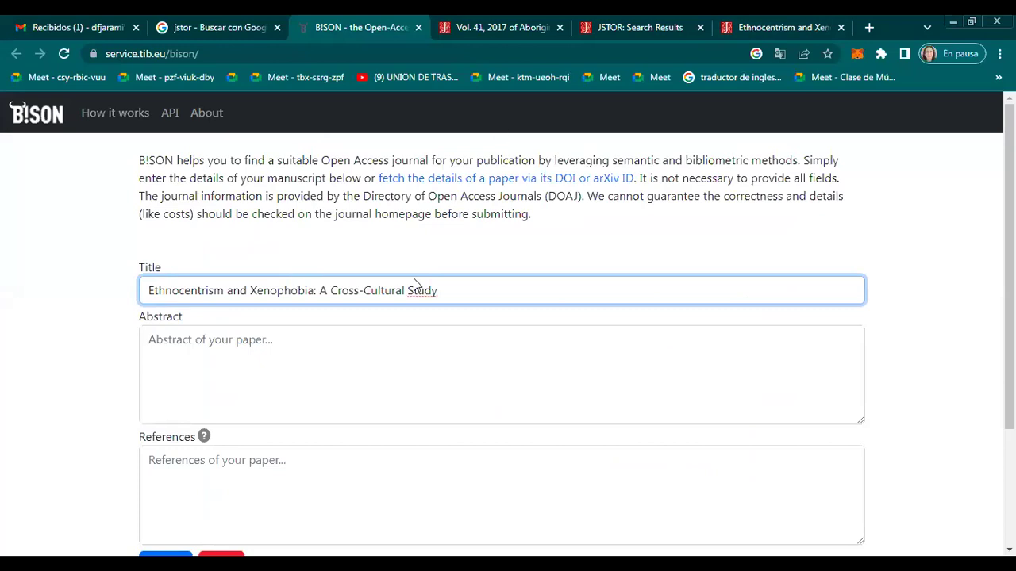
# Select the article's opening paragraphs before the Methods section in the PDF and try to paste them into B!SON's Abstract field
pyautogui.click(752, 34)
pyautogui.moveTo(253, 224); pyautogui.dragTo(603, 363)
pyautogui.rightClick(545, 297)
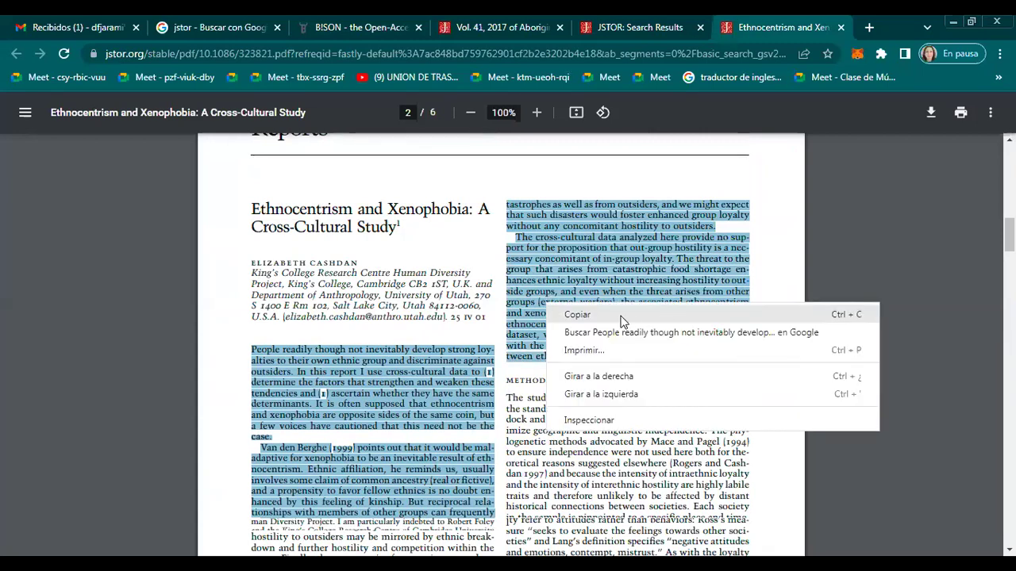
pyautogui.click(648, 24)
pyautogui.click(353, 27)
pyautogui.click(376, 400)
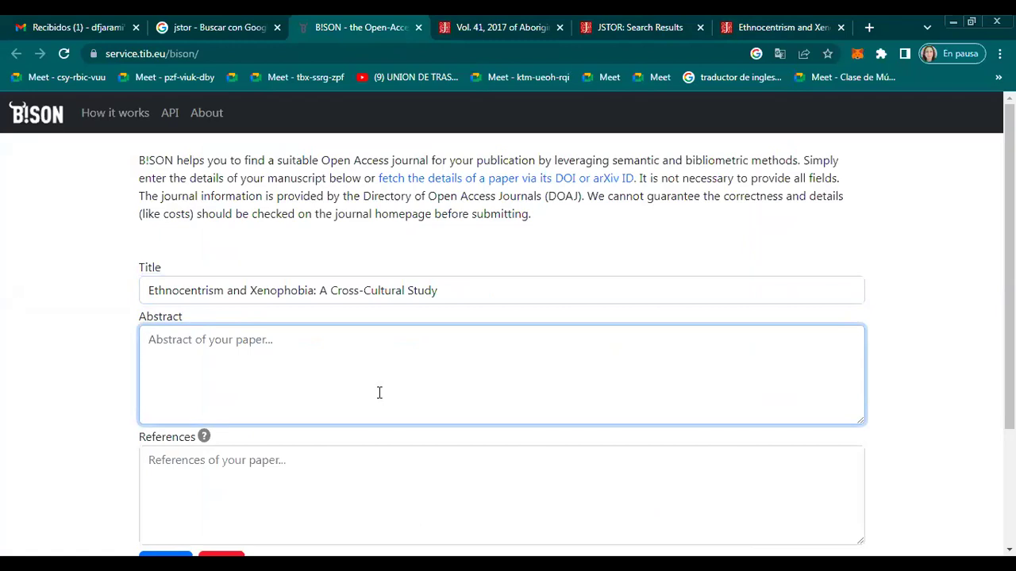
pyautogui.hotkey('ctrl', 'v')
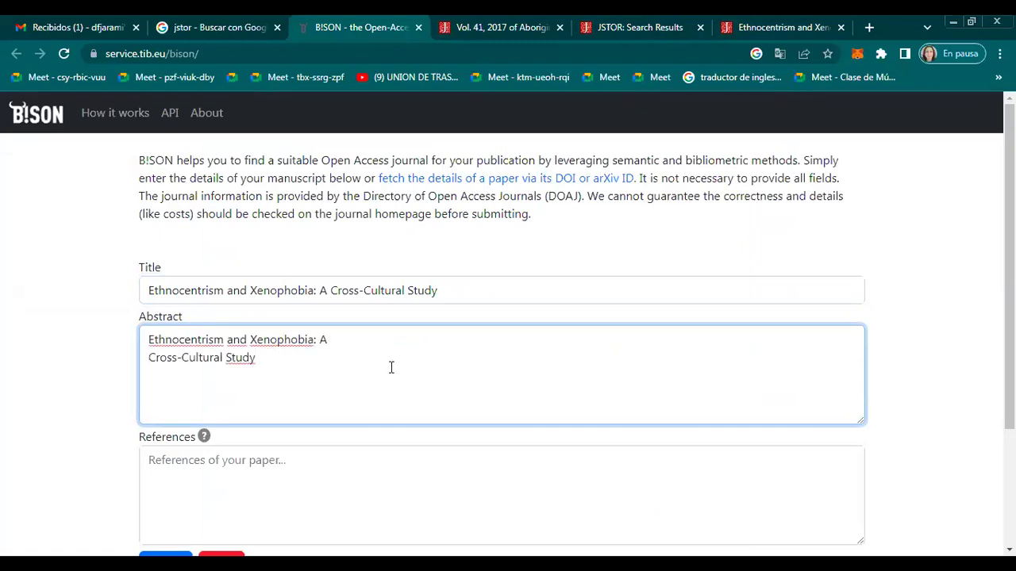
# Copy the paragraphs selected in the PDF and replace the whole content of B!SON's Abstract field with them
pyautogui.click(798, 30)
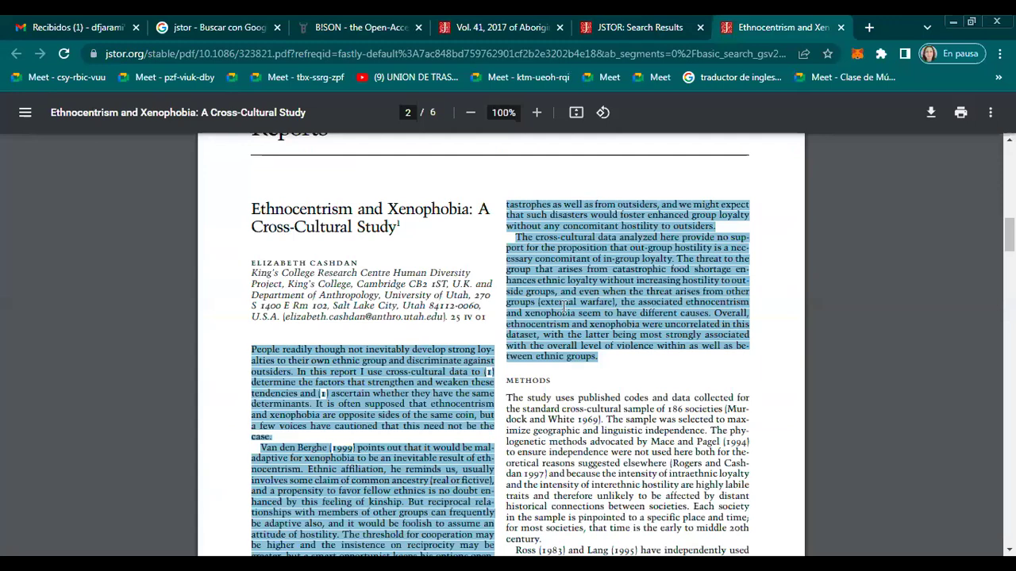
pyautogui.rightClick(565, 307)
pyautogui.click(608, 316)
pyautogui.click(357, 29)
pyautogui.click(149, 341)
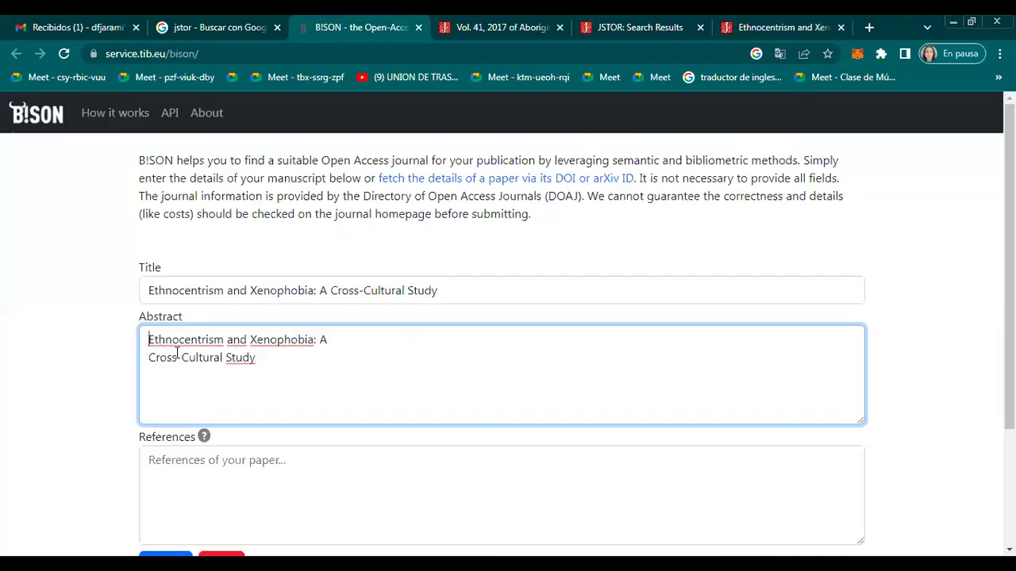
pyautogui.keyDown('shift'); pyautogui.click(296, 385); pyautogui.keyUp('shift')
pyautogui.hotkey('ctrl', 'v')
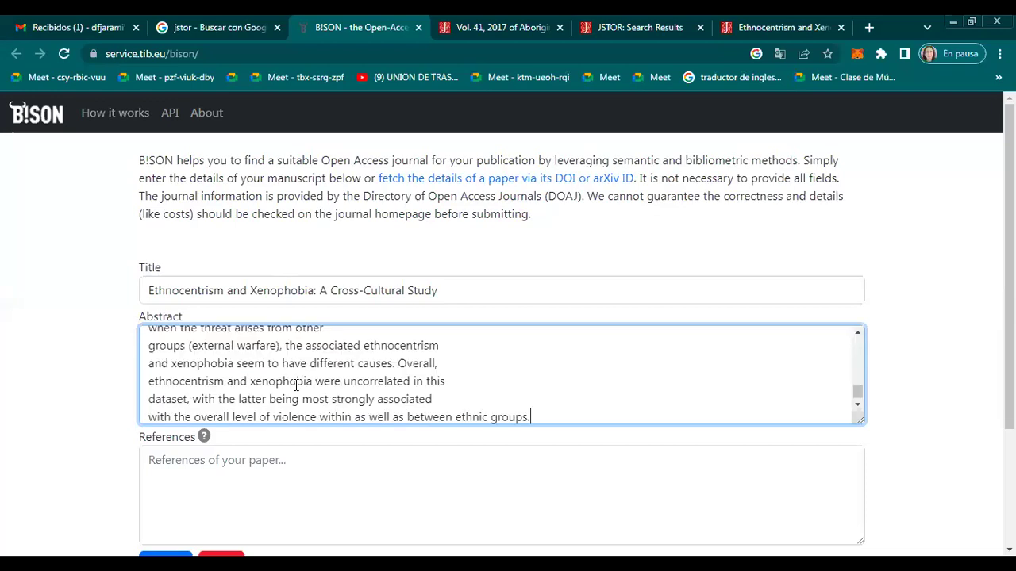
# Search for open access journals matching the entered title and abstract, and look through the first results
pyautogui.scroll(-2, 821, 422)
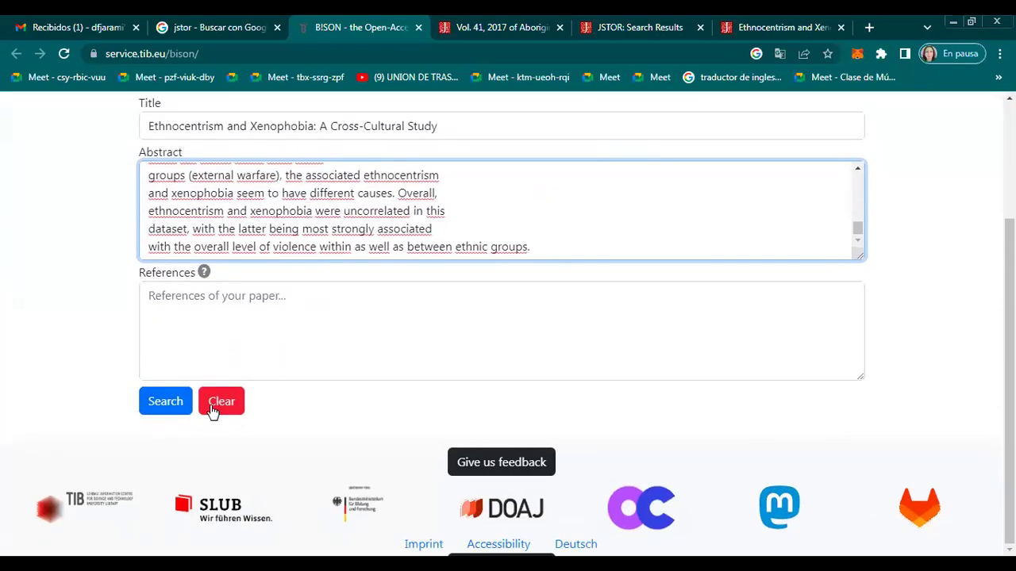
pyautogui.click(161, 403)
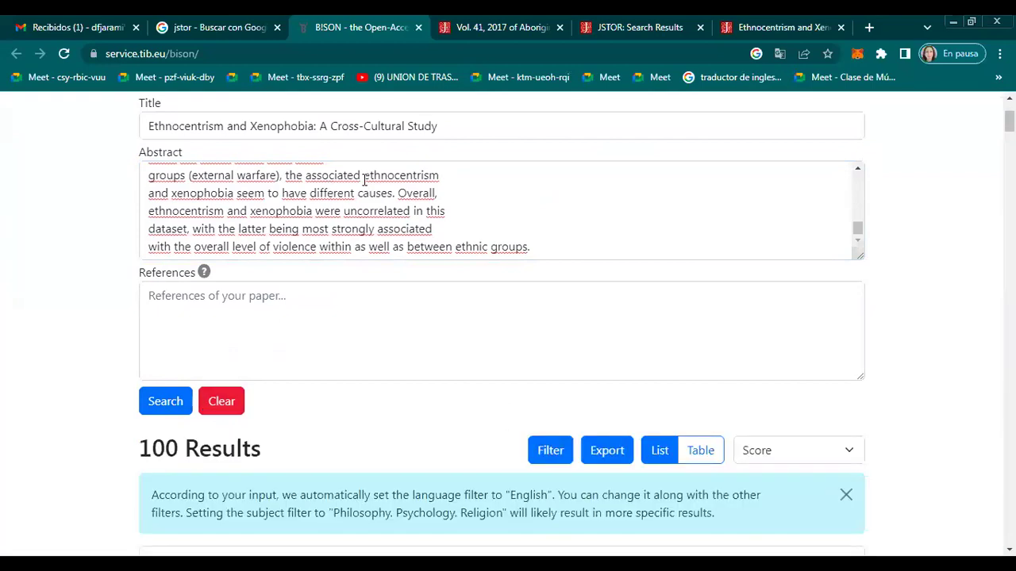
pyautogui.scroll(-4, 453, 358)
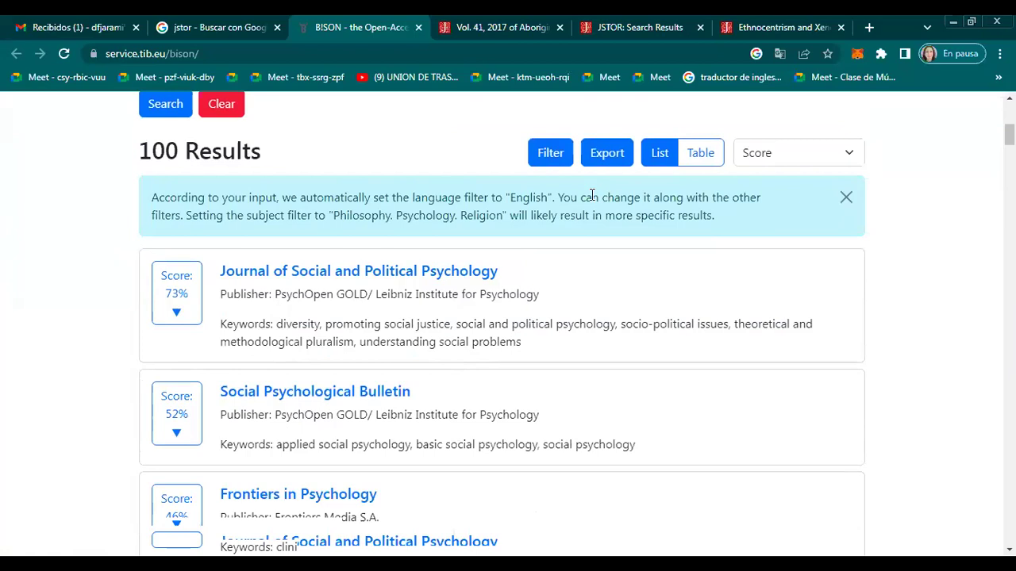
pyautogui.scroll(-1, 432, 384)
pyautogui.scroll(-1, 432, 384)
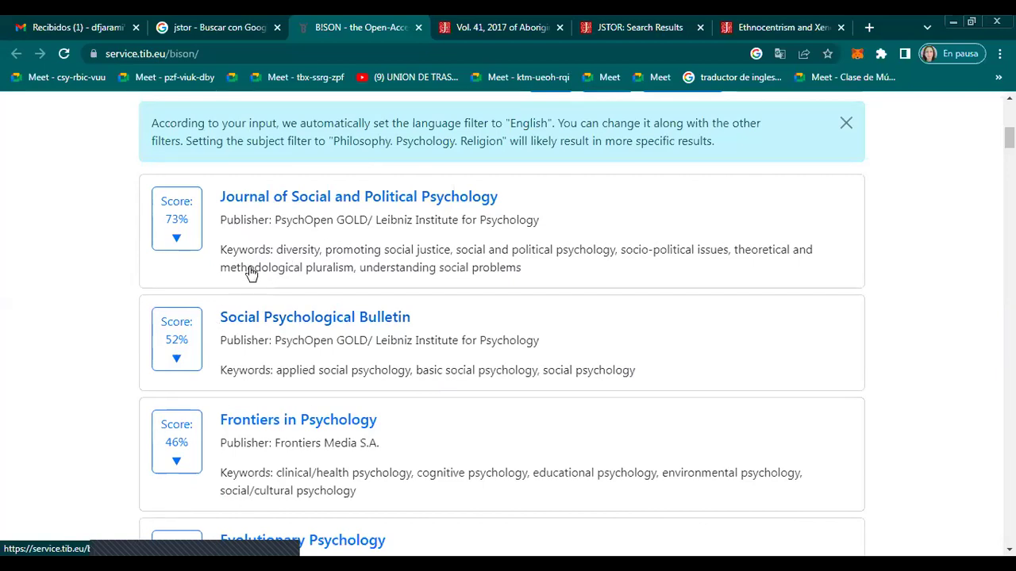
# Show the similar articles behind the score of the Journal of Social and Political Psychology, and dismiss them after reading
pyautogui.click(193, 231)
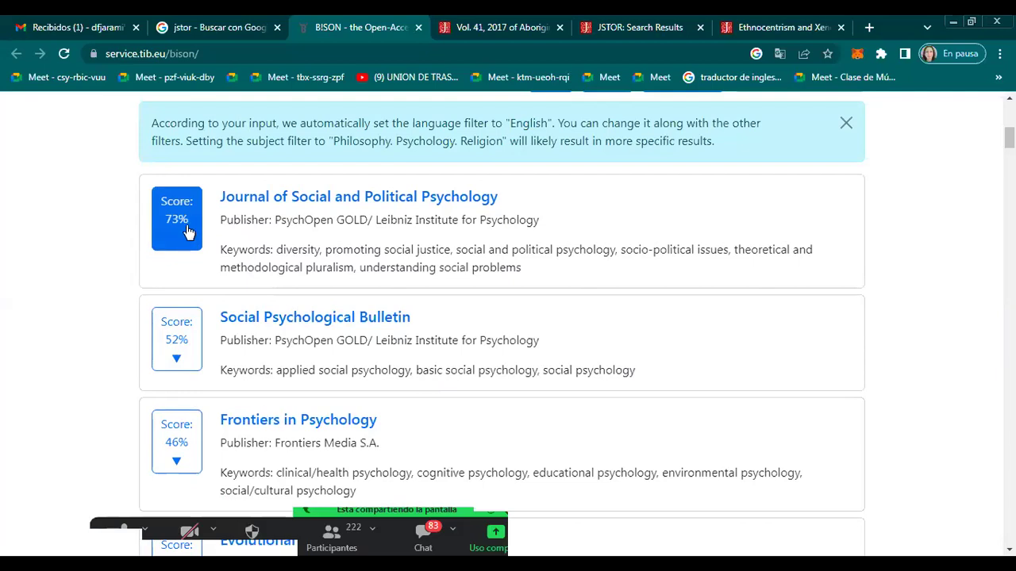
pyautogui.moveTo(185, 229)
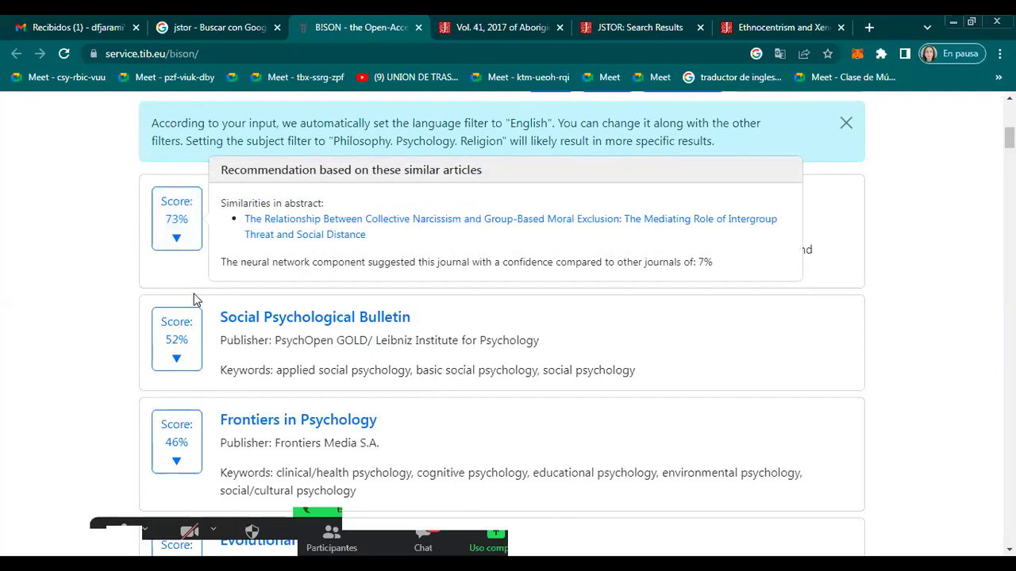
pyautogui.scroll(1, 306, 323)
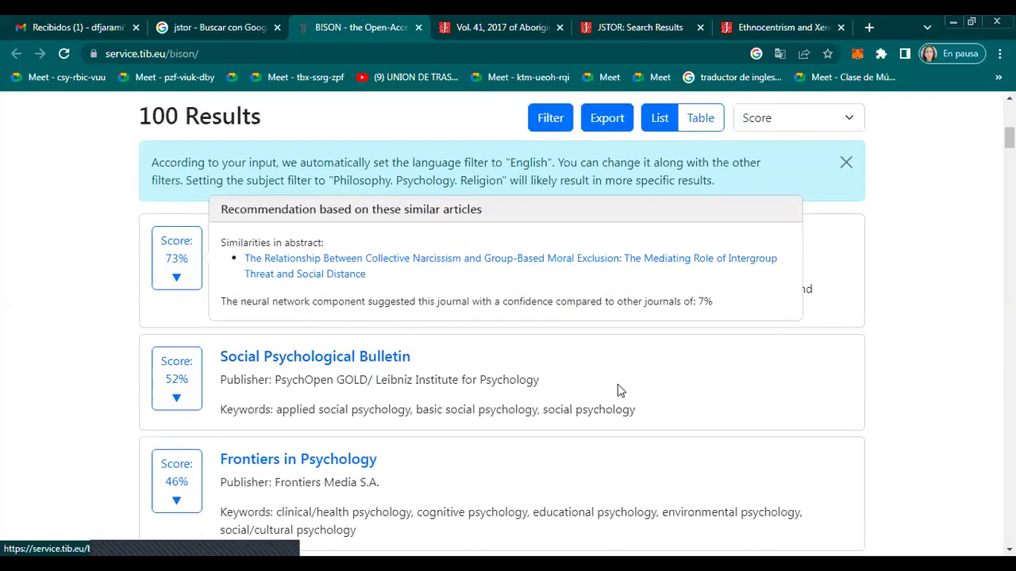
pyautogui.scroll(2, 932, 371)
pyautogui.click(932, 371)
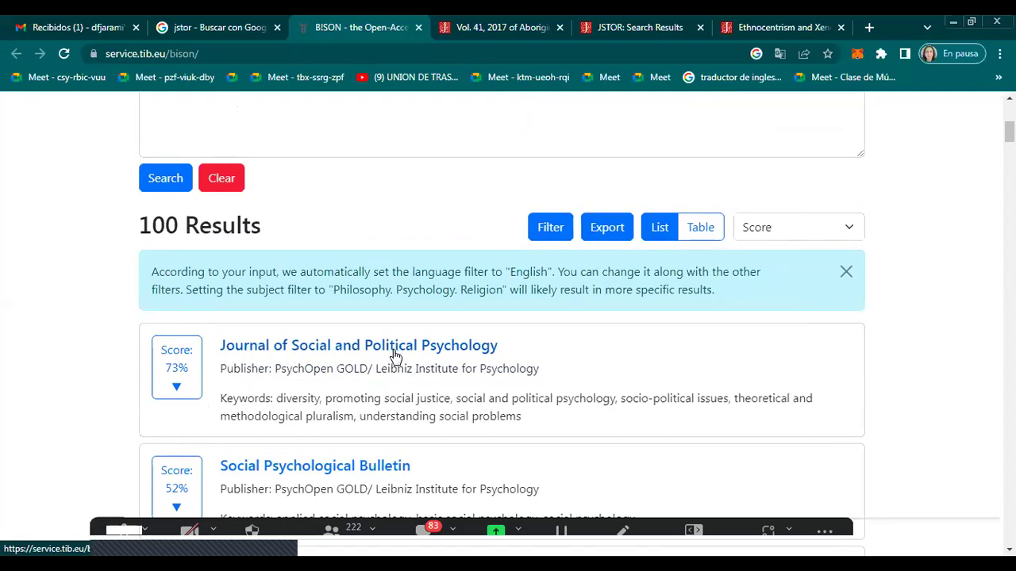
# Open the details of the Journal of Social and Political Psychology and examine its publication data, website links, subjects and keywords
pyautogui.click(394, 346)
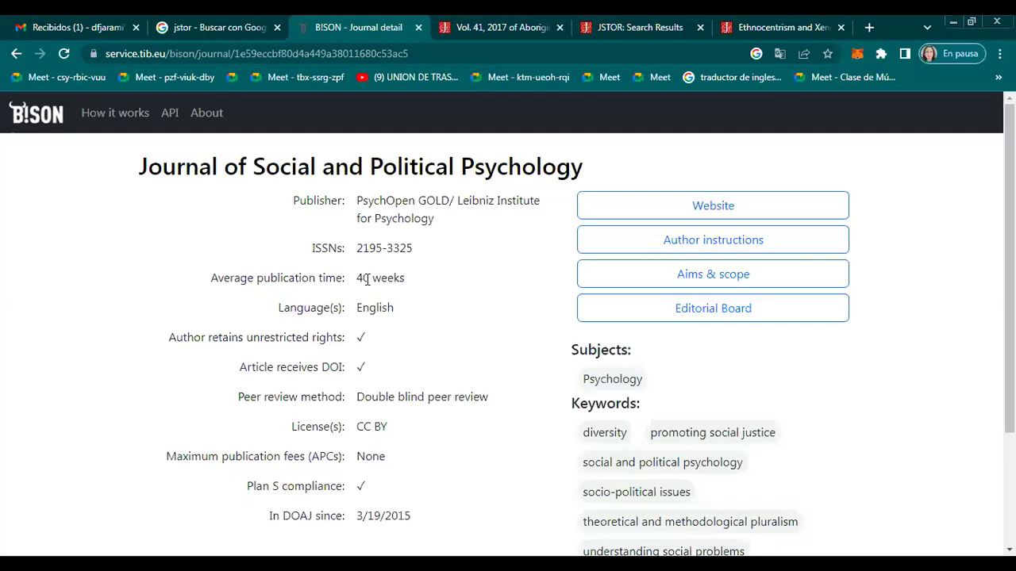
pyautogui.scroll(-1, 368, 279)
pyautogui.scroll(-1, 367, 280)
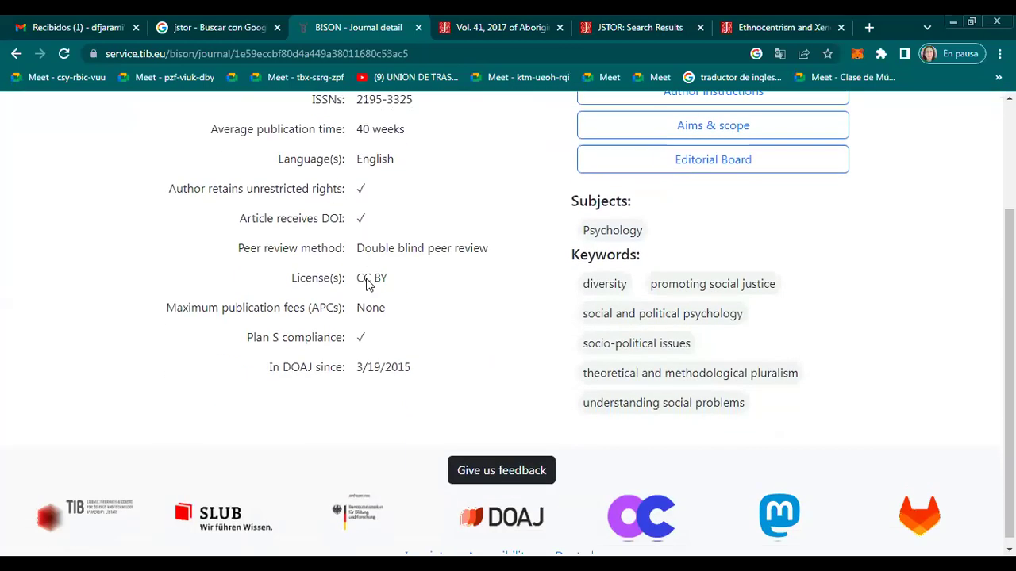
pyautogui.scroll(1, 440, 352)
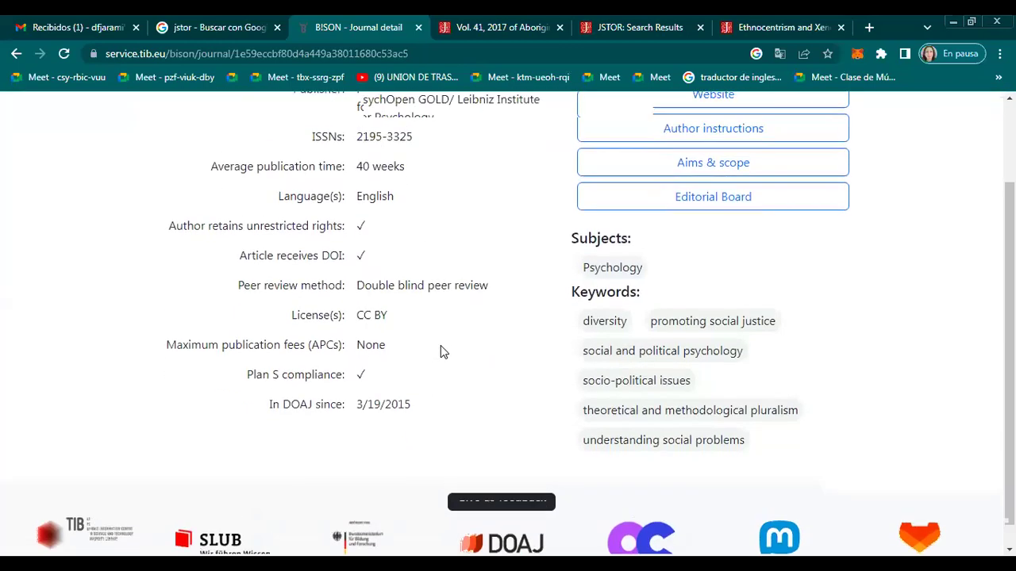
pyautogui.scroll(1, 442, 352)
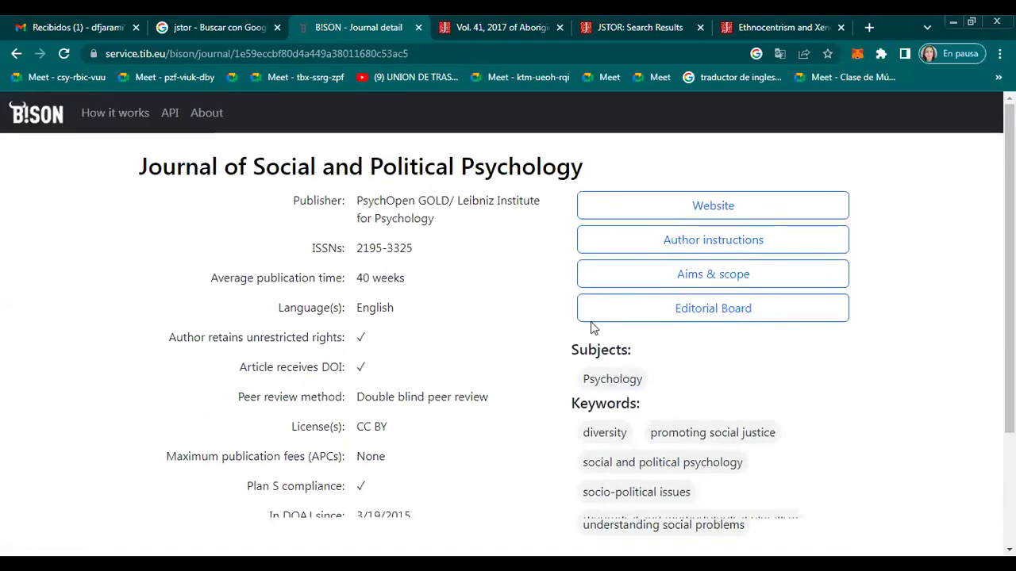
pyautogui.click(735, 213)
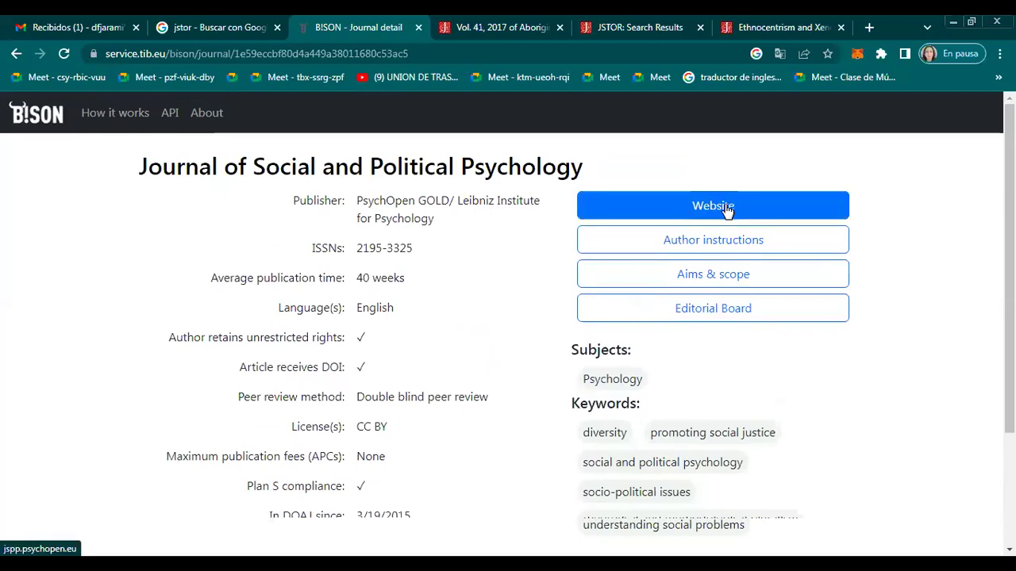
pyautogui.click(712, 276)
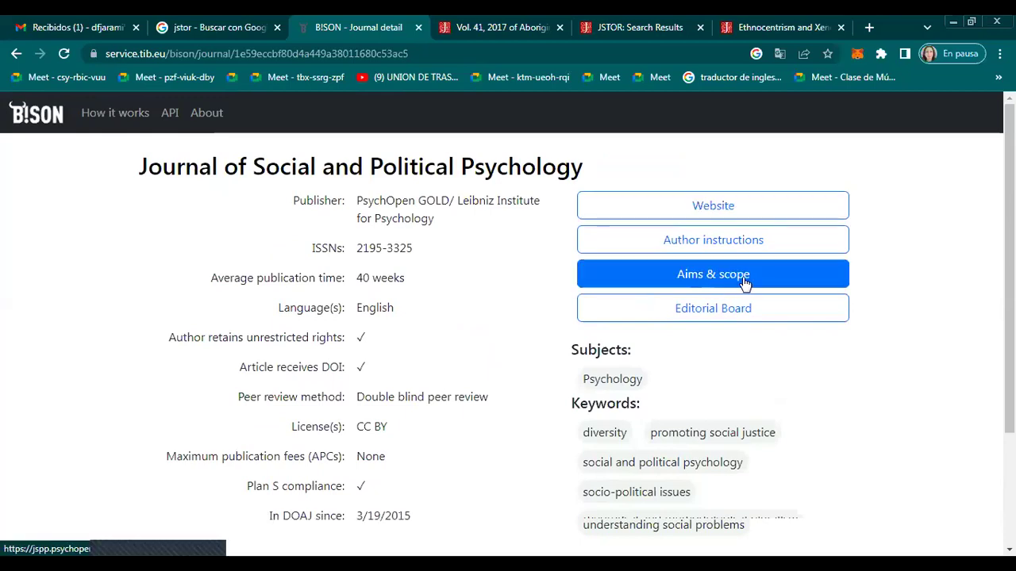
pyautogui.scroll(-1, 714, 289)
pyautogui.scroll(-1, 714, 288)
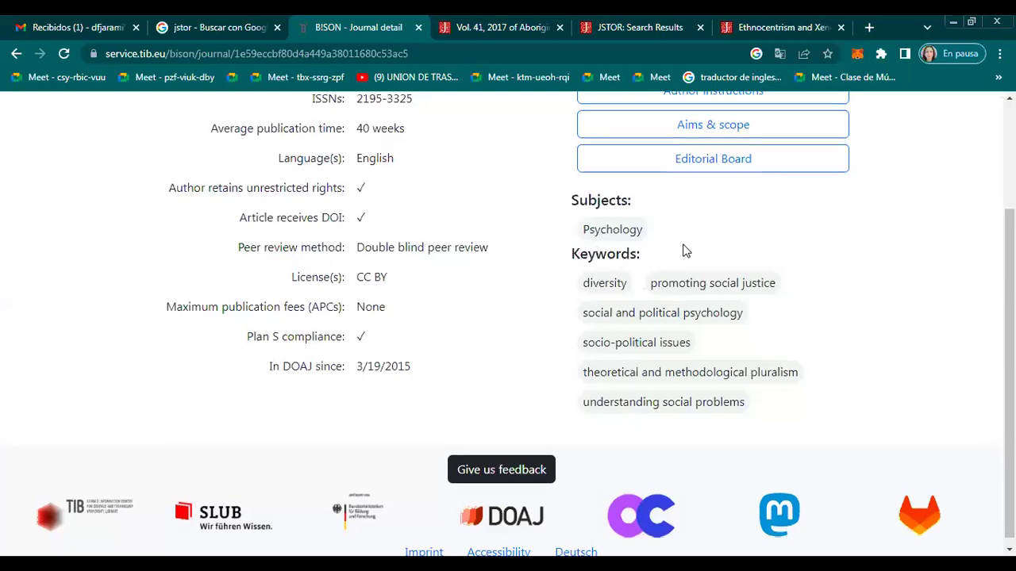
pyautogui.scroll(-1, 686, 251)
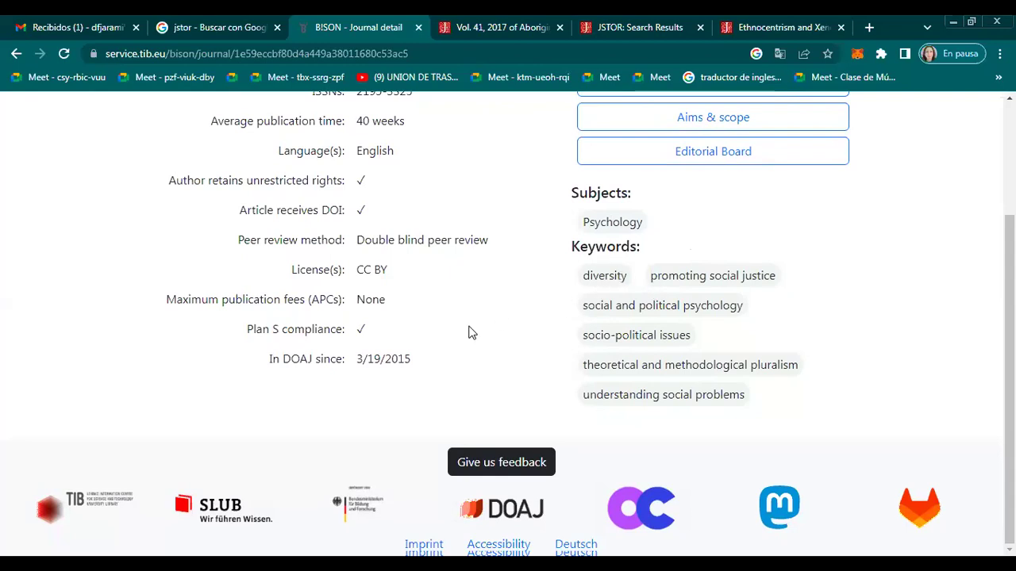
pyautogui.scroll(2, 472, 332)
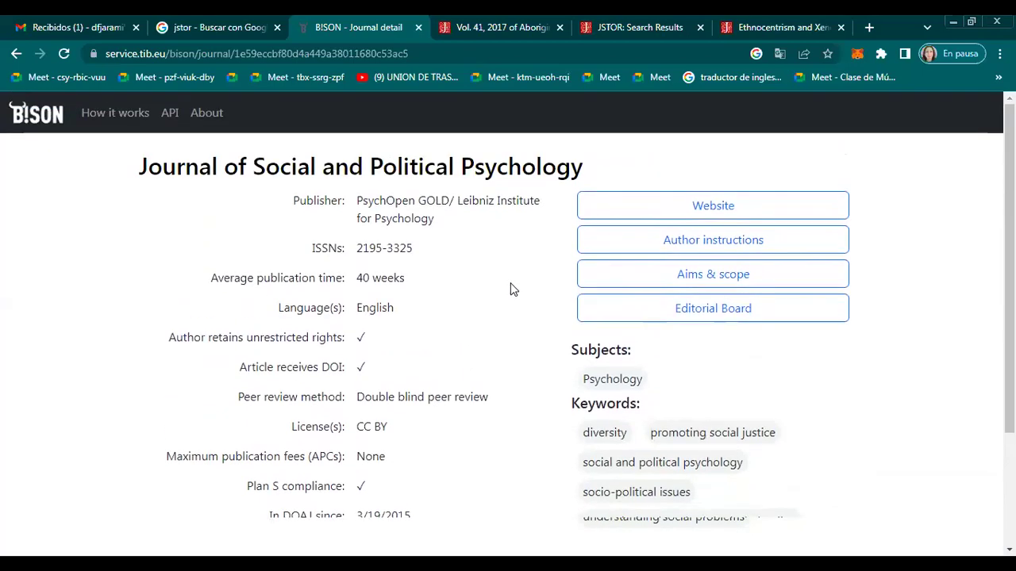
# Return to the journal results and view the available sorting options without changing the order
pyautogui.click(17, 58)
pyautogui.scroll(-3, 421, 381)
pyautogui.scroll(3, 423, 382)
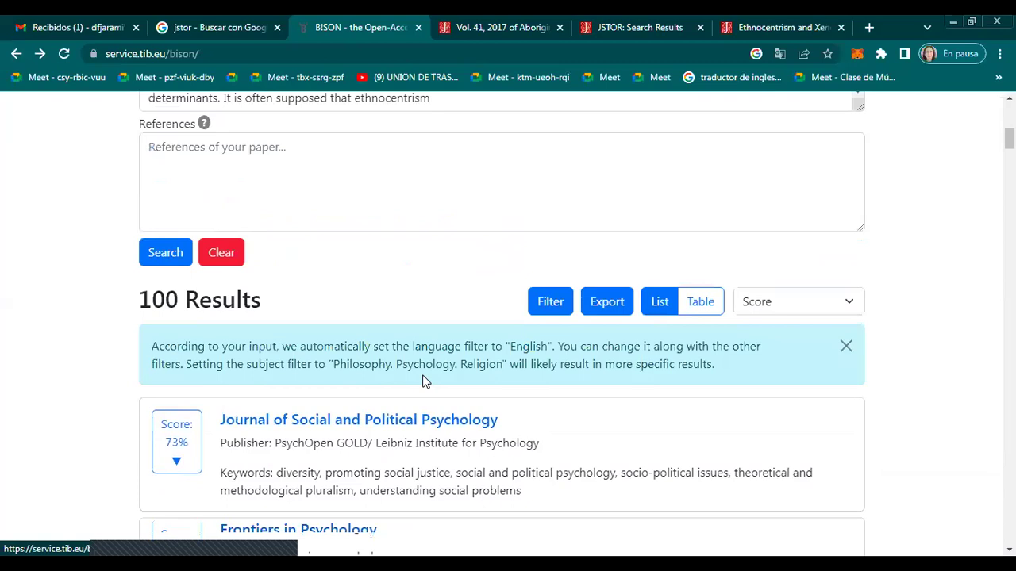
pyautogui.click(842, 306)
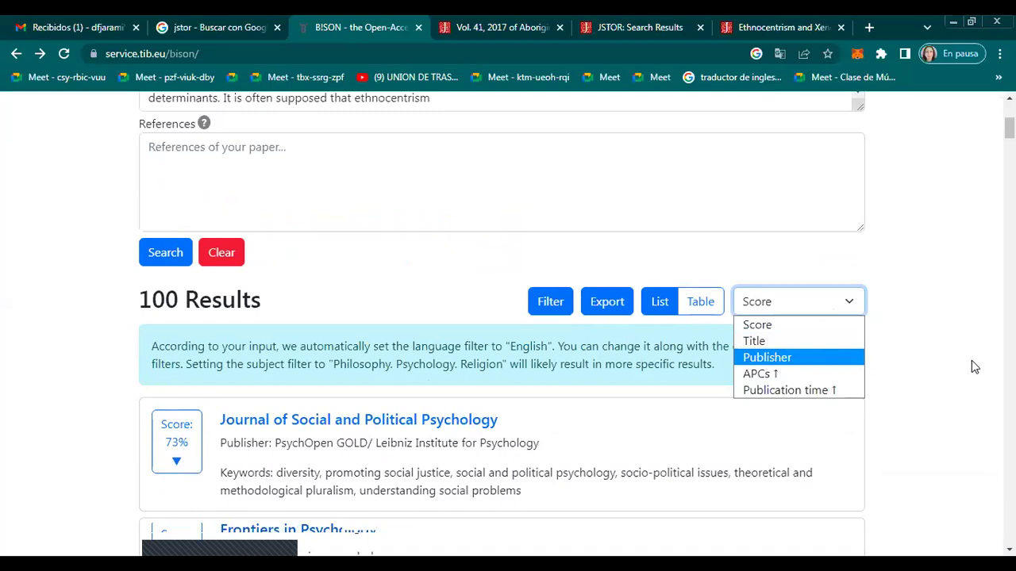
pyautogui.scroll(-2, 975, 367)
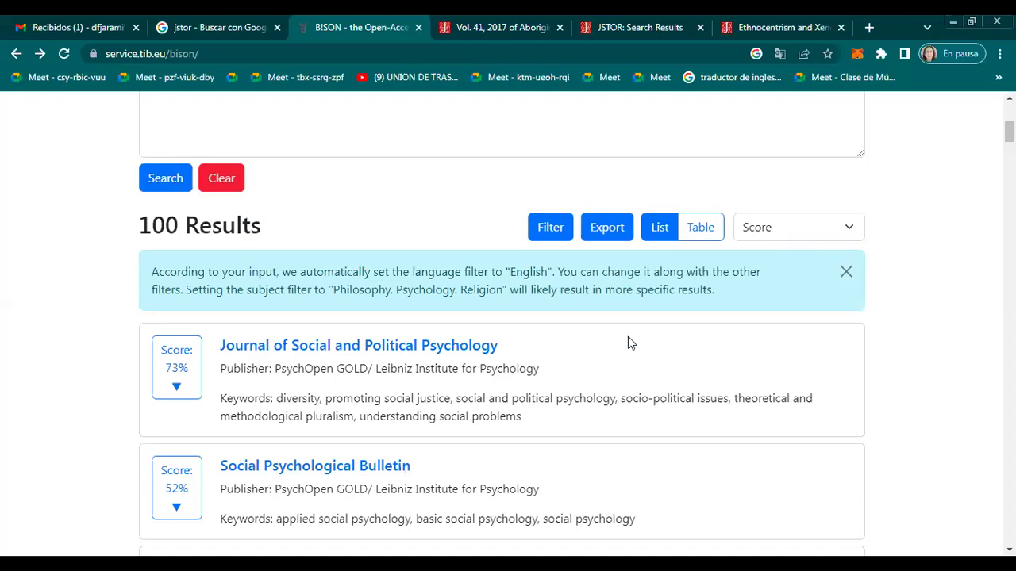
# Clear the entire pasted abstract from the journal search form
pyautogui.scroll(5, 508, 407)
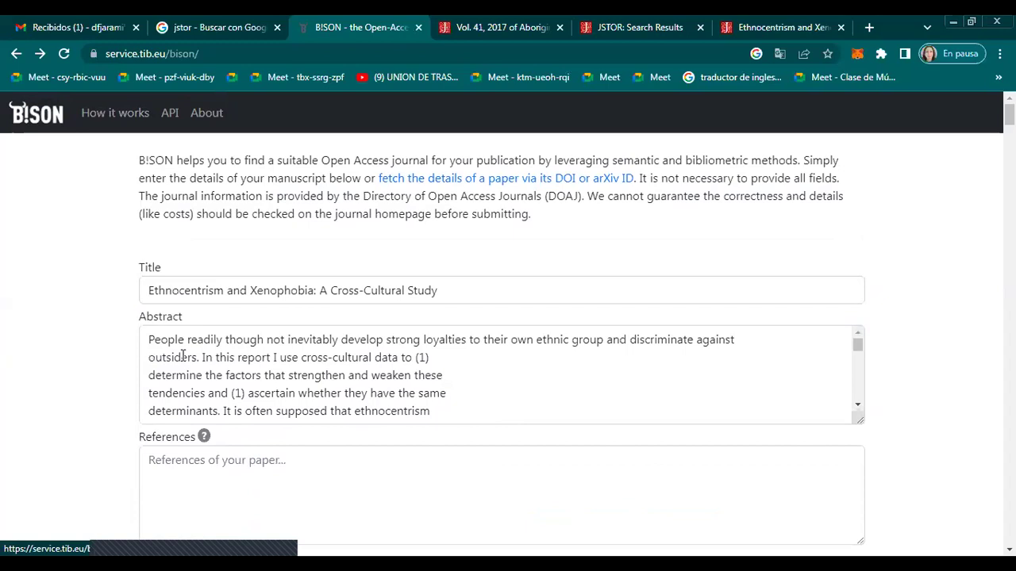
pyautogui.moveTo(149, 340); pyautogui.dragTo(476, 403)
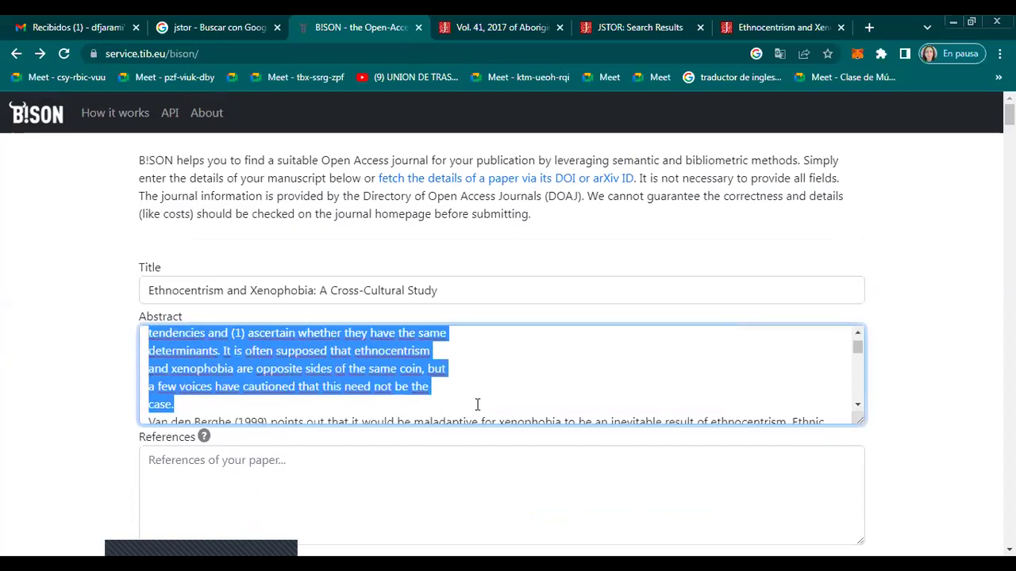
pyautogui.click(476, 394)
pyautogui.scroll(-1, 476, 395)
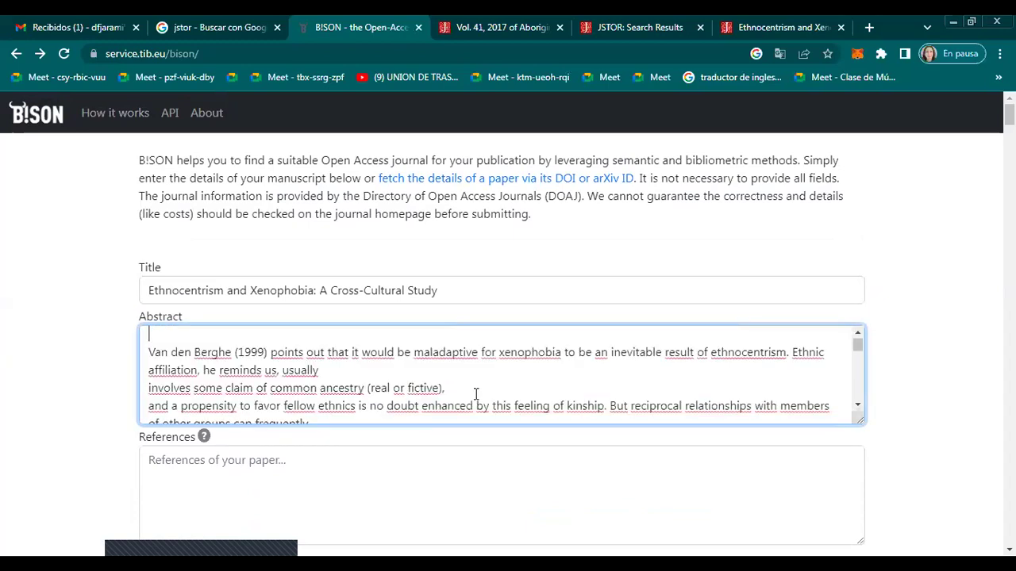
pyautogui.moveTo(148, 347); pyautogui.dragTo(577, 483)
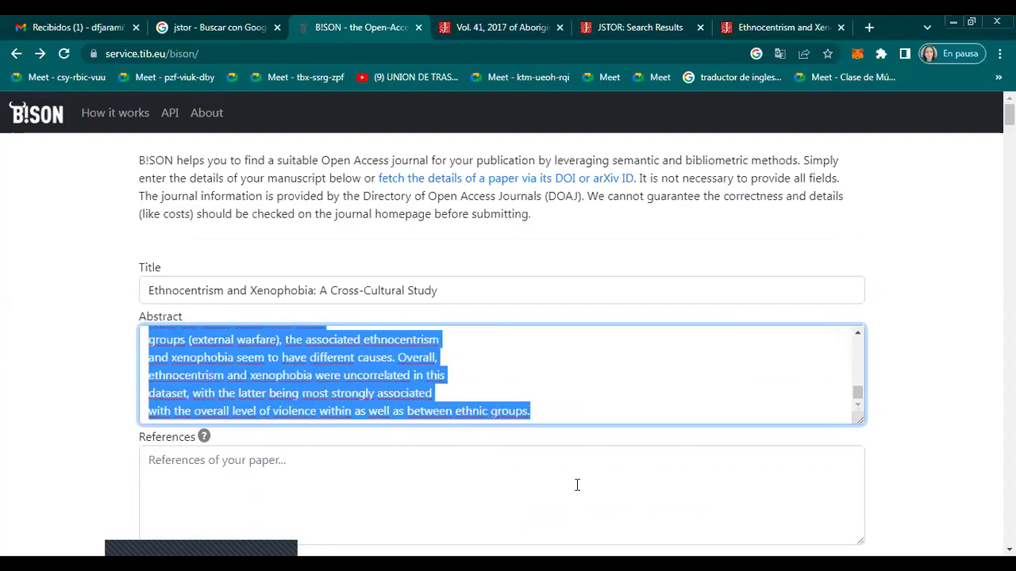
pyautogui.press('BackSpace')
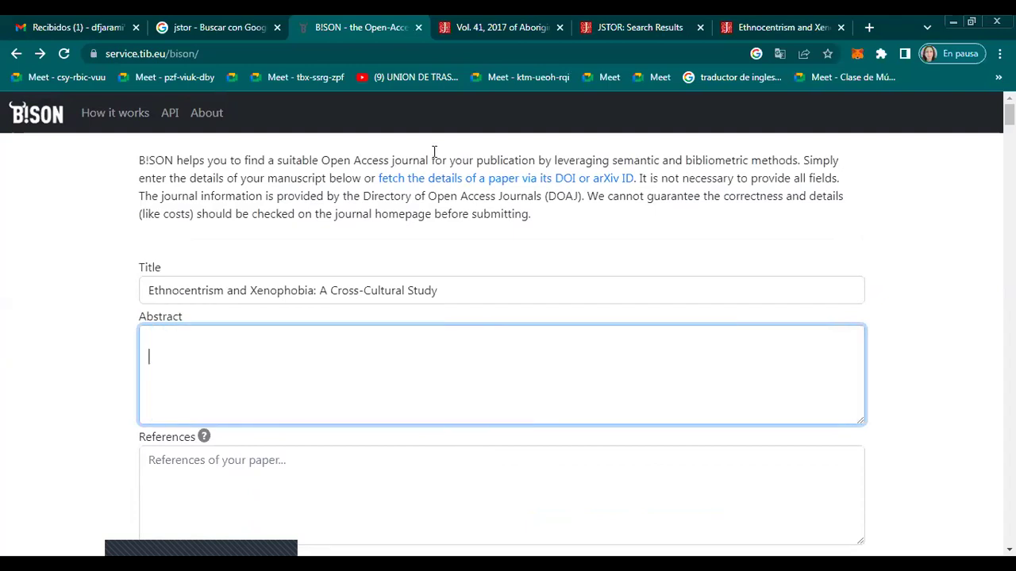
# Replace the manuscript title with "populismo America Latina"
pyautogui.moveTo(444, 290); pyautogui.dragTo(48, 292)
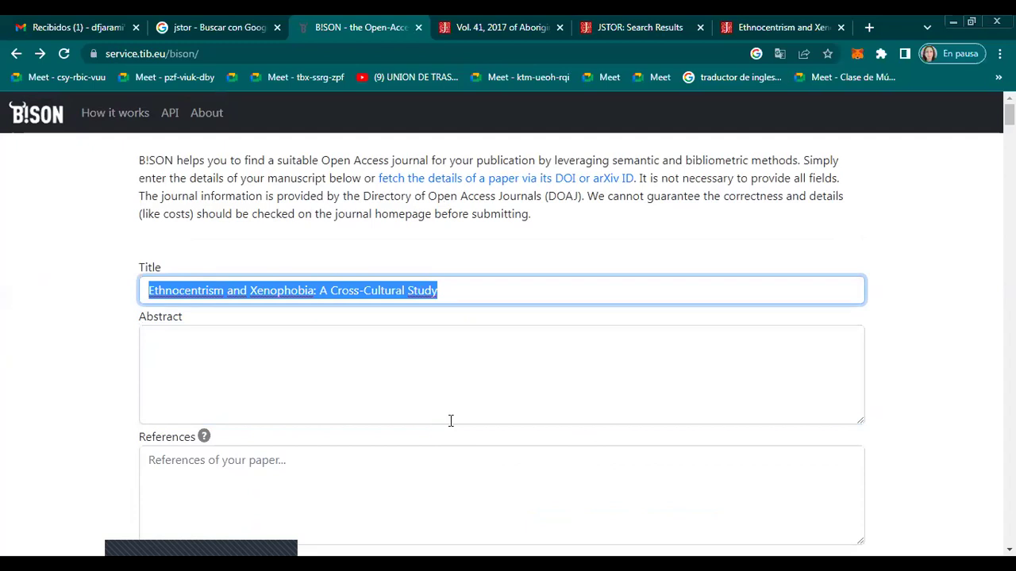
pyautogui.write('popu')
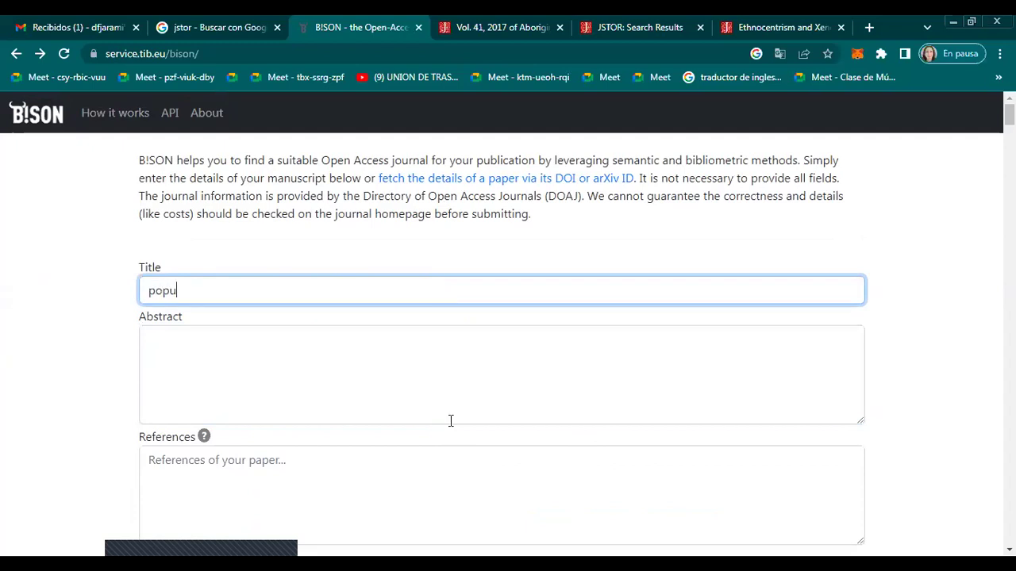
pyautogui.write('lismo')
pyautogui.write('ameri')
pyautogui.press('BackSpace')
pyautogui.press('BackSpace')
pyautogui.press('BackSpace')
pyautogui.press('BackSpace')
pyautogui.press('BackSpace')
pyautogui.write('America la')
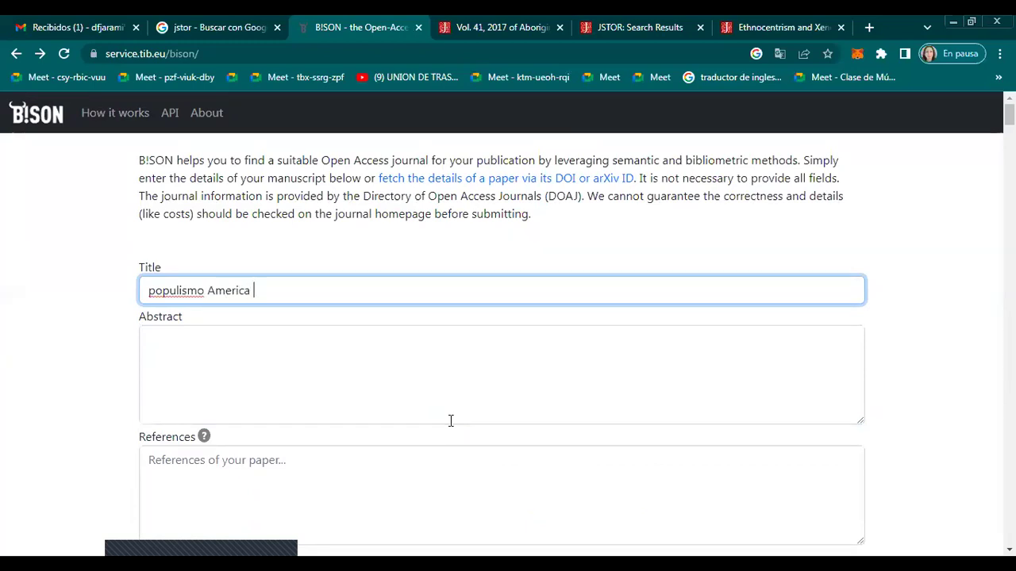
pyautogui.press('BackSpace')
pyautogui.write('at')
pyautogui.press('BackSpace')
pyautogui.press('BackSpace')
pyautogui.press('BackSpace')
pyautogui.write('Latina')
# Correct the title's spelling so that it reads "populismo América Latina"
pyautogui.rightClick(236, 291)
pyautogui.click(253, 308)
pyautogui.rightClick(184, 292)
pyautogui.click(206, 313)
pyautogui.press('BackSpace')
pyautogui.press('BackSpace')
pyautogui.press('BackSpace')
pyautogui.press('BackSpace')
pyautogui.press('BackSpace')
pyautogui.press('BackSpace')
pyautogui.press('BackSpace')
pyautogui.press('BackSpace')
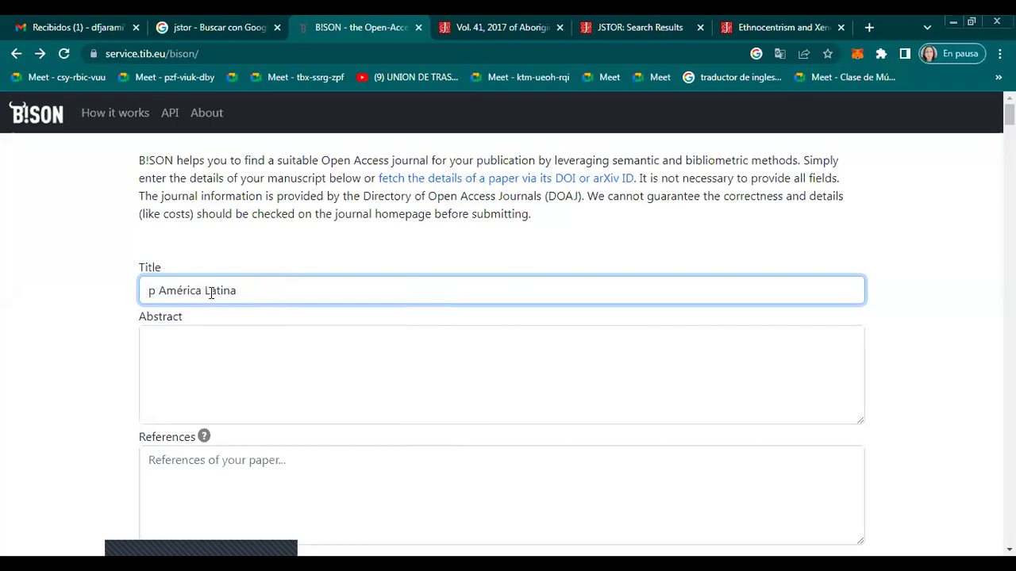
pyautogui.write('opulismo')
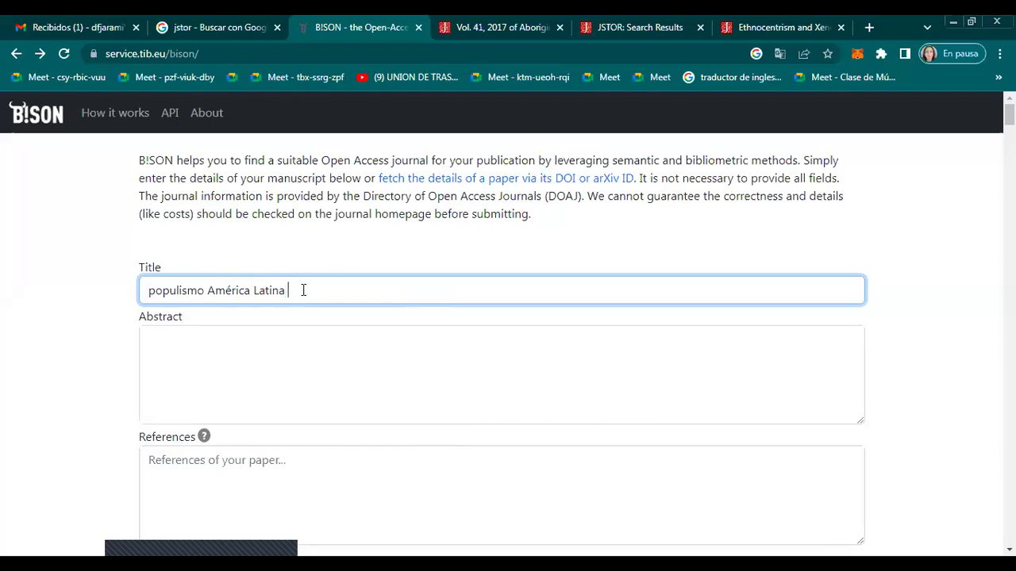
# Add "gobierno" to the end of the title and search for matching open access journals
pyautogui.write('gobierno')
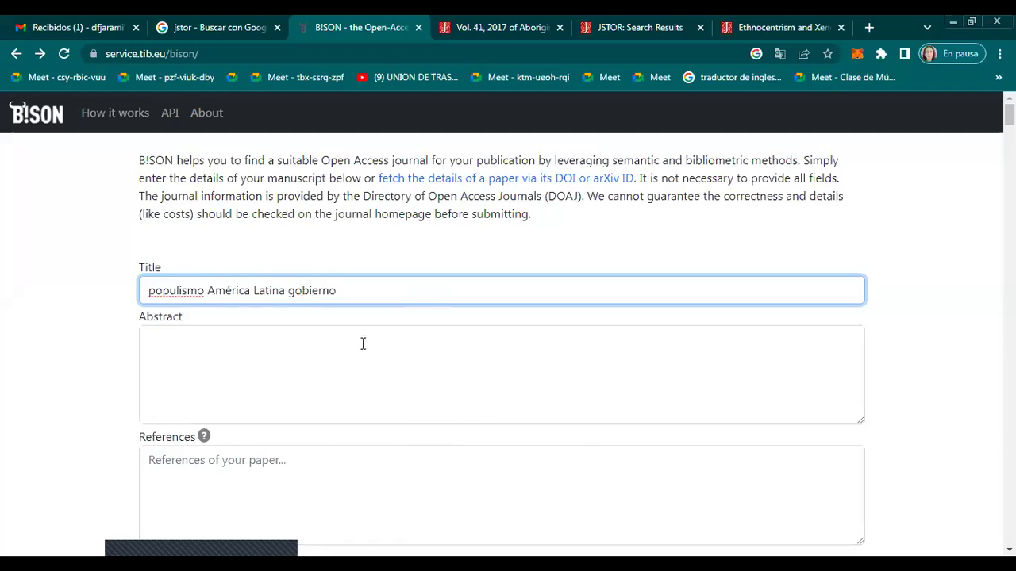
pyautogui.scroll(-2, 376, 348)
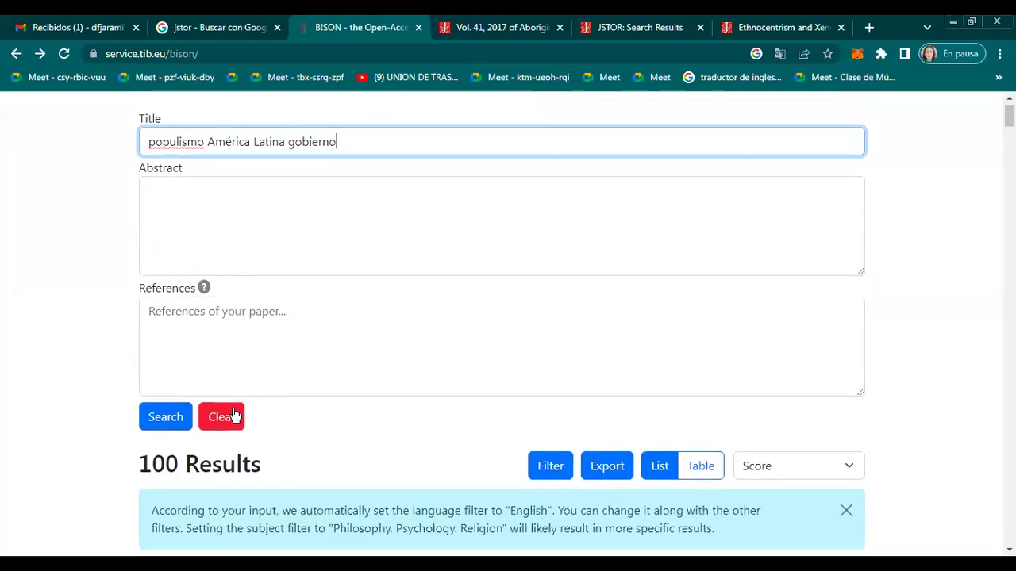
pyautogui.click(170, 418)
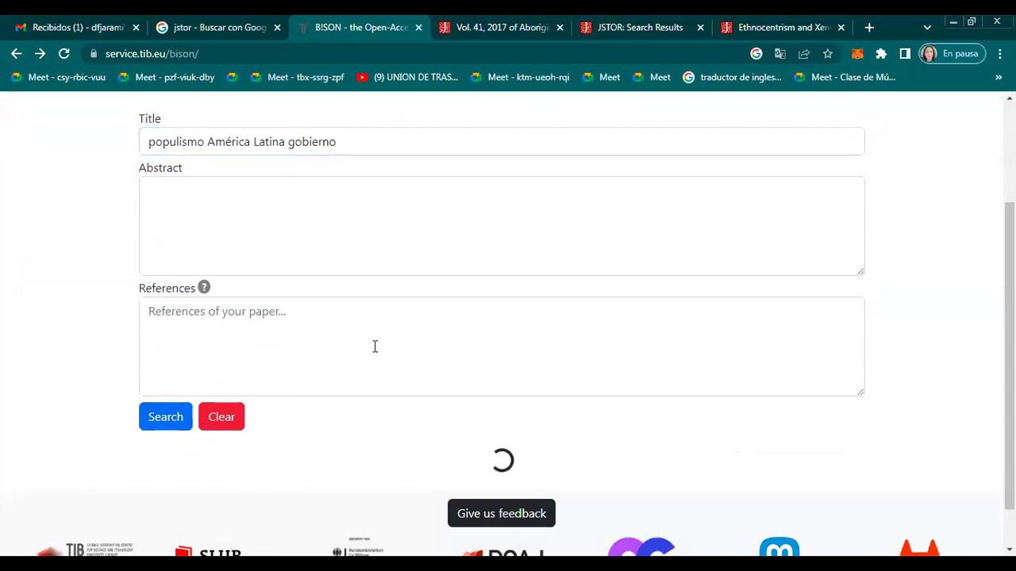
pyautogui.scroll(-3, 389, 354)
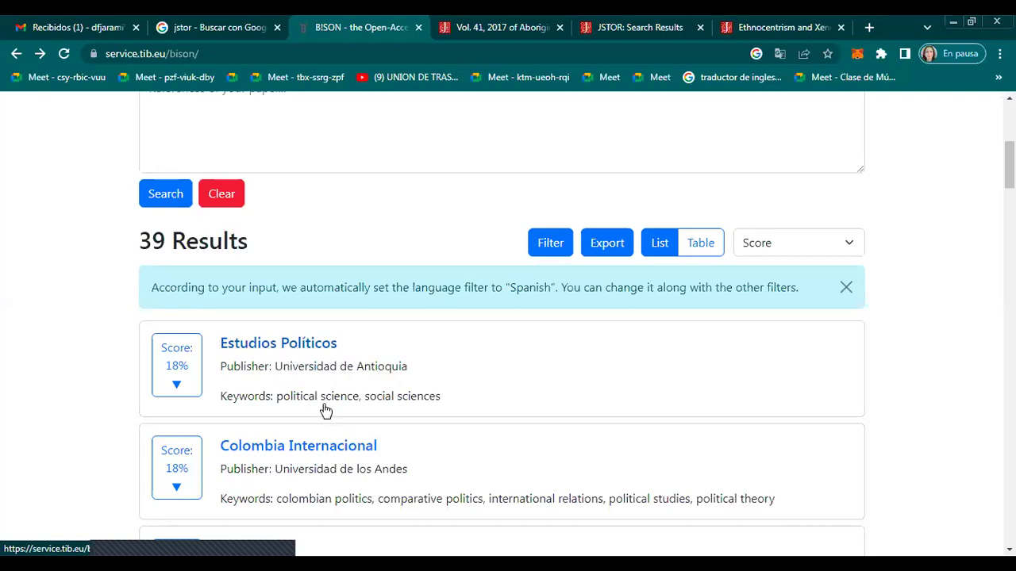
# Check the score of Estudios Políticos and look through the other matching journals, their publishers and keywords
pyautogui.click(169, 385)
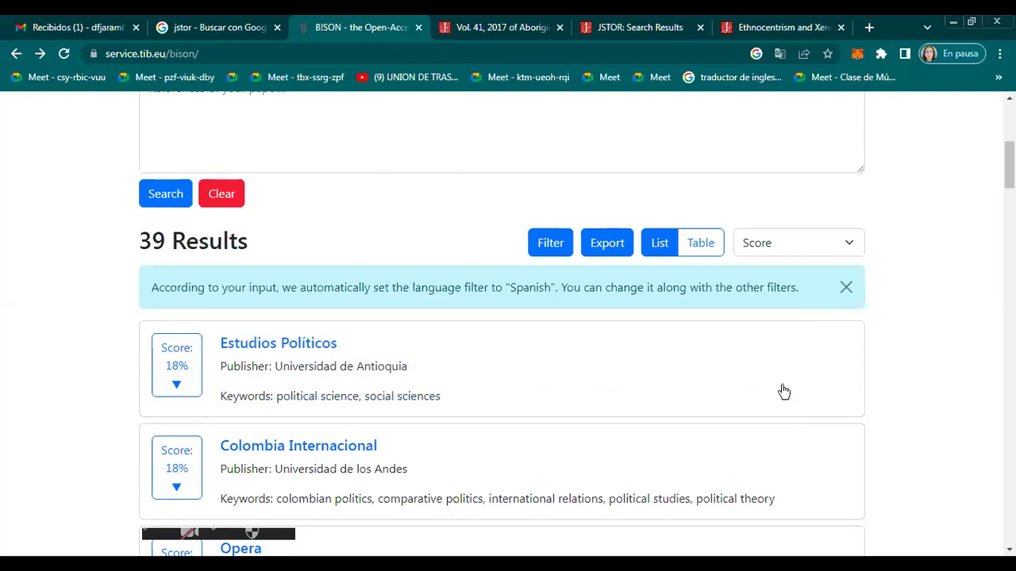
pyautogui.scroll(-10, 784, 391)
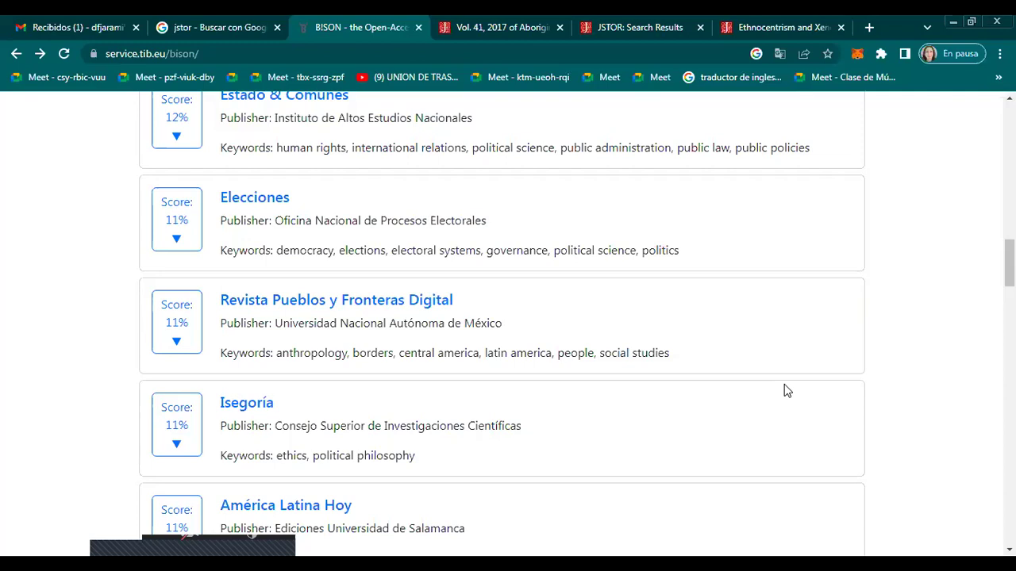
pyautogui.scroll(3, 616, 404)
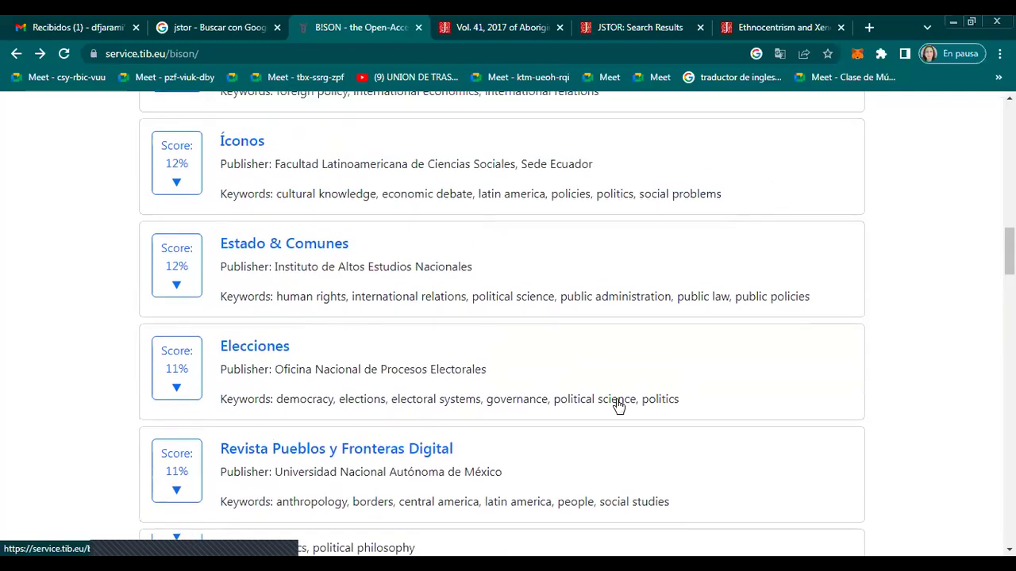
pyautogui.scroll(3, 618, 406)
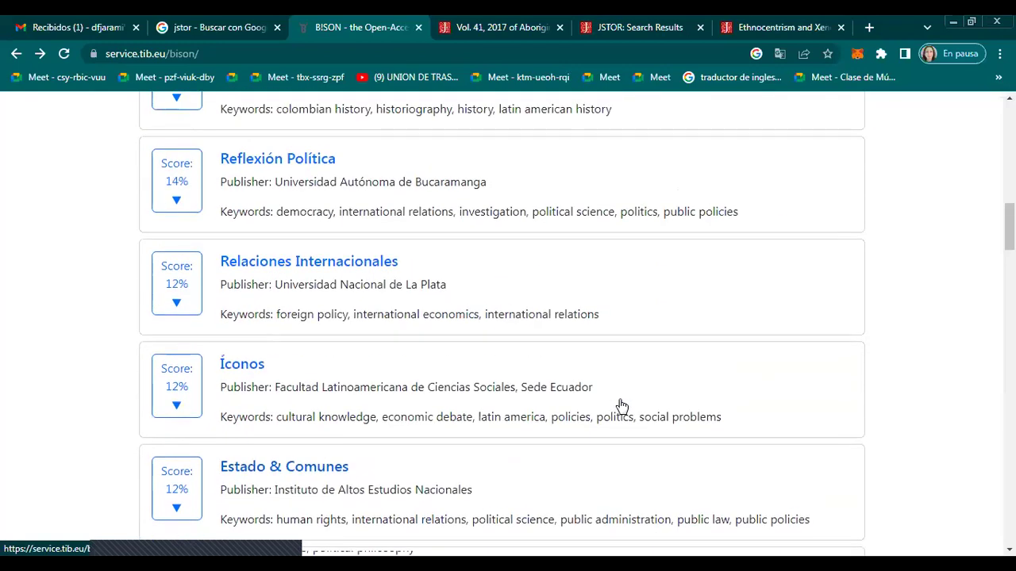
pyautogui.scroll(-1, 215, 302)
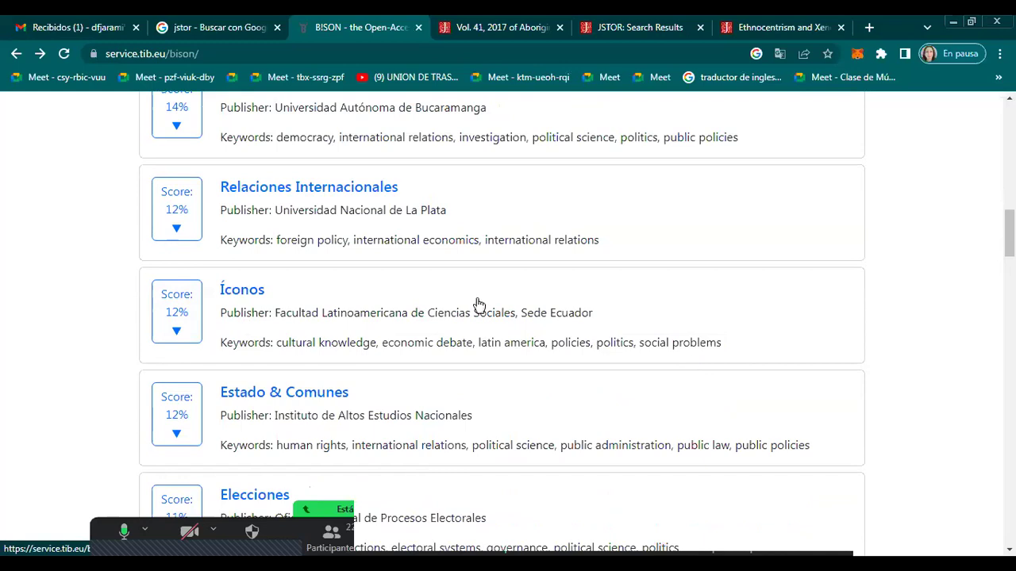
# Open the details of the journal Íconos and examine its publication data, highlighting the average publication time
pyautogui.click(252, 292)
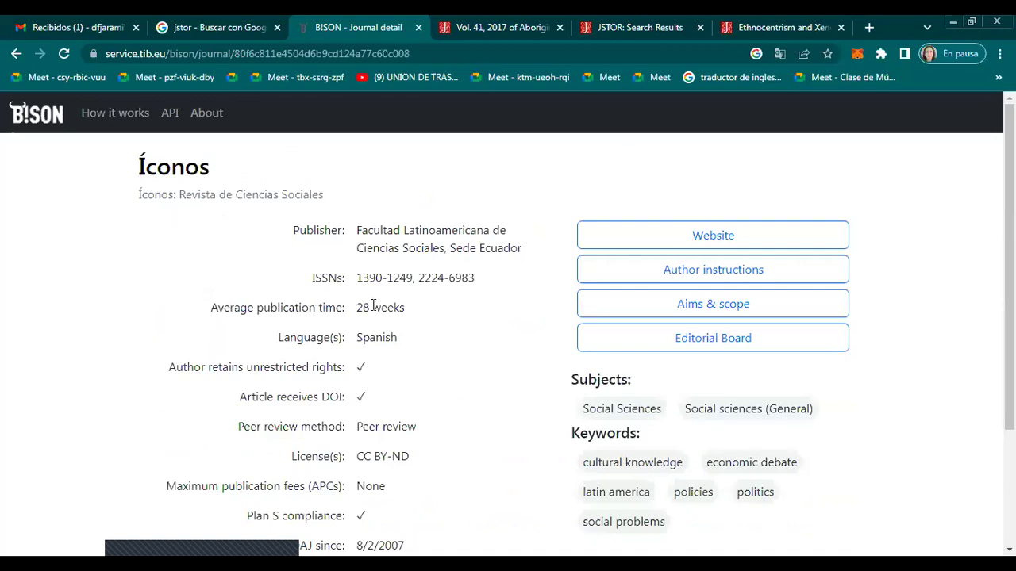
pyautogui.moveTo(358, 307); pyautogui.dragTo(410, 320)
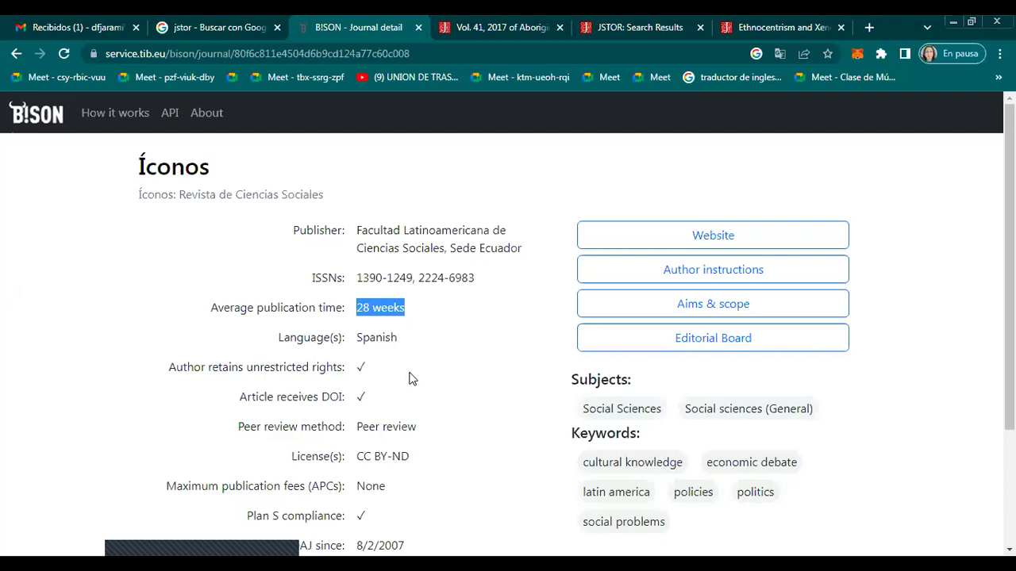
pyautogui.scroll(-1, 410, 378)
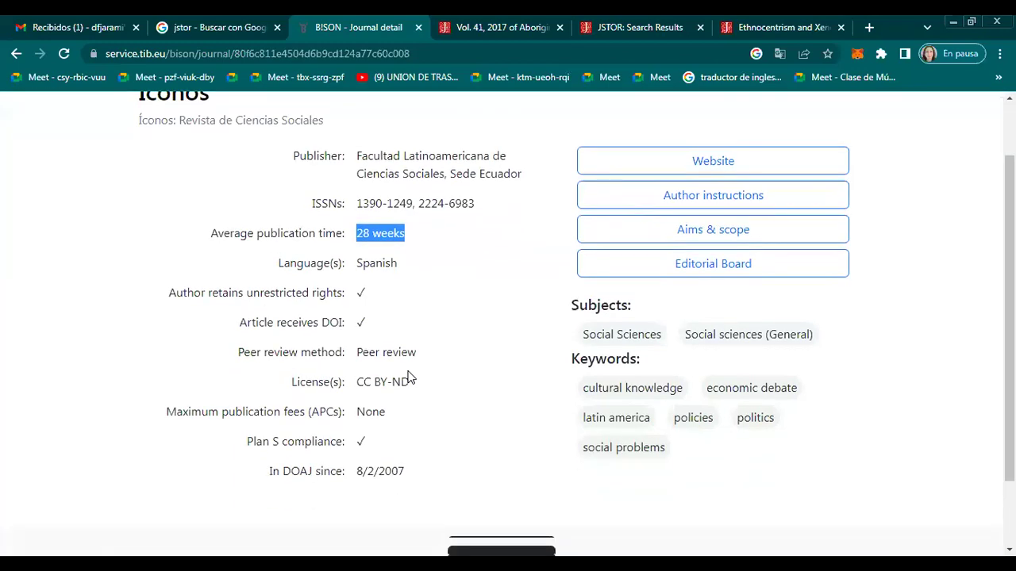
pyautogui.scroll(1, 410, 379)
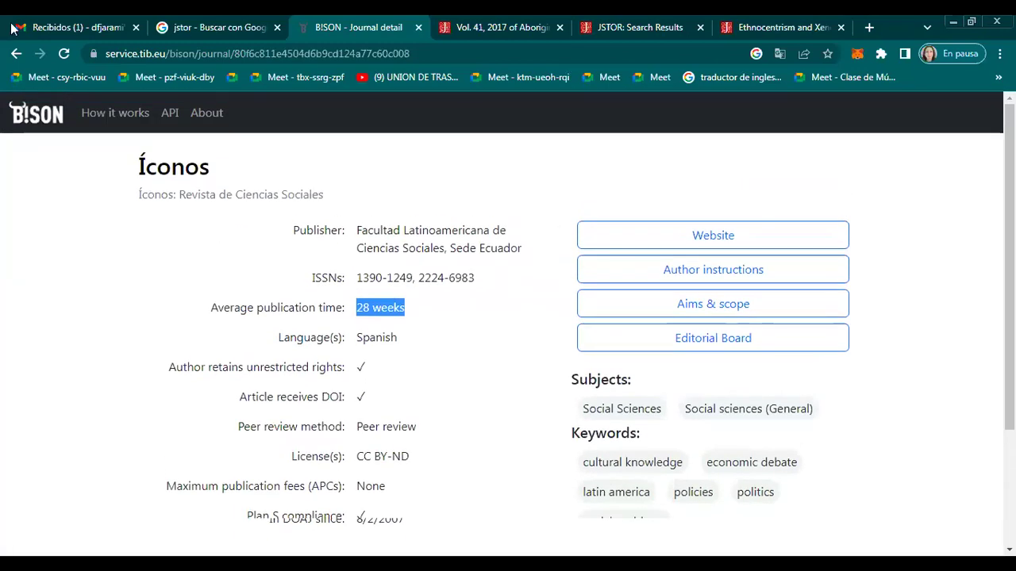
# Return from the Íconos details to the journal results and go back to the search form
pyautogui.click(16, 55)
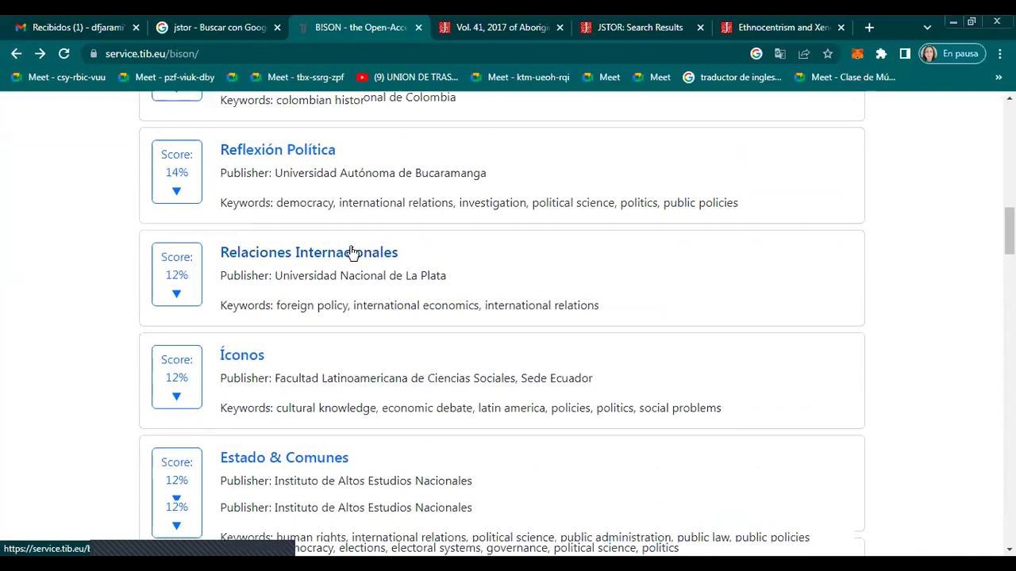
pyautogui.scroll(15, 355, 250)
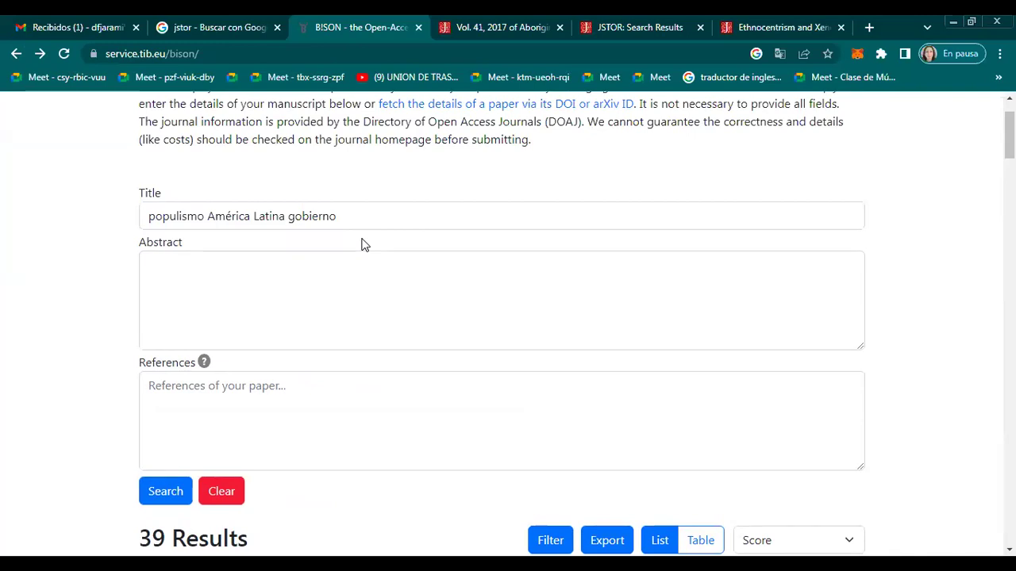
pyautogui.scroll(2, 360, 263)
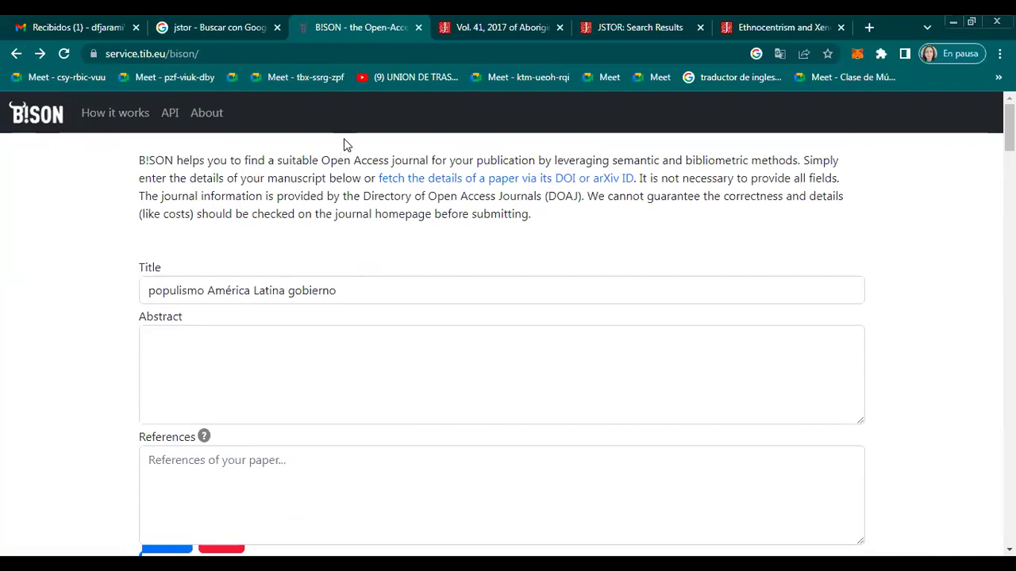
# Close the B!SON page and search Google for "elsevier finder"
pyautogui.click(419, 27)
pyautogui.click(189, 36)
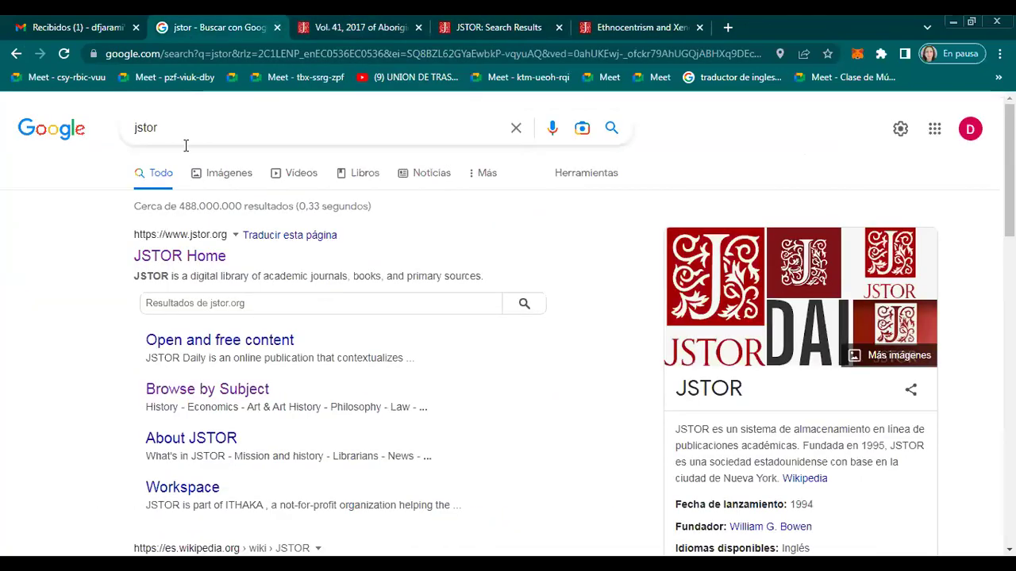
pyautogui.moveTo(171, 128); pyautogui.dragTo(35, 126)
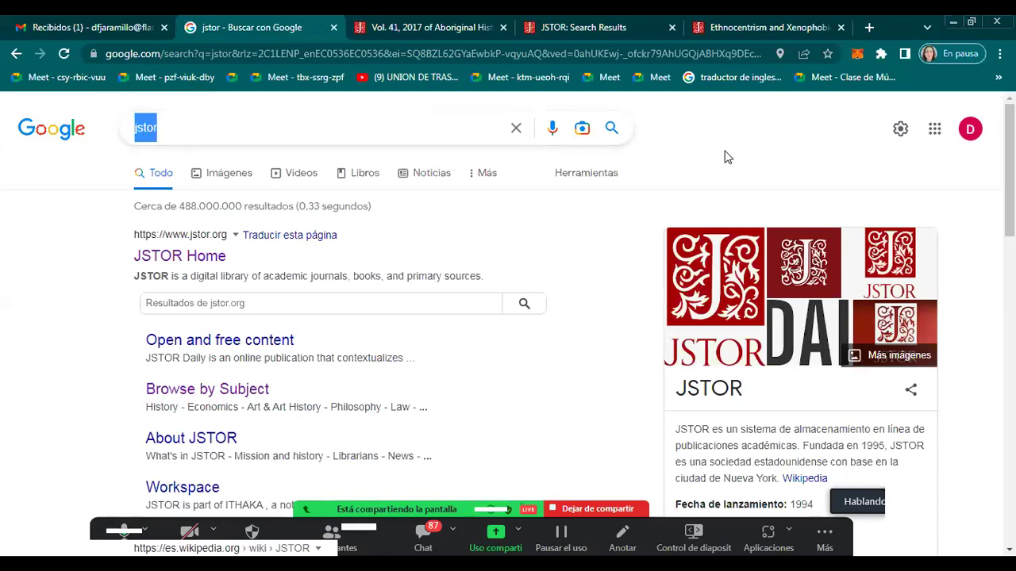
pyautogui.write('jou')
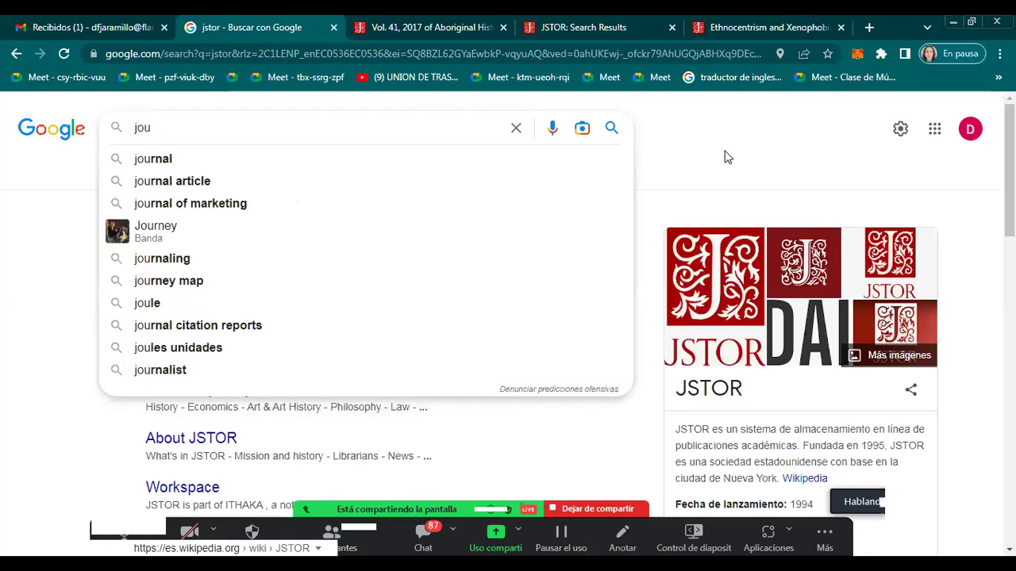
pyautogui.press('BackSpace')
pyautogui.press('BackSpace')
pyautogui.press('BackSpace')
pyautogui.write('elsevier finde')
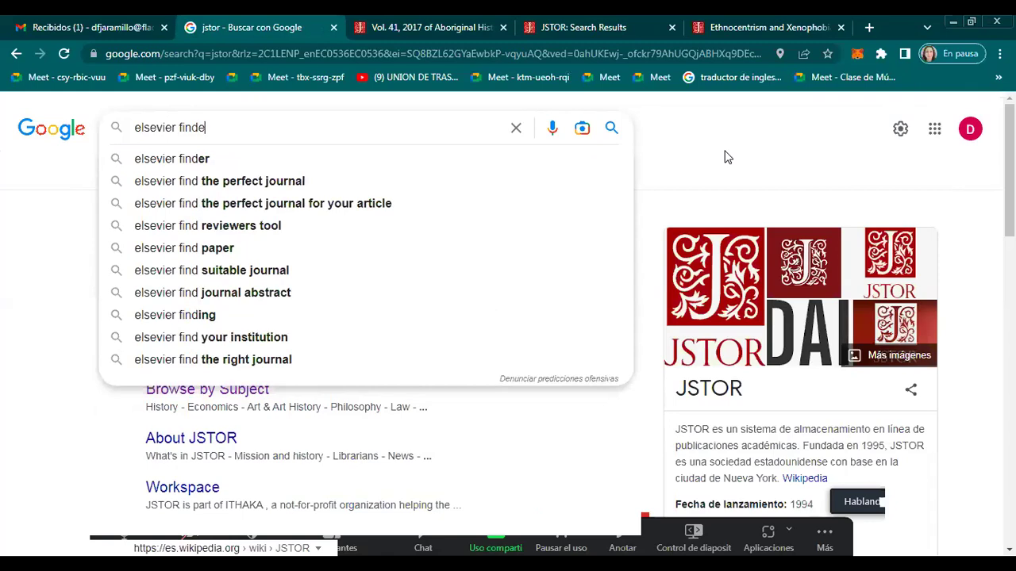
pyautogui.write('r')
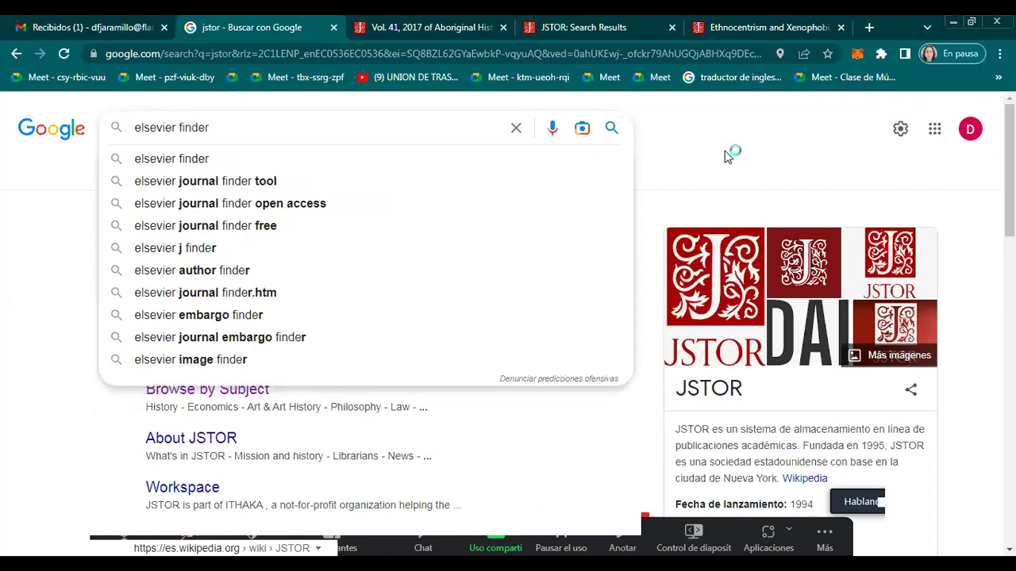
pyautogui.press('Return')
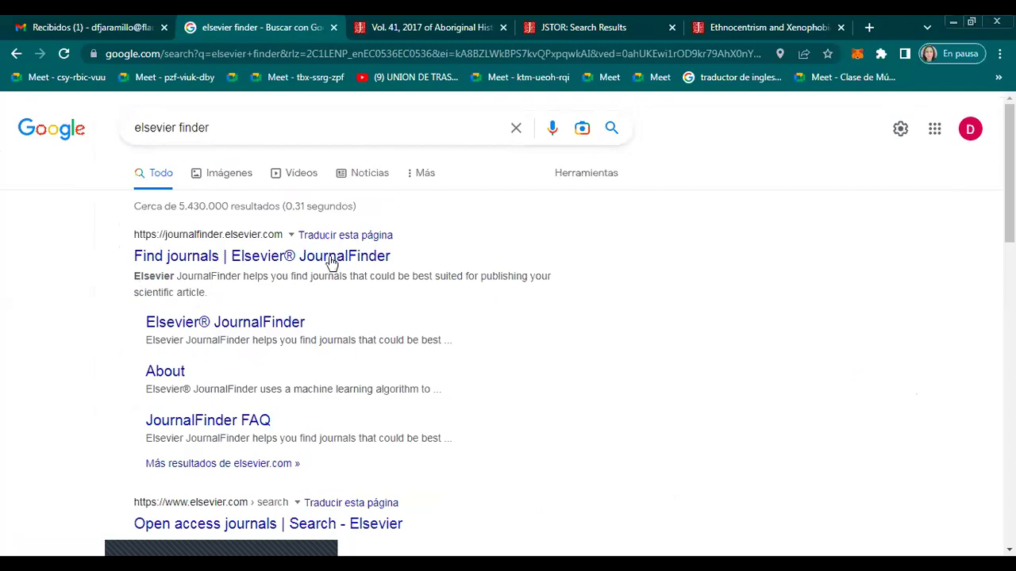
# Open the Elsevier JournalFinder site from the search results and accept all cookies to reach its paper form
pyautogui.moveTo(403, 28); pyautogui.dragTo(369, 26)
pyautogui.click(369, 26)
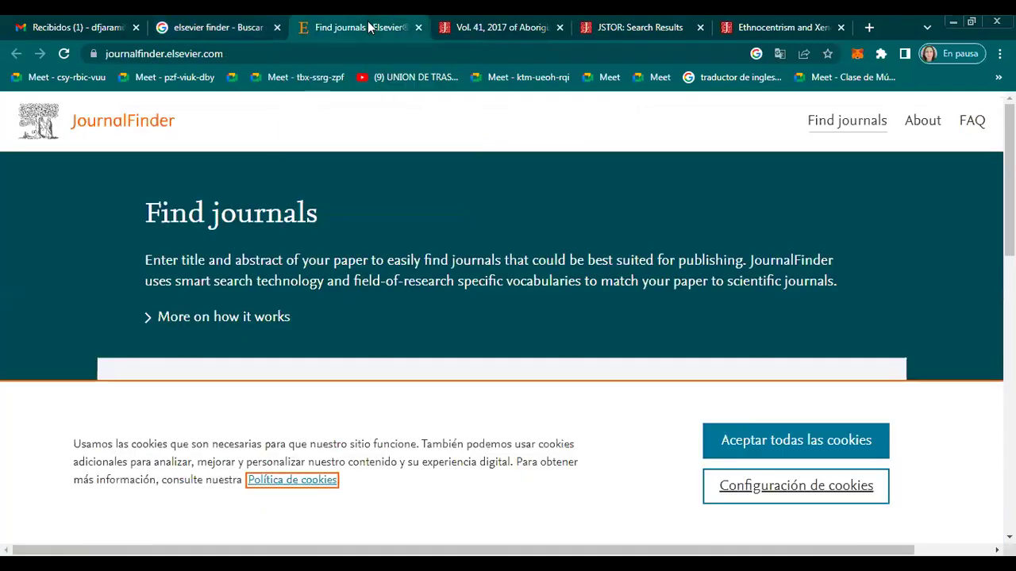
pyautogui.scroll(-1, 304, 272)
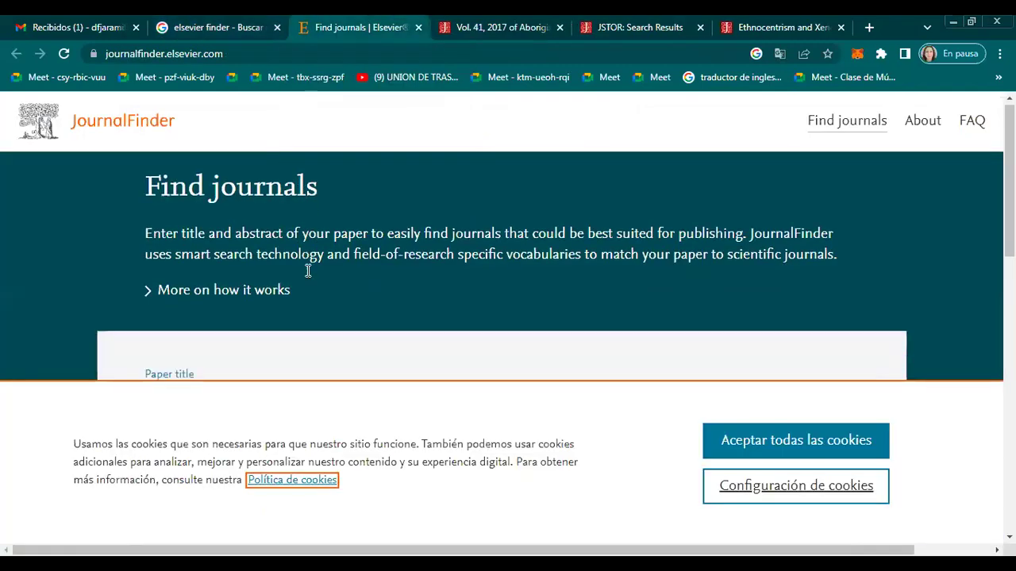
pyautogui.click(809, 449)
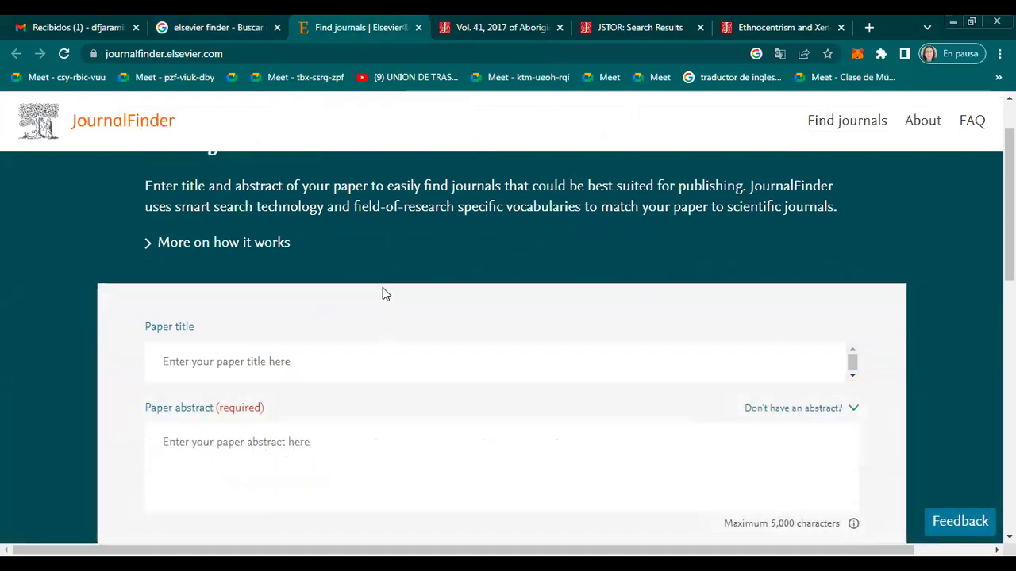
# Examine the paper title and required paper abstract fields of the JournalFinder form
pyautogui.scroll(-1, 383, 293)
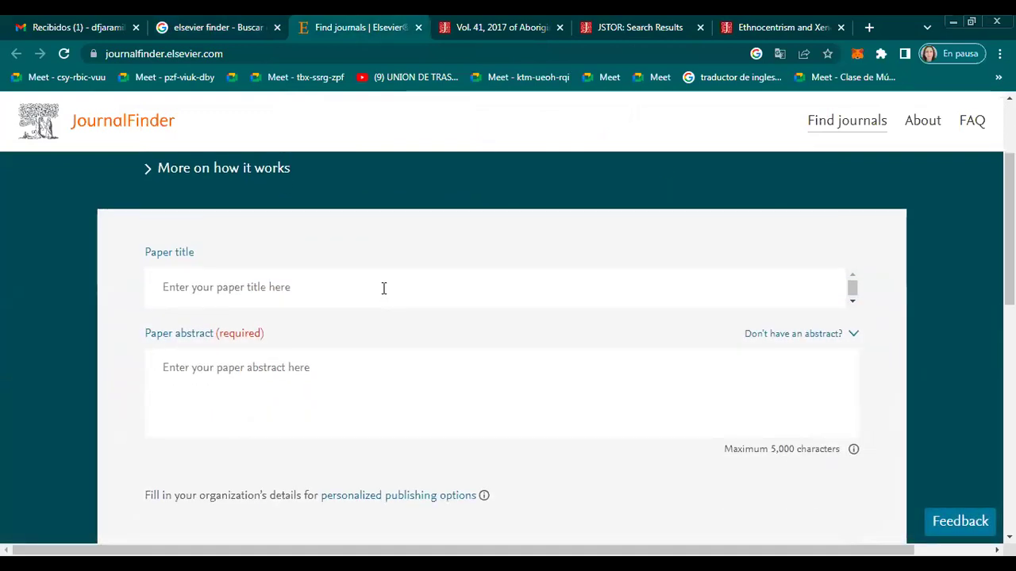
pyautogui.click(314, 285)
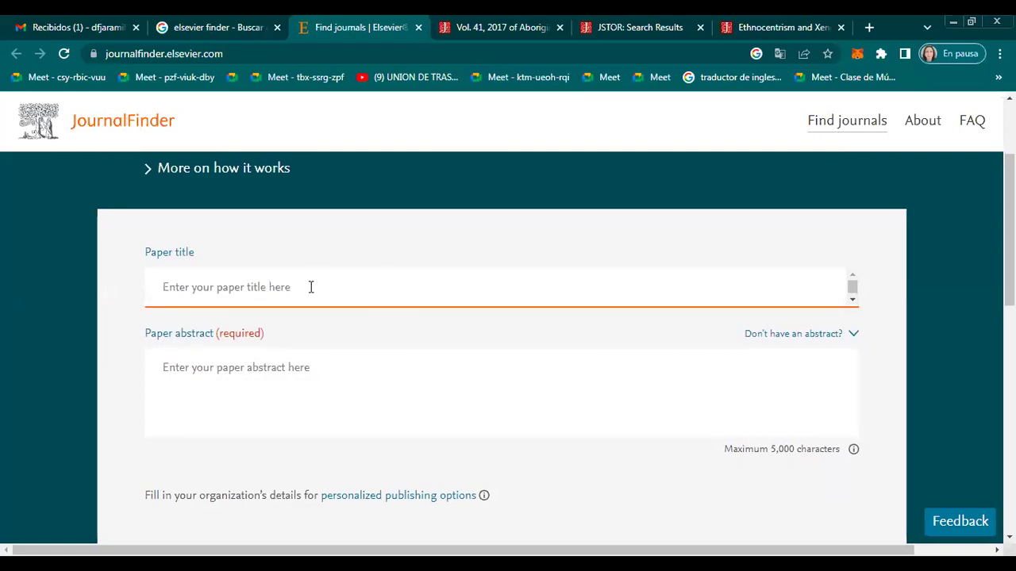
pyautogui.click(236, 392)
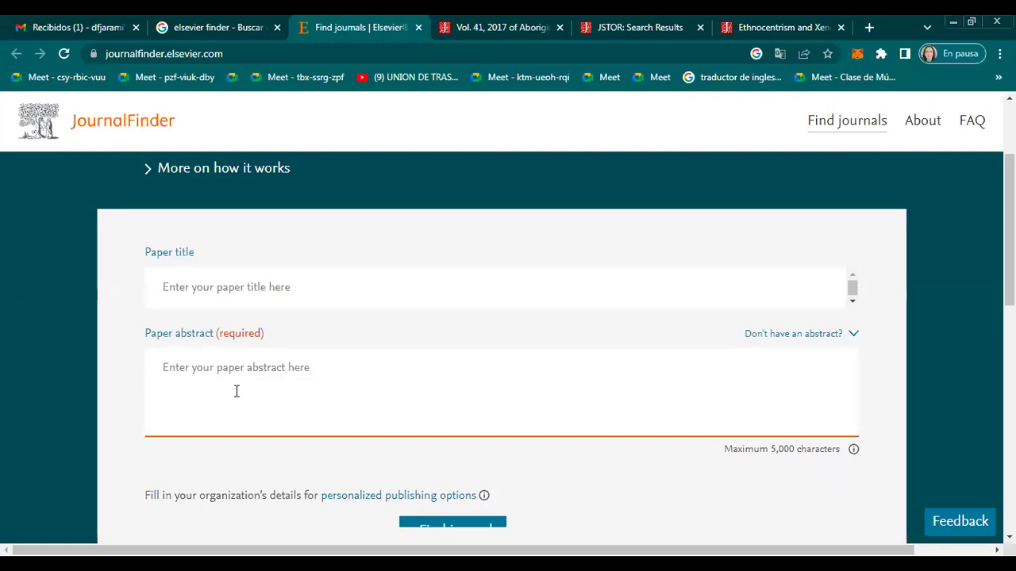
pyautogui.scroll(-3, 268, 389)
pyautogui.scroll(3, 267, 393)
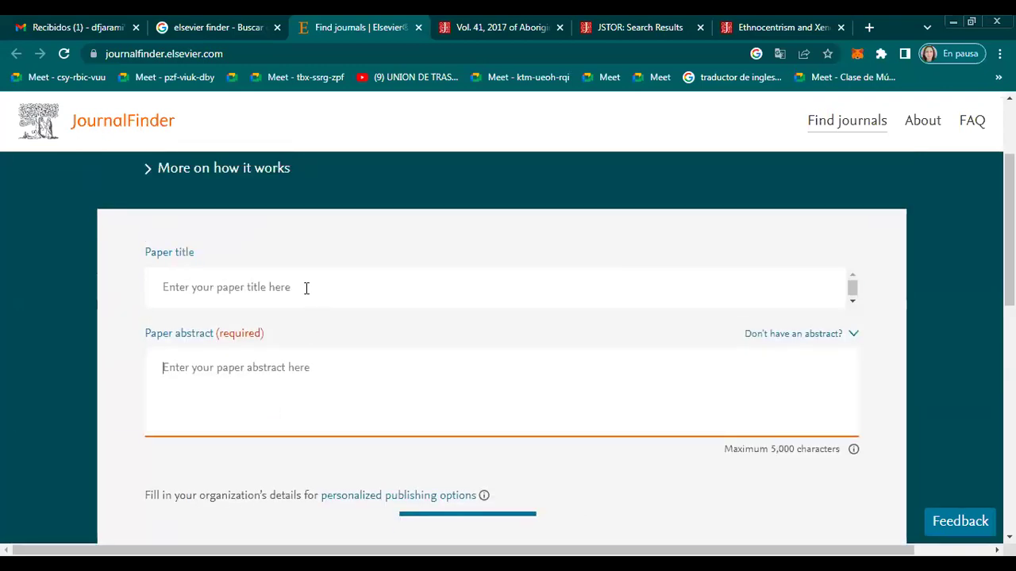
# Copy the highlighted introductory text from the Ethnocentrism and Xenophobia PDF and paste it into JournalFinder's paper abstract field
pyautogui.click(758, 31)
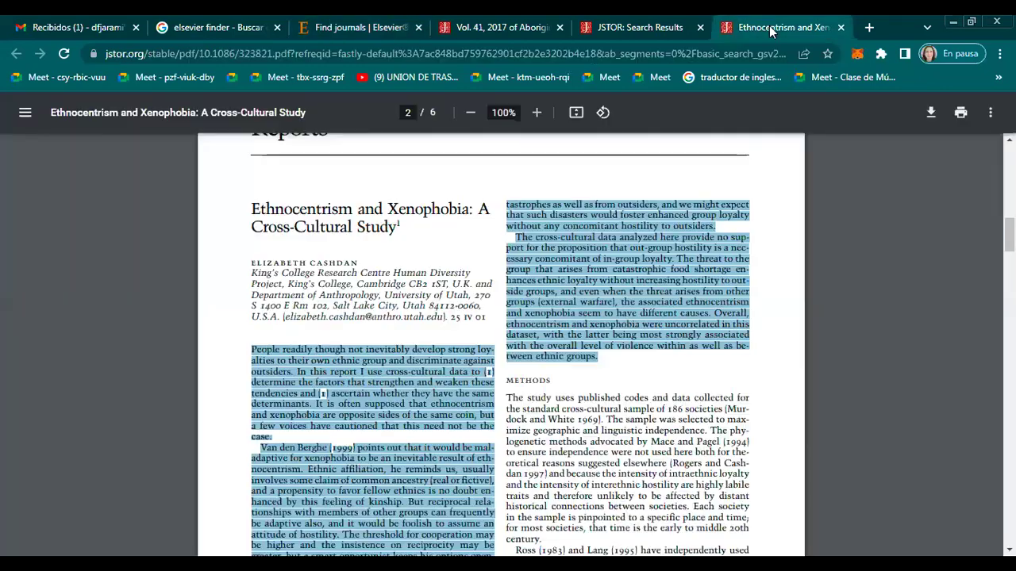
pyautogui.rightClick(572, 257)
pyautogui.click(595, 268)
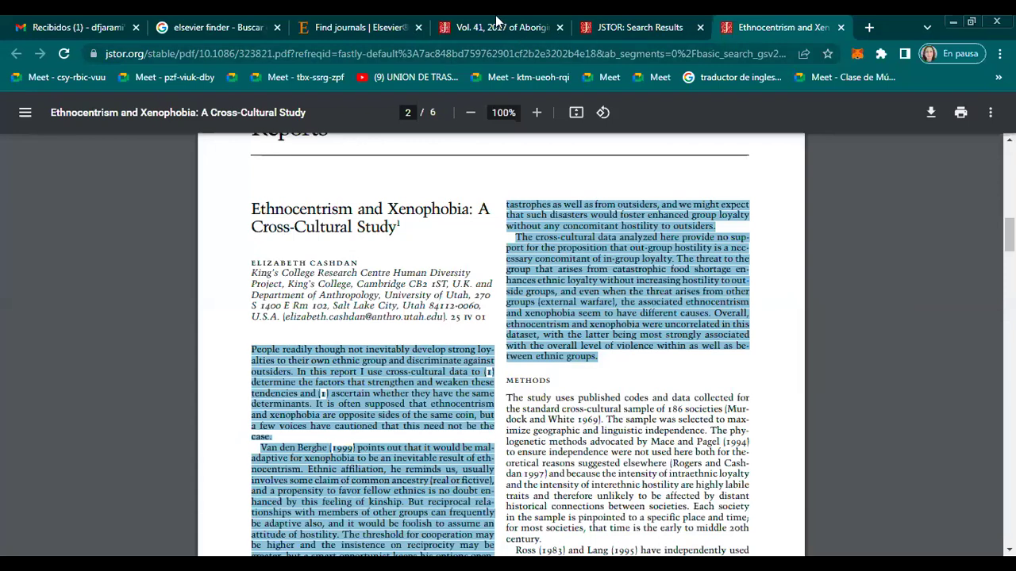
pyautogui.click(347, 27)
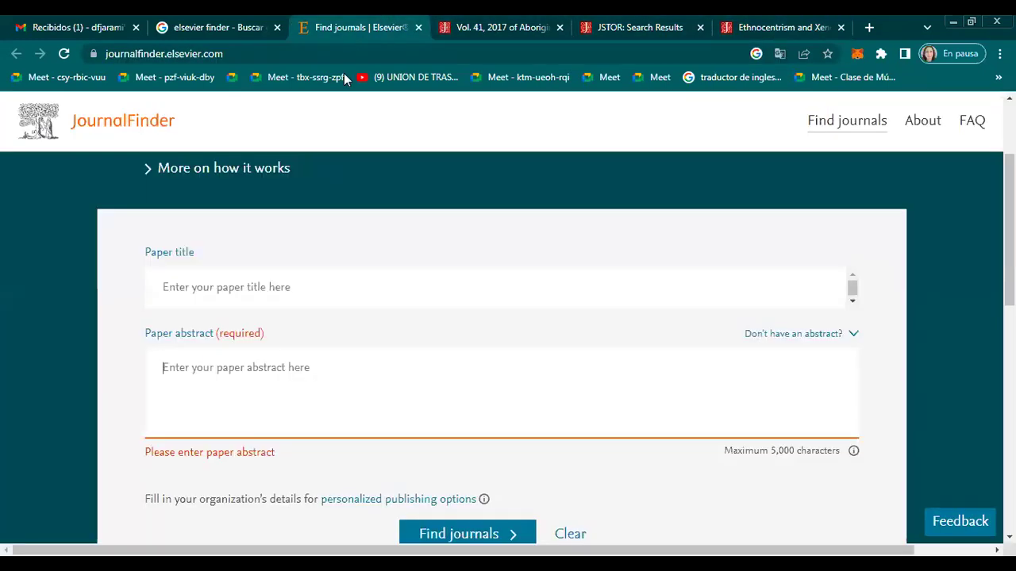
pyautogui.click(267, 287)
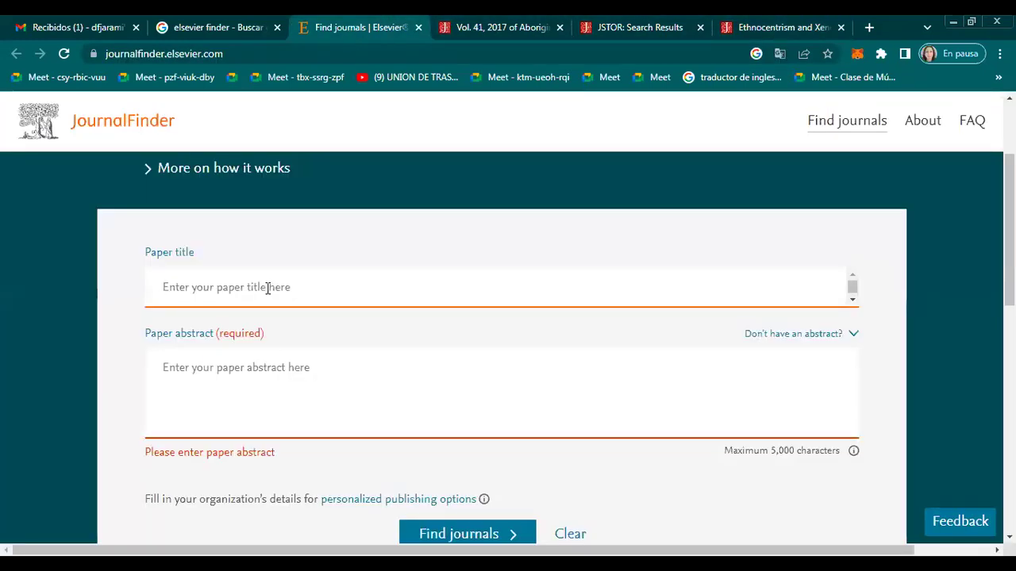
pyautogui.click(337, 397)
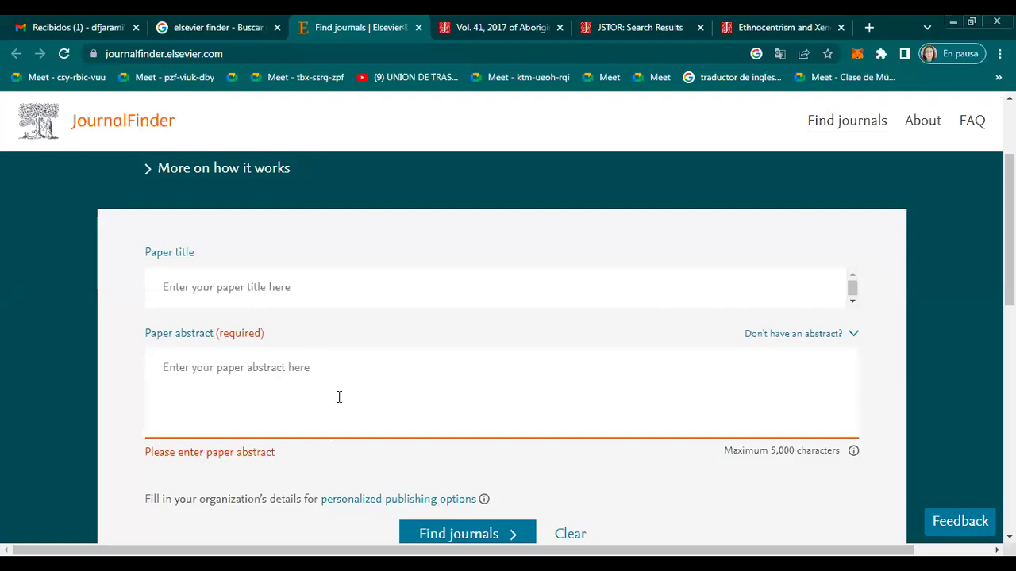
pyautogui.hotkey('ctrl', 'v')
# Copy the article title "Ethnocentrism and Xenophobia: A Cross-Cultural Stud" from the PDF into the paper title field and remove its line break
pyautogui.scroll(10, 357, 401)
pyautogui.click(304, 441)
pyautogui.click(738, 29)
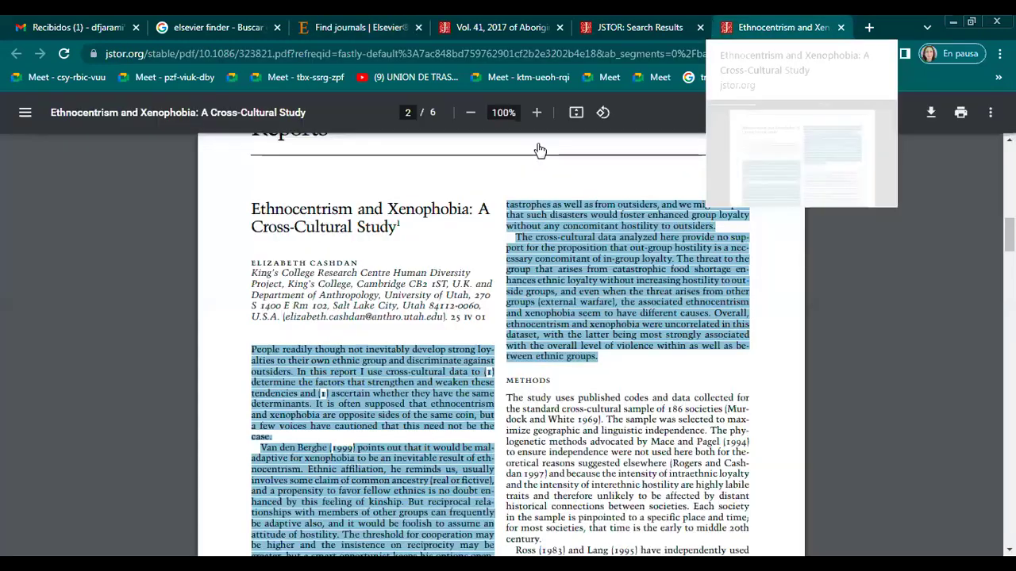
pyautogui.doubleClick(256, 209)
pyautogui.moveTo(419, 223); pyautogui.dragTo(385, 234)
pyautogui.rightClick(385, 234)
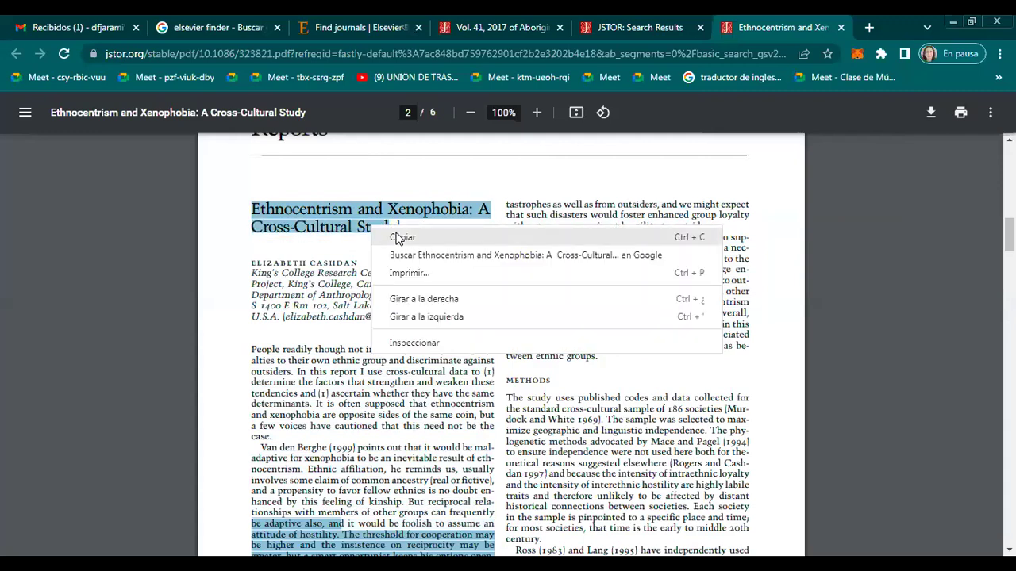
pyautogui.click(405, 239)
pyautogui.click(333, 31)
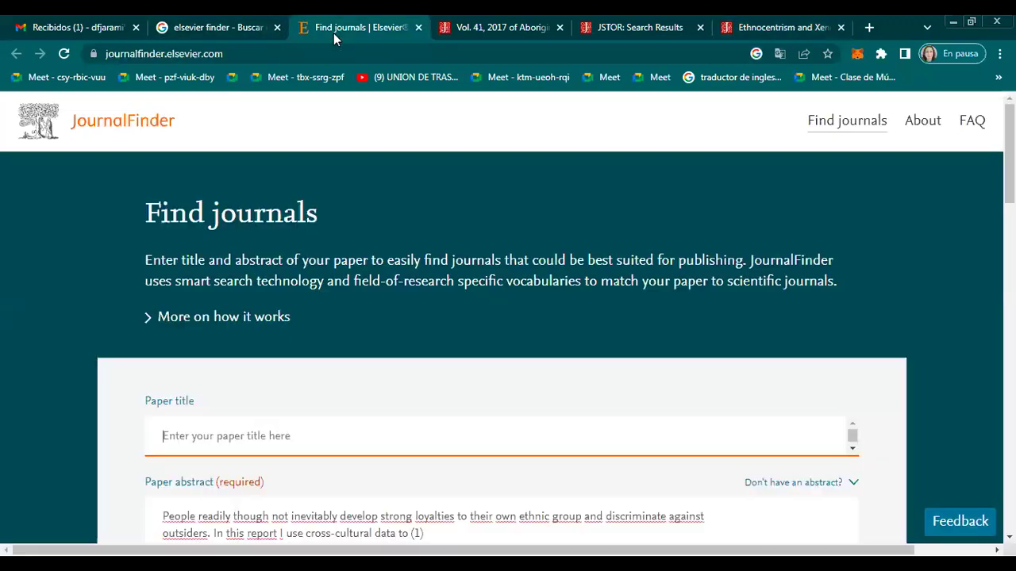
pyautogui.click(319, 429)
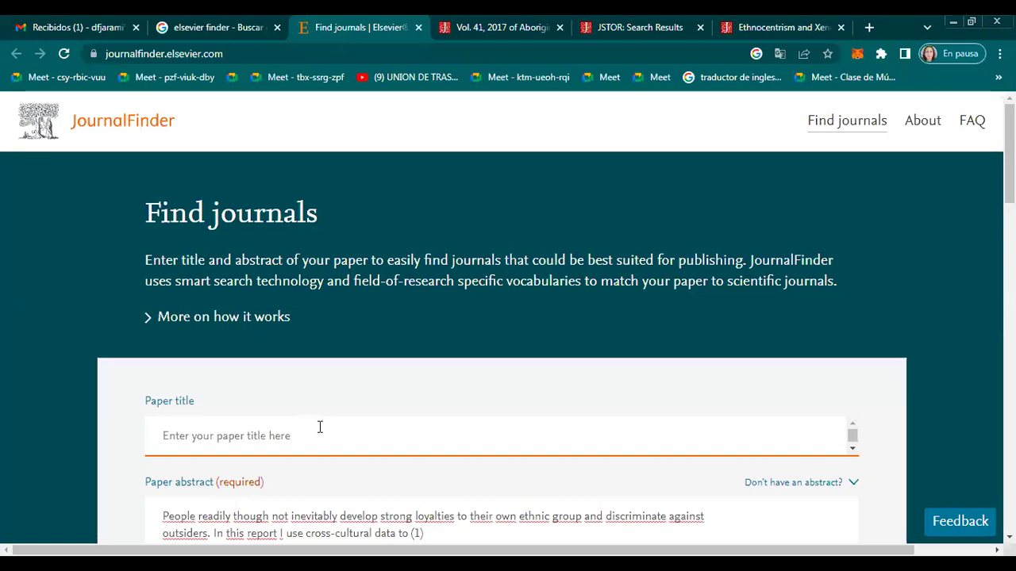
pyautogui.hotkey('ctrl', 'v')
pyautogui.scroll(-2, 334, 428)
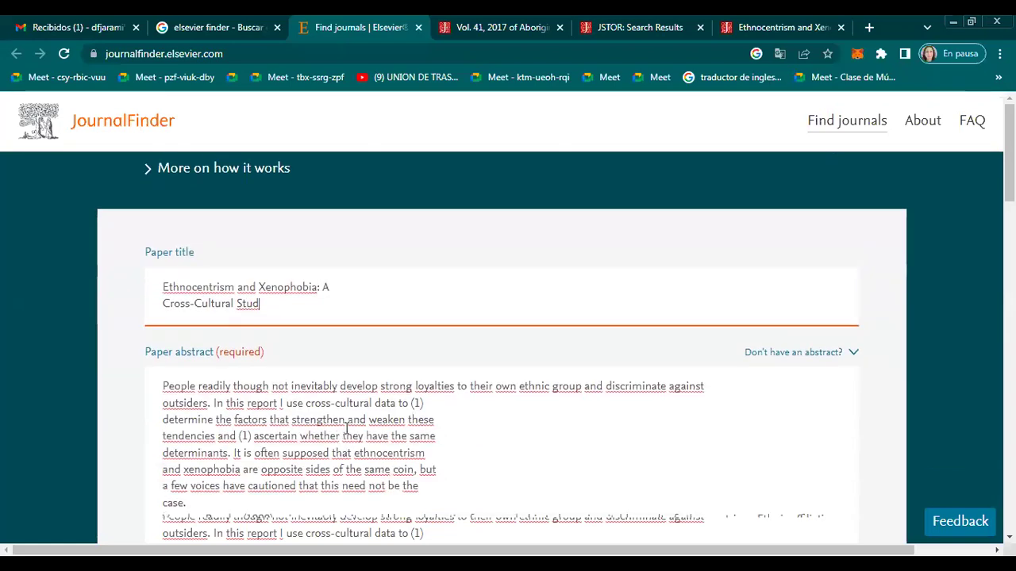
pyautogui.click(352, 287)
pyautogui.press('Delete')
# Find journals matching the entered title and abstract, and review the metrics of the first match
pyautogui.scroll(-2, 347, 300)
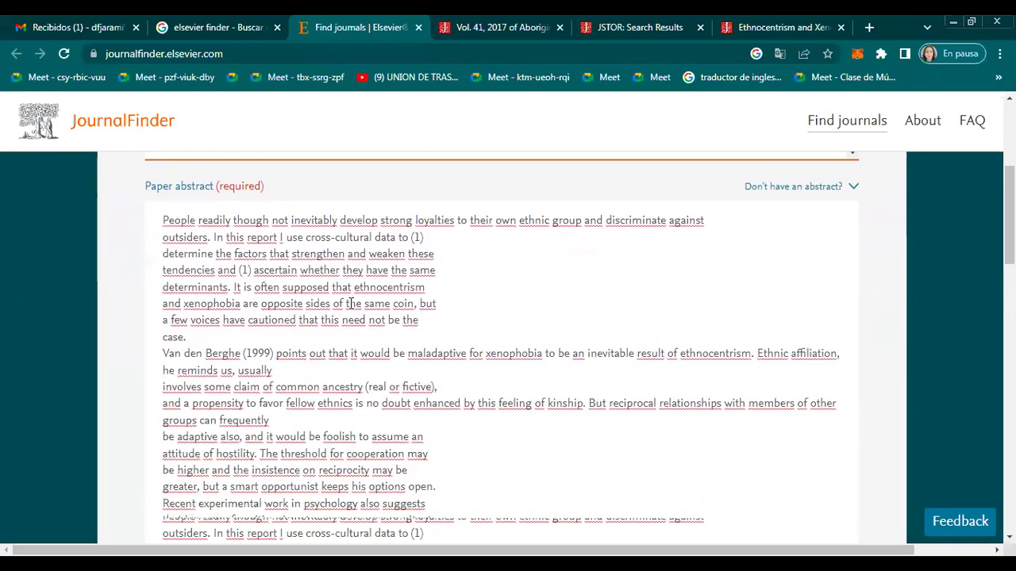
pyautogui.scroll(-10, 350, 303)
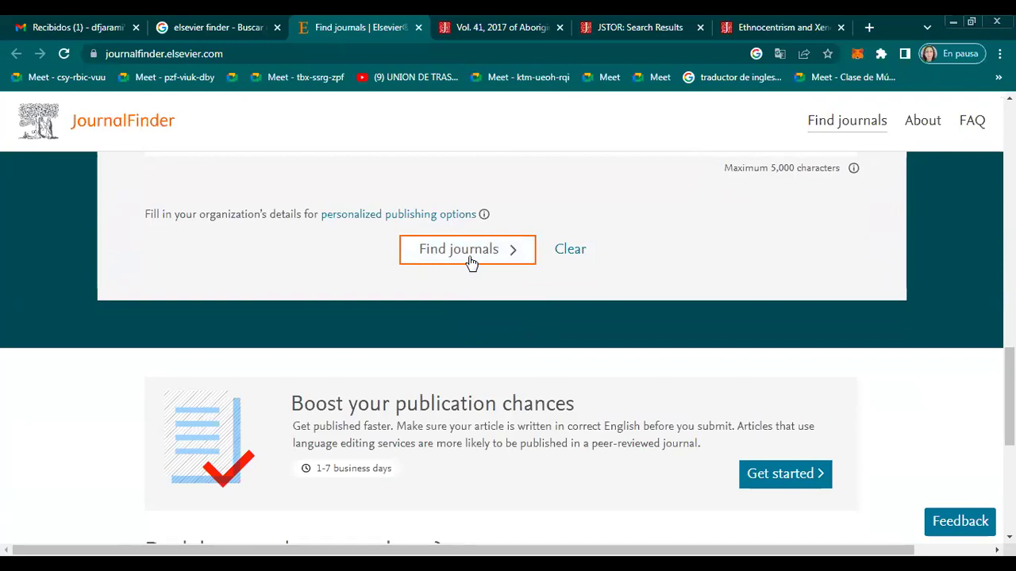
pyautogui.click(468, 251)
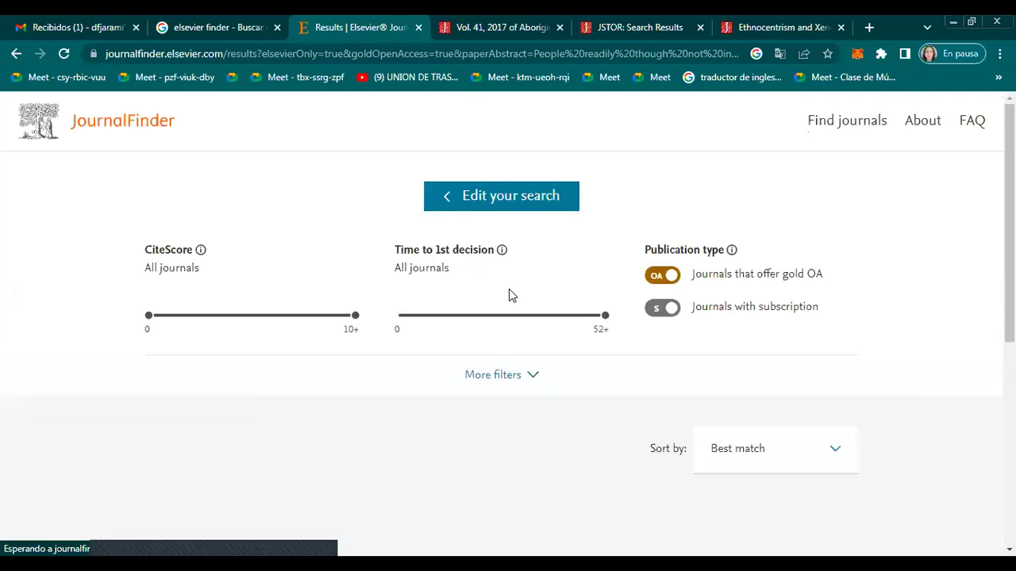
pyautogui.scroll(-3, 452, 324)
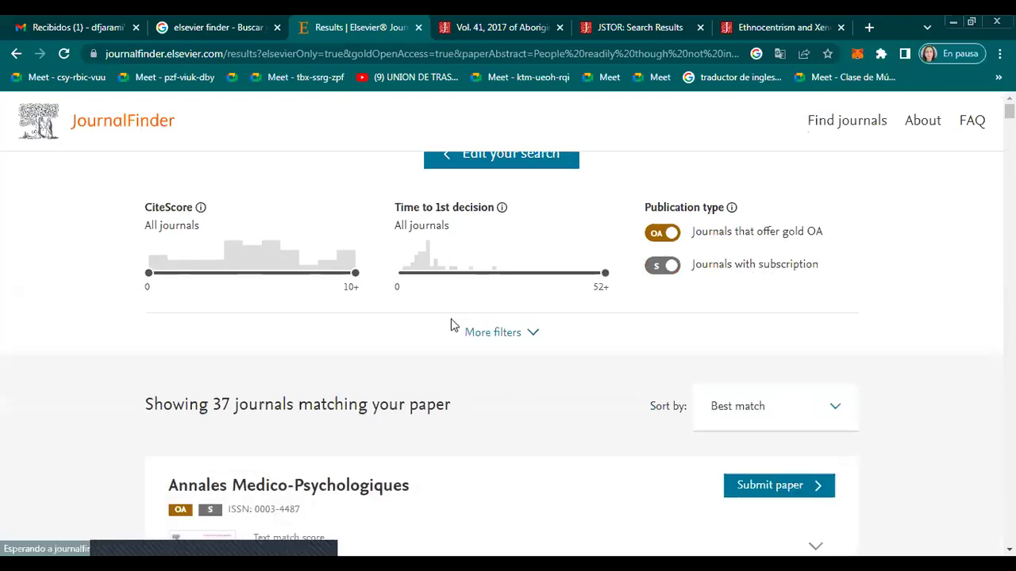
pyautogui.scroll(-5, 454, 325)
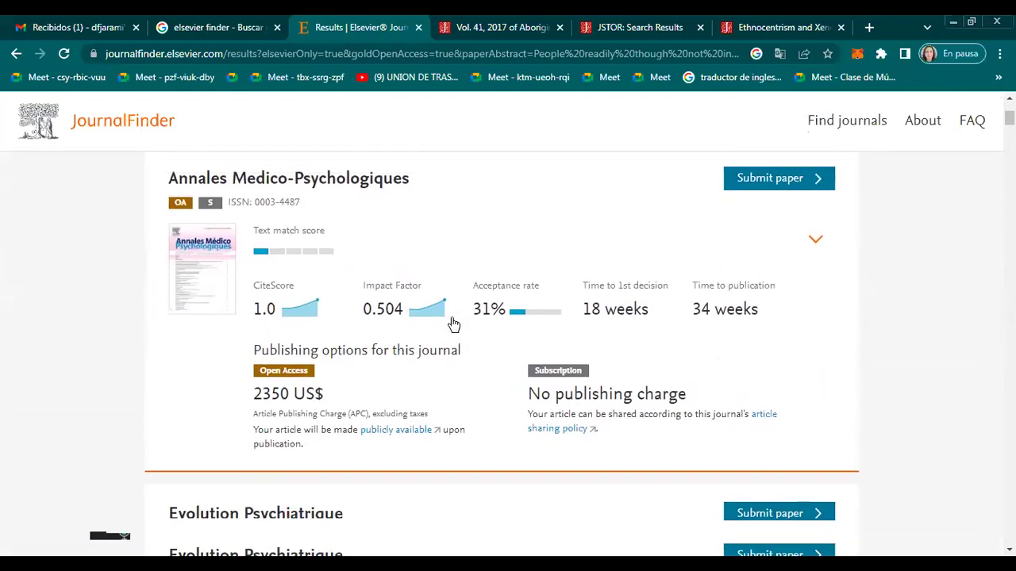
# Filter the matching journals by a time to first decision of up to 25 weeks
pyautogui.scroll(6, 454, 324)
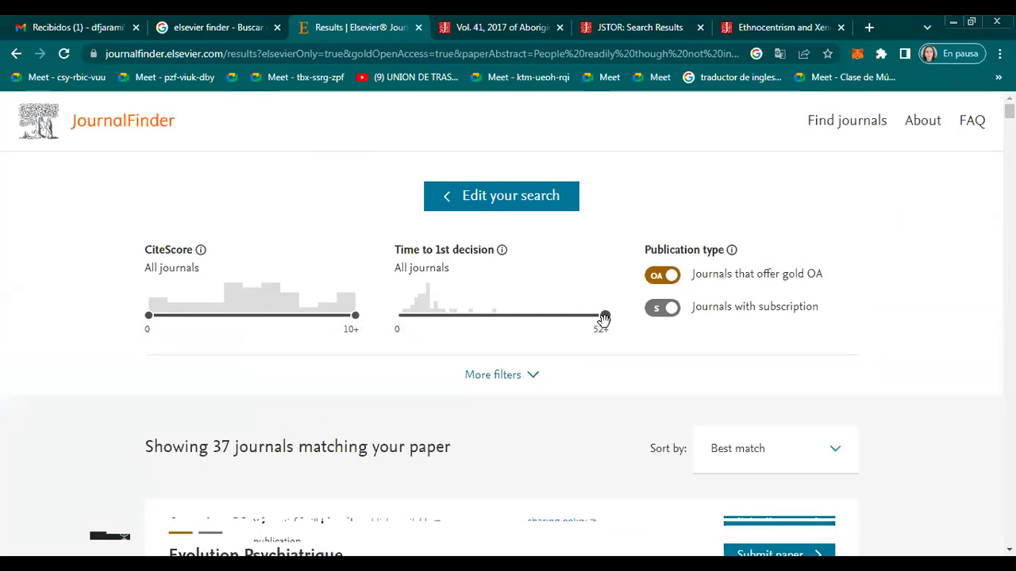
pyautogui.moveTo(600, 317); pyautogui.dragTo(496, 315)
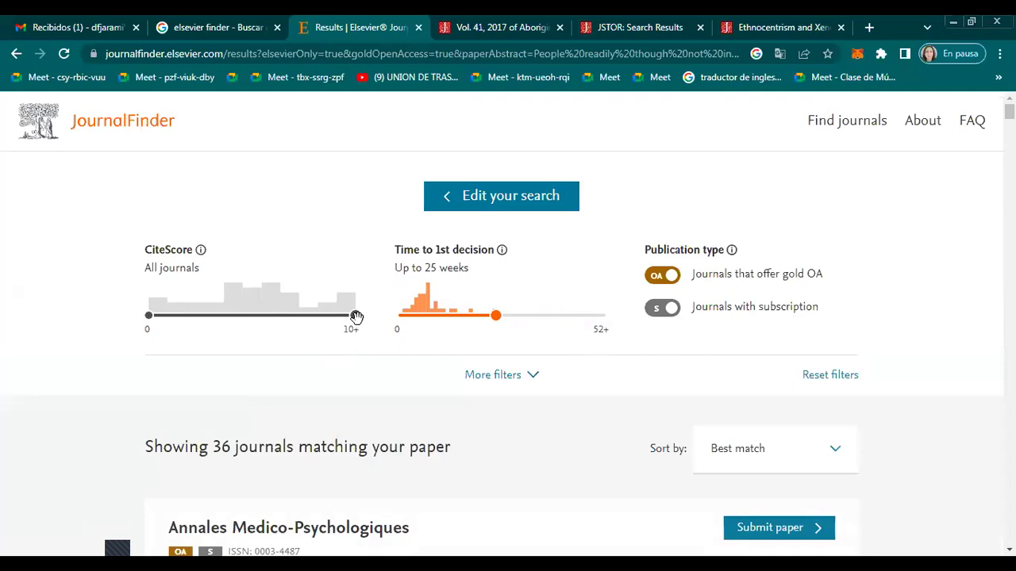
pyautogui.moveTo(356, 317)
pyautogui.mouseDown()
pyautogui.moveTo(309, 316)
pyautogui.moveTo(357, 316)
pyautogui.mouseUp()
# Compare the filtered journals' CiteScore, impact factor, acceptance rate, decision and publication times, and publishing charges
pyautogui.scroll(-4, 583, 347)
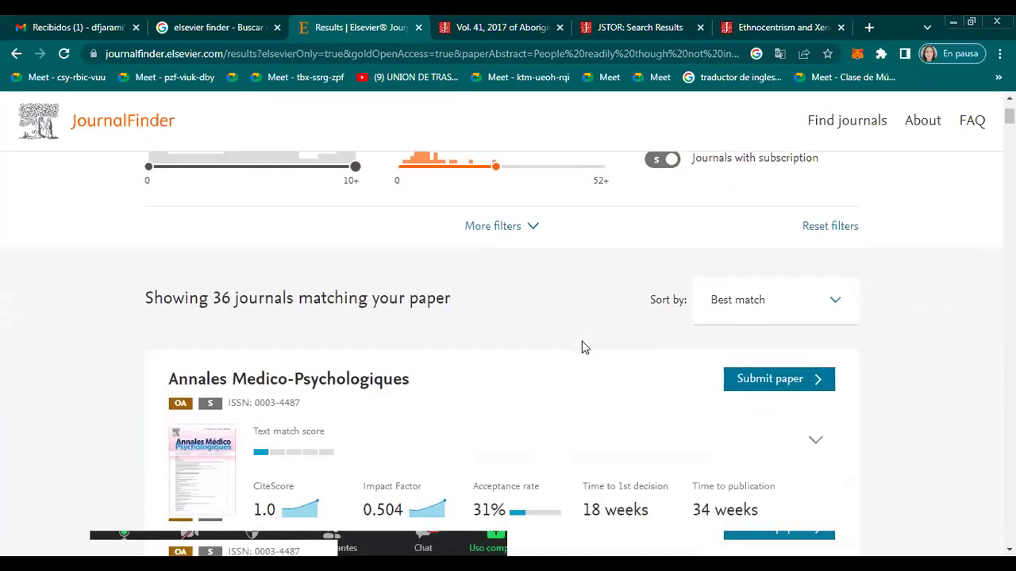
pyautogui.scroll(-7, 583, 347)
pyautogui.scroll(2, 586, 347)
pyautogui.scroll(-5, 585, 347)
pyautogui.scroll(1, 586, 347)
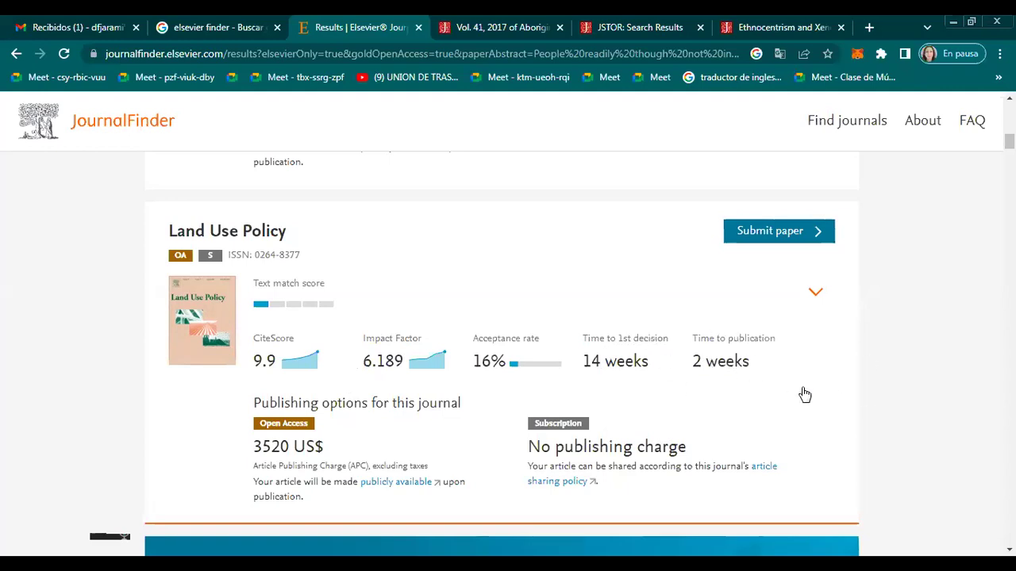
pyautogui.scroll(-1, 557, 375)
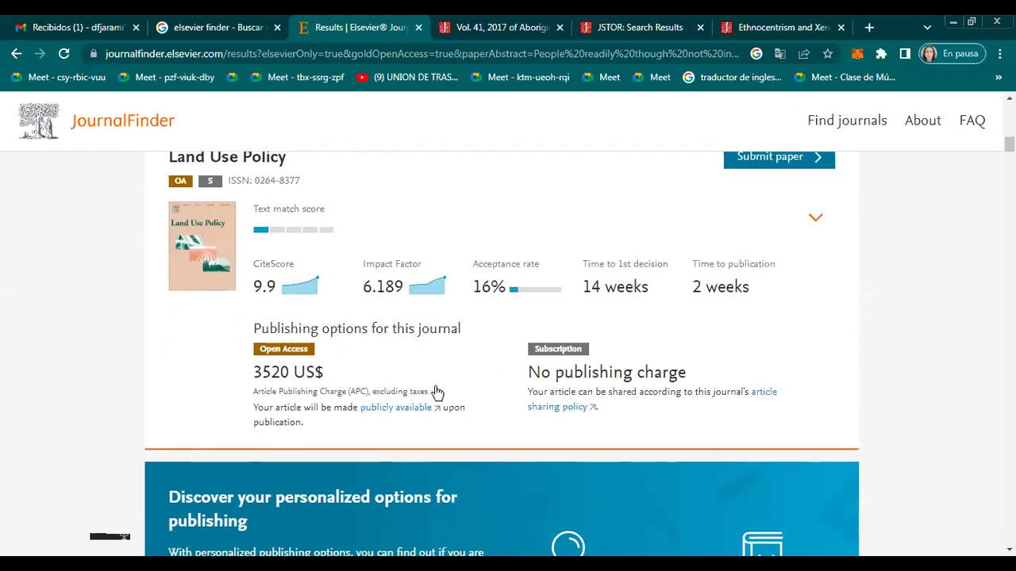
pyautogui.scroll(-1, 508, 397)
pyautogui.scroll(7, 512, 397)
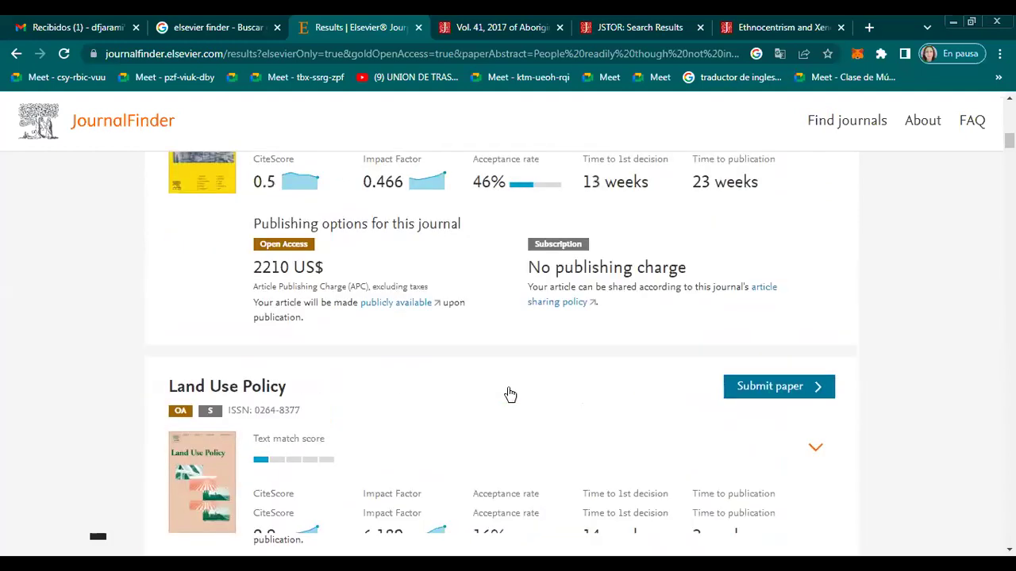
pyautogui.scroll(6, 510, 395)
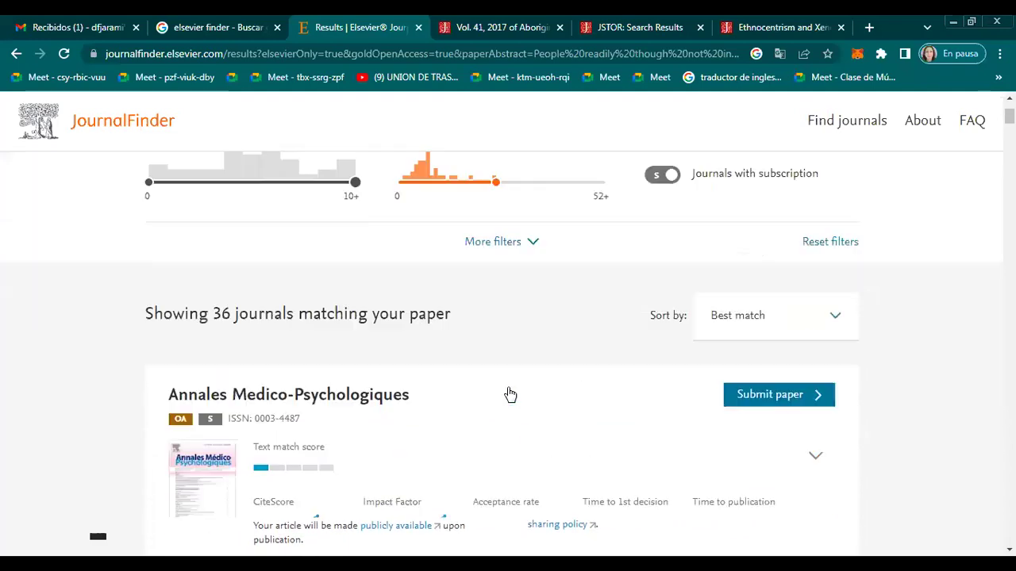
# Expand the details of the journal Land Use Policy and examine its publishing options and subject areas
pyautogui.scroll(-2, 511, 394)
pyautogui.scroll(-8, 511, 394)
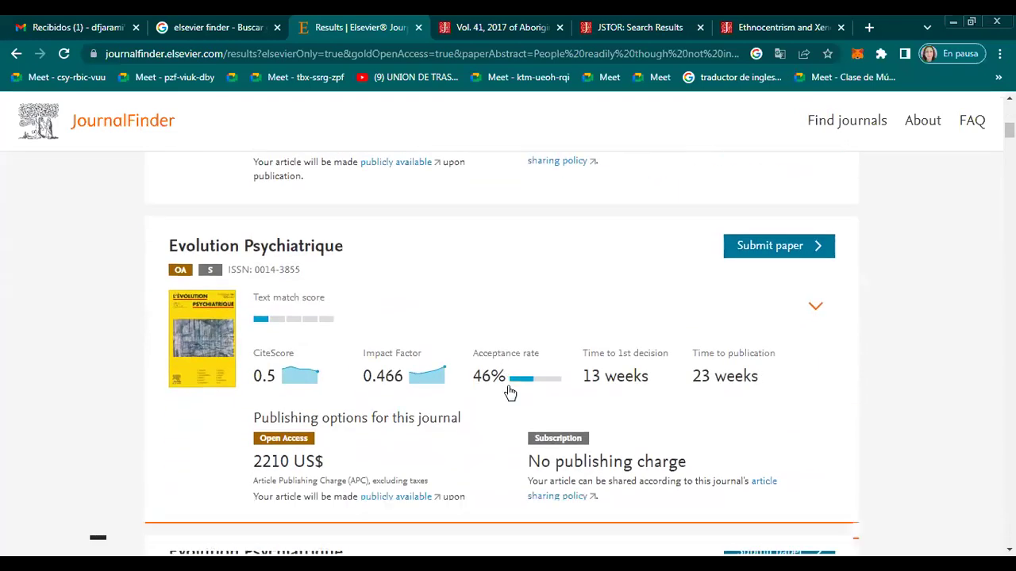
pyautogui.click(279, 234)
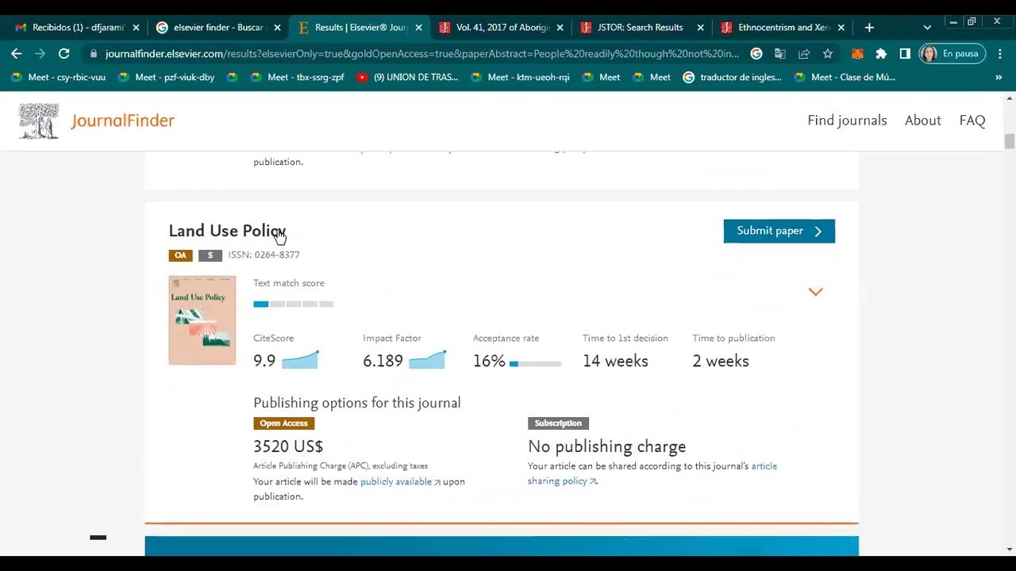
pyautogui.scroll(-2, 318, 277)
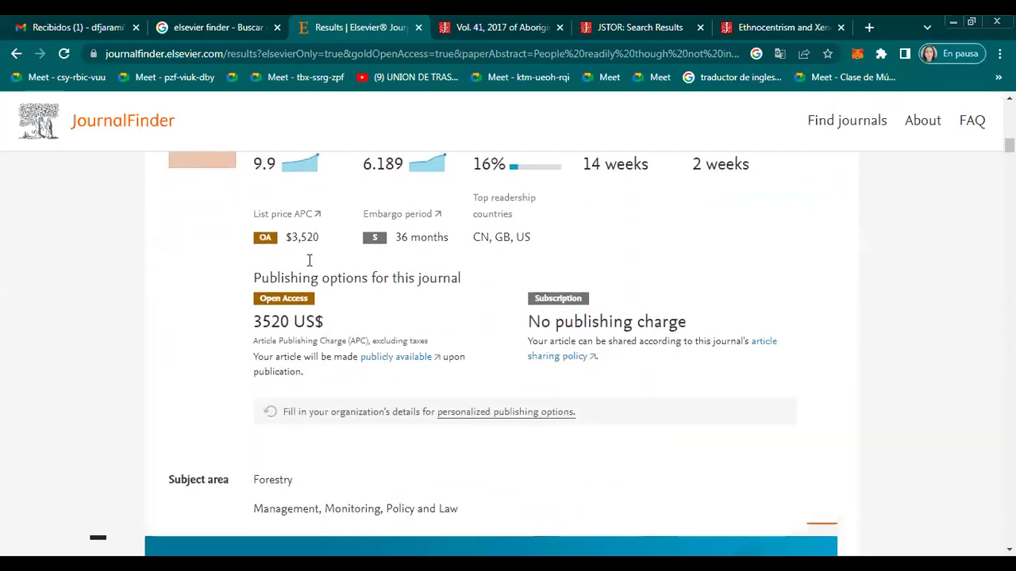
pyautogui.scroll(3, 747, 279)
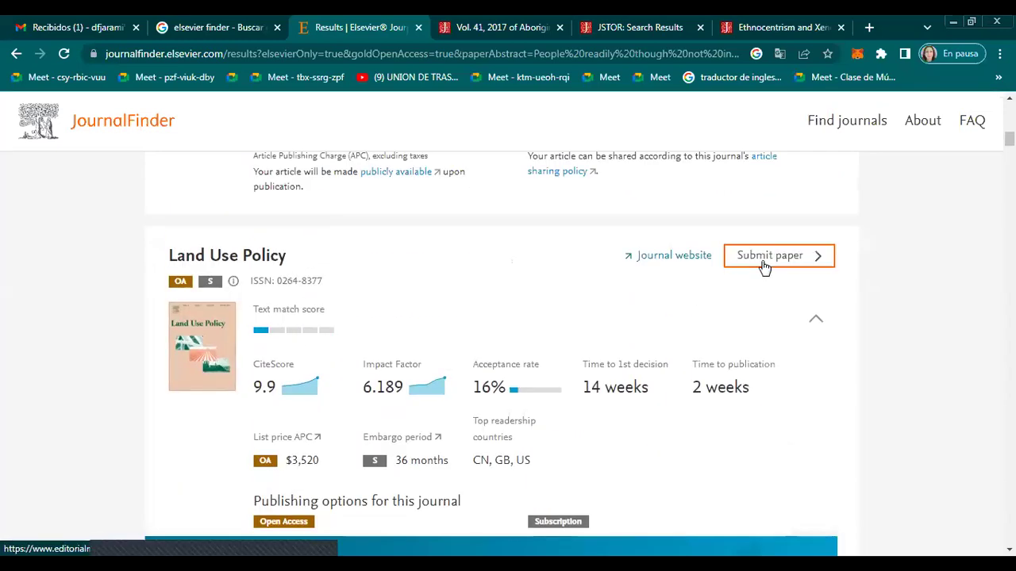
# Open the Land Use Policy journal website on ScienceDirect and look over its journal and publication information
pyautogui.click(699, 262)
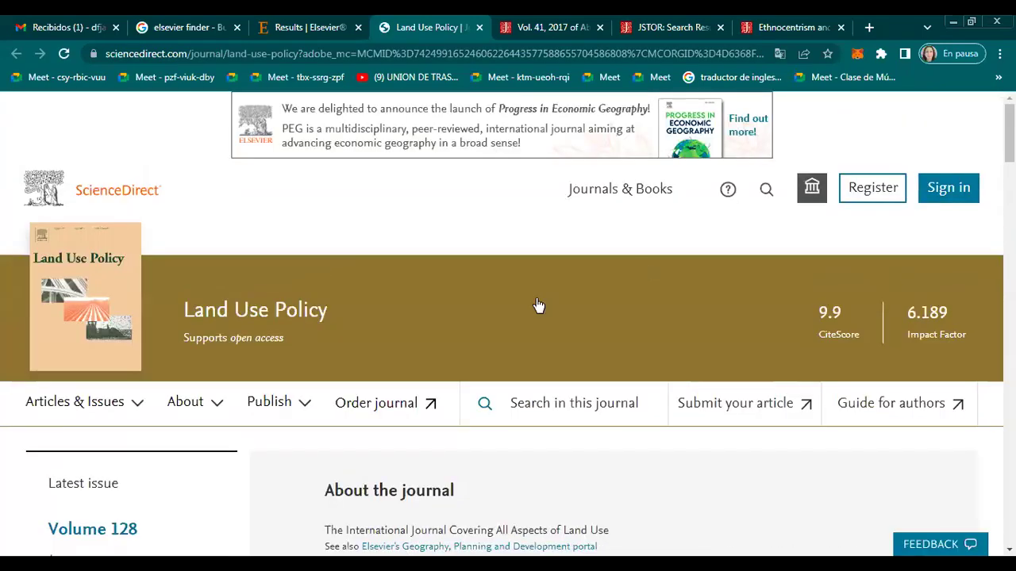
pyautogui.scroll(-3, 538, 304)
pyautogui.scroll(-5, 538, 304)
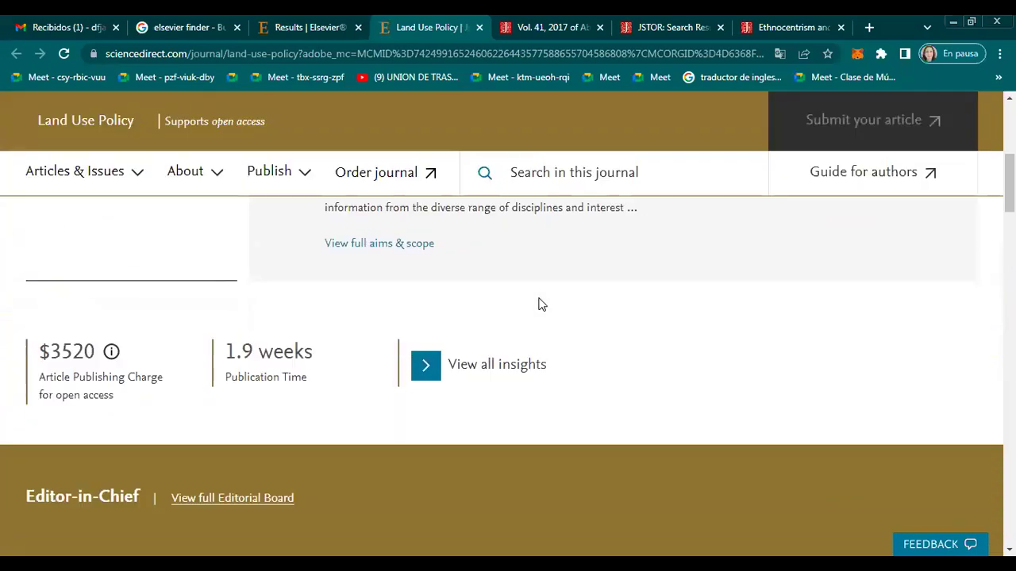
pyautogui.scroll(8, 543, 302)
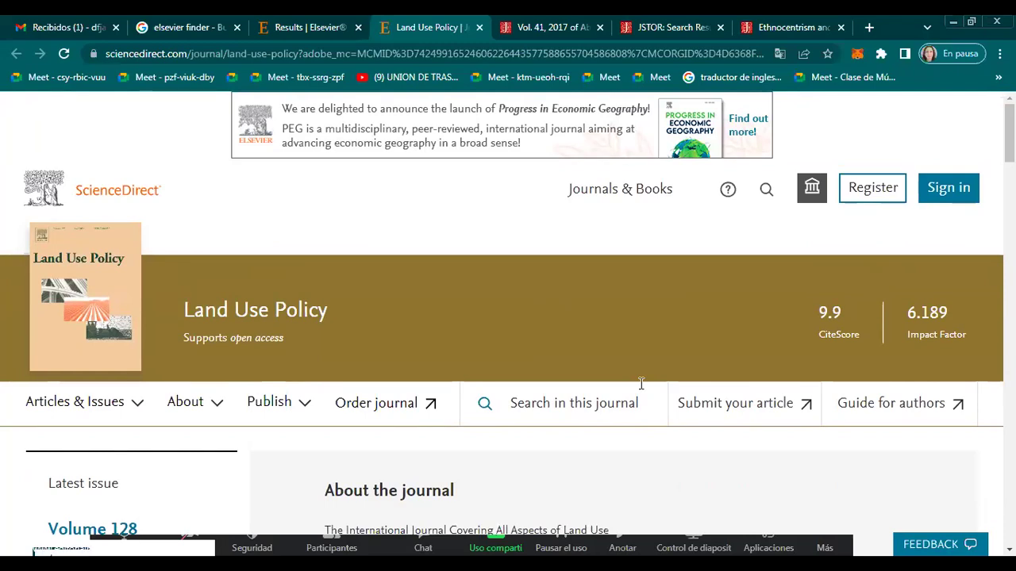
# Return to the Google results for "elsevier finder" and show the related search suggestions for other journal finders
pyautogui.click(189, 27)
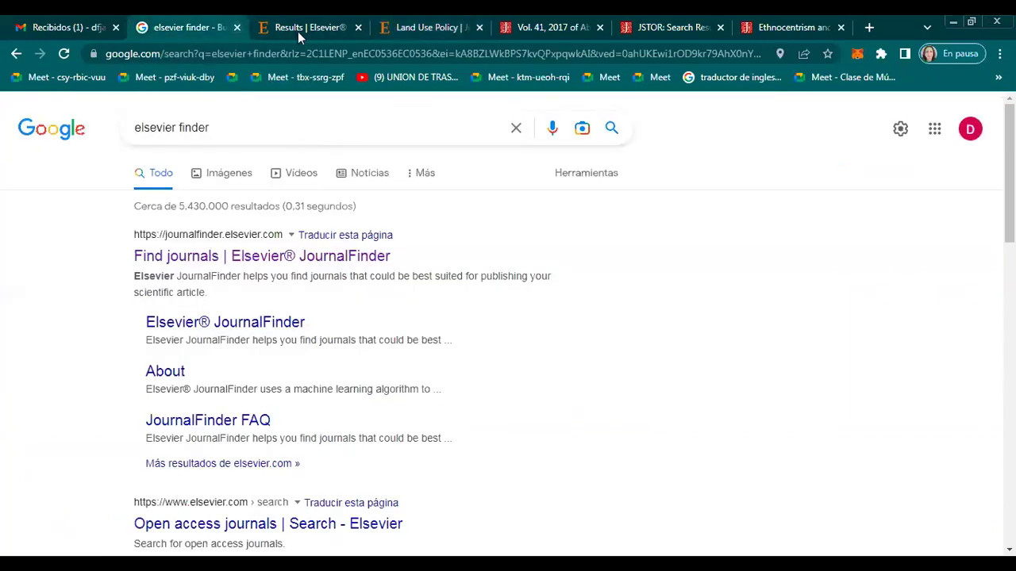
pyautogui.click(228, 127)
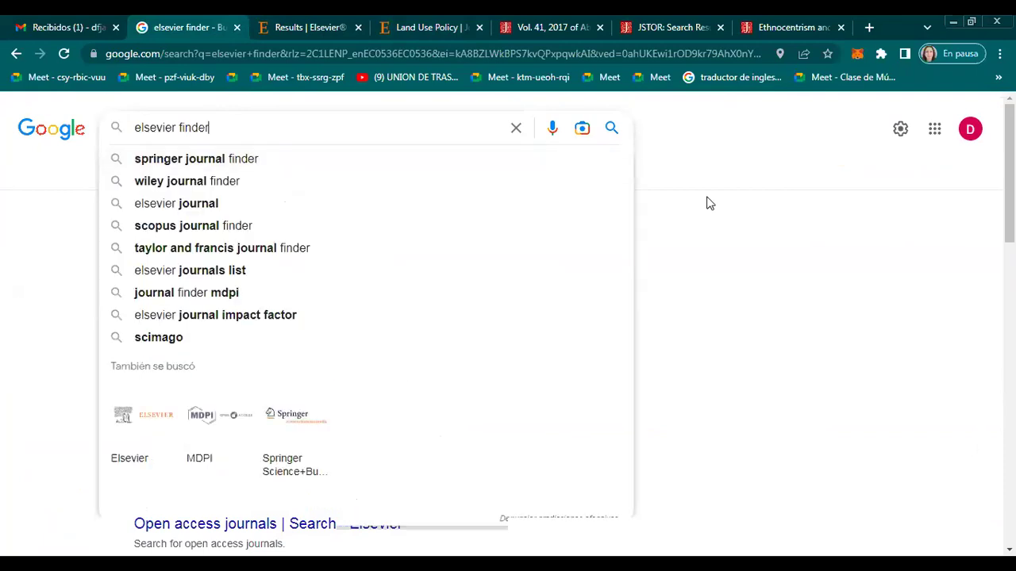
# Replace the Google query with "journal guide" and run the search
pyautogui.press('BackSpace')
pyautogui.press('BackSpace')
pyautogui.press('BackSpace')
pyautogui.press('BackSpace')
pyautogui.press('BackSpace')
pyautogui.press('BackSpace')
pyautogui.press('BackSpace')
pyautogui.press('BackSpace')
pyautogui.press('BackSpace')
pyautogui.press('BackSpace')
pyautogui.press('BackSpace')
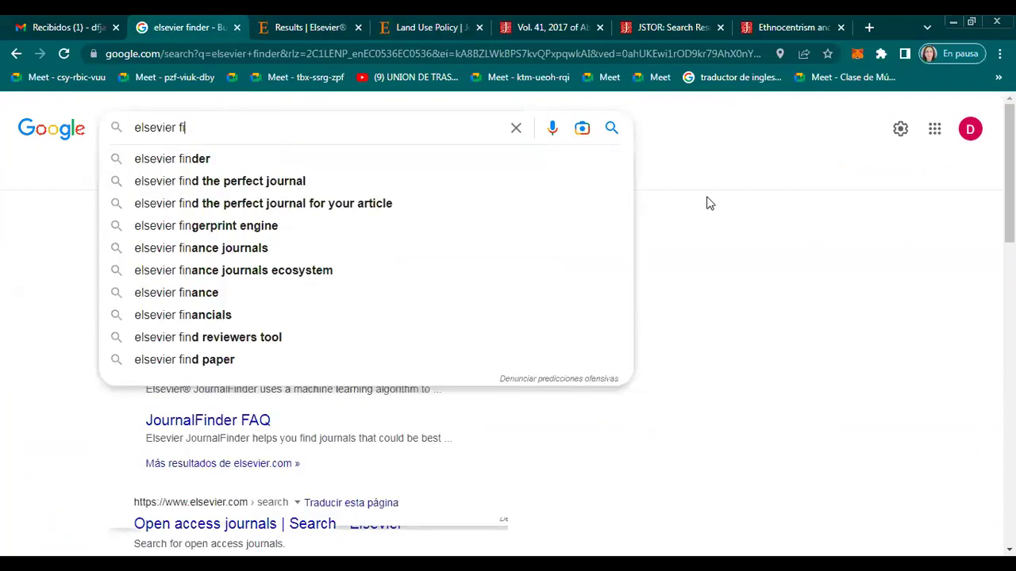
pyautogui.press('BackSpace')
pyautogui.press('BackSpace')
pyautogui.press('BackSpace')
pyautogui.press('BackSpace')
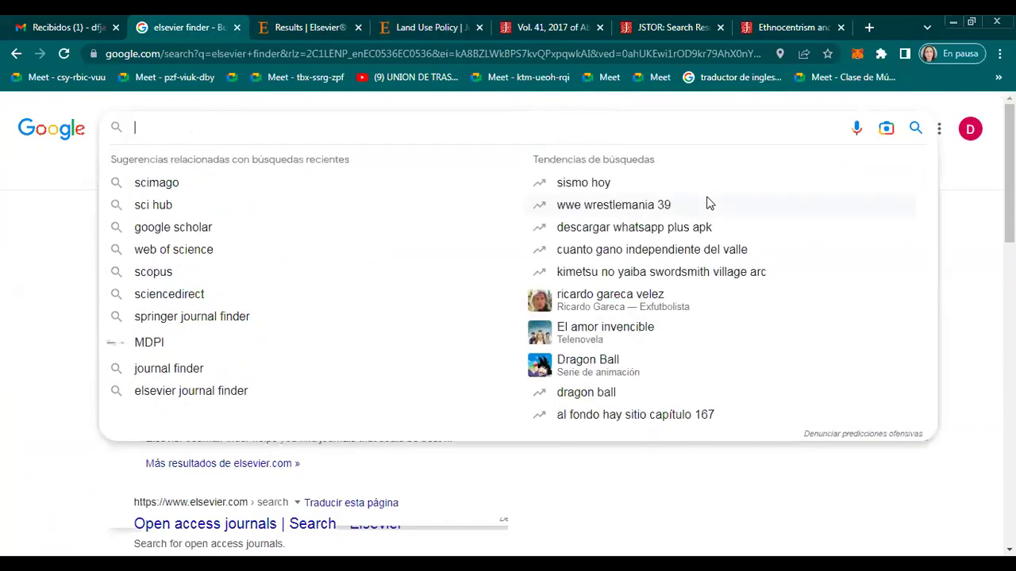
pyautogui.write('jur')
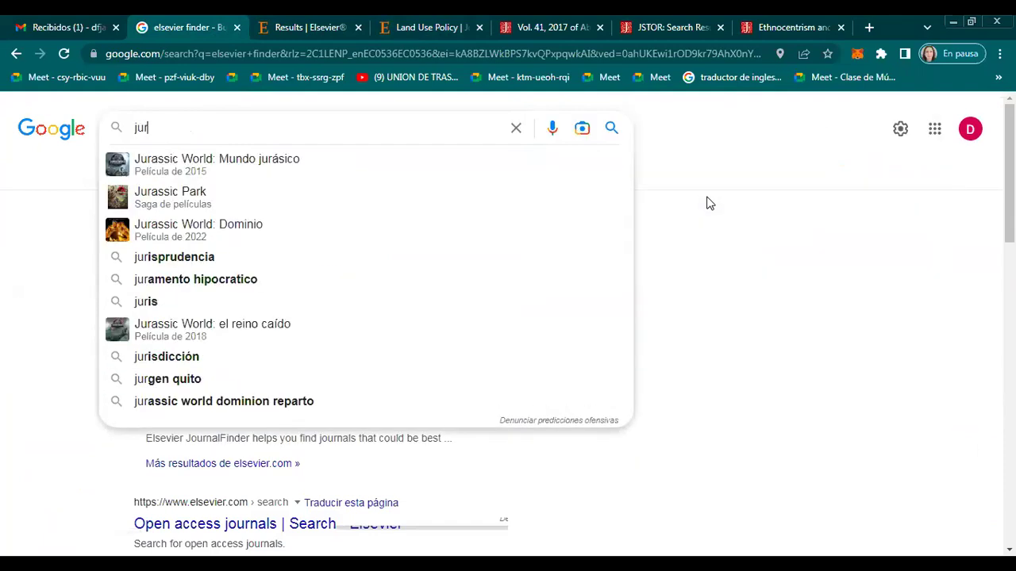
pyautogui.press('BackSpace')
pyautogui.press('BackSpace')
pyautogui.write('ourn')
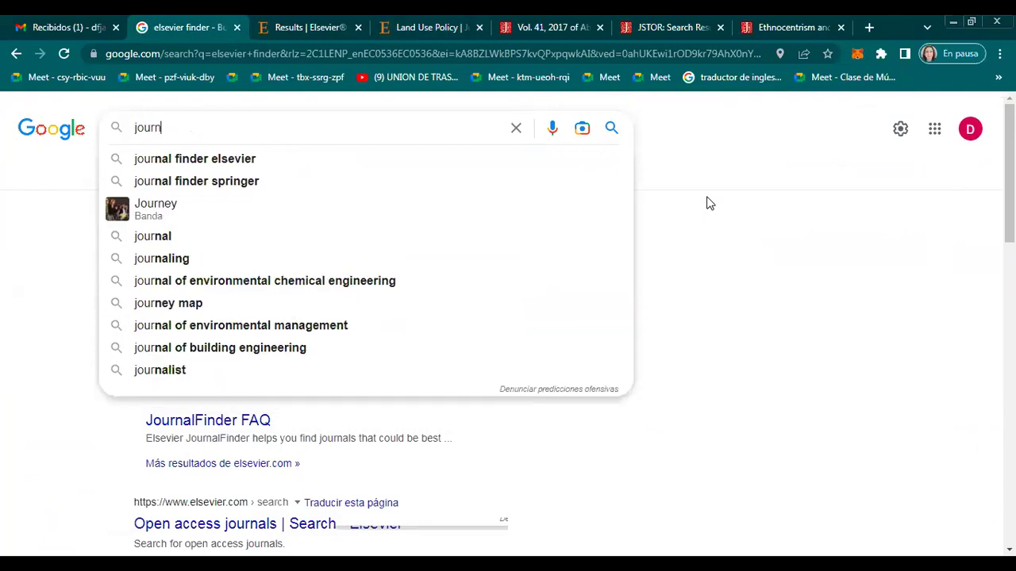
pyautogui.write('al guide')
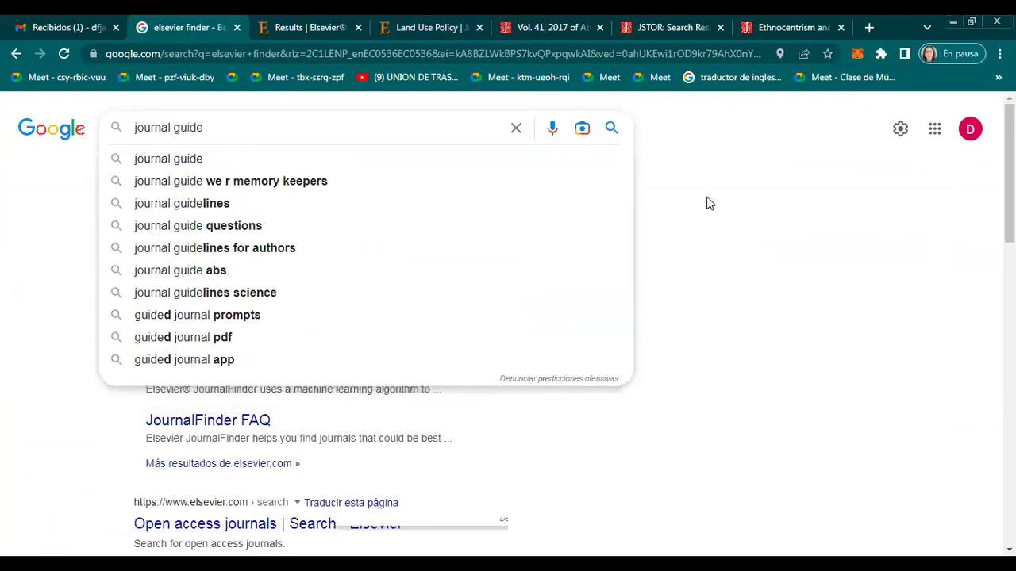
pyautogui.press('Return')
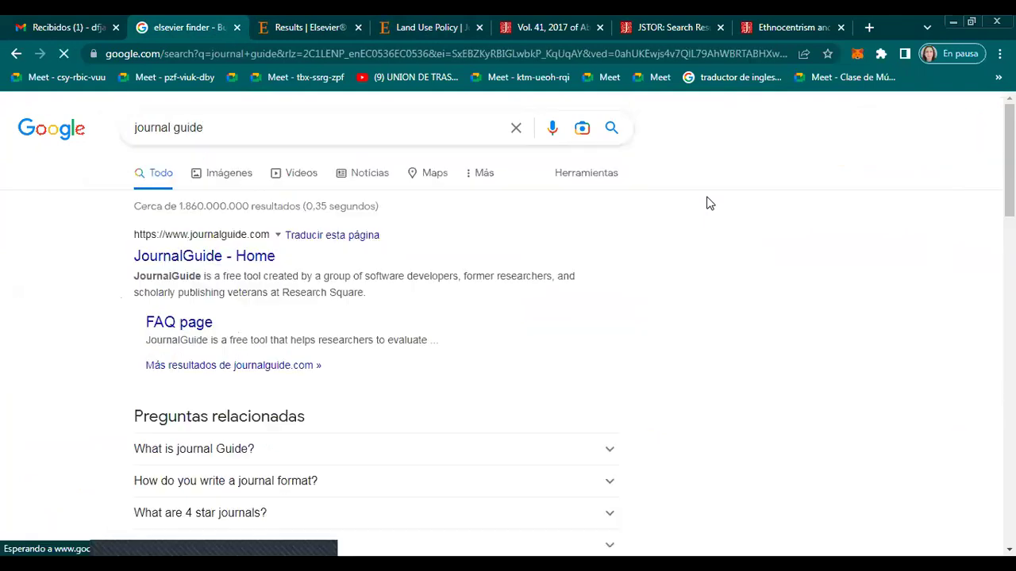
# Open the JournalGuide home page in its own tab and close the Elsevier results and Land Use Policy tabs
pyautogui.middleClick(209, 261)
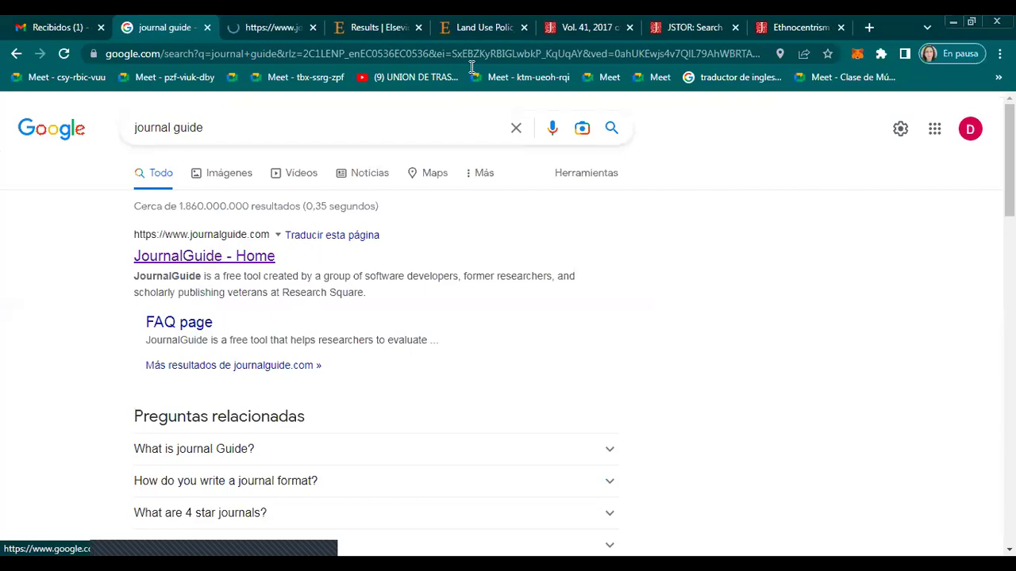
pyautogui.middleClick(423, 28)
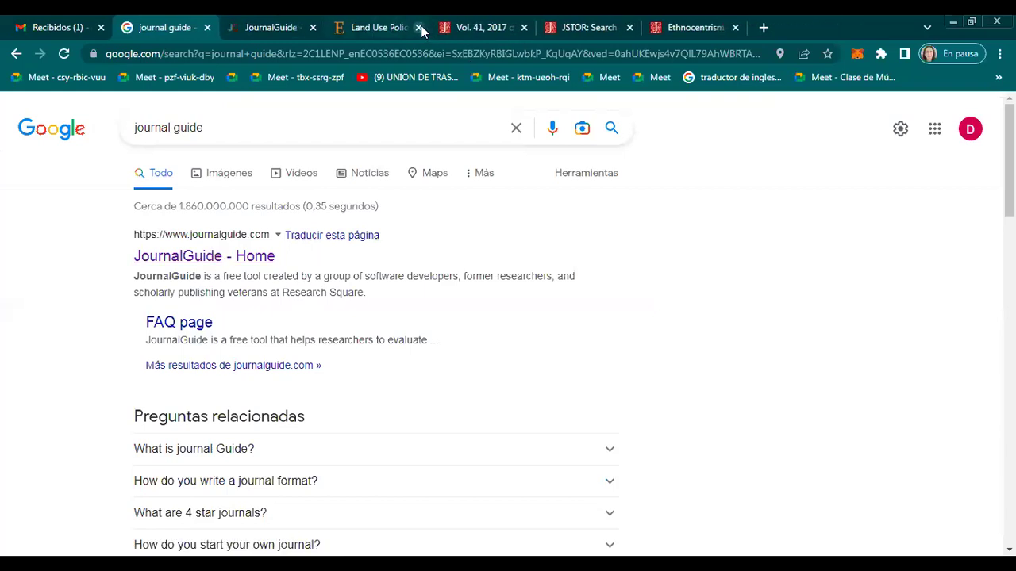
pyautogui.middleClick(420, 25)
pyautogui.click(244, 30)
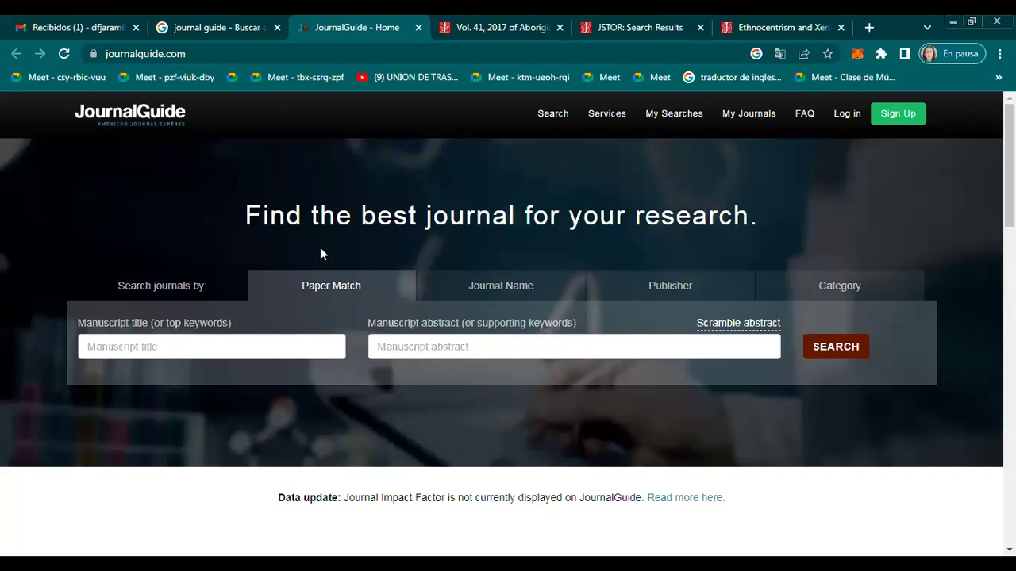
# Point out the manuscript title and manuscript abstract fields of JournalGuide's Paper Match search
pyautogui.scroll(-1, 318, 250)
pyautogui.click(192, 270)
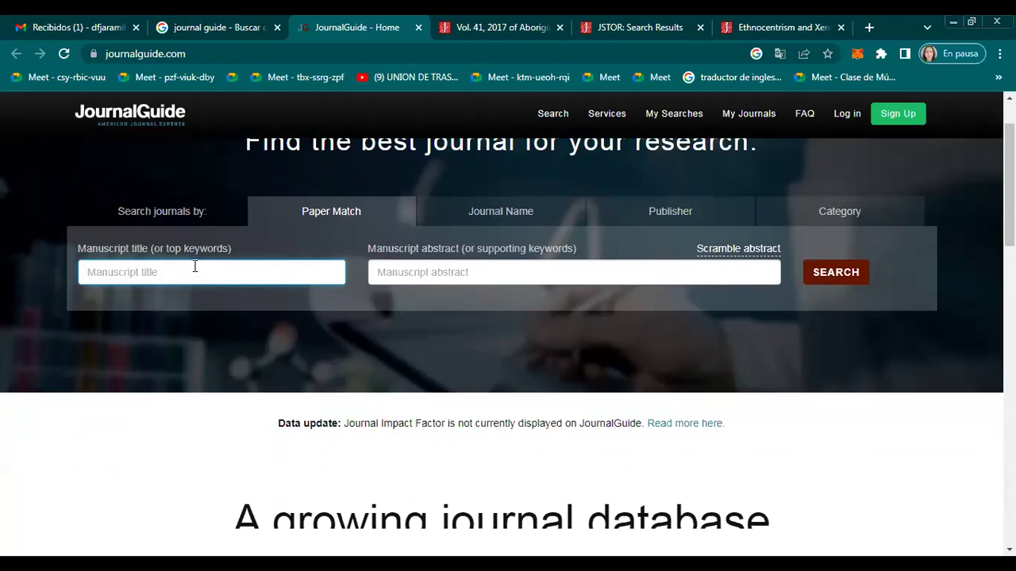
pyautogui.click(526, 277)
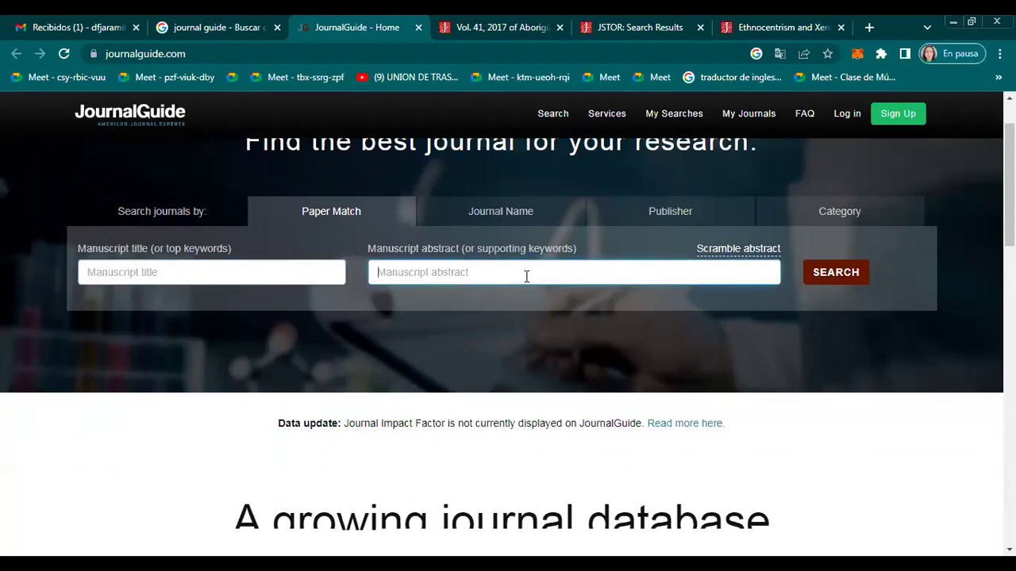
pyautogui.scroll(1, 527, 276)
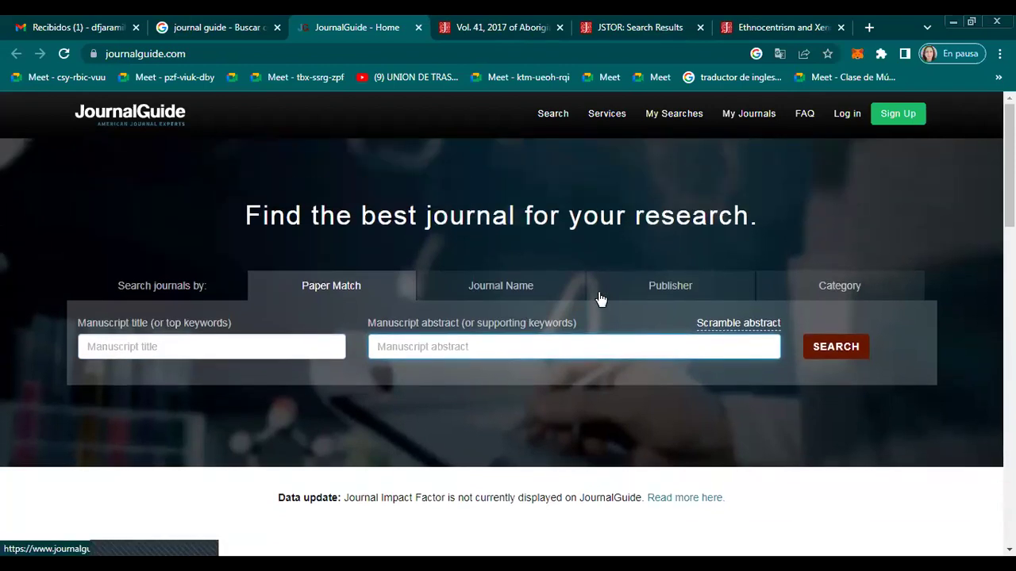
# Search journals by category, using Engineering and Materials Science with the subcategory Materials Science
pyautogui.click(848, 298)
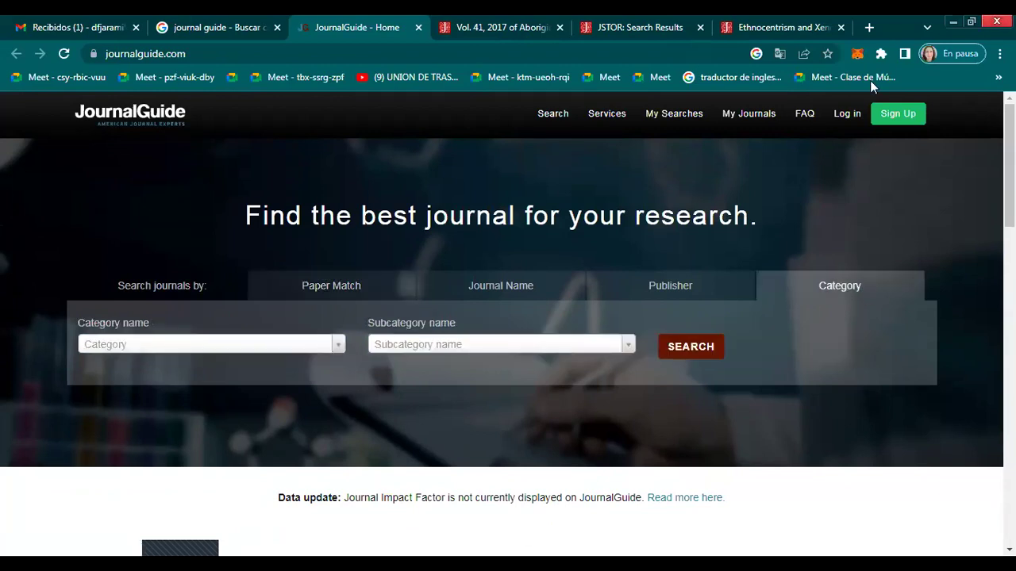
pyautogui.click(333, 350)
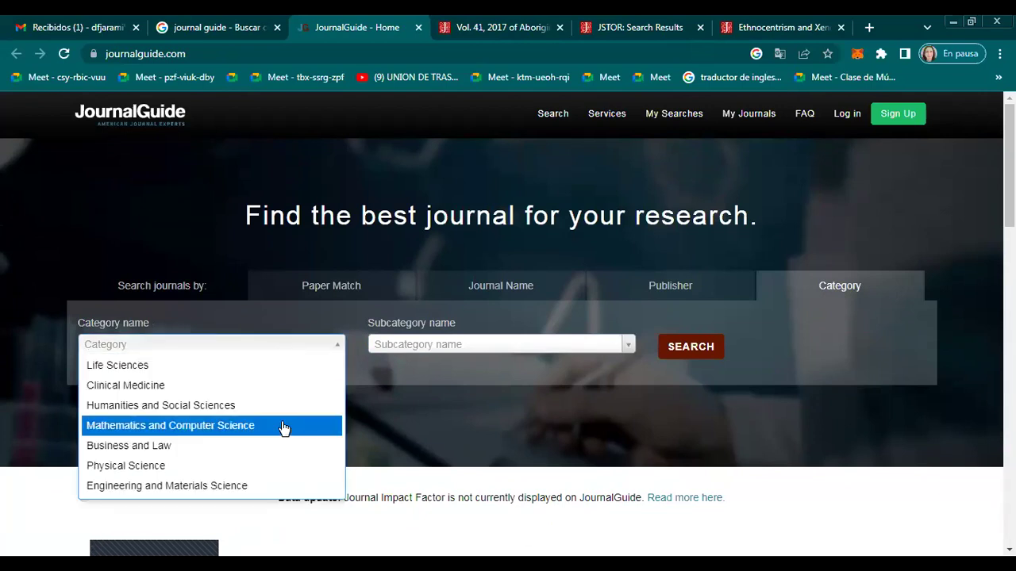
pyautogui.click(189, 486)
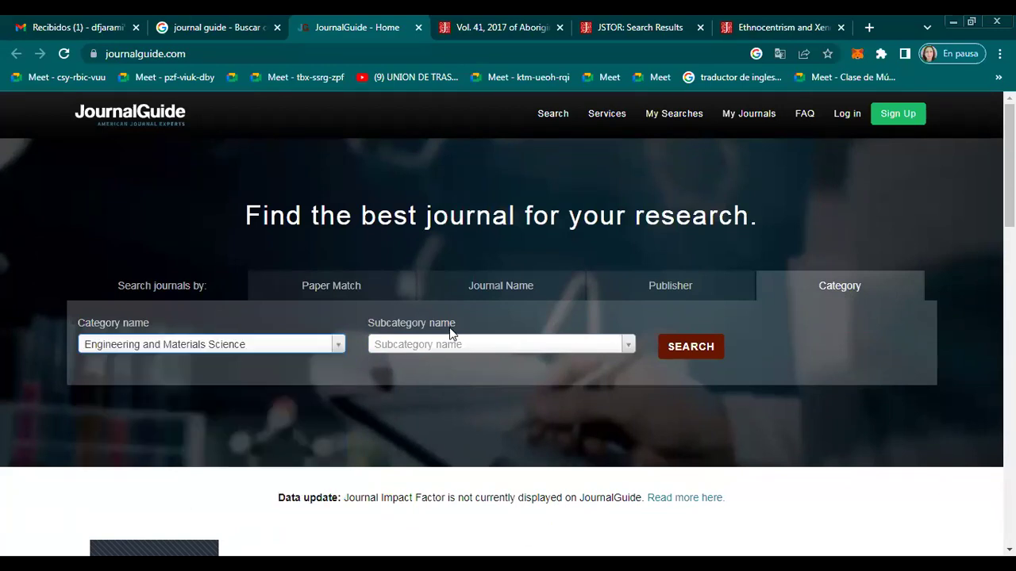
pyautogui.click(524, 350)
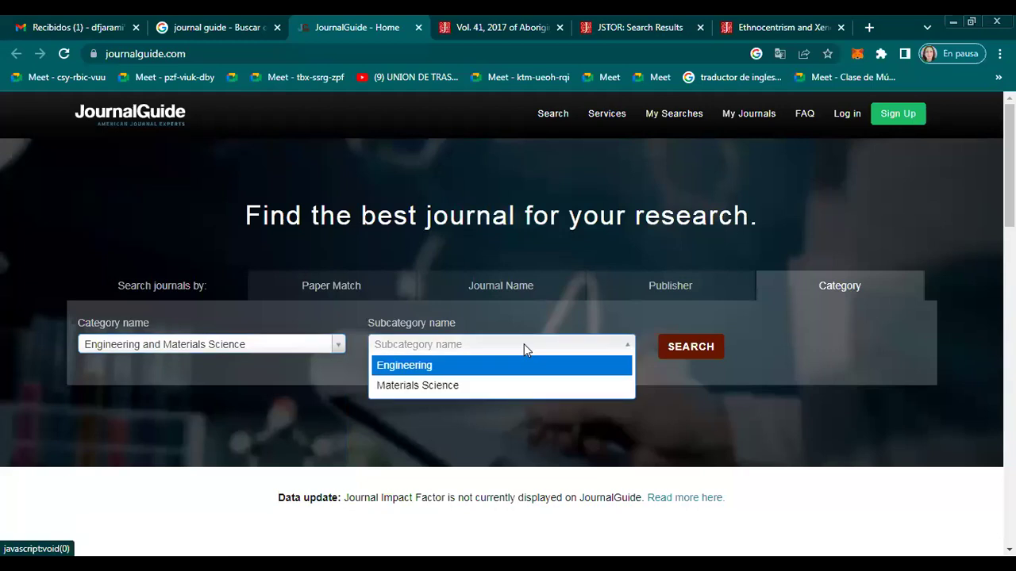
pyautogui.click(450, 387)
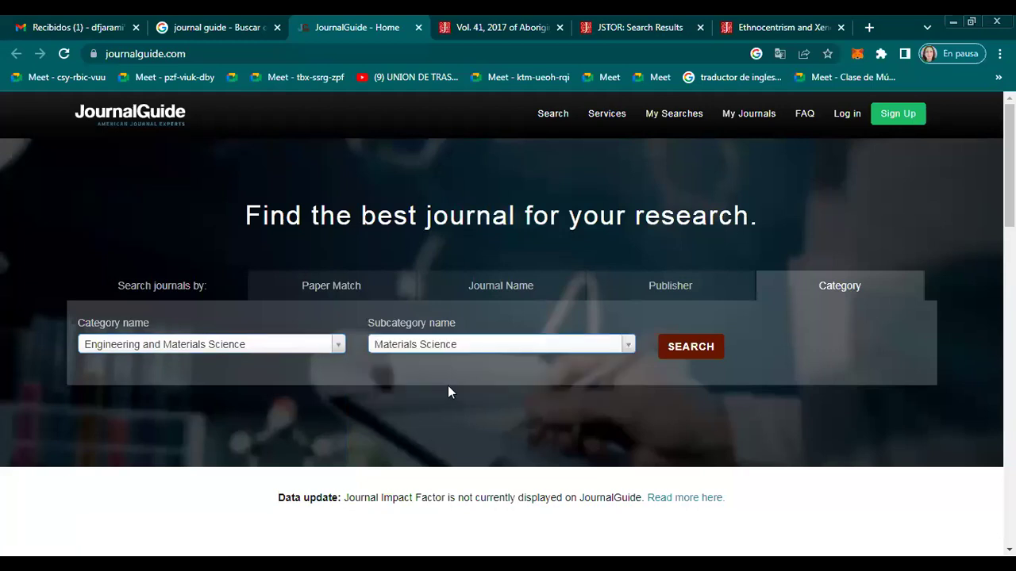
pyautogui.click(683, 350)
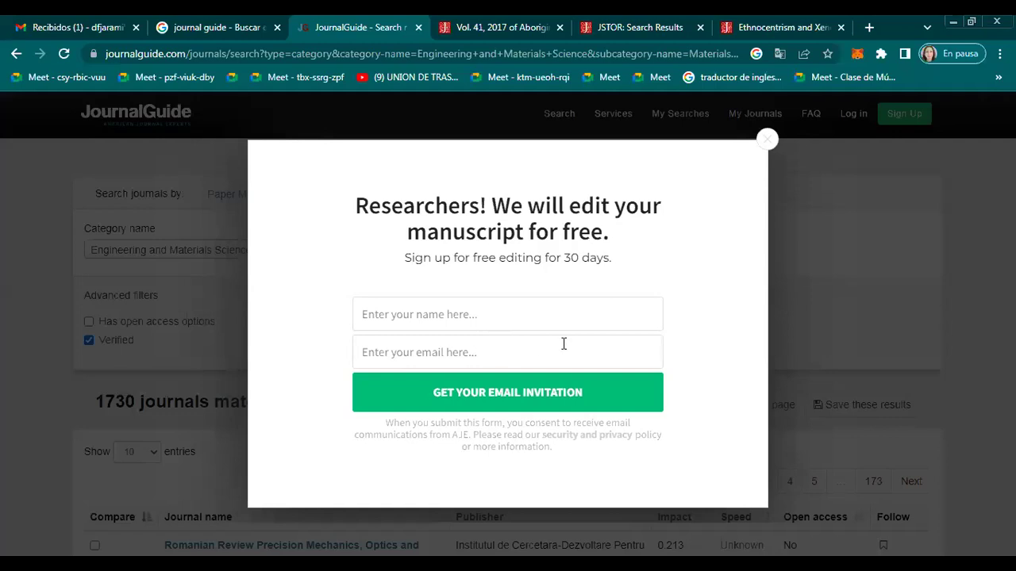
# Dismiss the free editing offer and look over the matched journals' publisher, impact, speed and open access columns
pyautogui.click(767, 143)
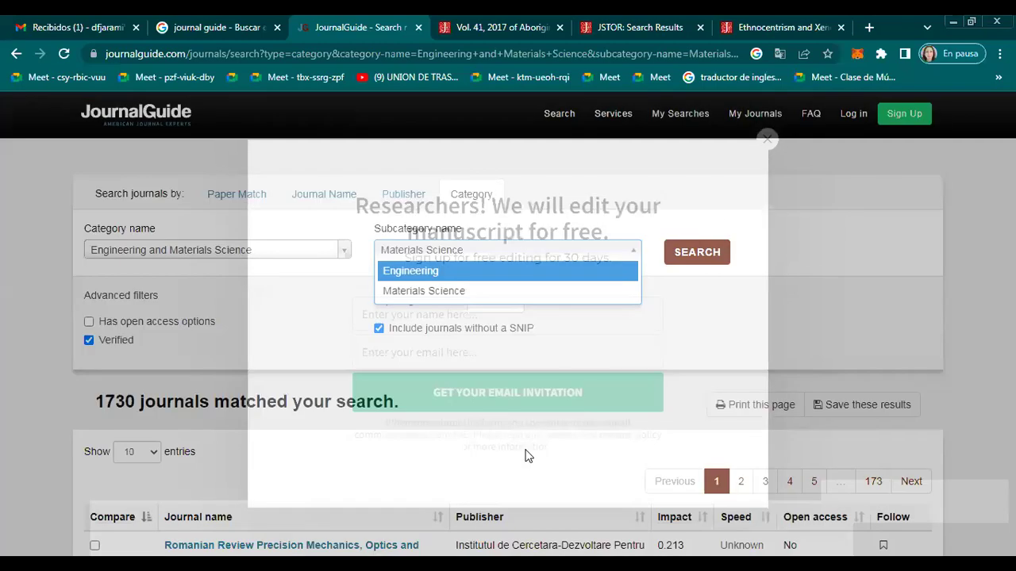
pyautogui.scroll(-2, 516, 440)
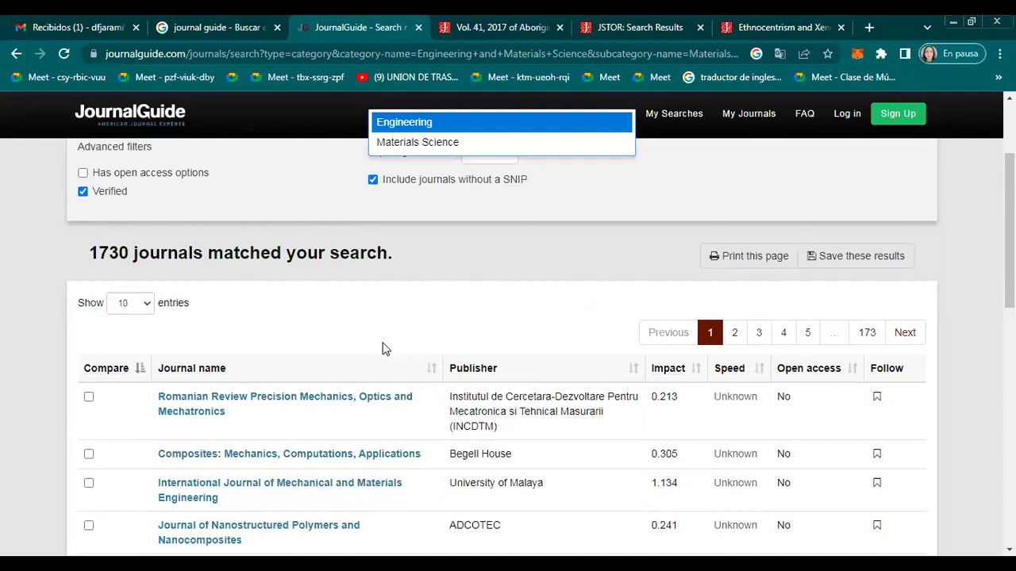
pyautogui.scroll(2, 381, 347)
pyautogui.scroll(-3, 381, 349)
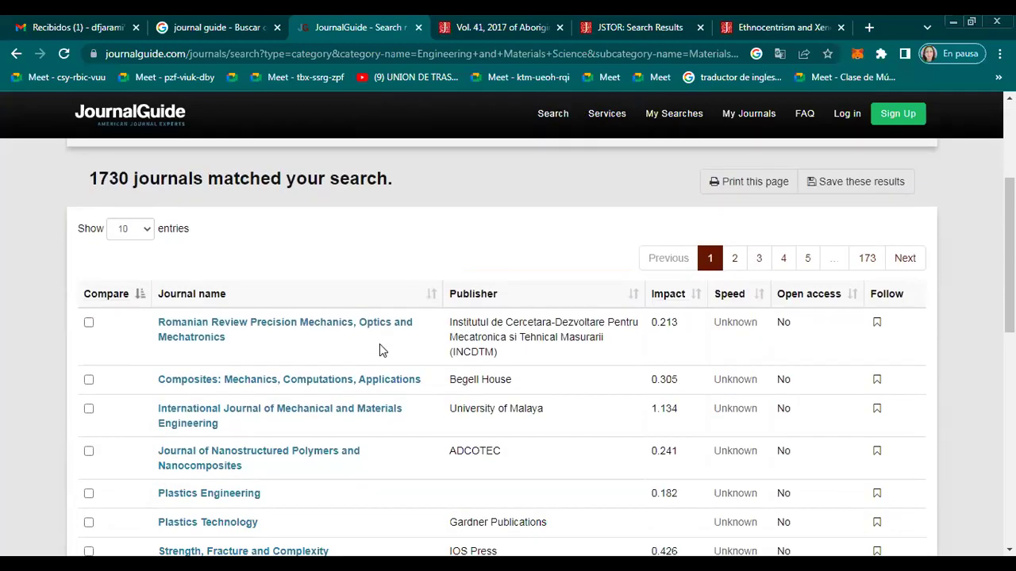
pyautogui.scroll(-2, 378, 349)
pyautogui.scroll(2, 378, 349)
pyautogui.scroll(3, 215, 335)
pyautogui.scroll(-2, 238, 345)
pyautogui.scroll(-1, 238, 335)
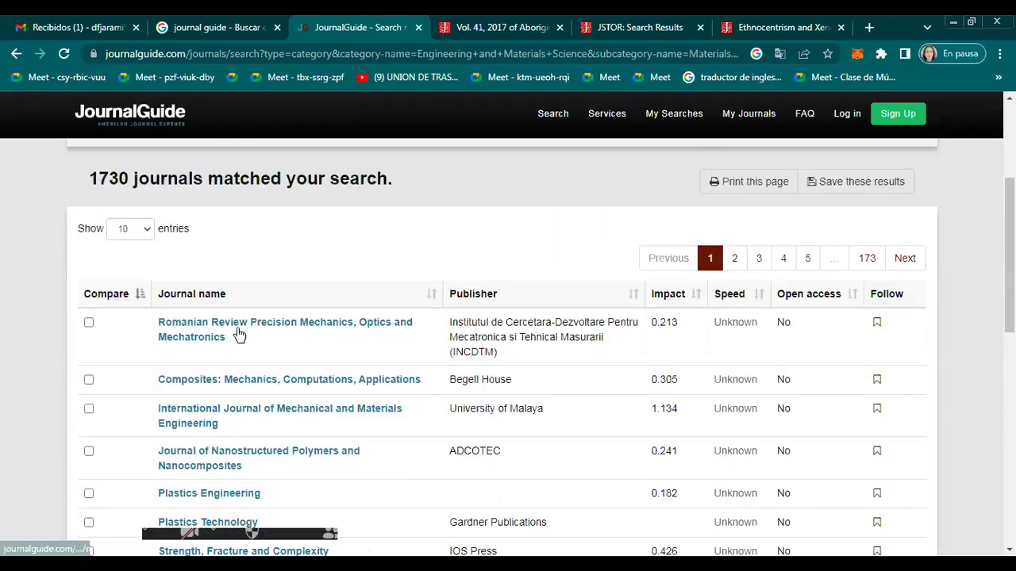
# Open the journal Romanian Review Precision Mechanics, Optics and Mechatronics and examine its speed, cost and general information
pyautogui.click(242, 334)
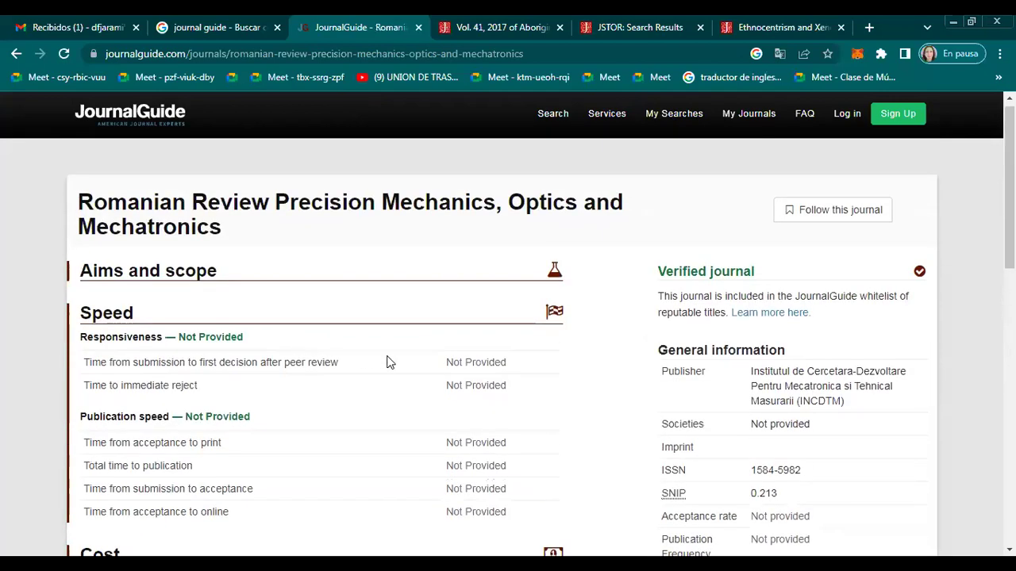
pyautogui.scroll(-1, 388, 362)
pyautogui.scroll(-2, 392, 363)
pyautogui.scroll(-2, 391, 363)
pyautogui.scroll(3, 391, 363)
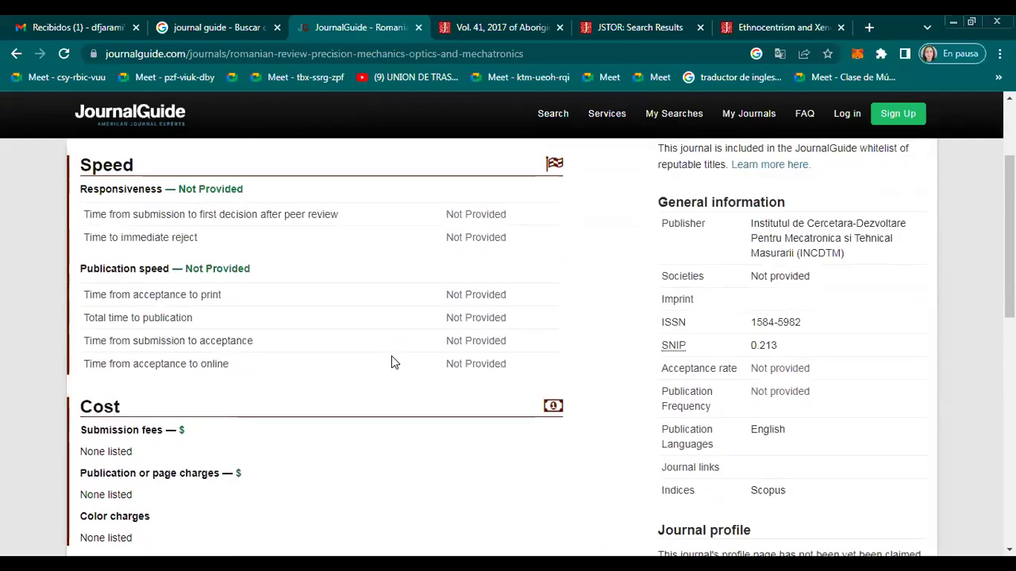
pyautogui.scroll(2, 392, 363)
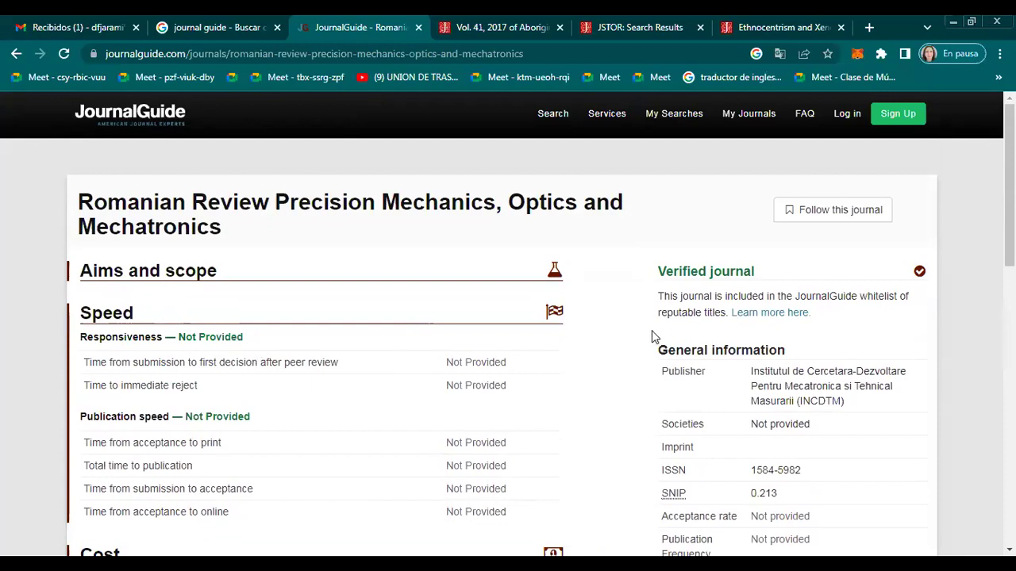
# Return to the category search results and show the Paper Match, Category and Publisher search forms
pyautogui.click(16, 53)
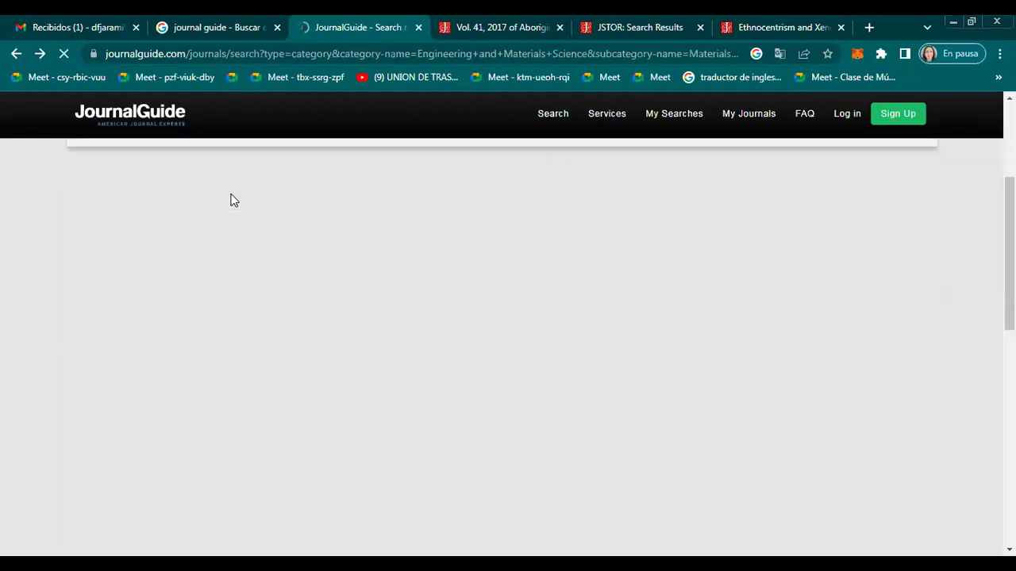
pyautogui.scroll(1, 255, 256)
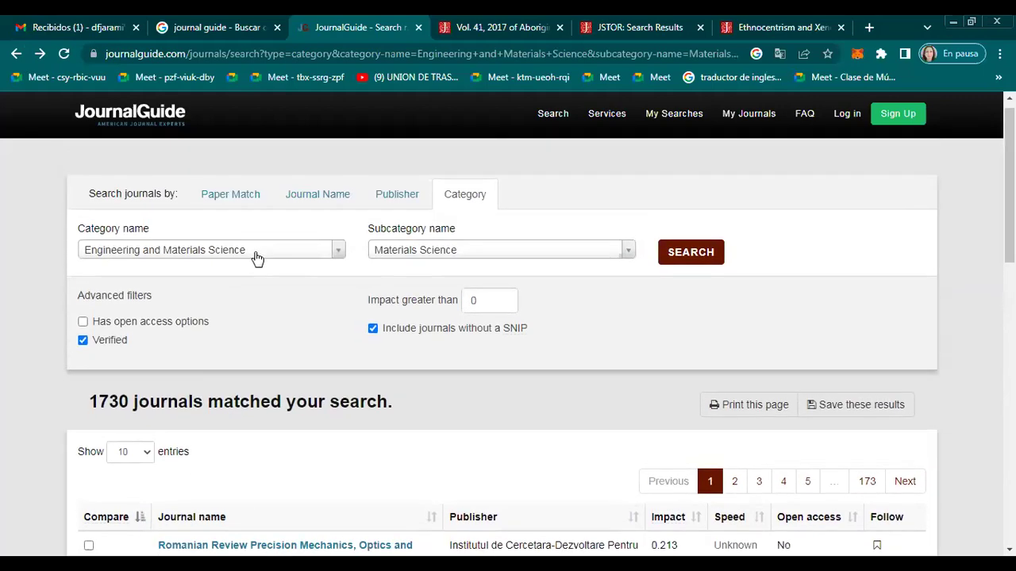
pyautogui.click(244, 205)
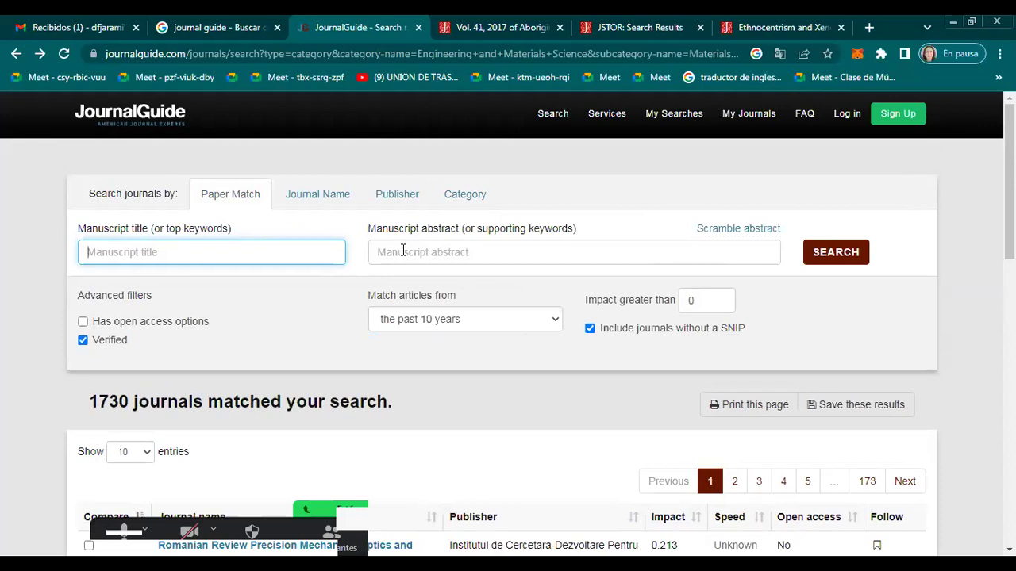
pyautogui.click(447, 193)
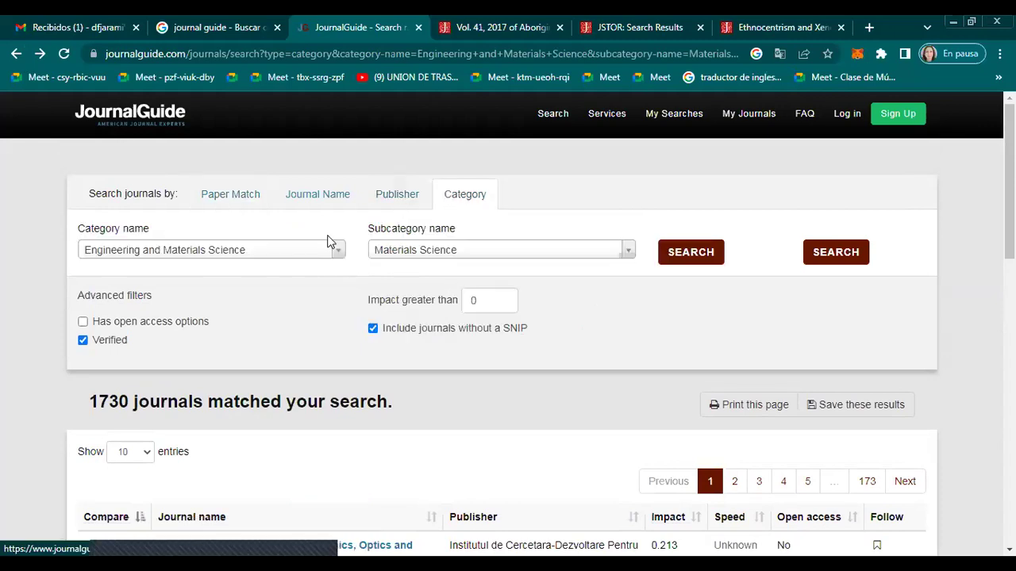
pyautogui.click(397, 199)
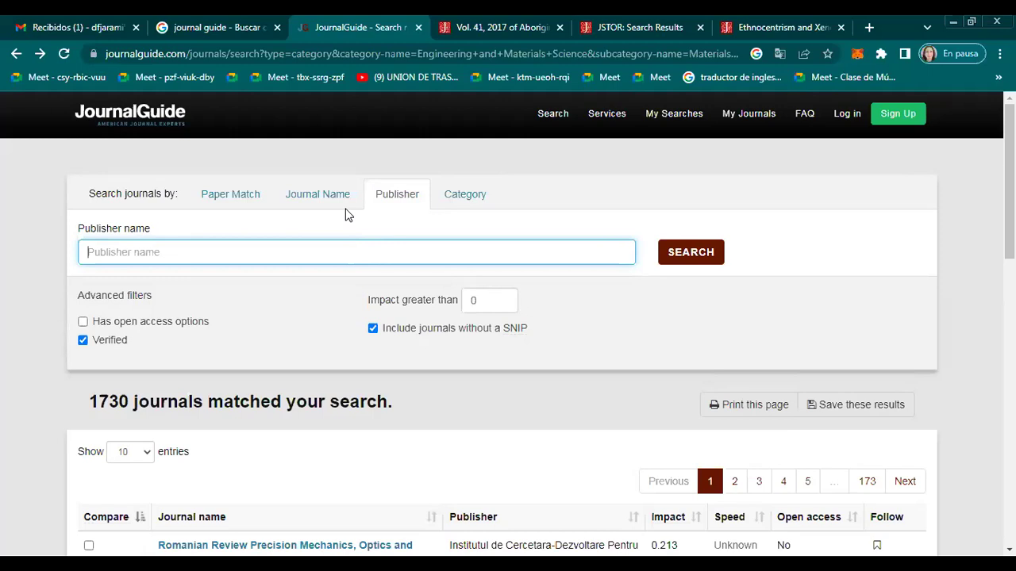
# Close the JournalGuide page and replace the Google query with a search for latindex
pyautogui.click(418, 28)
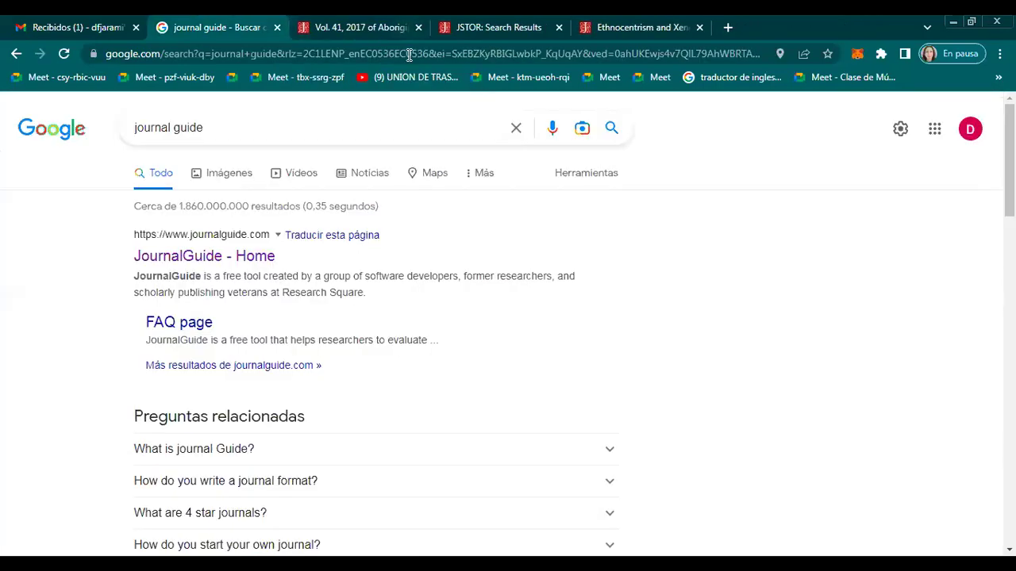
pyautogui.click(276, 134)
pyautogui.press('BackSpace')
pyautogui.press('BackSpace')
pyautogui.press('BackSpace')
pyautogui.press('BackSpace')
pyautogui.press('BackSpace')
pyautogui.press('BackSpace')
pyautogui.press('BackSpace')
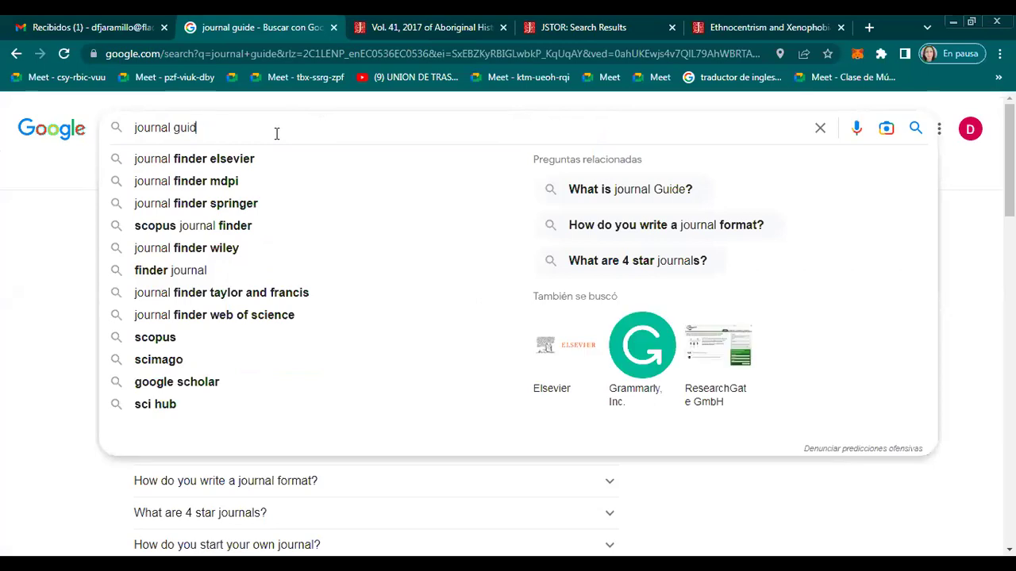
pyautogui.press('BackSpace')
pyautogui.press('BackSpace')
pyautogui.press('BackSpace')
pyautogui.press('BackSpace')
pyautogui.press('BackSpace')
pyautogui.press('BackSpace')
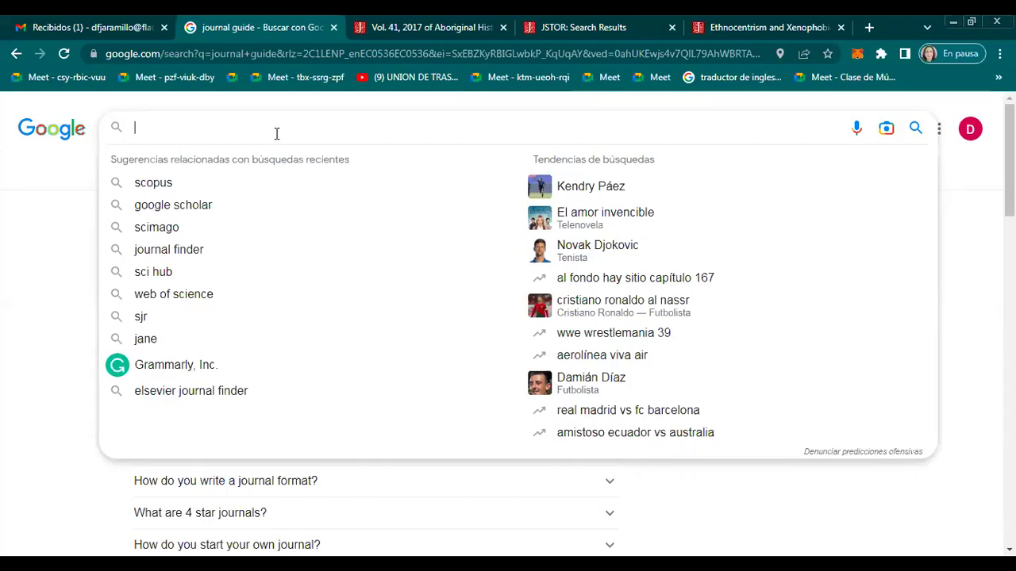
pyautogui.write('lat')
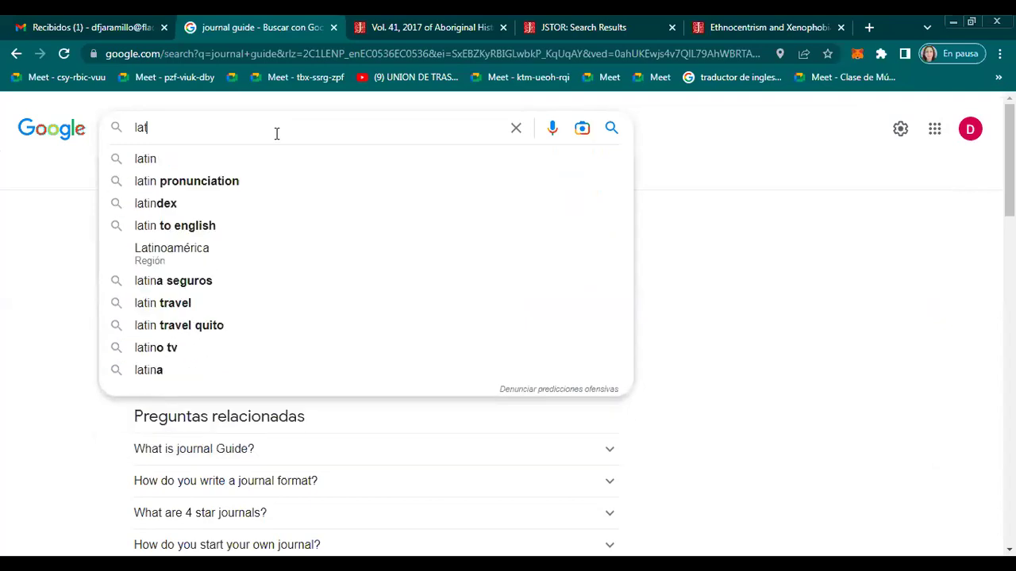
pyautogui.write('index')
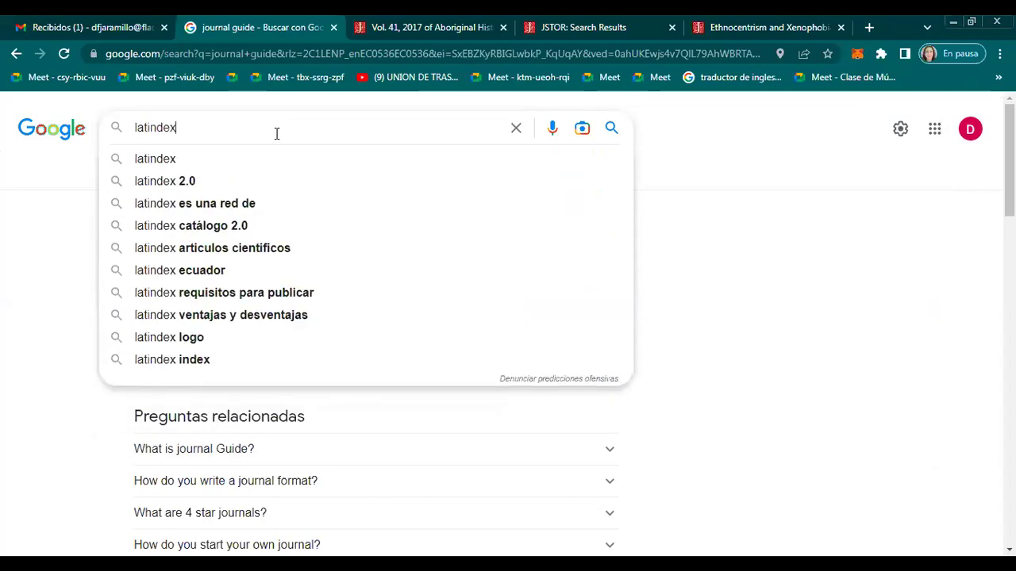
pyautogui.press('Return')
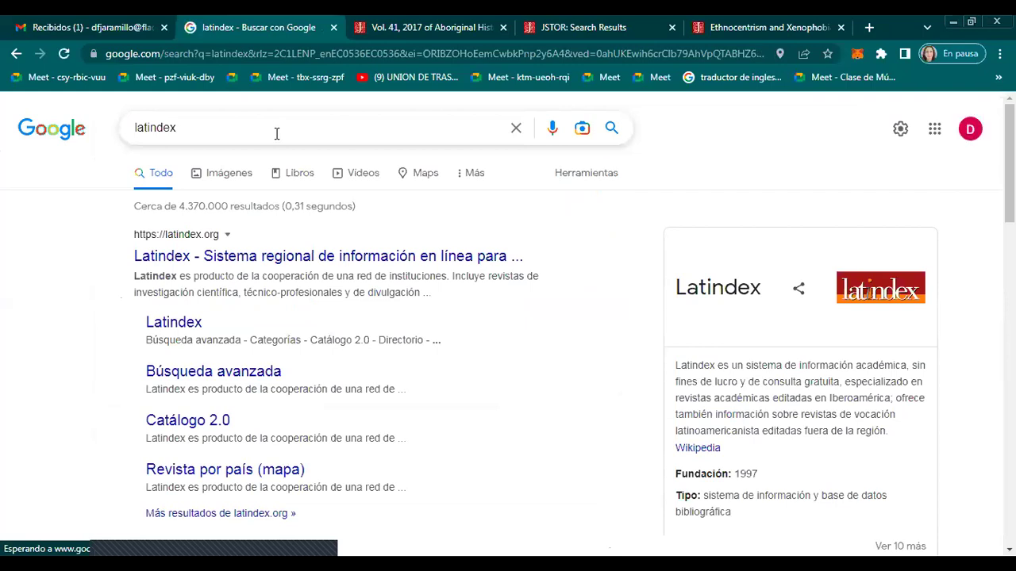
# Open the Latindex site in a new tab and look over its home page's search options, journal counts and recent entries
pyautogui.middleClick(254, 267)
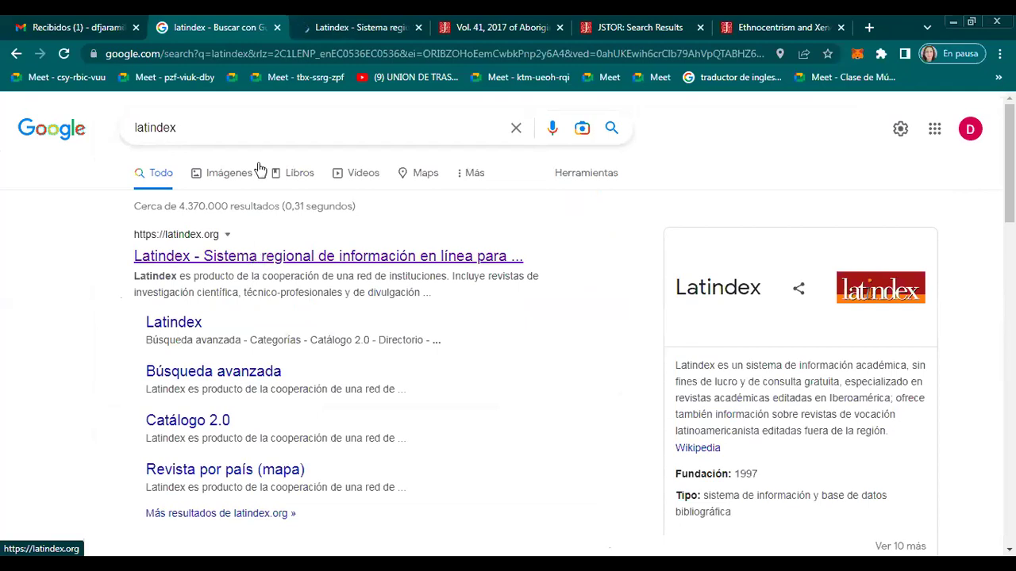
pyautogui.click(353, 30)
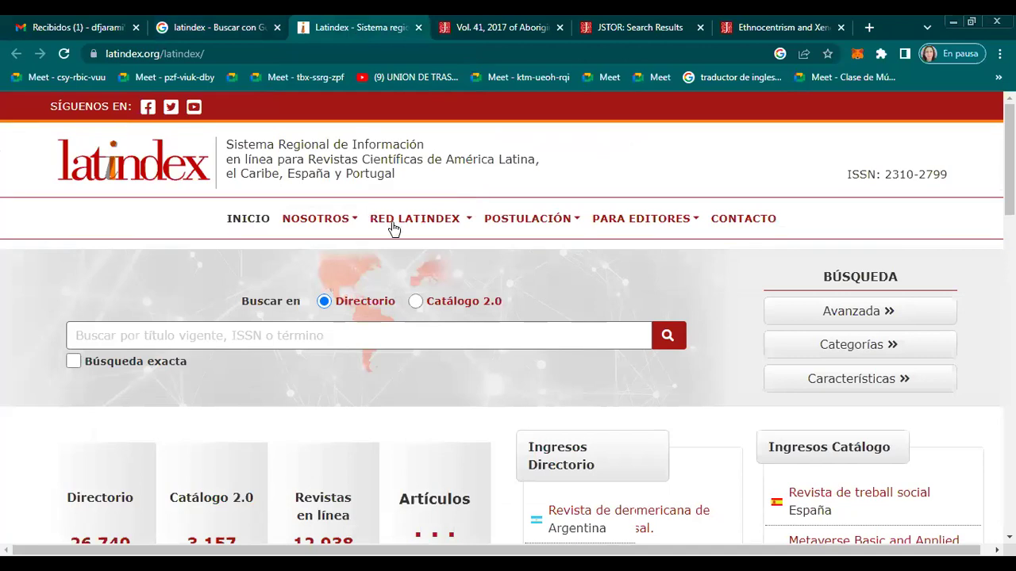
pyautogui.scroll(-1, 409, 229)
pyautogui.scroll(1, 399, 251)
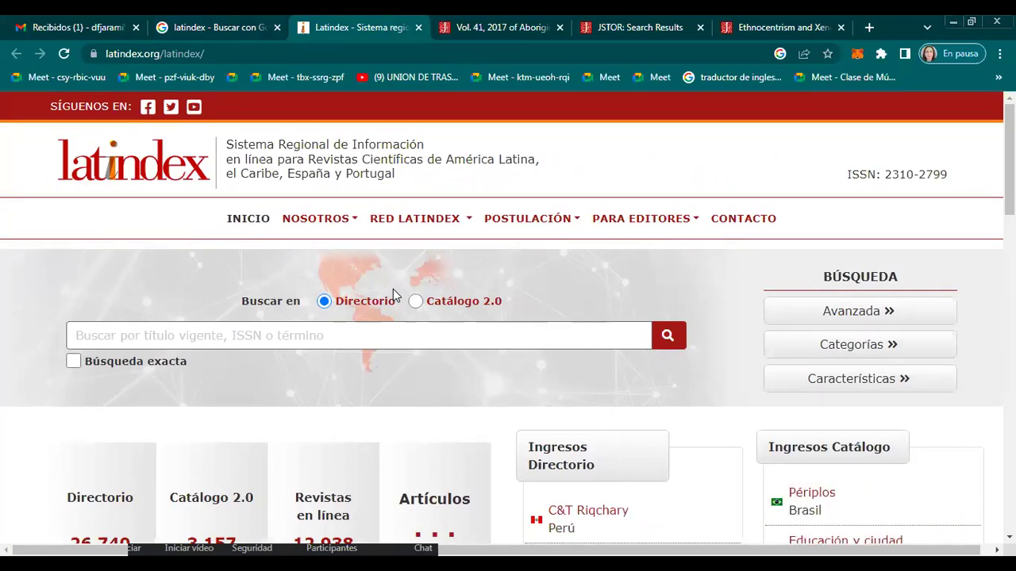
pyautogui.scroll(-2, 415, 272)
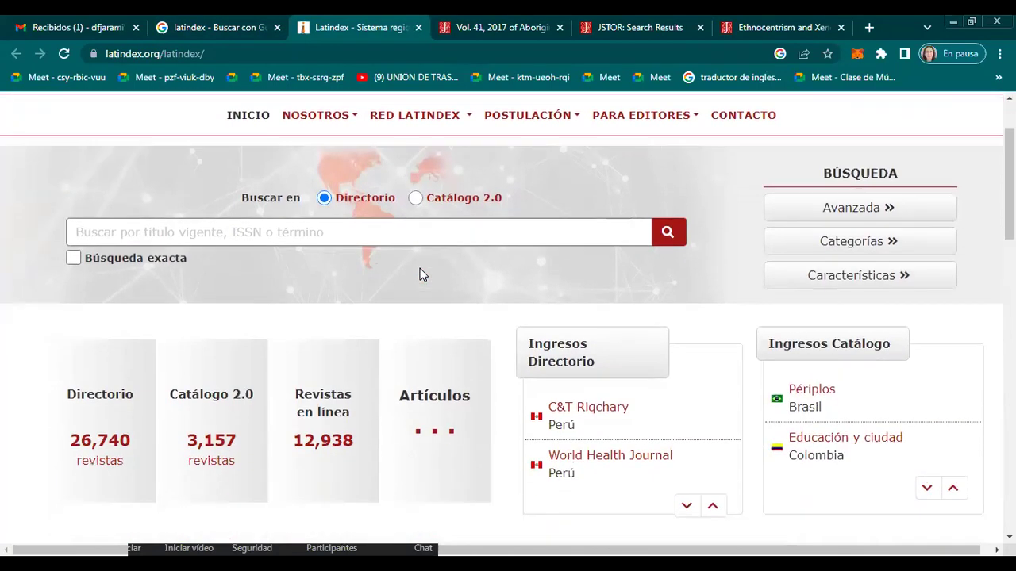
pyautogui.scroll(2, 439, 342)
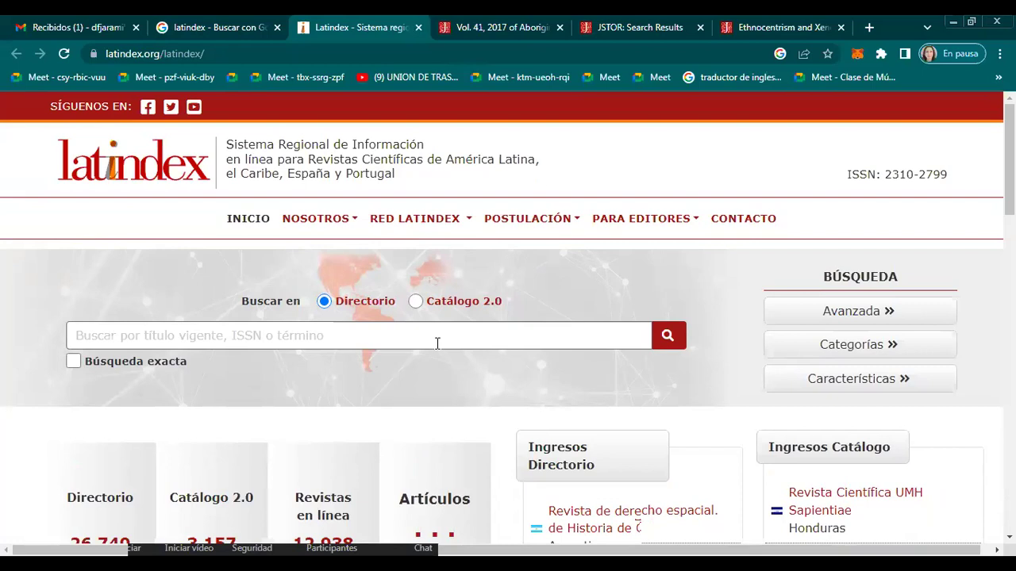
pyautogui.scroll(-2, 500, 310)
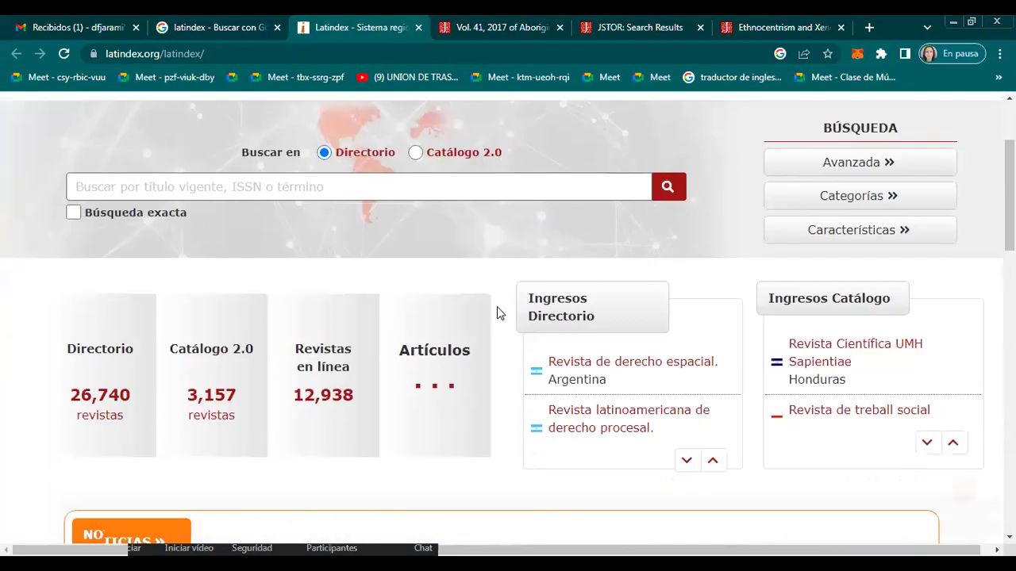
pyautogui.scroll(2, 497, 311)
pyautogui.click(425, 333)
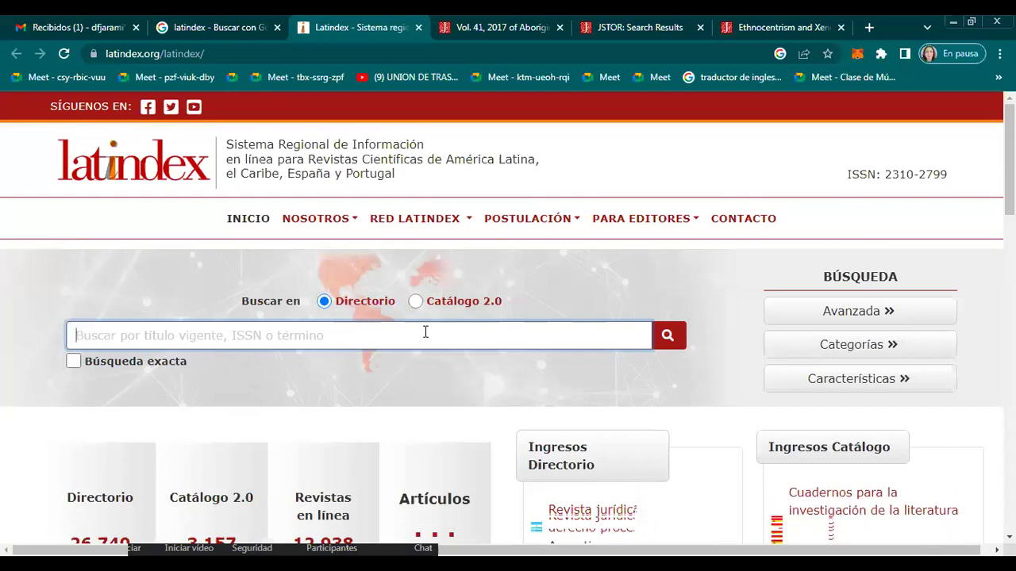
pyautogui.scroll(-1, 400, 330)
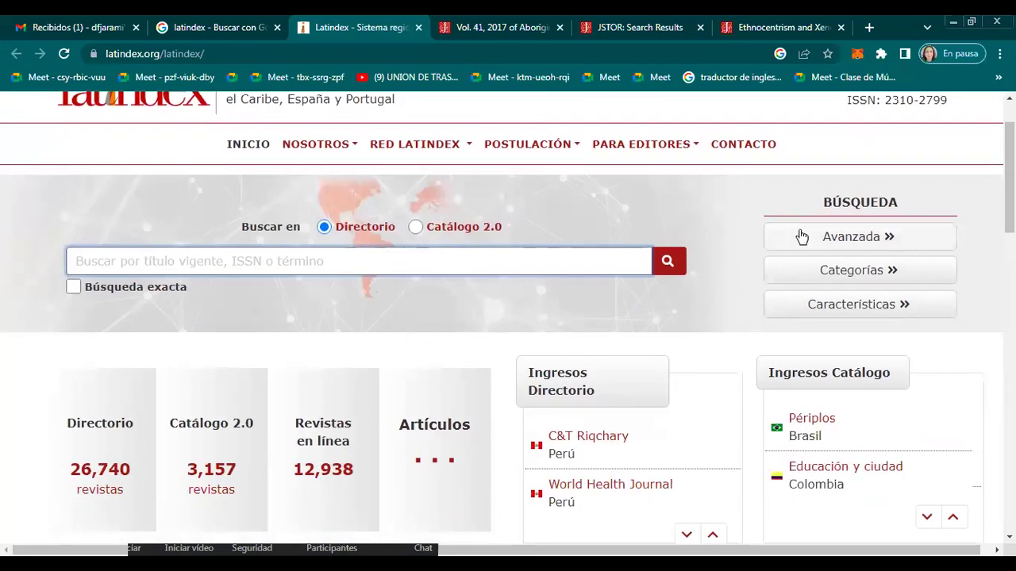
# Open Latindex's advanced search and look through its form fields
pyautogui.click(861, 238)
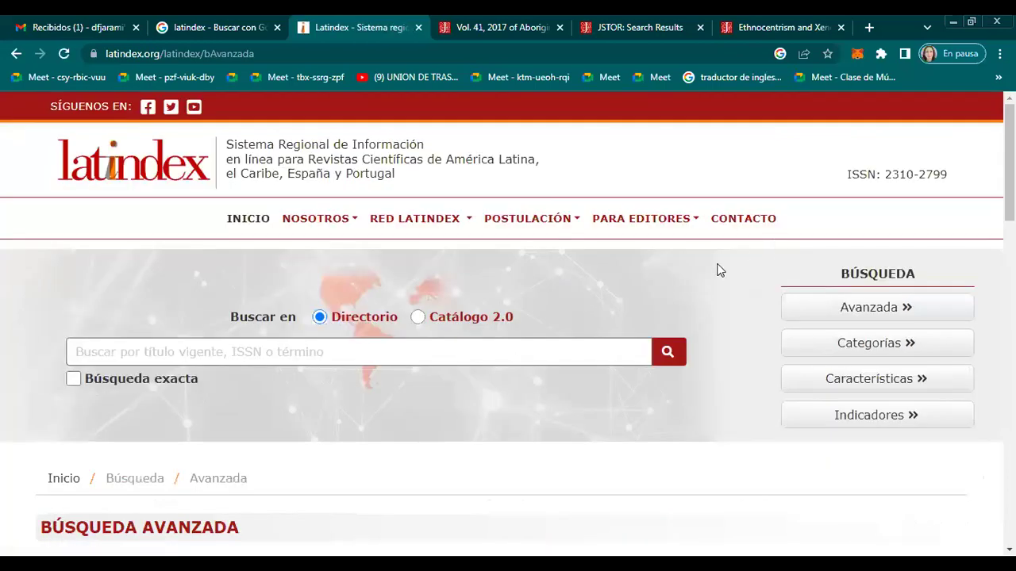
pyautogui.scroll(-4, 711, 272)
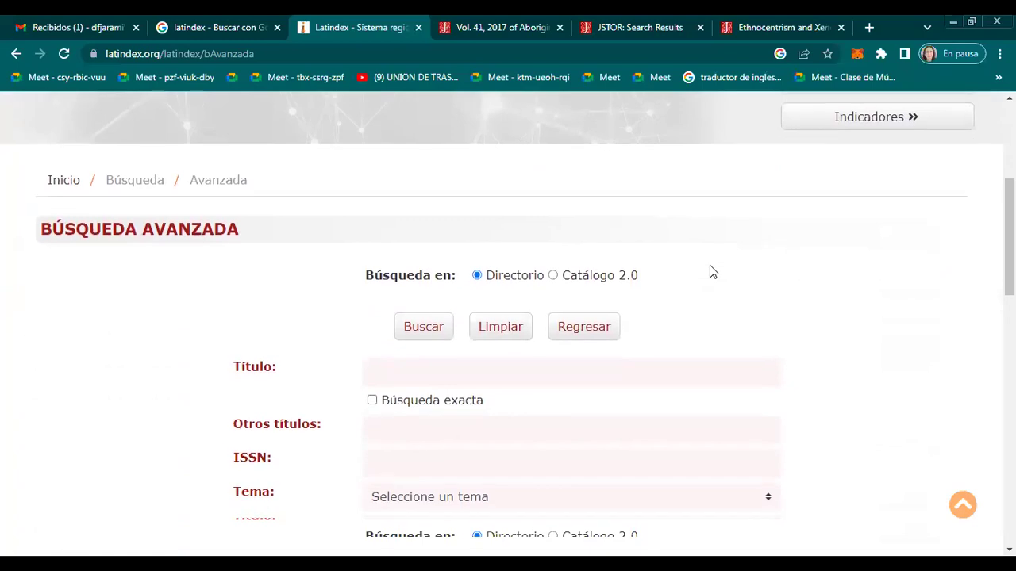
pyautogui.scroll(-3, 710, 266)
pyautogui.scroll(2, 686, 261)
pyautogui.scroll(-2, 645, 282)
pyautogui.scroll(3, 485, 286)
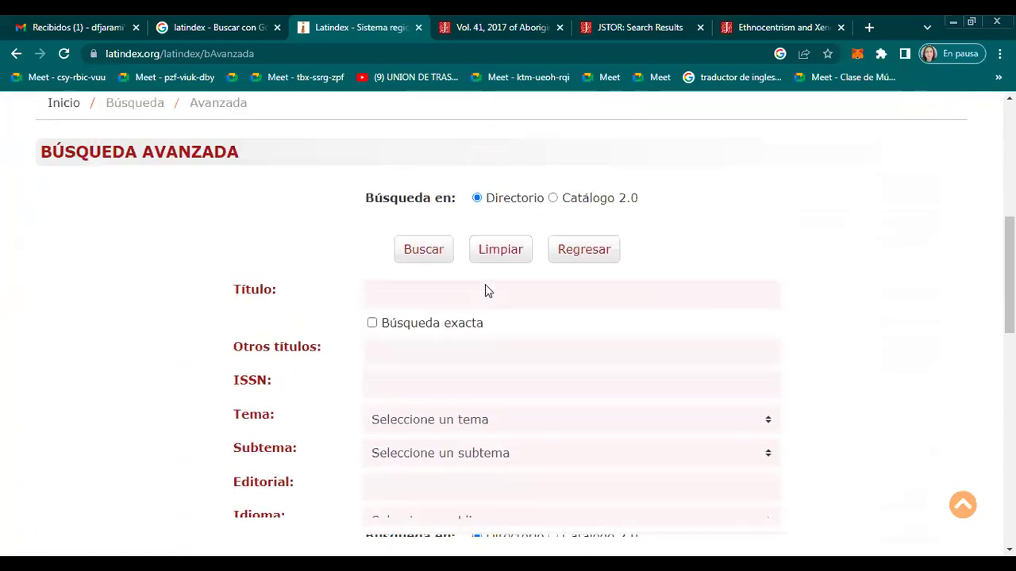
pyautogui.scroll(-3, 567, 296)
pyautogui.click(567, 254)
pyautogui.scroll(3, 567, 278)
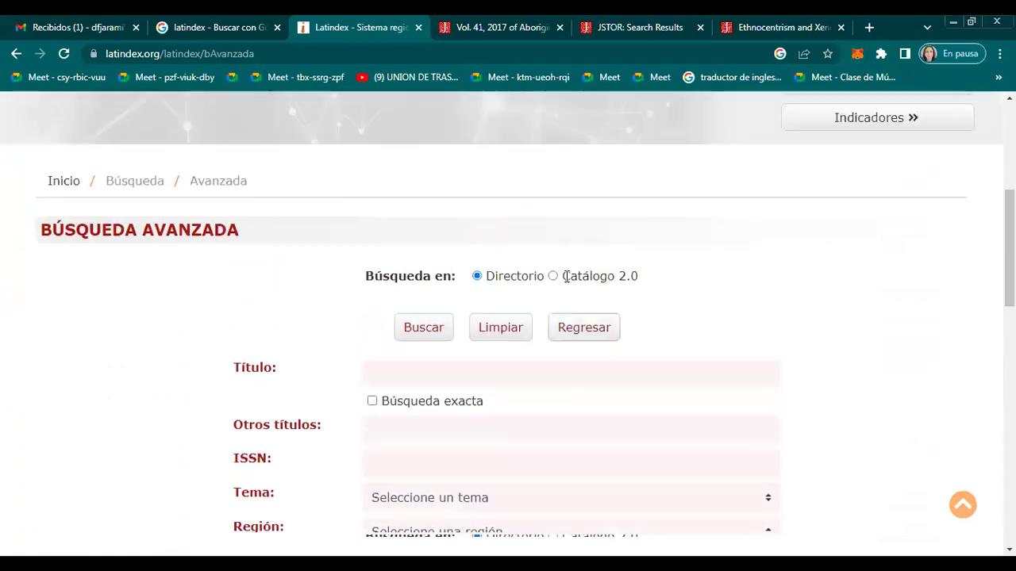
# Set the advanced search theme to Ciencias Agrícolas and the subtheme to Agronomía
pyautogui.scroll(-3, 570, 290)
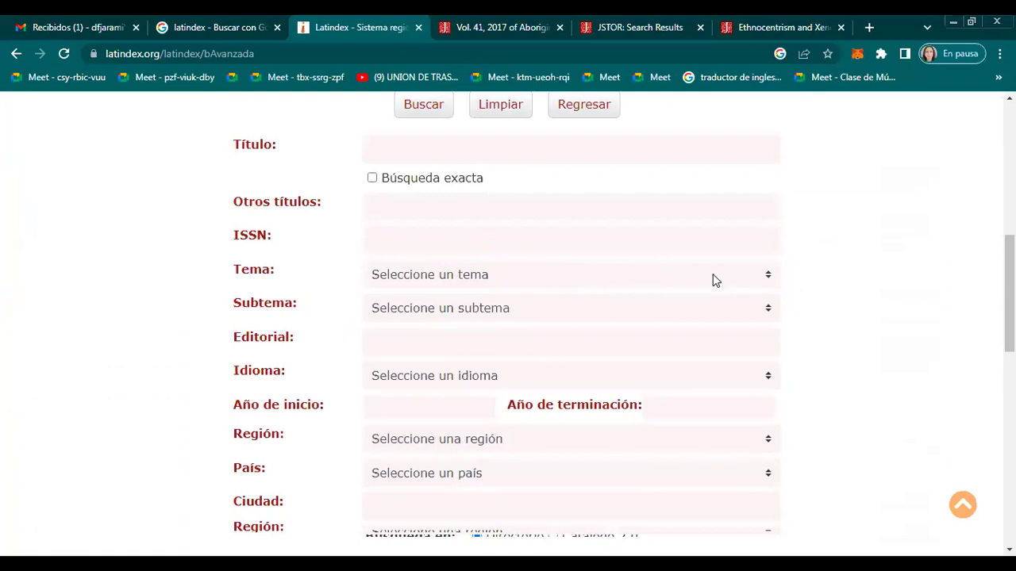
pyautogui.click(766, 278)
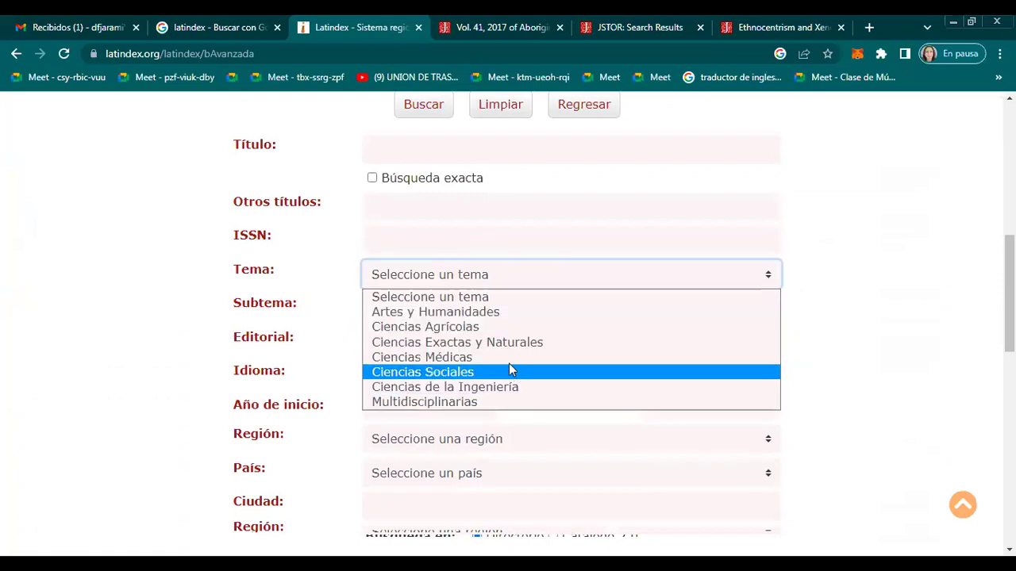
pyautogui.click(442, 327)
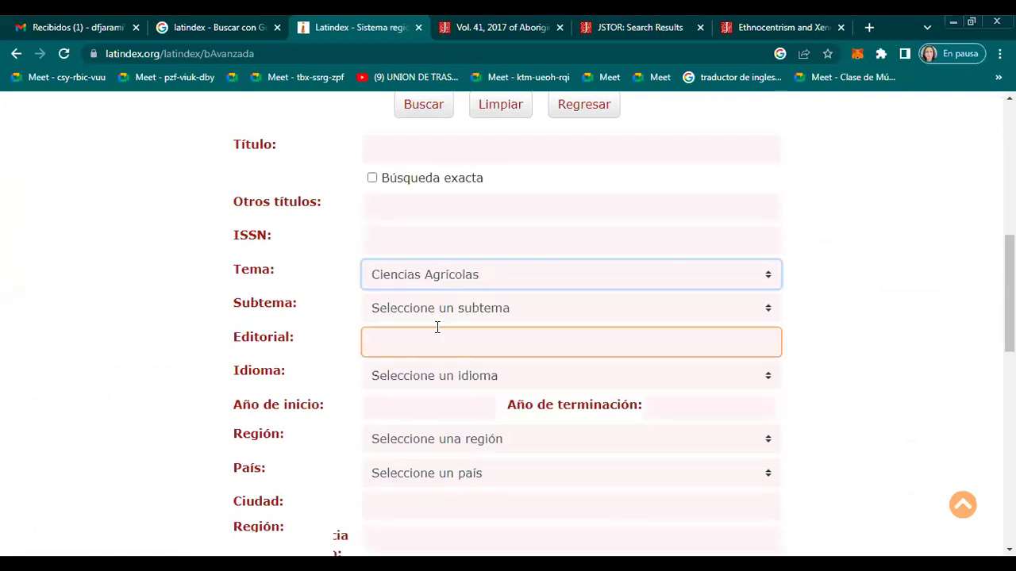
pyautogui.click(439, 309)
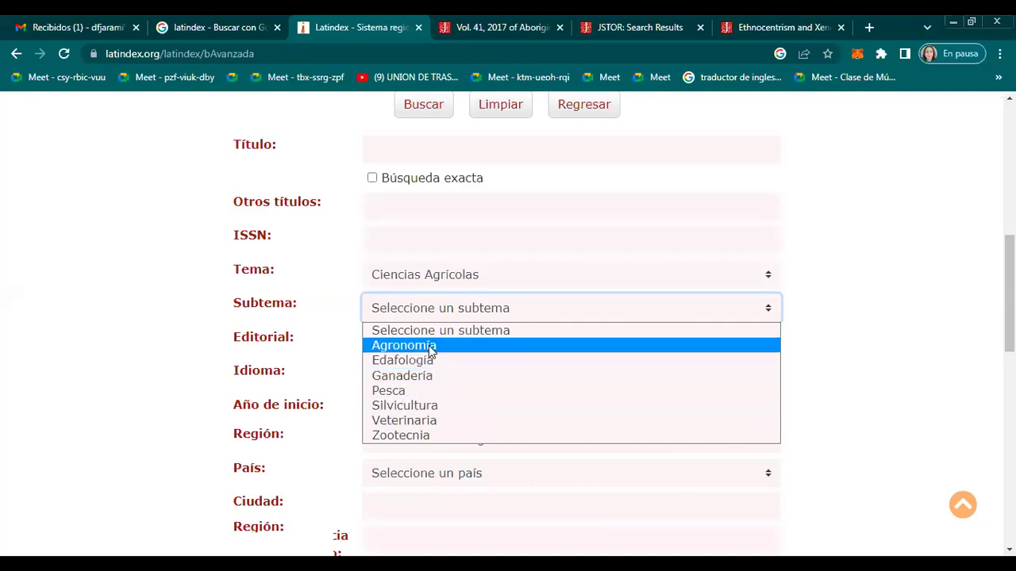
pyautogui.click(431, 347)
# Show the language options of the advanced search form without choosing one
pyautogui.scroll(-2, 815, 320)
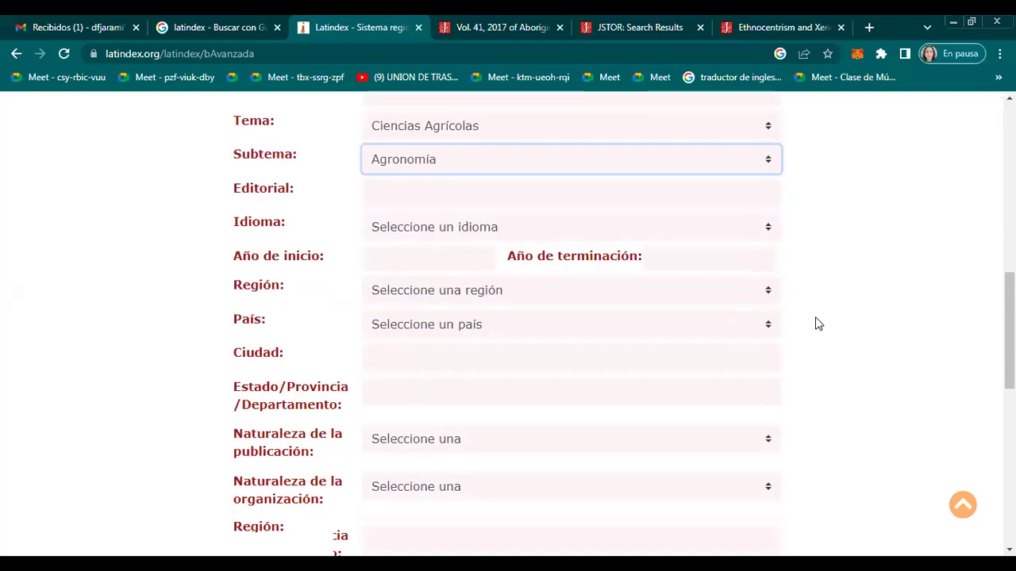
pyautogui.click(765, 229)
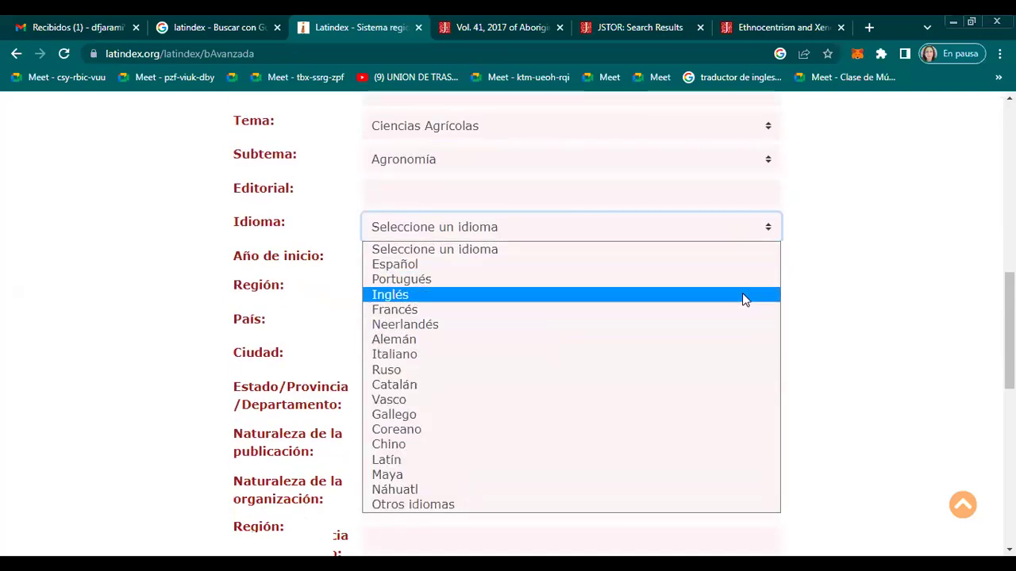
pyautogui.click(898, 286)
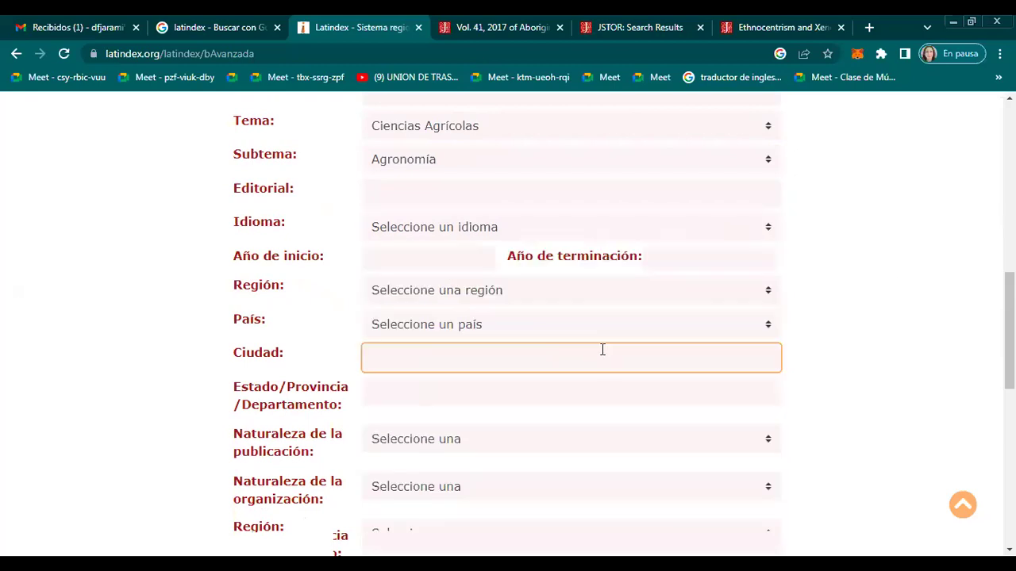
# Examine the country options and the remaining filters of the advanced search form, from publication type to indexing
pyautogui.click(658, 326)
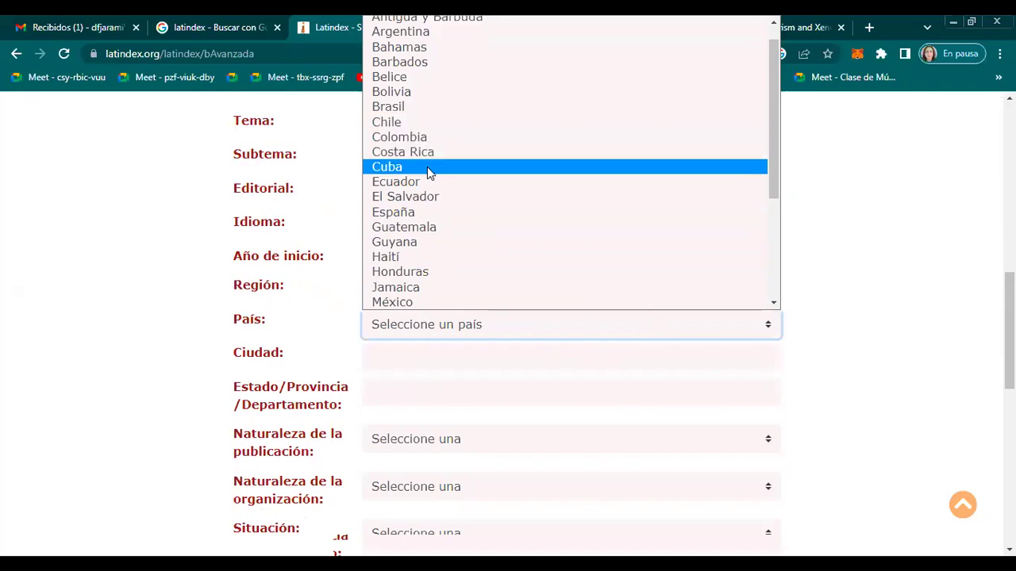
pyautogui.scroll(1, 427, 167)
pyautogui.scroll(-4, 854, 323)
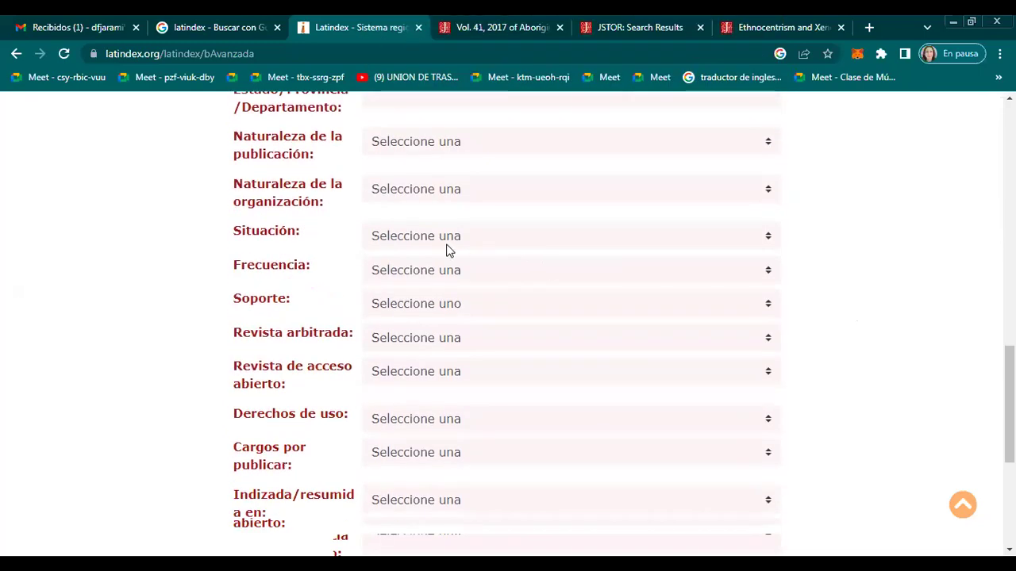
pyautogui.scroll(-2, 445, 252)
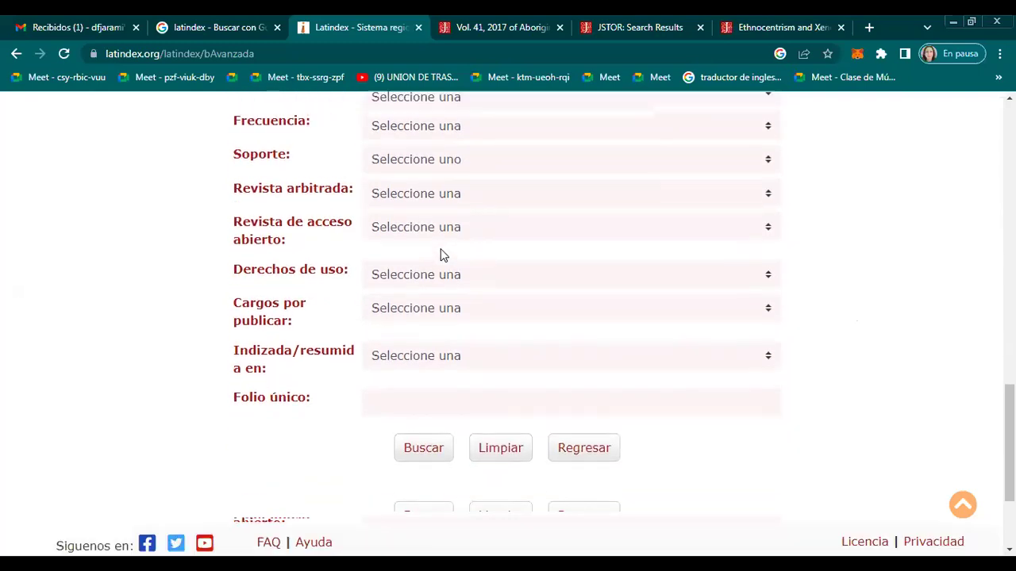
pyautogui.scroll(3, 441, 249)
pyautogui.scroll(-3, 443, 253)
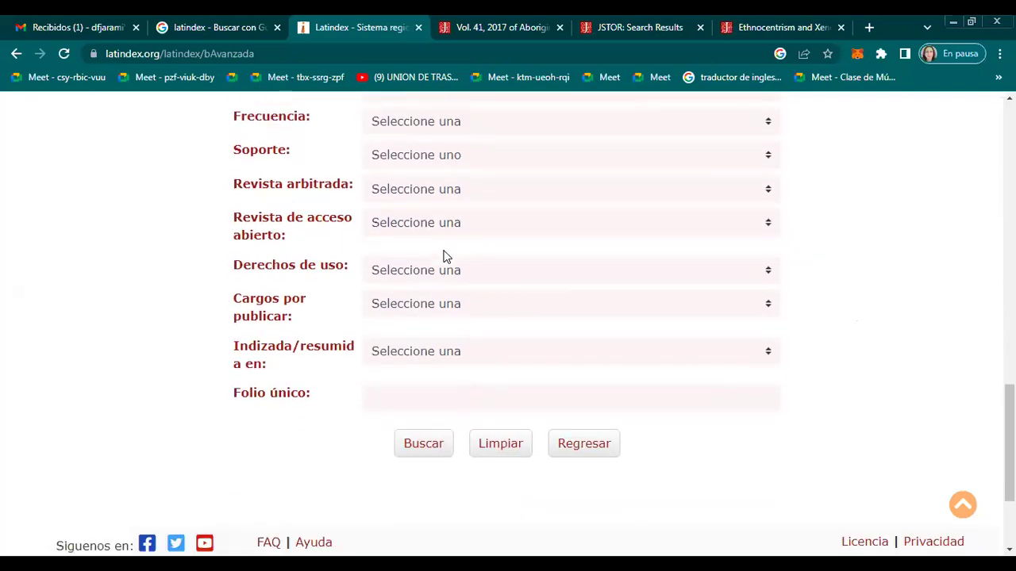
pyautogui.scroll(6, 591, 390)
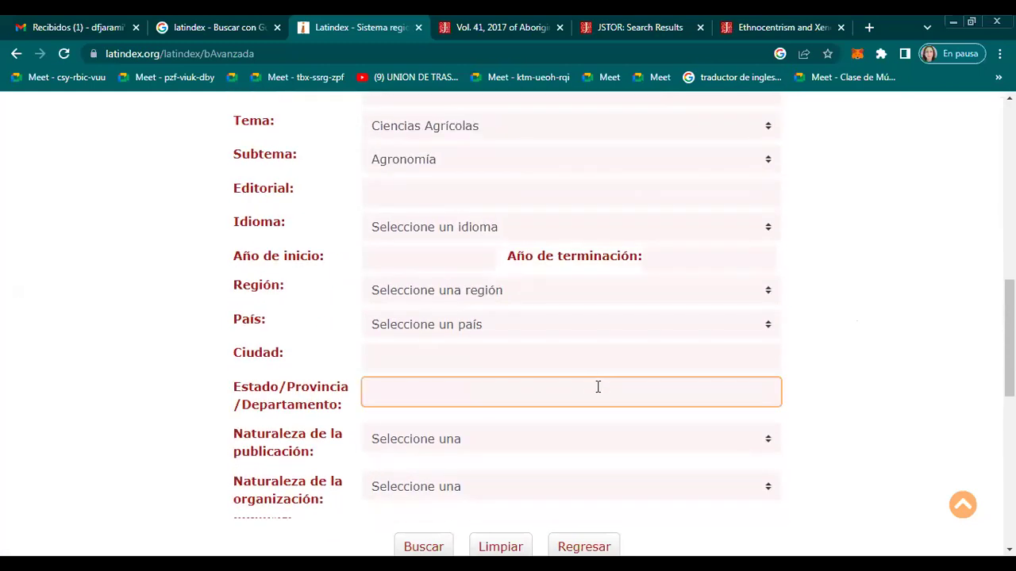
pyautogui.scroll(3, 598, 386)
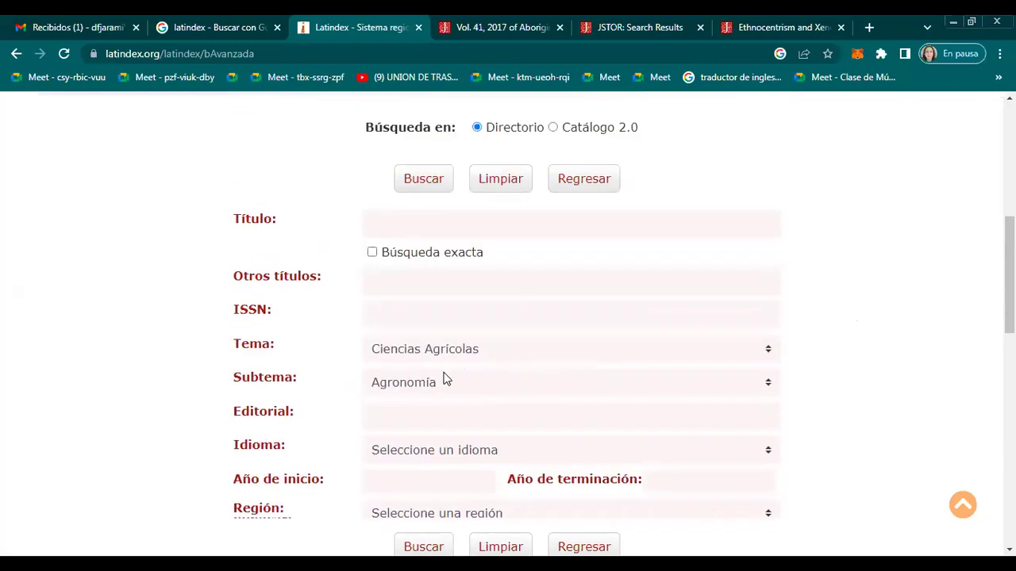
# Run the advanced directory search for Ciencias Agrícolas journals with subtopic Agronomía and review the results table
pyautogui.scroll(-9, 448, 369)
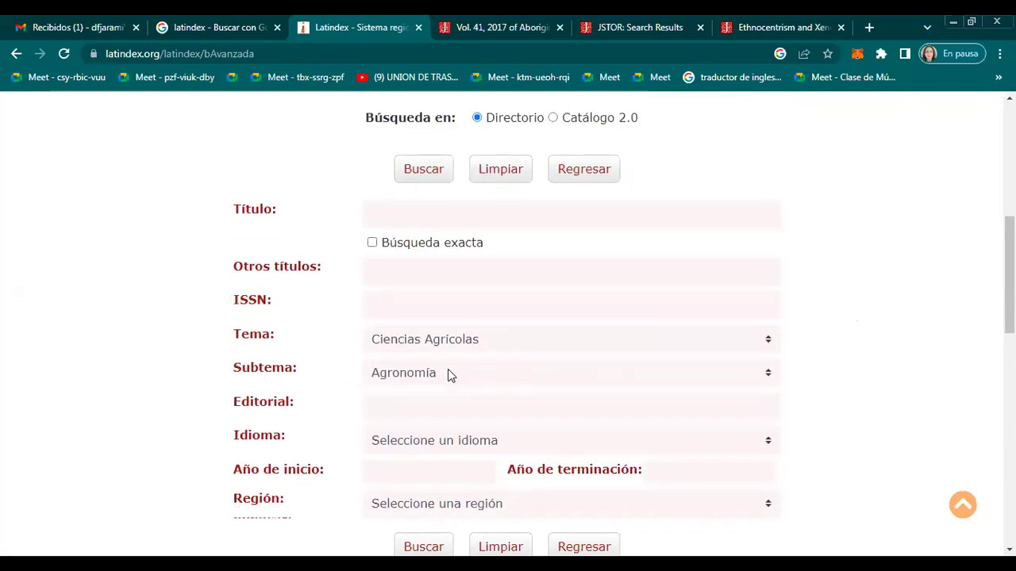
pyautogui.scroll(-3, 449, 369)
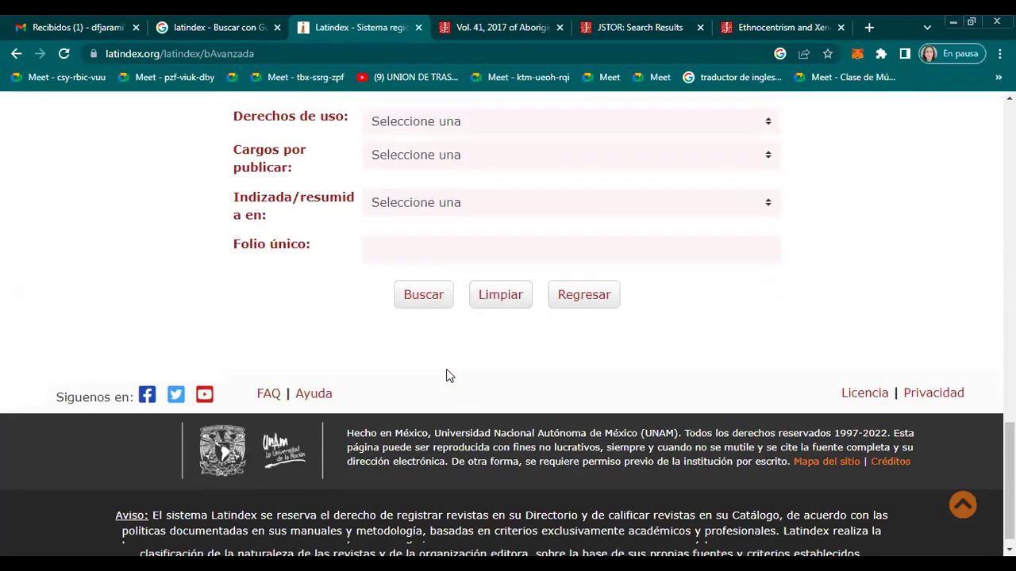
pyautogui.click(424, 295)
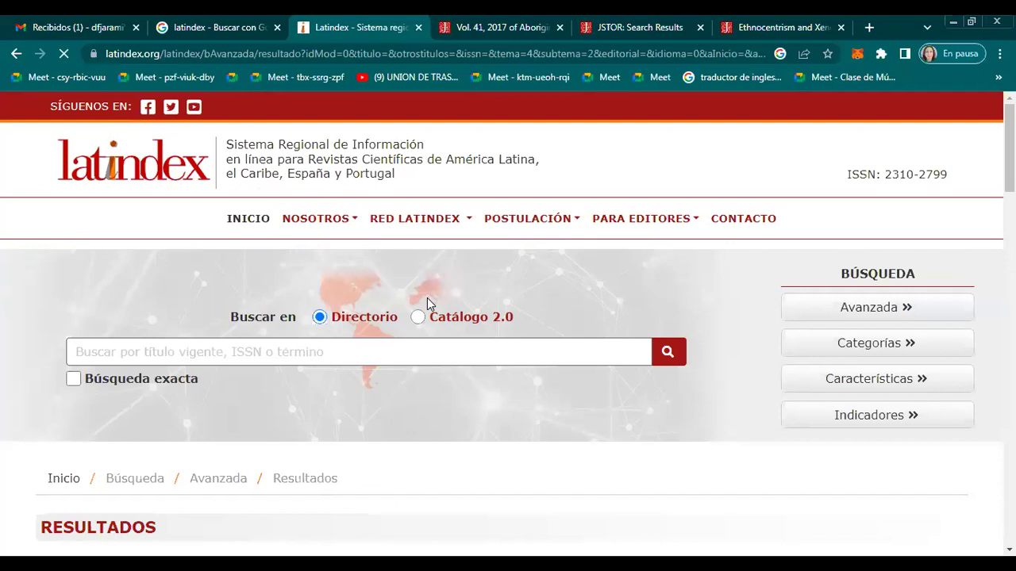
pyautogui.scroll(-6, 448, 289)
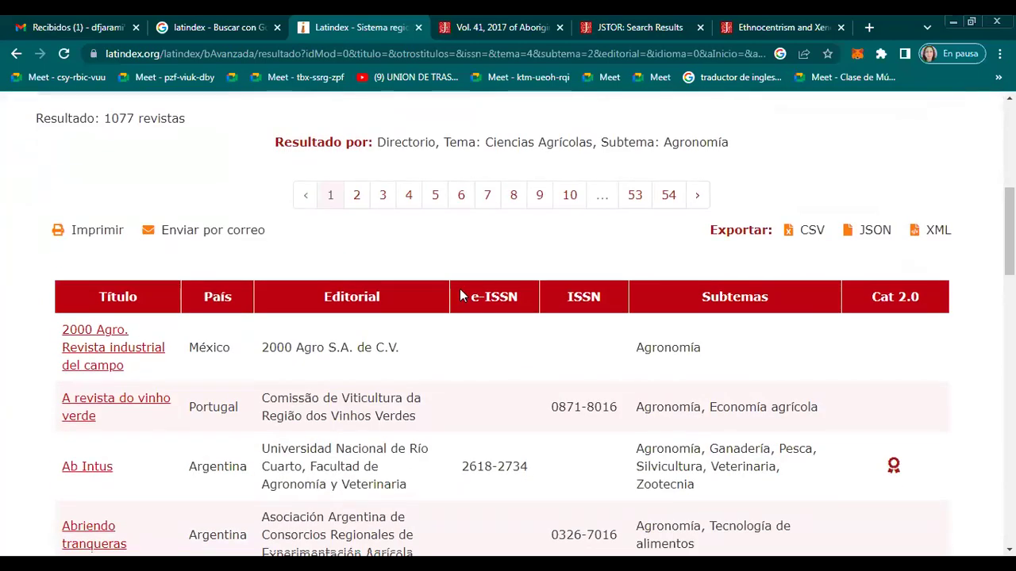
pyautogui.scroll(-2, 460, 295)
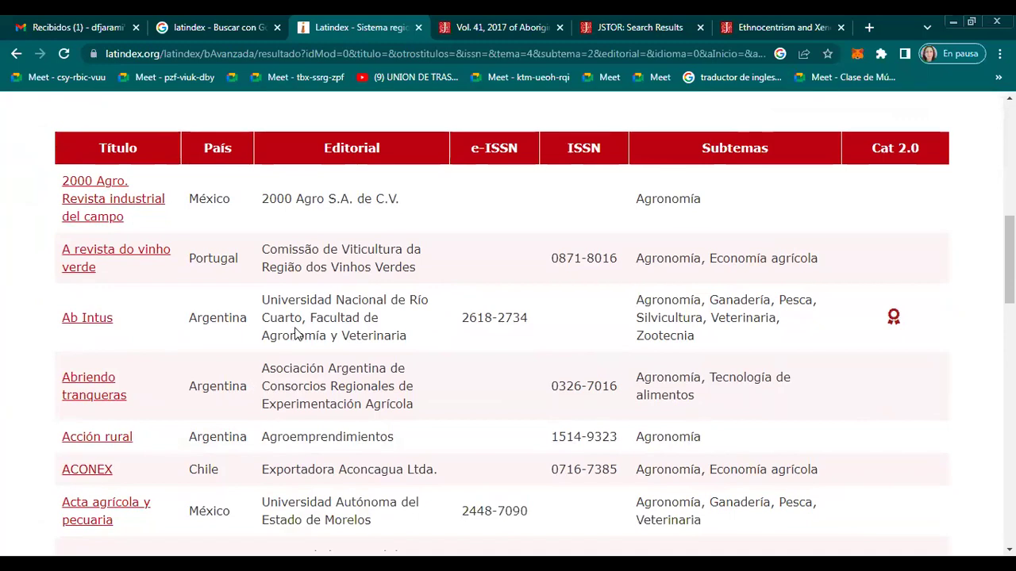
pyautogui.scroll(3, 292, 336)
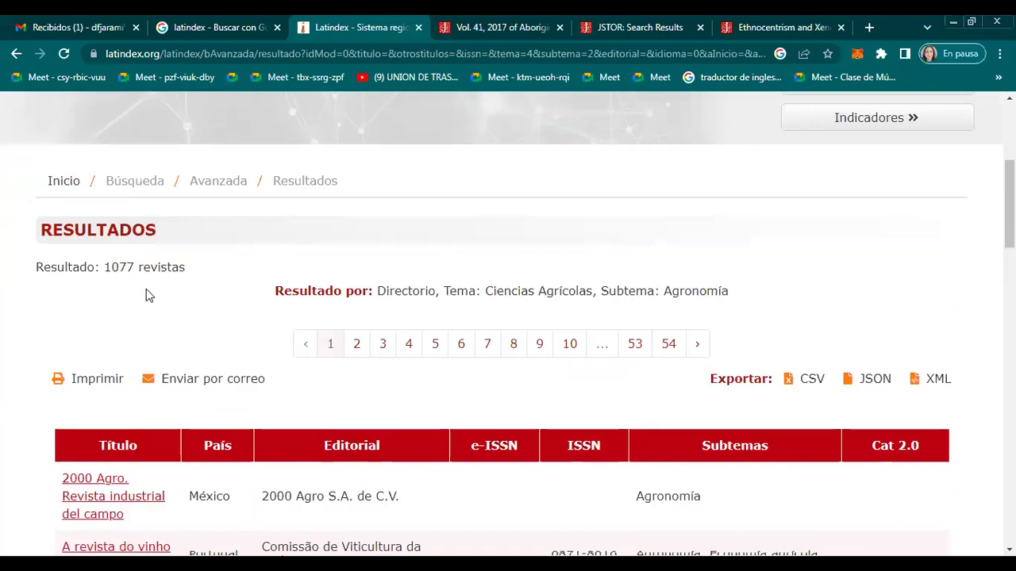
pyautogui.scroll(-3, 230, 334)
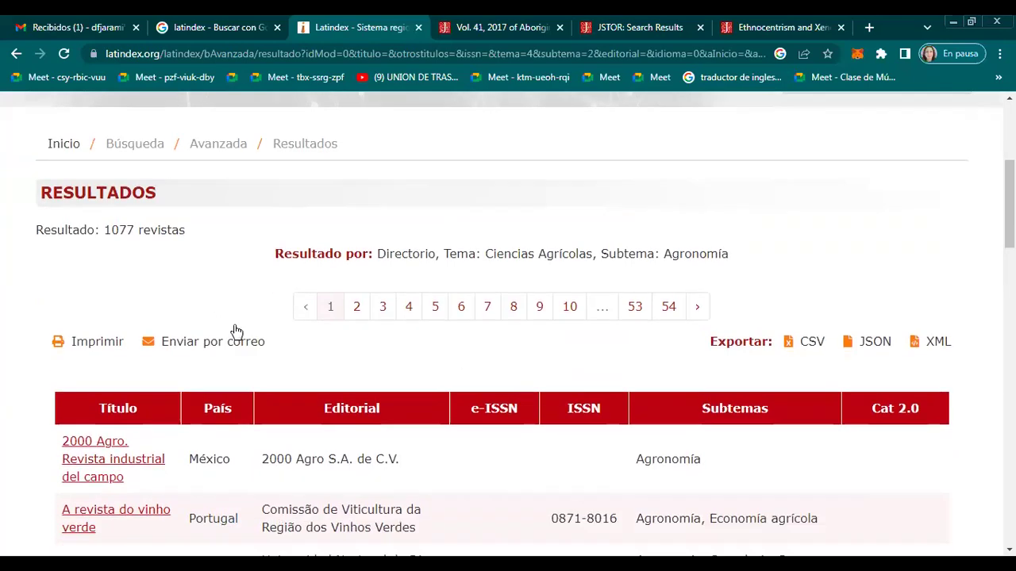
pyautogui.scroll(-5, 936, 369)
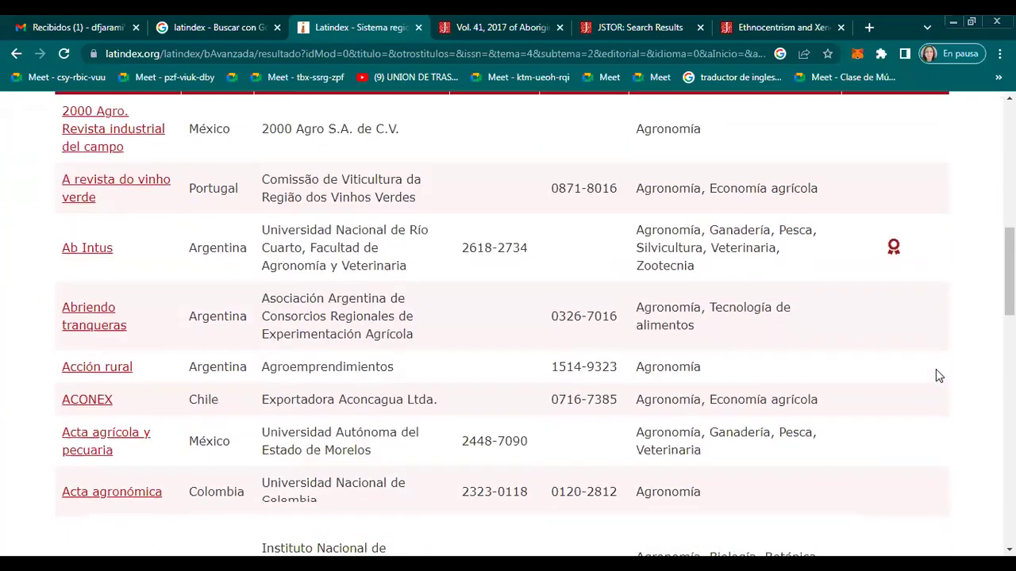
pyautogui.scroll(3, 934, 390)
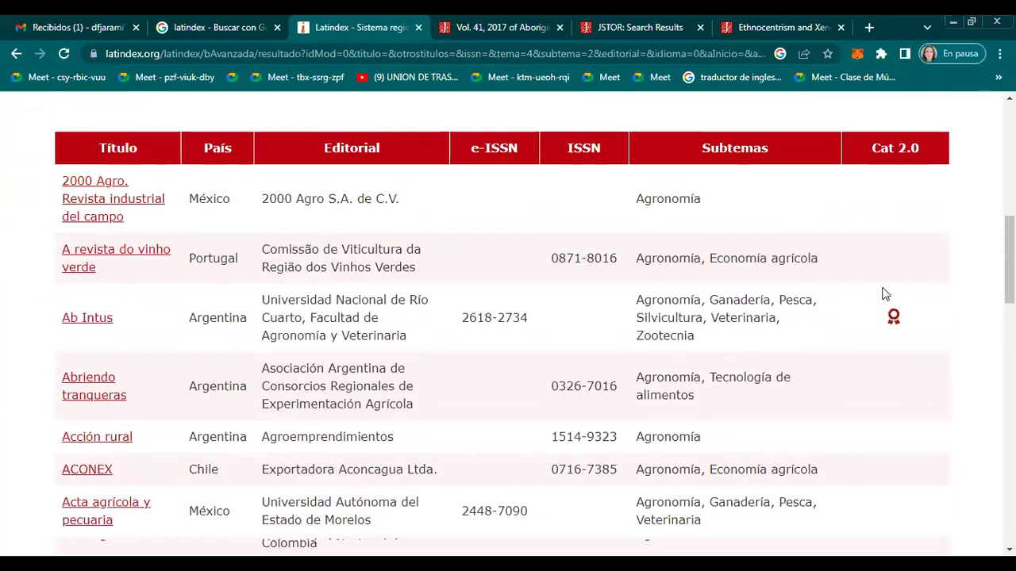
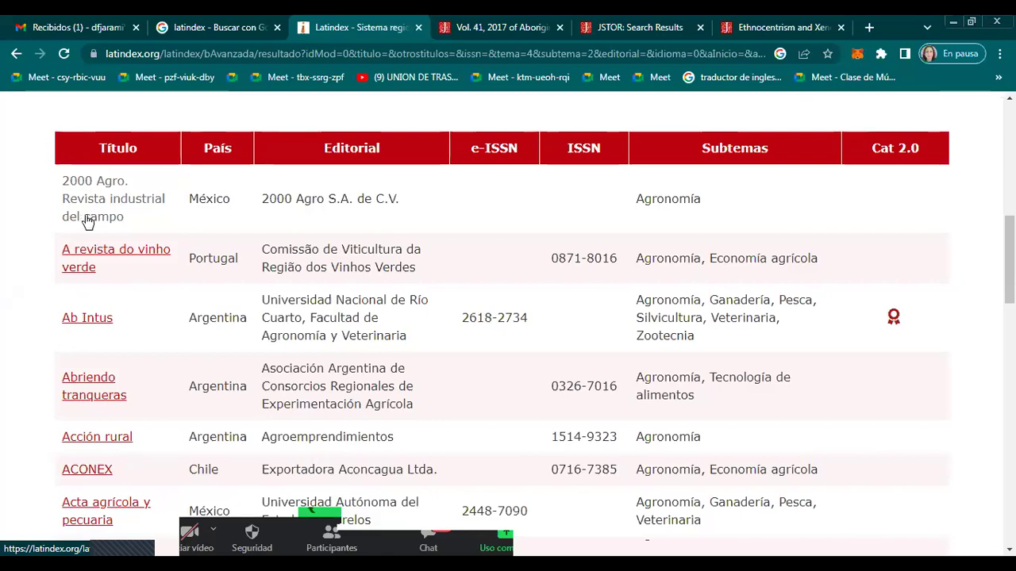
# Open the record of "2000 Agro. Revista industrial del campo" and examine its print journal data
pyautogui.click(88, 222)
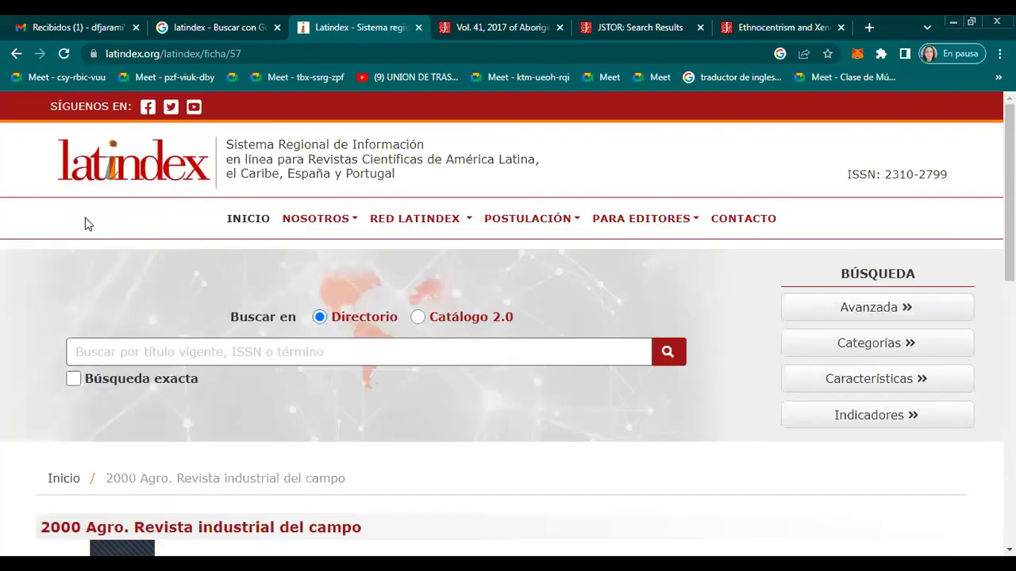
pyautogui.scroll(-5, 84, 220)
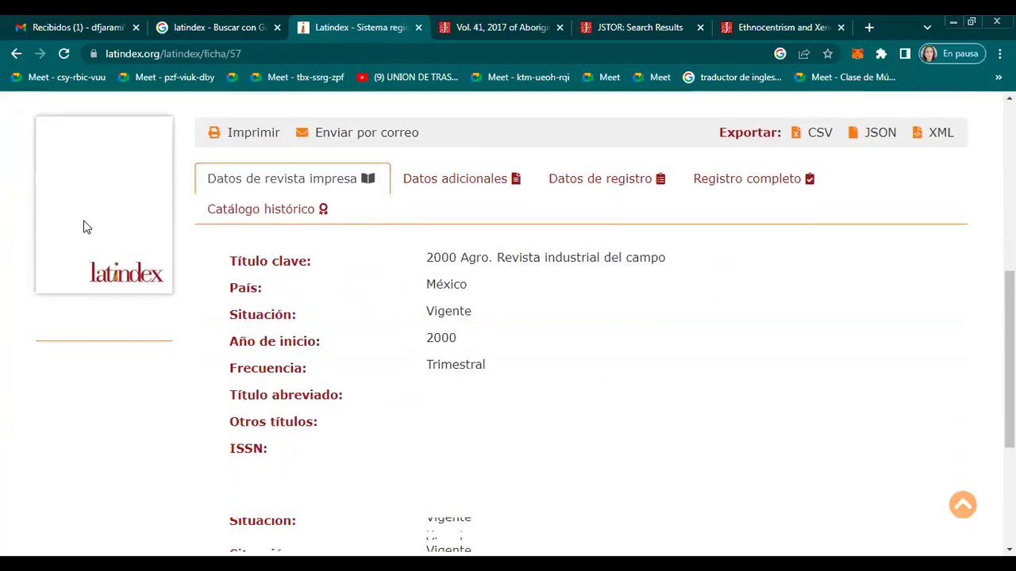
pyautogui.scroll(1, 422, 362)
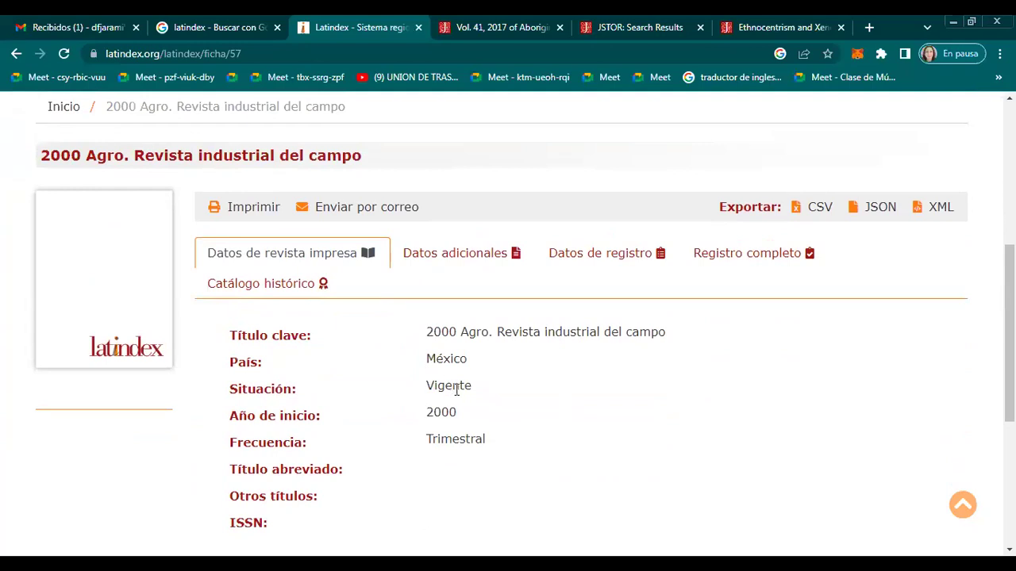
pyautogui.scroll(2, 454, 401)
pyautogui.scroll(-2, 452, 398)
pyautogui.scroll(-2, 273, 337)
pyautogui.scroll(2, 262, 338)
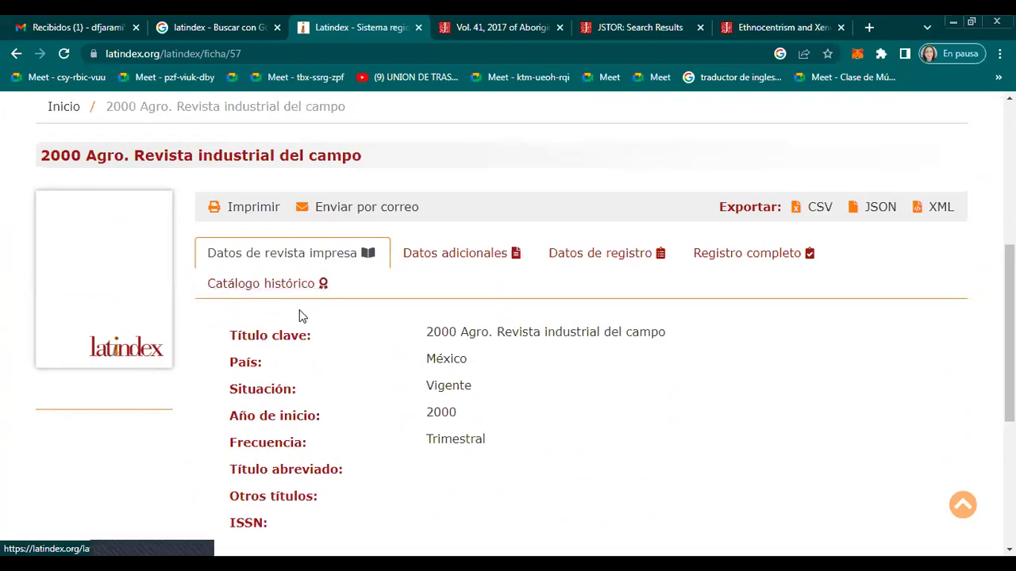
pyautogui.scroll(-1, 296, 344)
pyautogui.scroll(1, 297, 344)
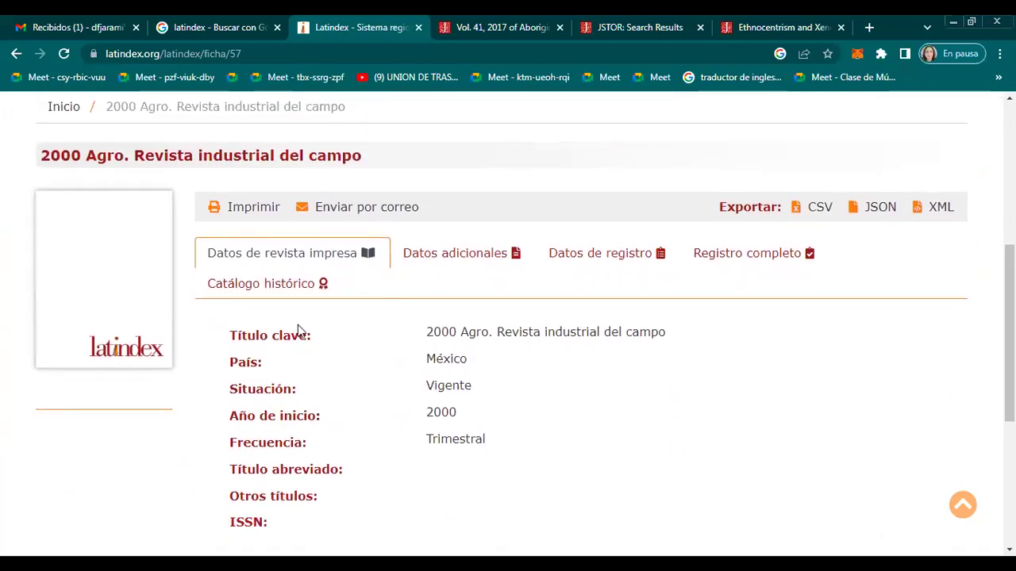
# Return to the results, open the record of the journal Ab Intus and read its description and catalogue information
pyautogui.click(17, 54)
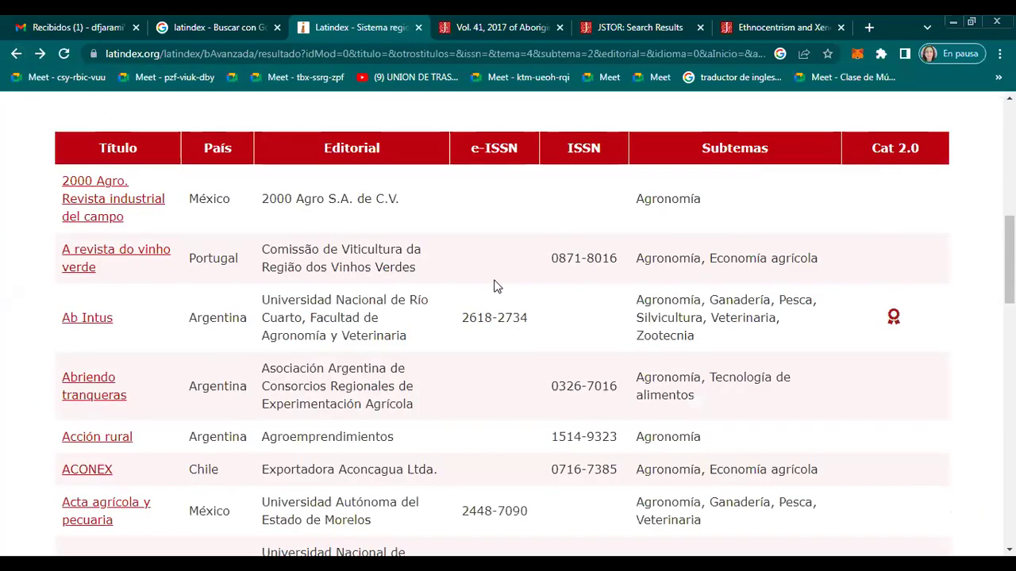
pyautogui.click(101, 321)
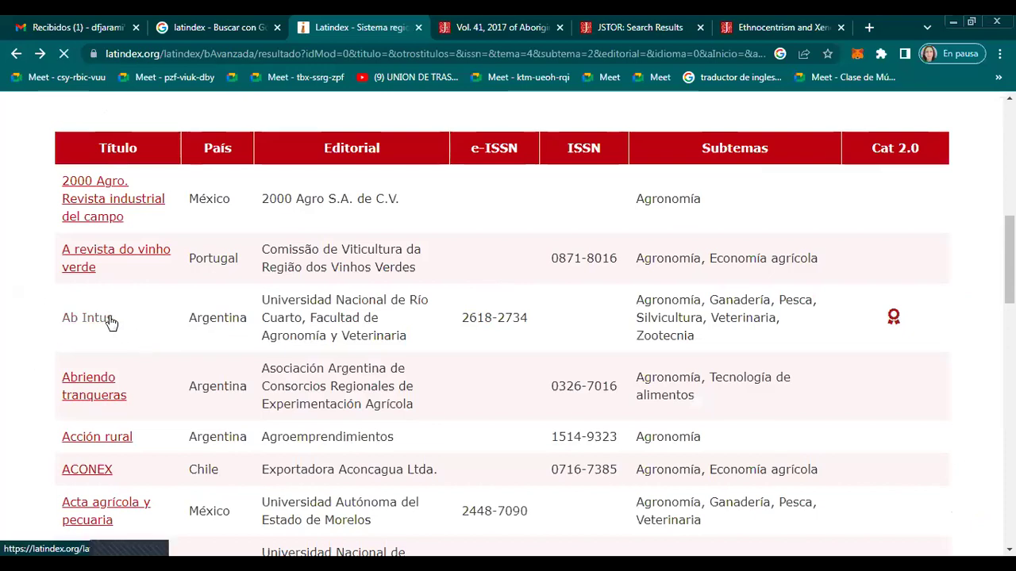
pyautogui.scroll(-3, 205, 332)
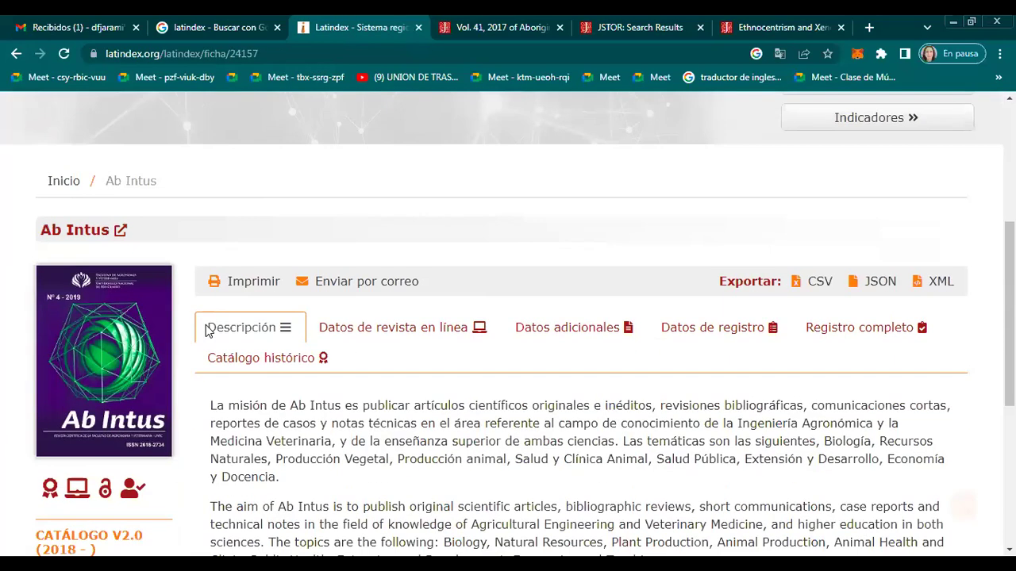
pyautogui.scroll(-3, 206, 332)
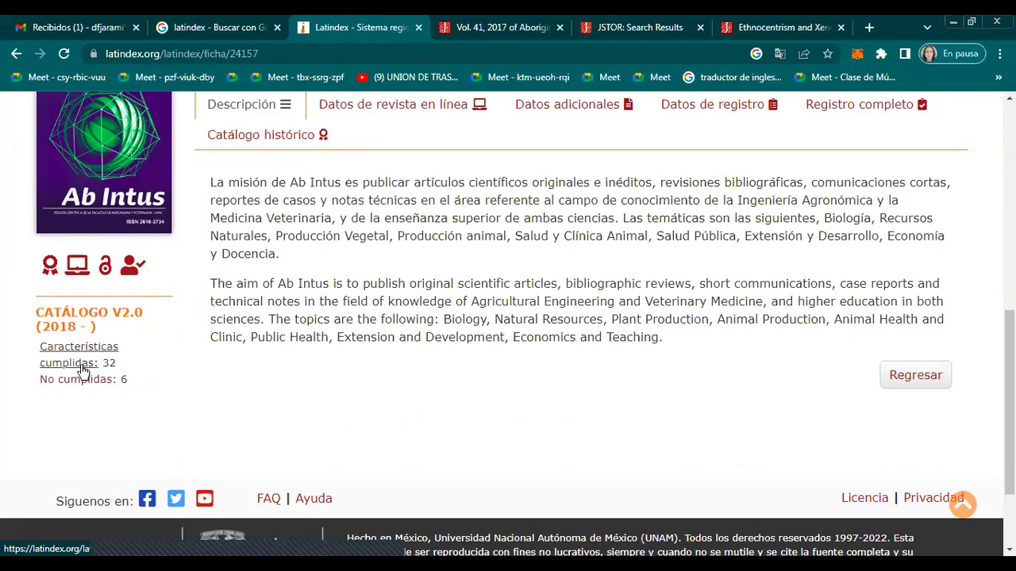
# Open the list of Catálogo v2.0 characteristics that Ab Intus meets and review its categories
pyautogui.click(82, 368)
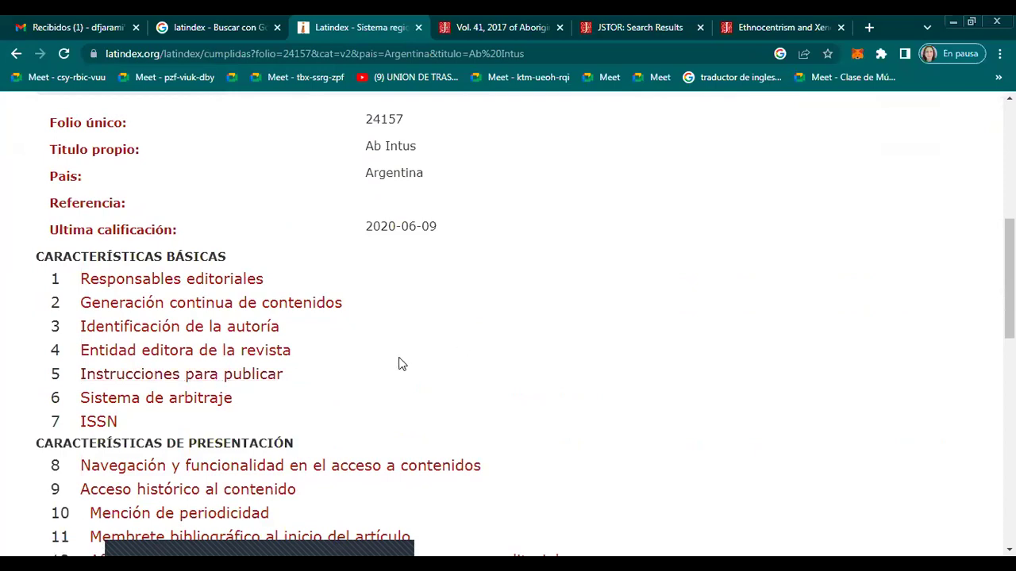
pyautogui.scroll(-1, 402, 364)
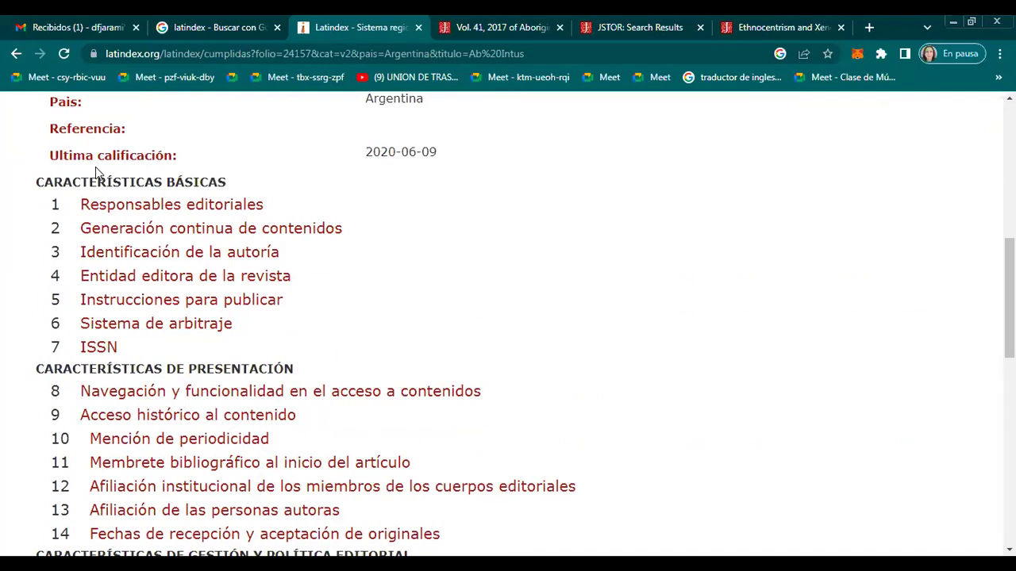
pyautogui.scroll(-1, 271, 261)
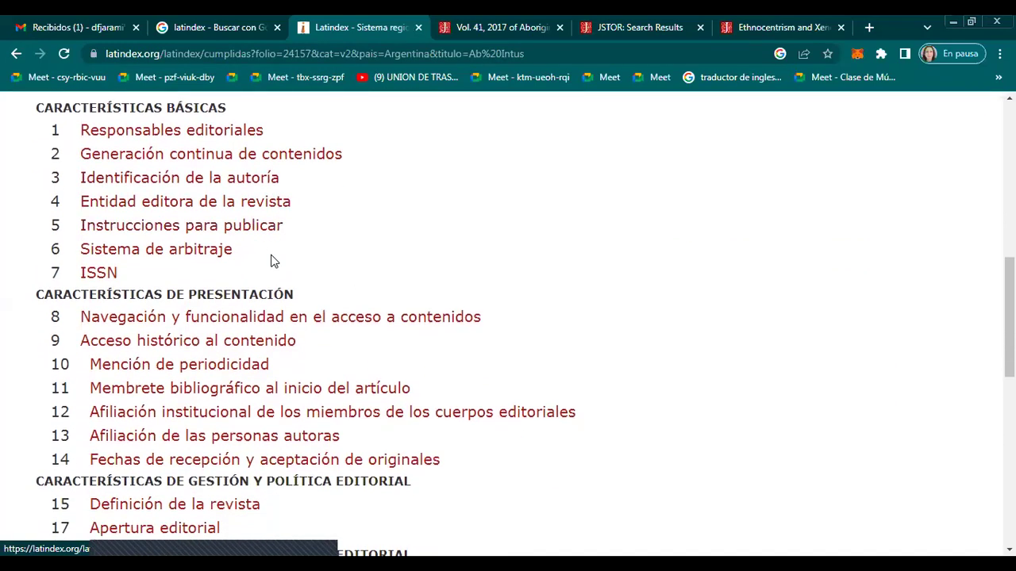
pyautogui.scroll(-1, 278, 314)
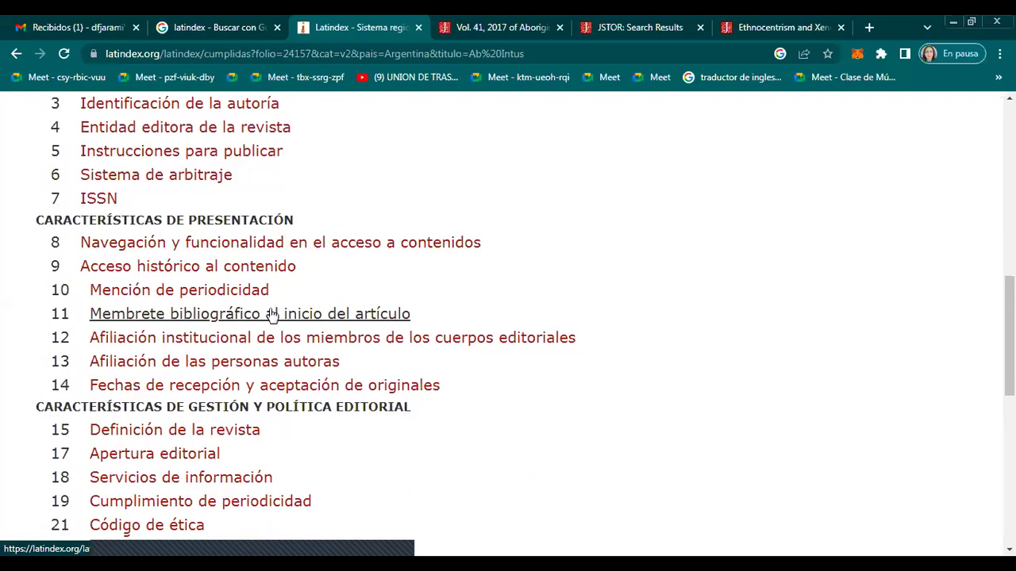
pyautogui.scroll(-2, 282, 333)
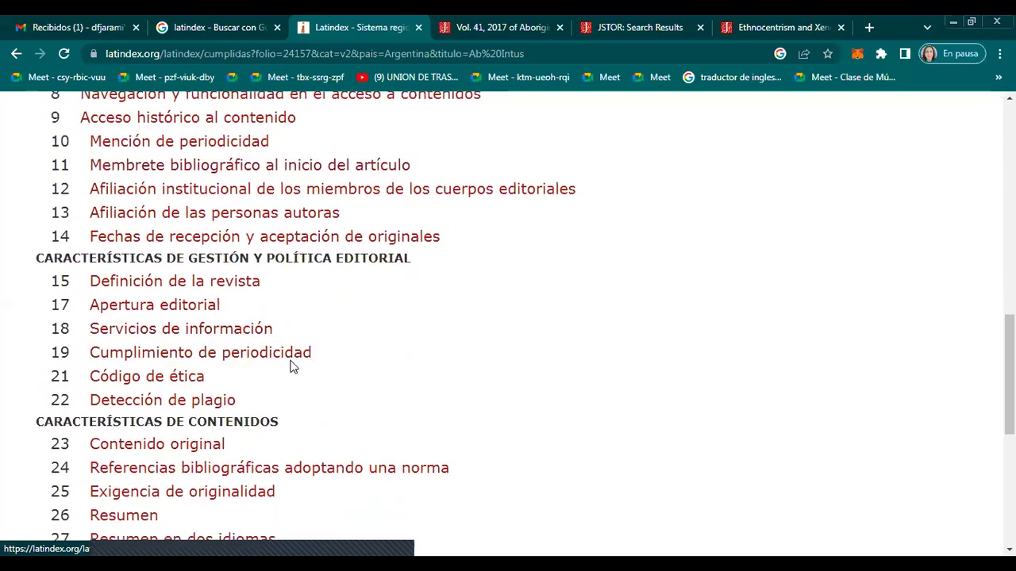
pyautogui.scroll(8, 290, 365)
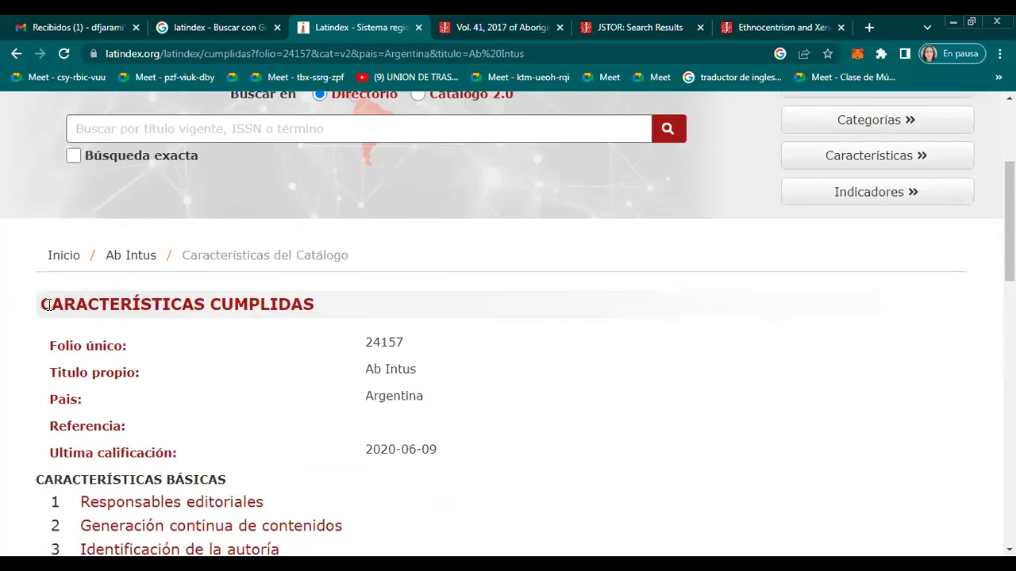
# Go back to the Ab Intus record and review the list of catalogue characteristics it does not meet
pyautogui.click(15, 53)
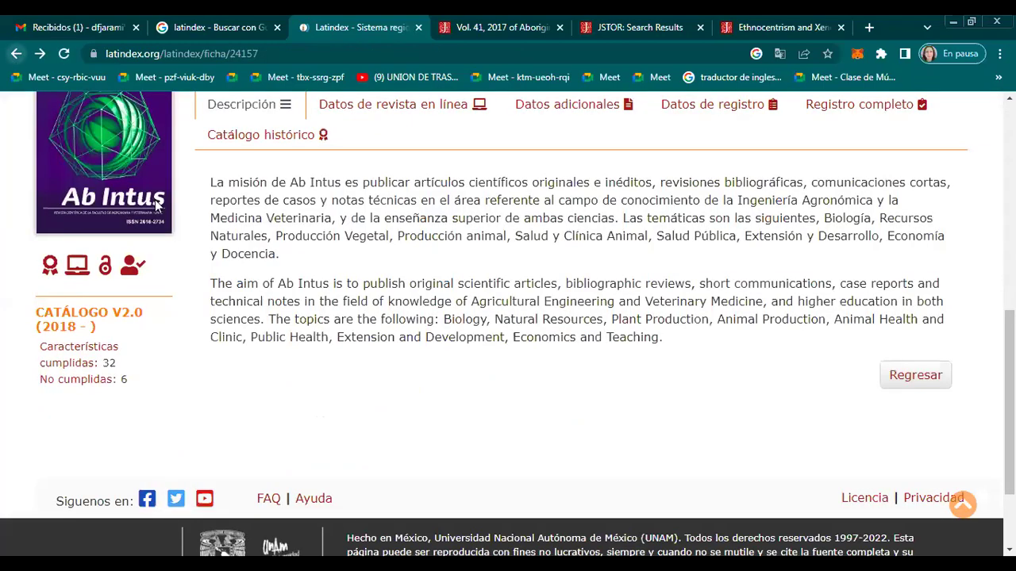
pyautogui.click(102, 381)
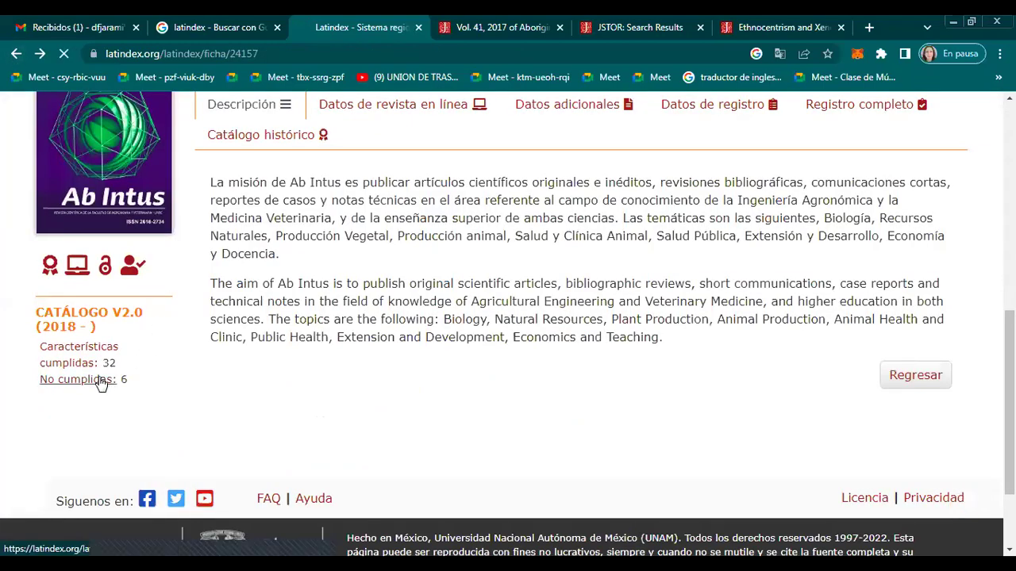
pyautogui.scroll(-4, 410, 415)
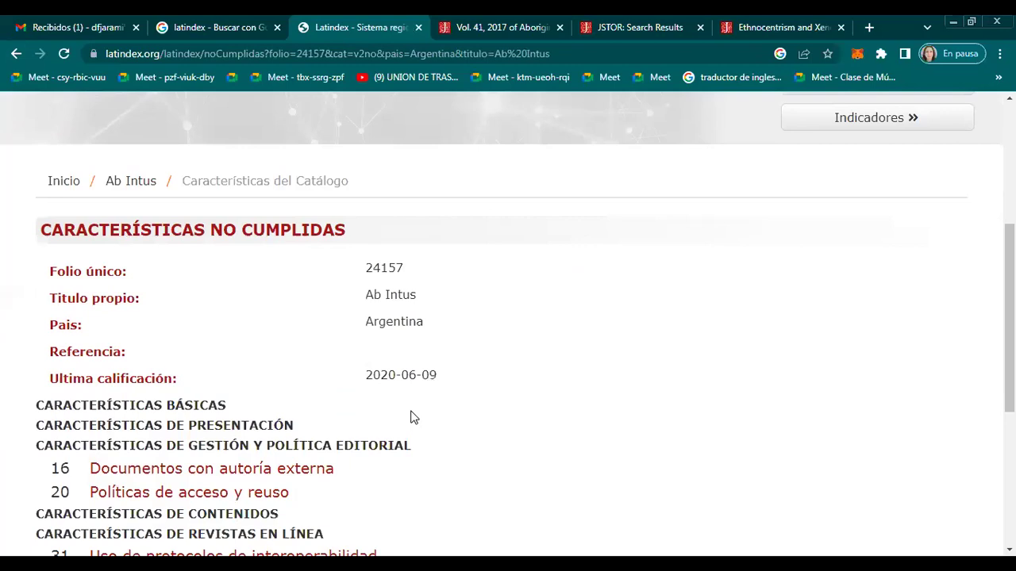
pyautogui.scroll(-2, 412, 418)
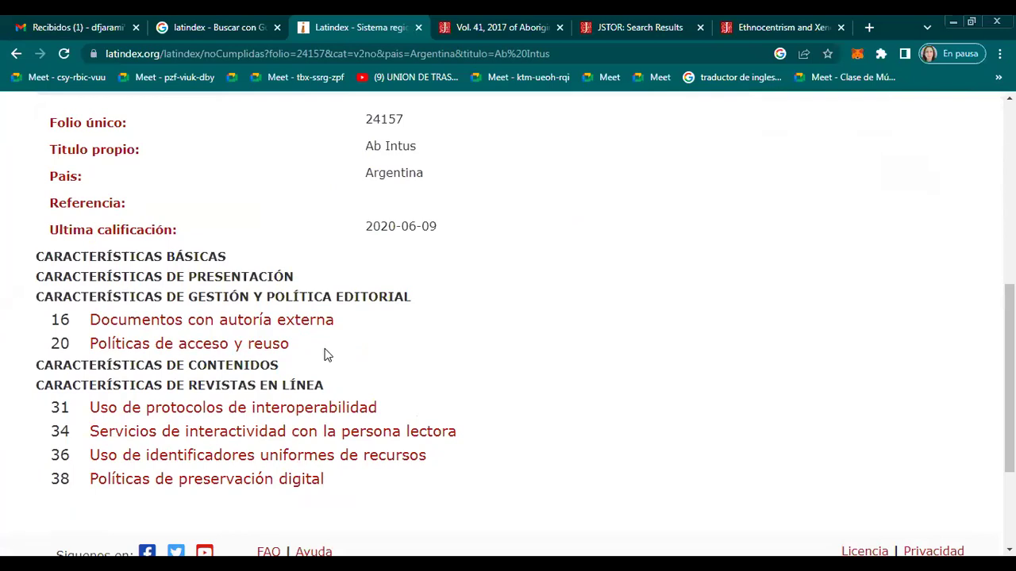
# Return to the Ab Intus record and review its additional data, highlighting the Directory of Open Access Journals (DOAJ) entry under Indizaciones
pyautogui.scroll(3, 381, 429)
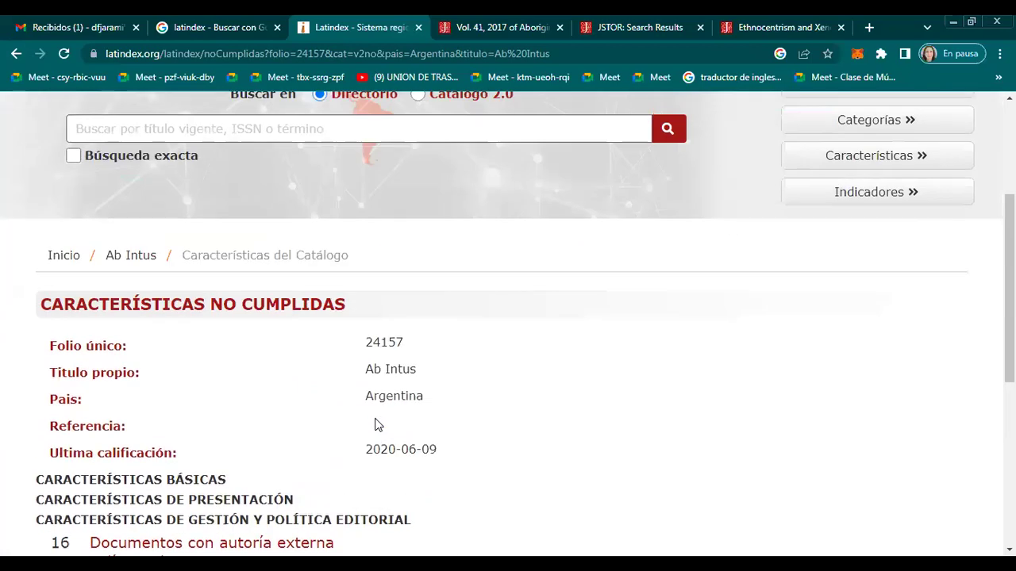
pyautogui.click(16, 53)
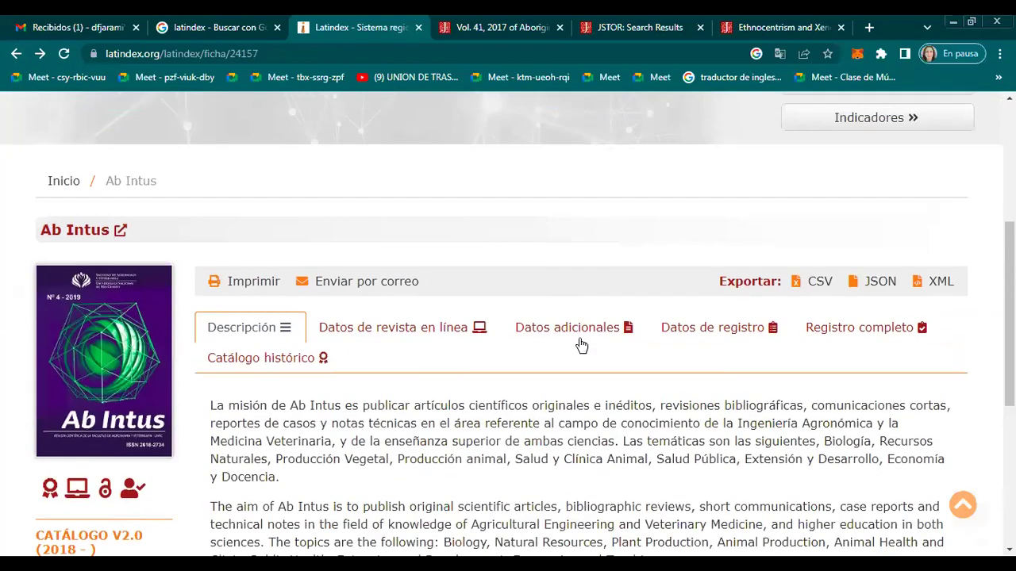
pyautogui.click(577, 330)
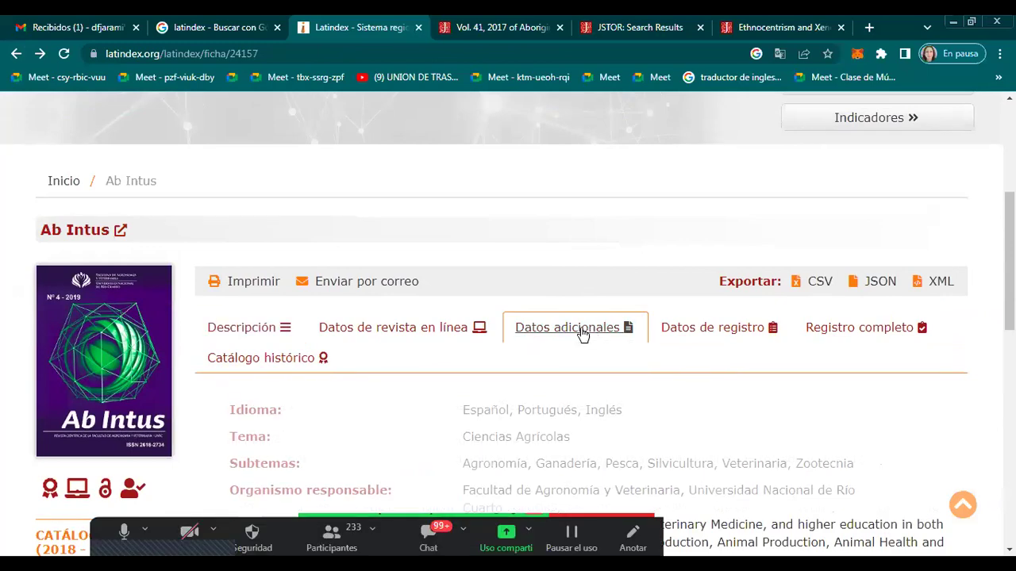
pyautogui.scroll(-1, 580, 339)
pyautogui.scroll(-3, 578, 338)
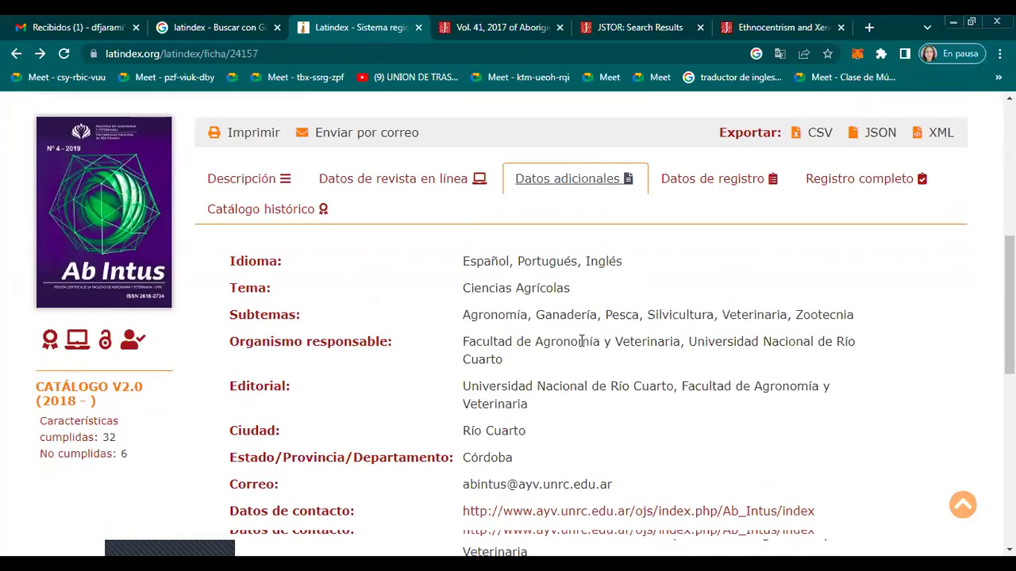
pyautogui.scroll(-3, 581, 341)
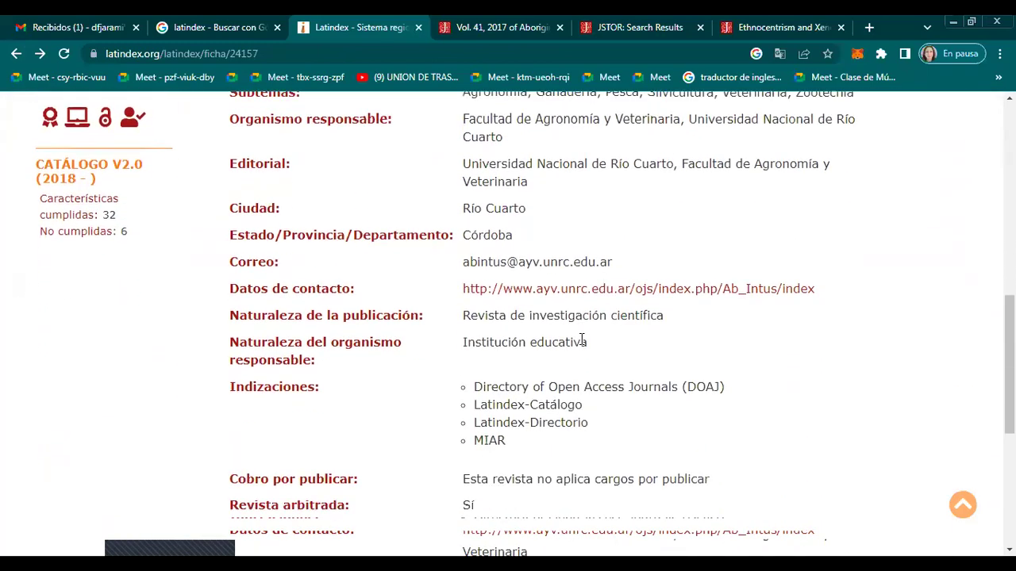
pyautogui.scroll(-2, 582, 339)
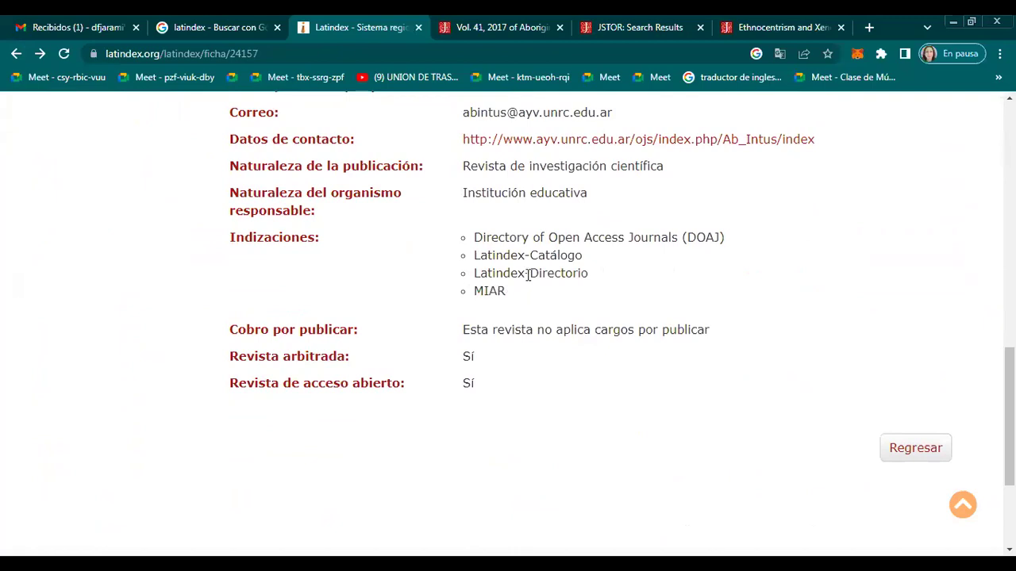
pyautogui.moveTo(730, 235); pyautogui.dragTo(474, 236)
# Open the journal search by catalogue characteristics and bring up its filter form
pyautogui.scroll(4, 517, 318)
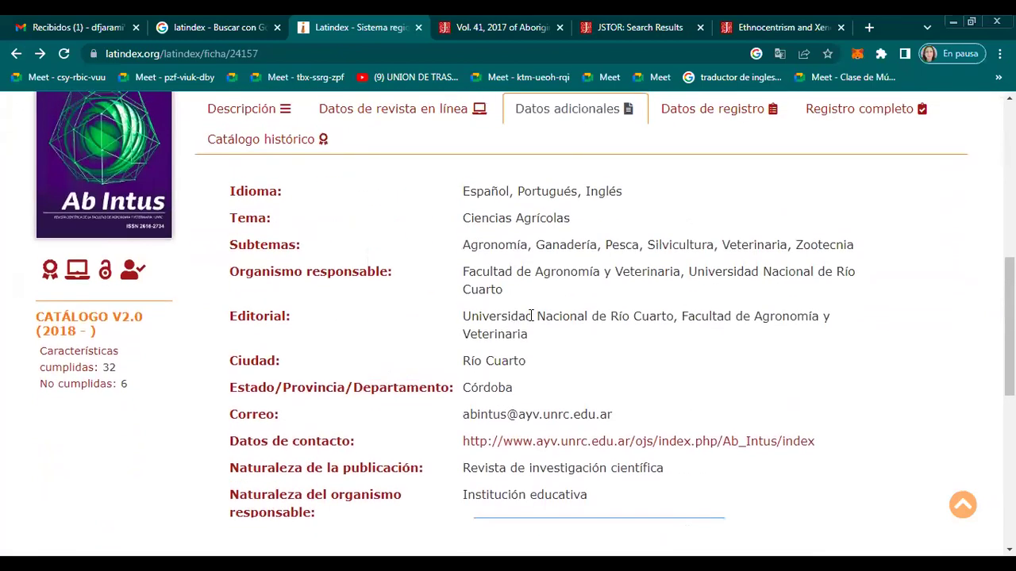
pyautogui.scroll(8, 610, 329)
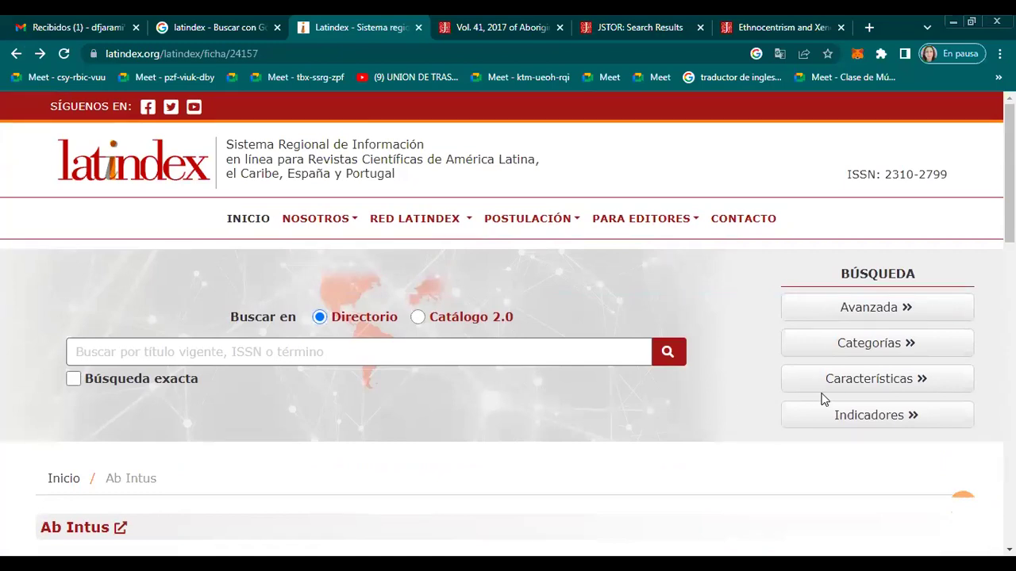
pyautogui.click(882, 388)
pyautogui.scroll(-3, 623, 416)
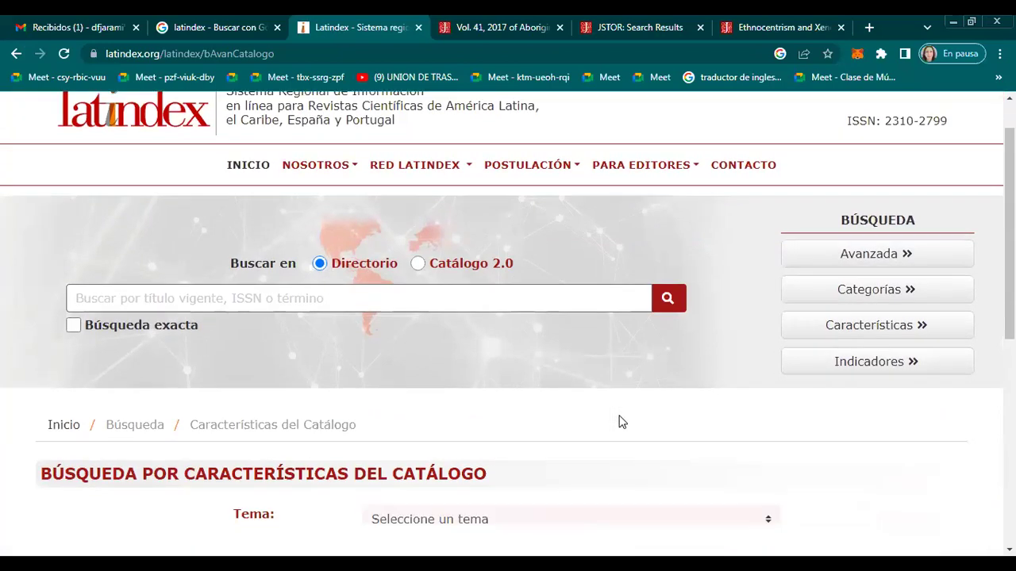
pyautogui.scroll(-1, 338, 345)
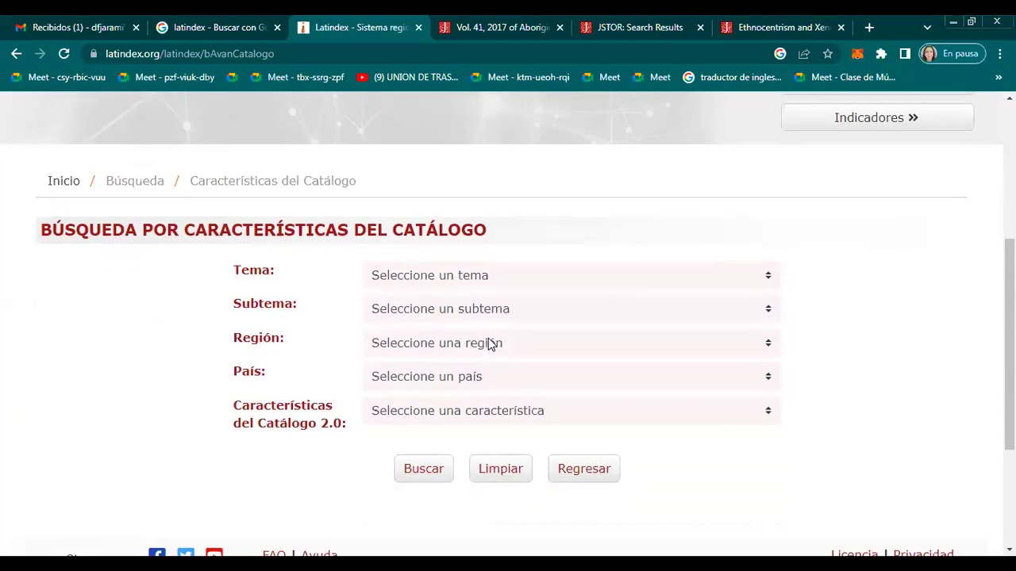
# Search the catalogue for journals with the region set to América Central and the country set to Honduras
pyautogui.click(489, 344)
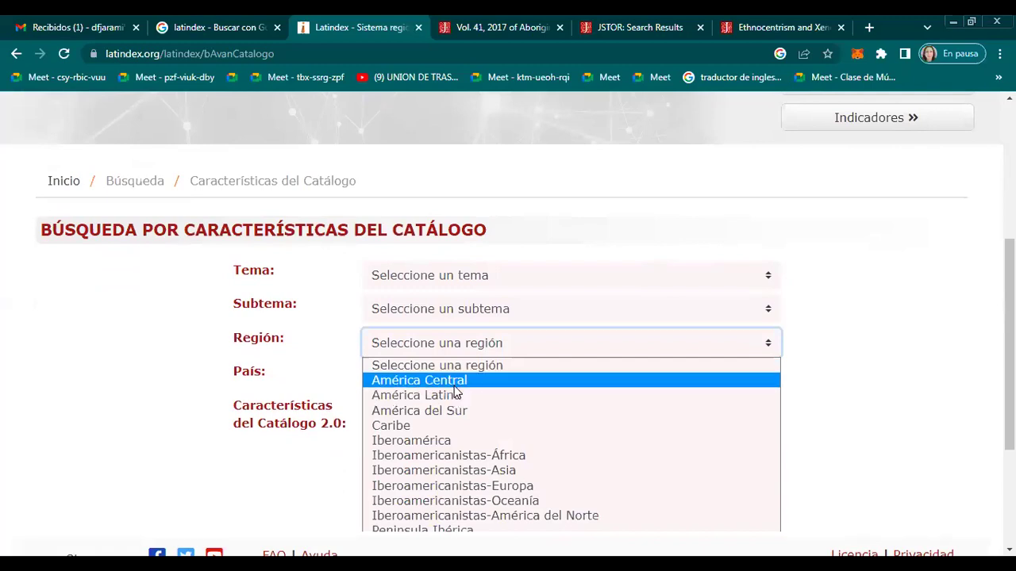
pyautogui.click(454, 386)
pyautogui.click(602, 383)
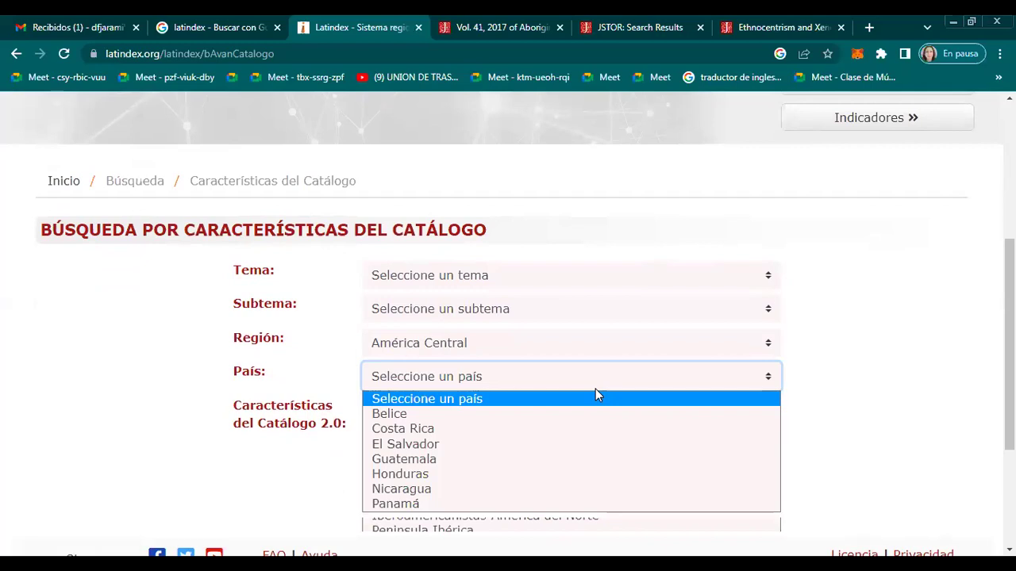
pyautogui.scroll(-1, 573, 321)
pyautogui.click(570, 308)
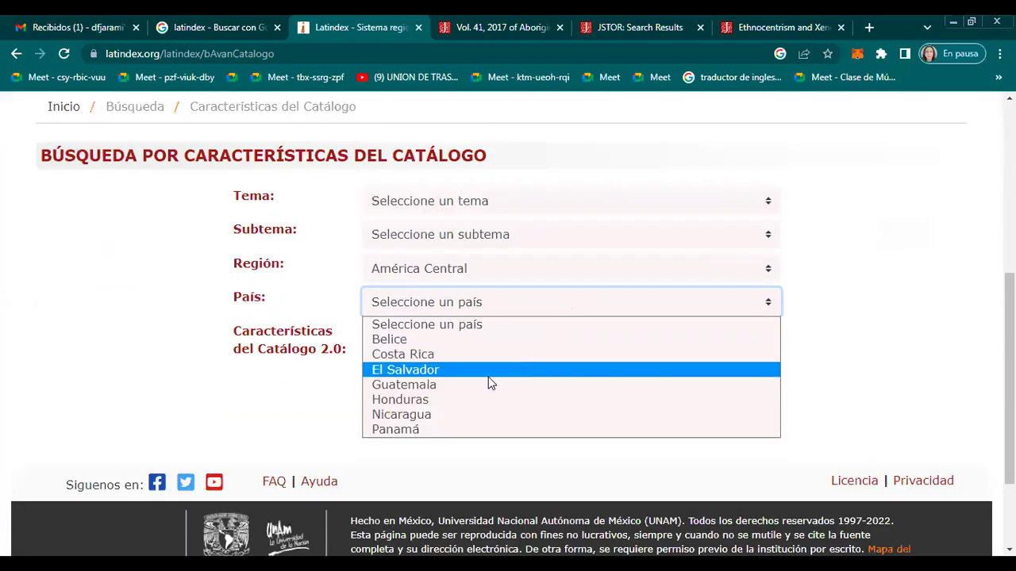
pyautogui.click(433, 407)
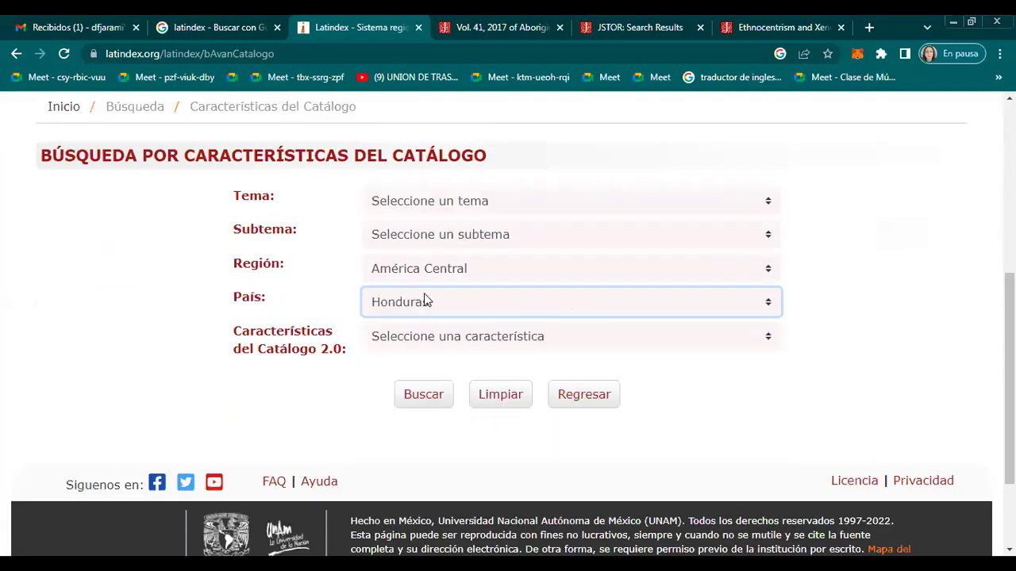
pyautogui.click(412, 402)
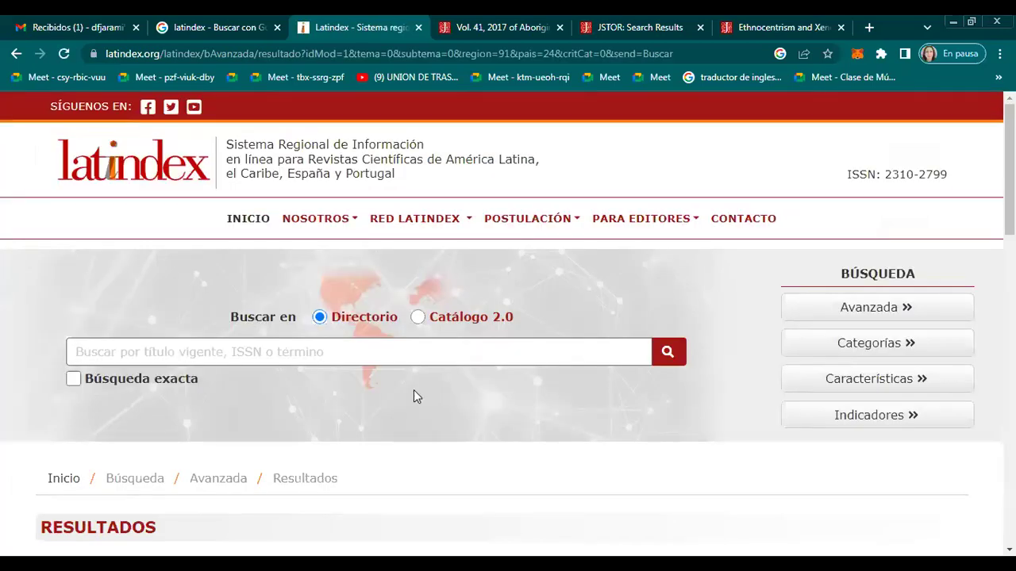
# Examine the list of Honduran catalogue journals, including their titles, publishers, ISSNs and subtopics
pyautogui.scroll(-5, 414, 390)
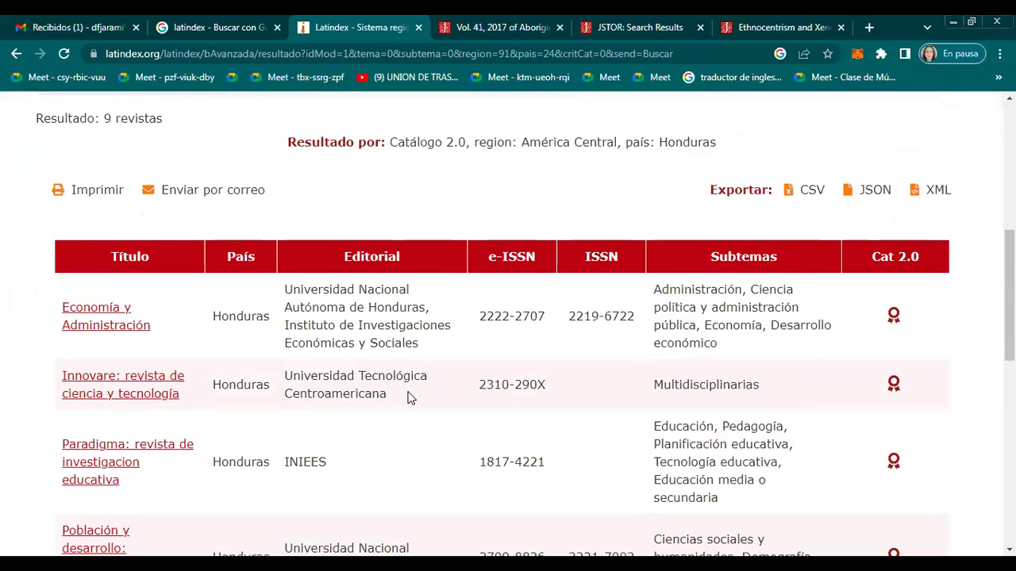
pyautogui.scroll(2, 407, 397)
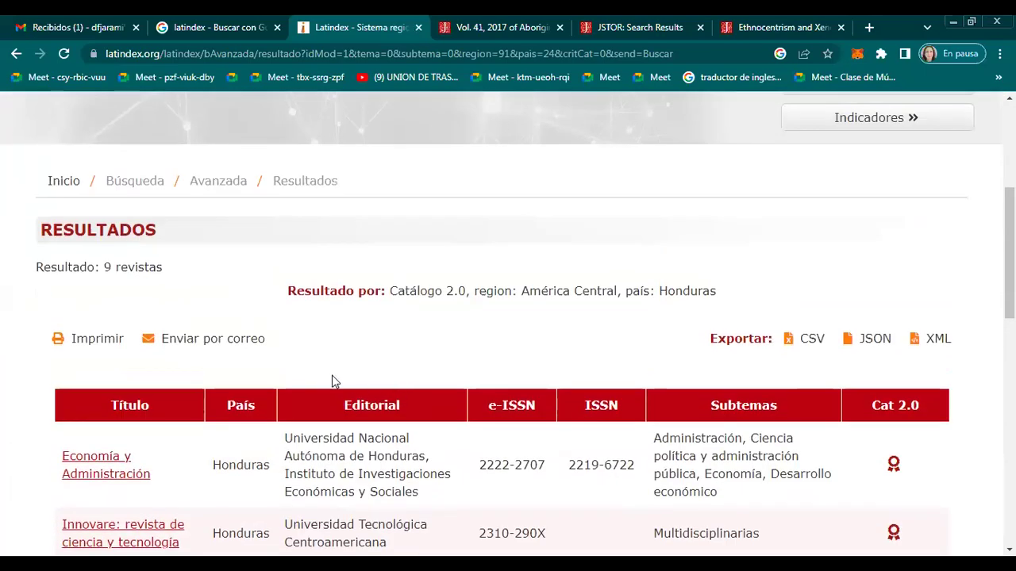
pyautogui.scroll(-2, 313, 377)
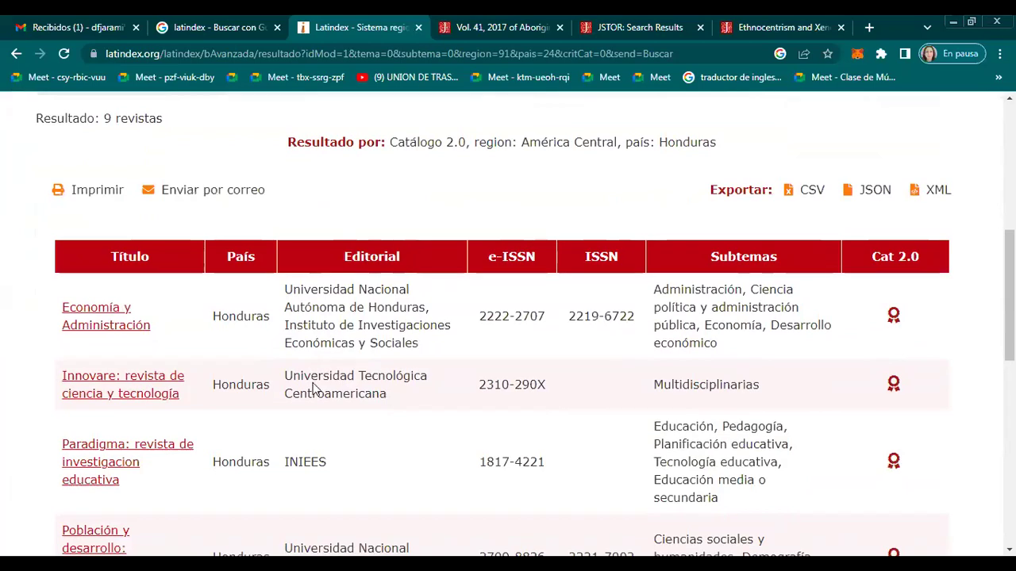
pyautogui.scroll(-2, 216, 391)
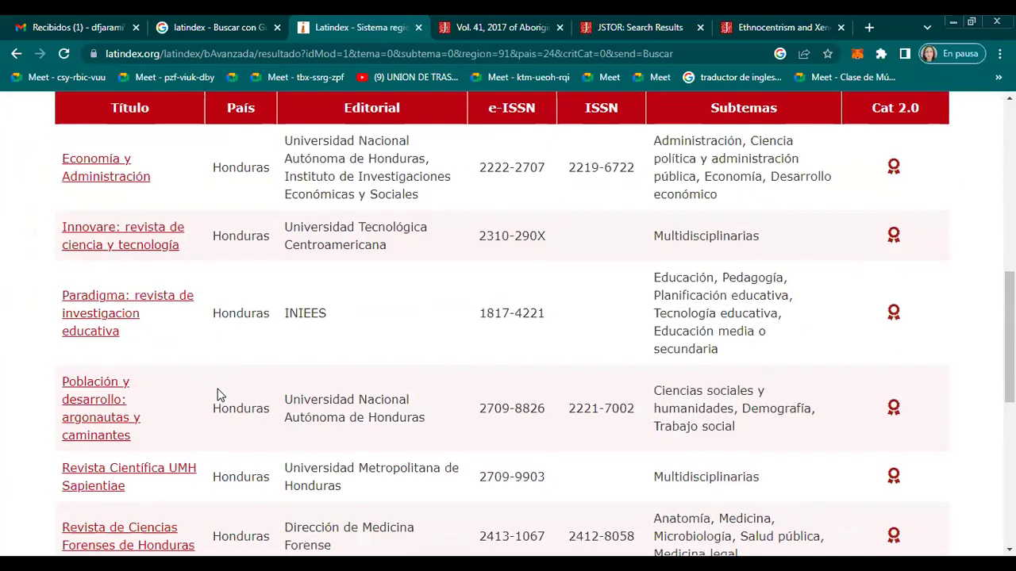
pyautogui.scroll(3, 220, 395)
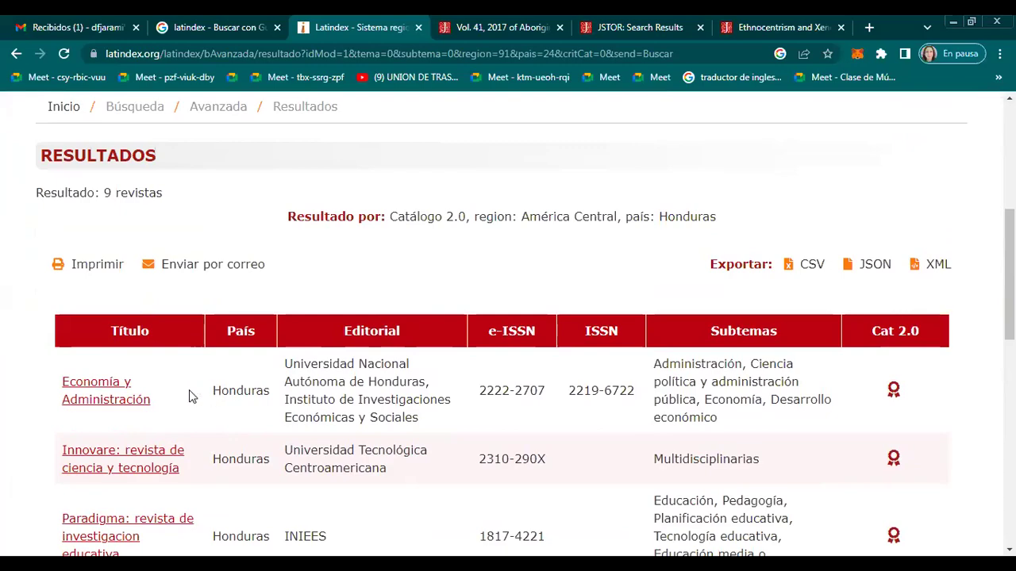
pyautogui.scroll(-5, 590, 368)
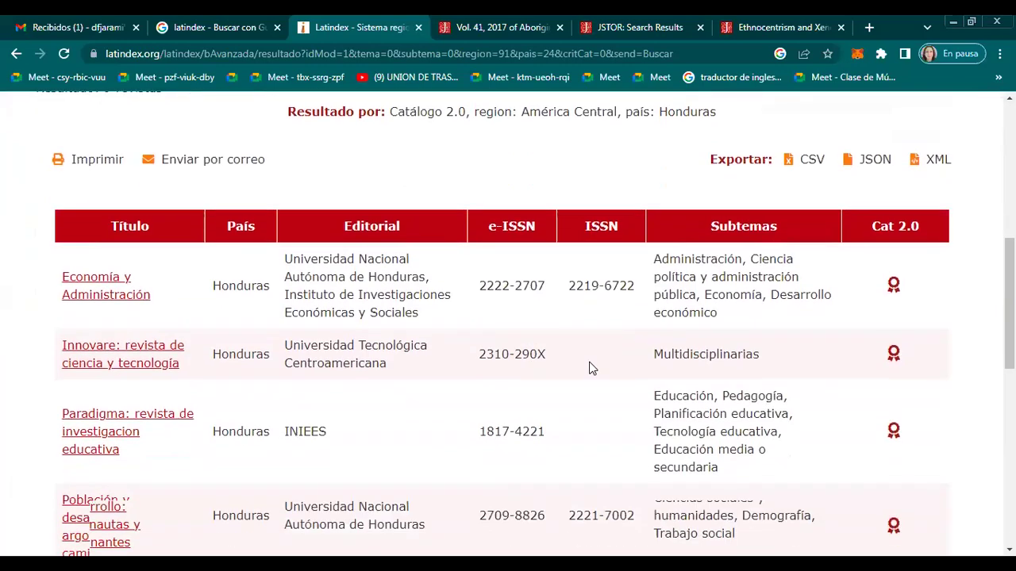
pyautogui.scroll(-4, 777, 327)
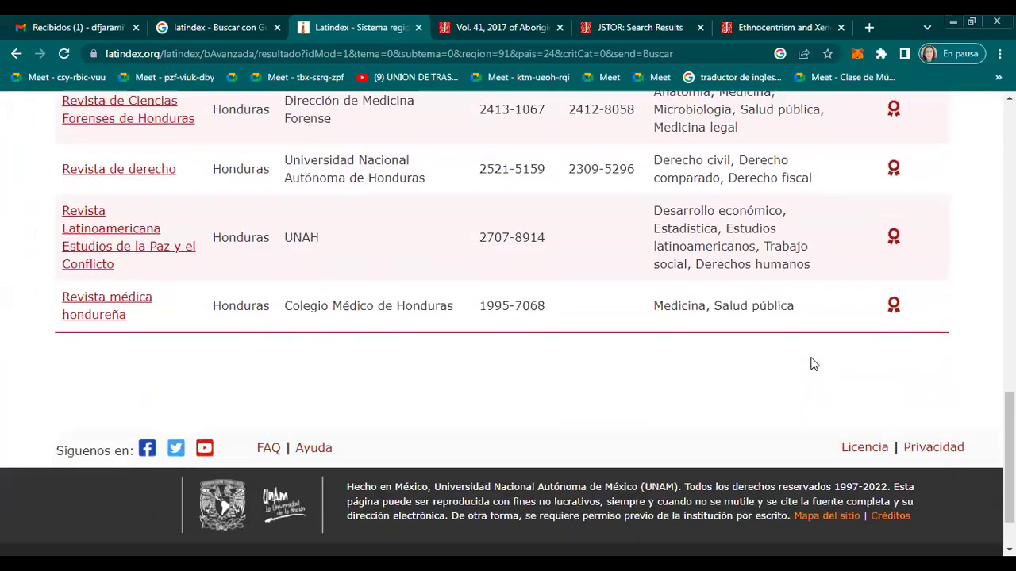
pyautogui.scroll(4, 842, 356)
pyautogui.scroll(4, 841, 356)
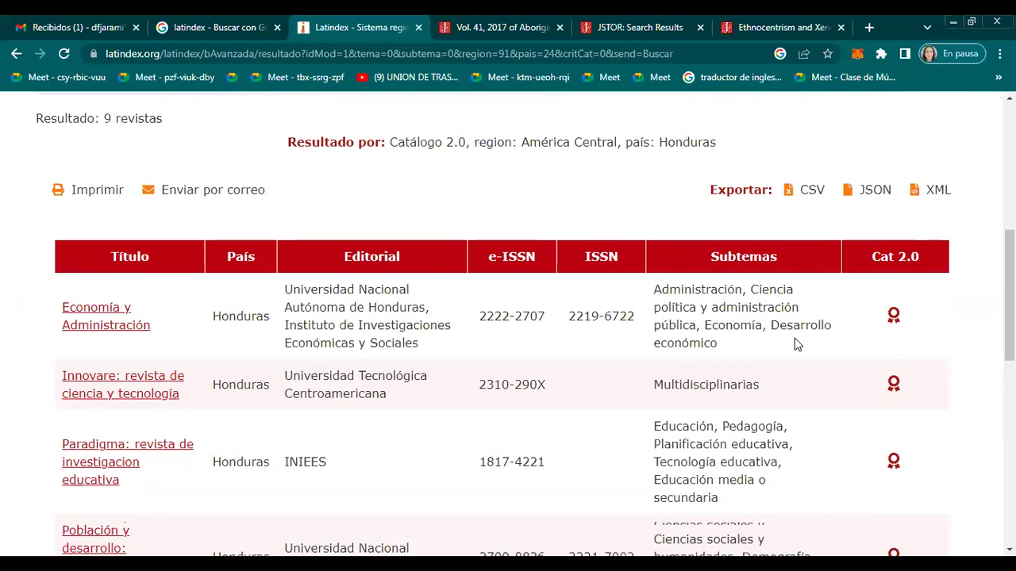
pyautogui.scroll(-1, 794, 338)
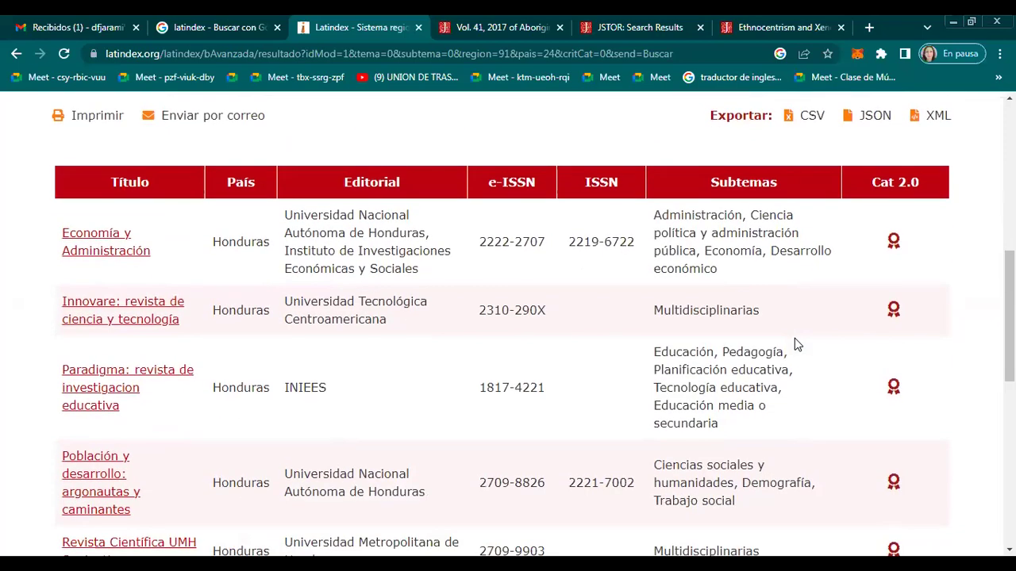
# Open the record of the journal Economía y Administración and review its online journal data and full-text access details
pyautogui.click(109, 257)
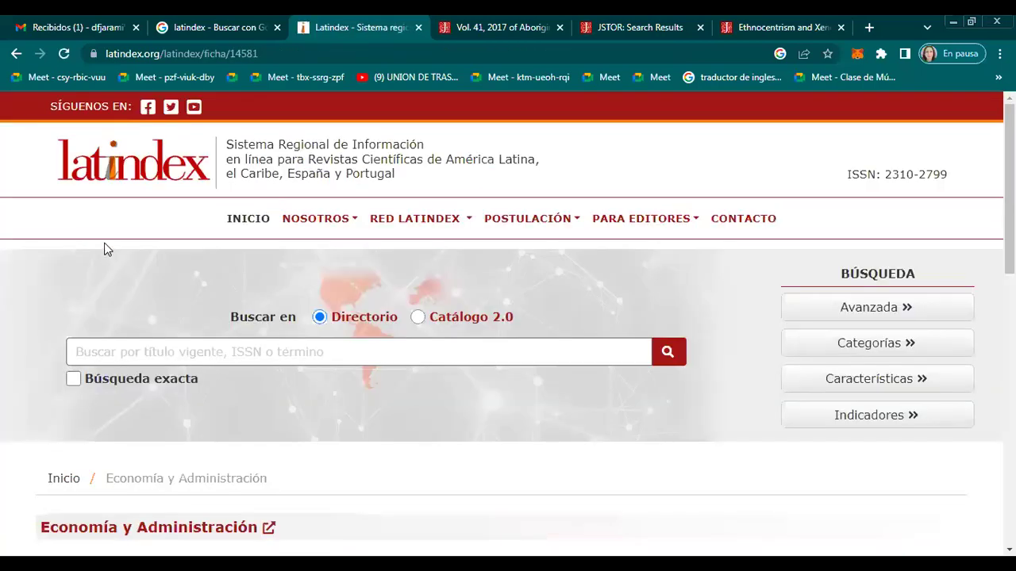
pyautogui.scroll(-5, 154, 311)
pyautogui.scroll(-1, 165, 317)
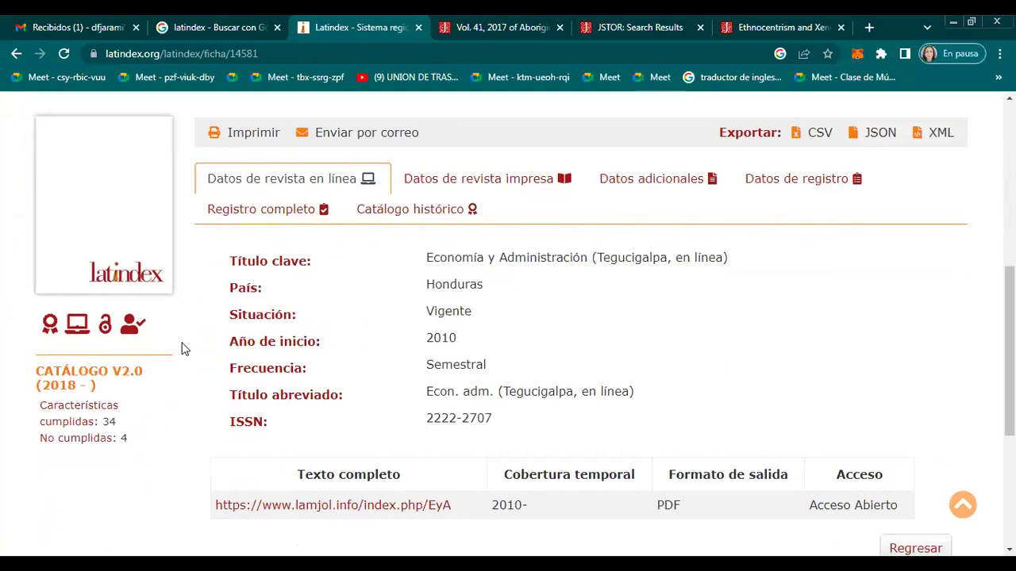
pyautogui.scroll(2, 182, 349)
pyautogui.scroll(-3, 182, 349)
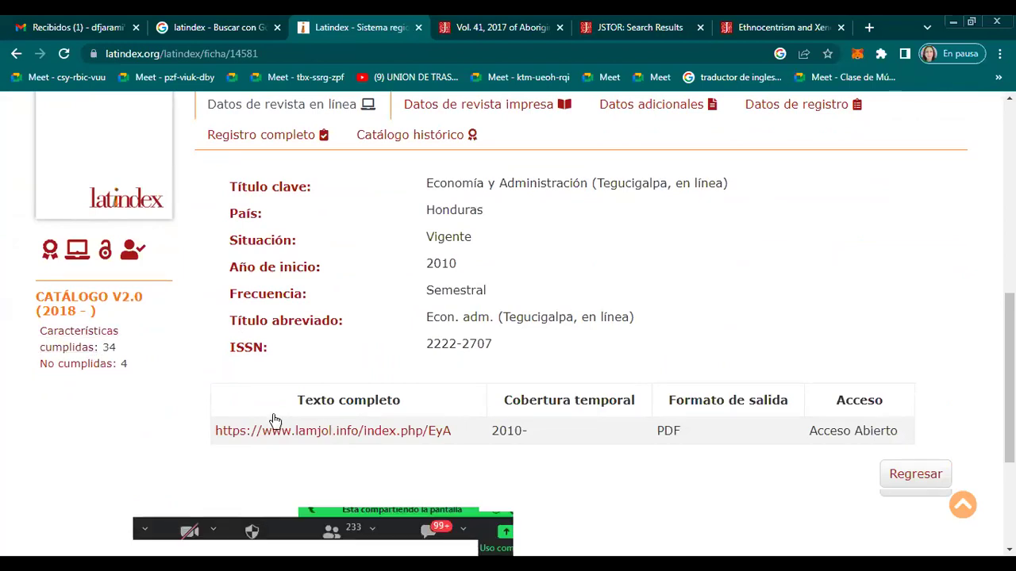
pyautogui.scroll(-2, 729, 409)
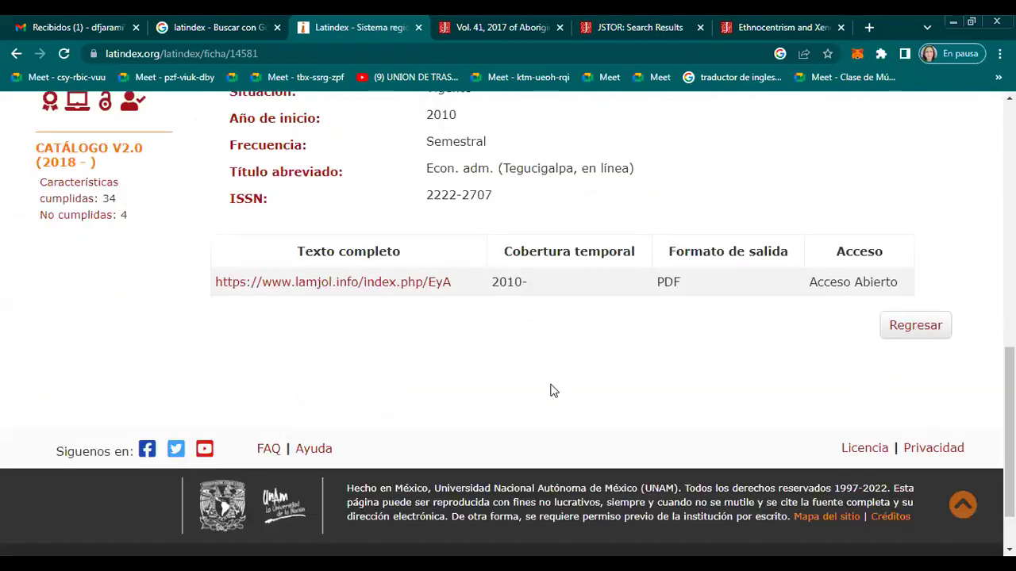
# Leave the journal record and reopen the search form by catalogue characteristics
pyautogui.scroll(7, 522, 402)
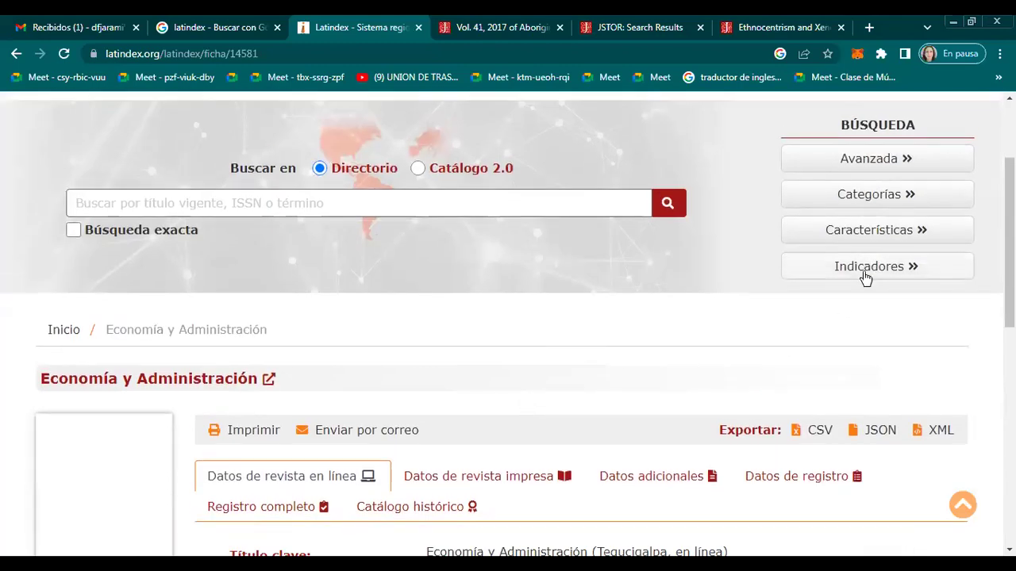
pyautogui.click(868, 248)
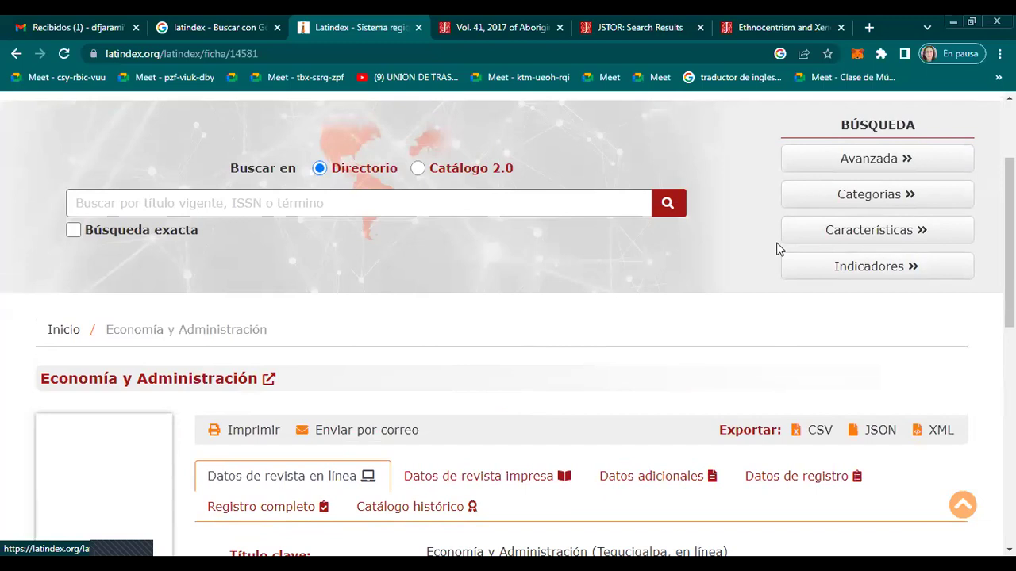
pyautogui.scroll(-2, 451, 337)
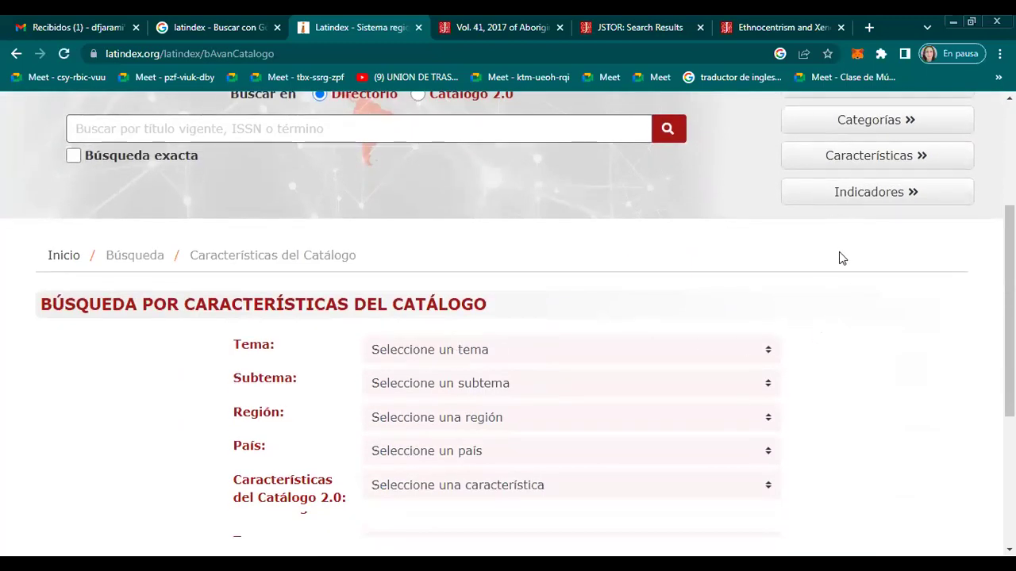
pyautogui.scroll(2, 842, 258)
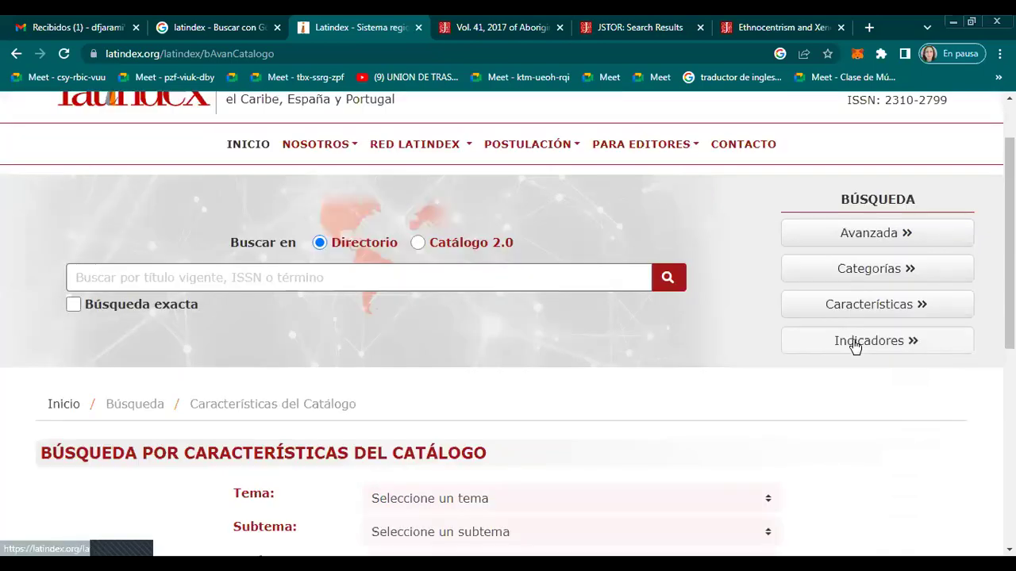
# Open the Indicadores section and display the Catálogo 2.0 indicator of journals by country
pyautogui.click(801, 343)
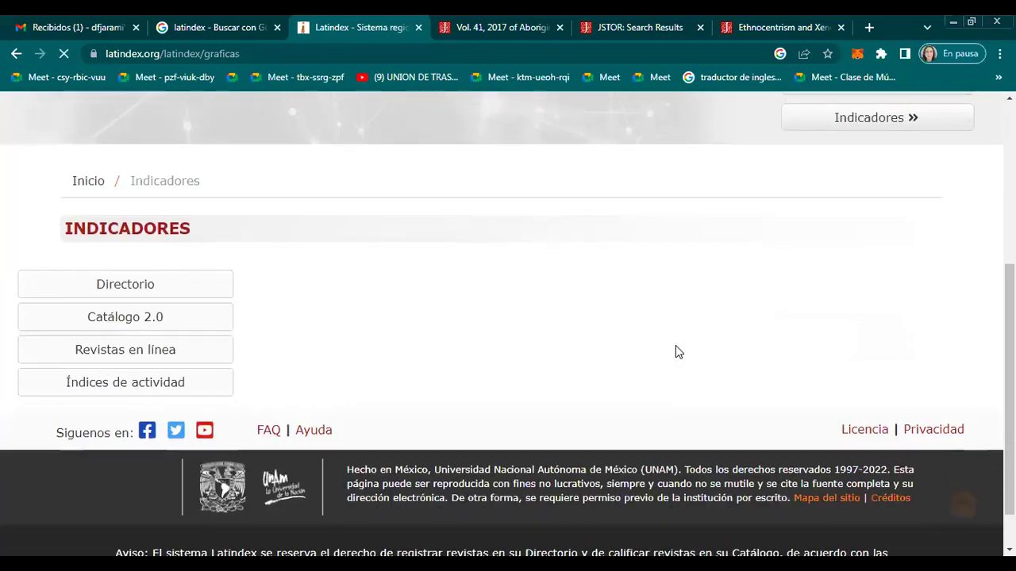
pyautogui.click(130, 326)
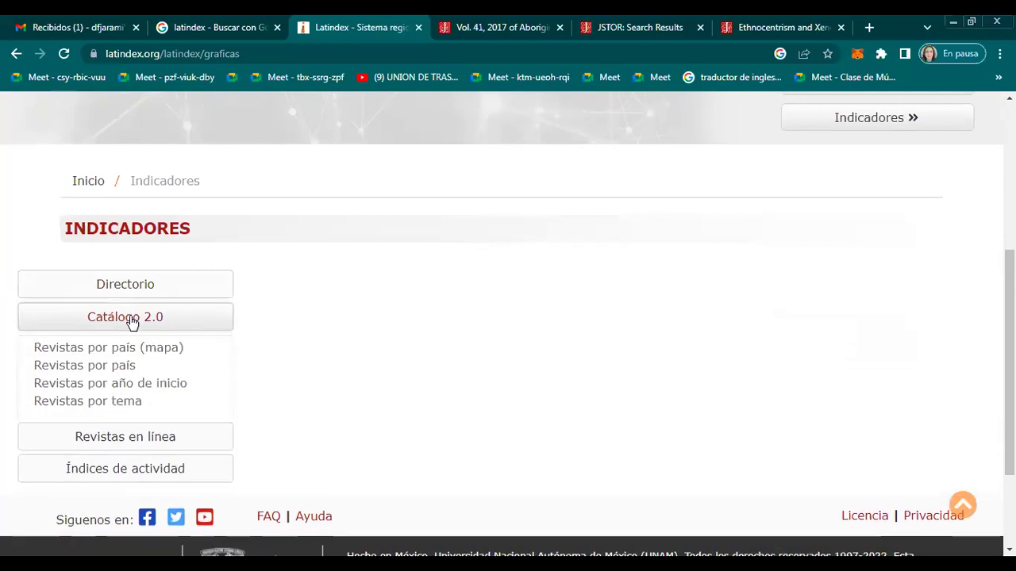
pyautogui.click(124, 368)
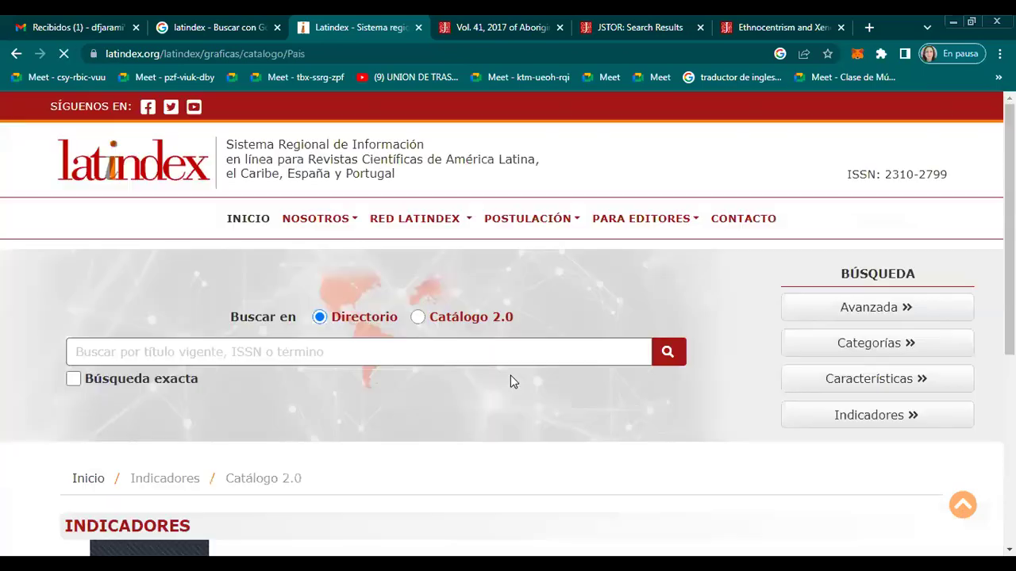
# Examine the Catálogo 2.0 chart of the number of journals by country
pyautogui.scroll(-3, 491, 376)
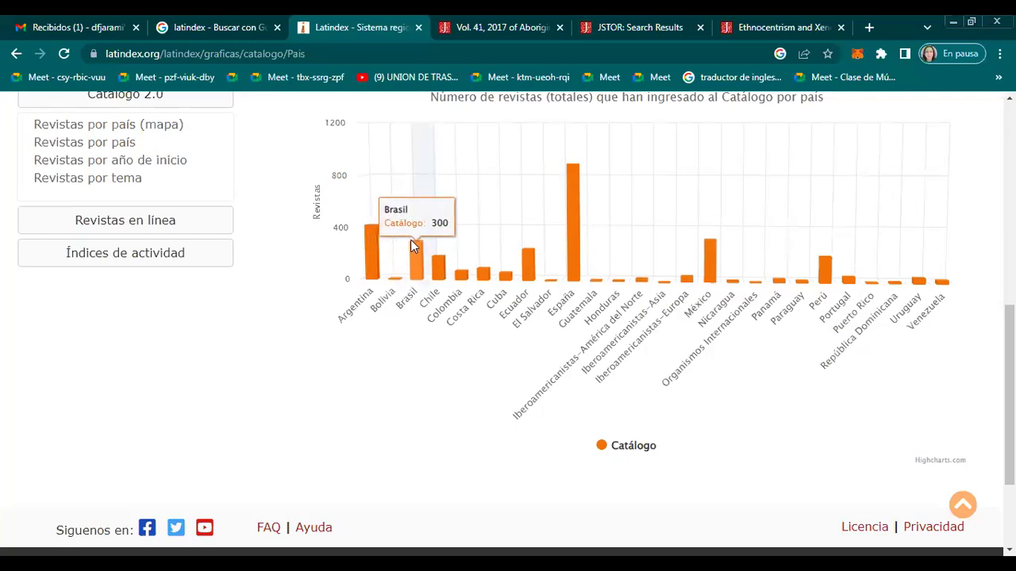
pyautogui.scroll(1, 524, 309)
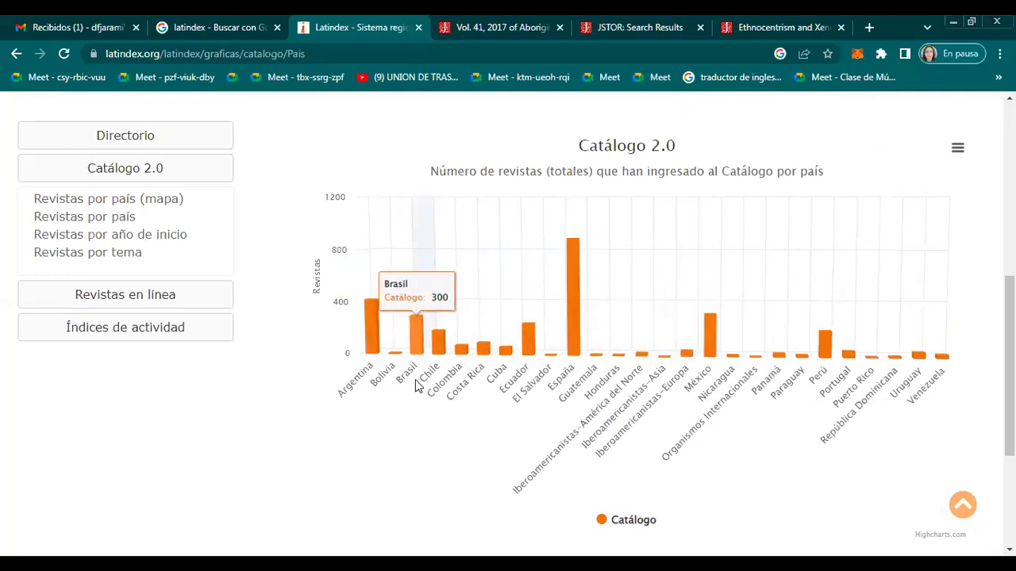
pyautogui.scroll(2, 185, 413)
pyautogui.scroll(4, 195, 419)
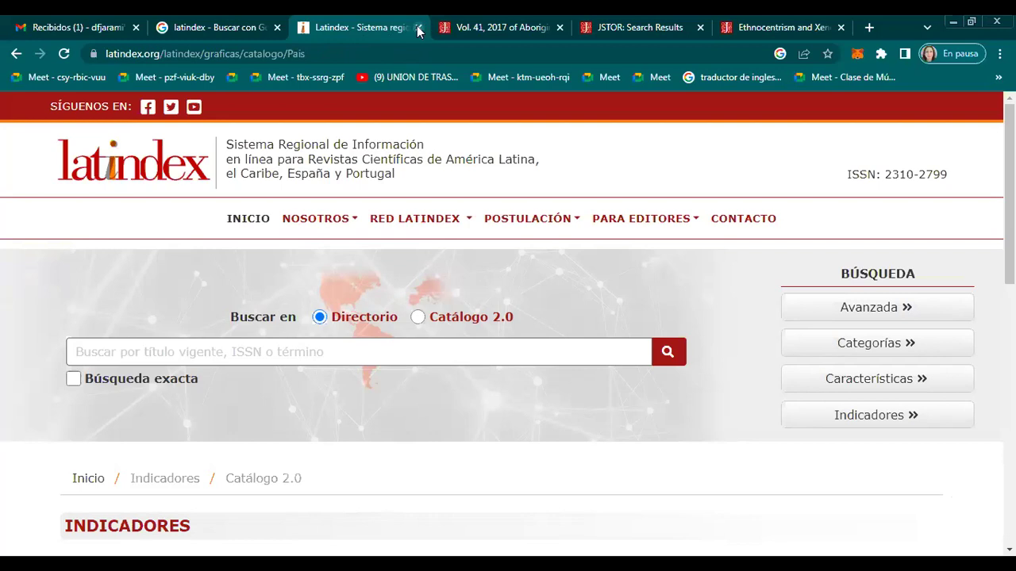
# Close the Latindex page and search Google for "doaj"
pyautogui.click(418, 27)
pyautogui.moveTo(181, 127); pyautogui.dragTo(82, 137)
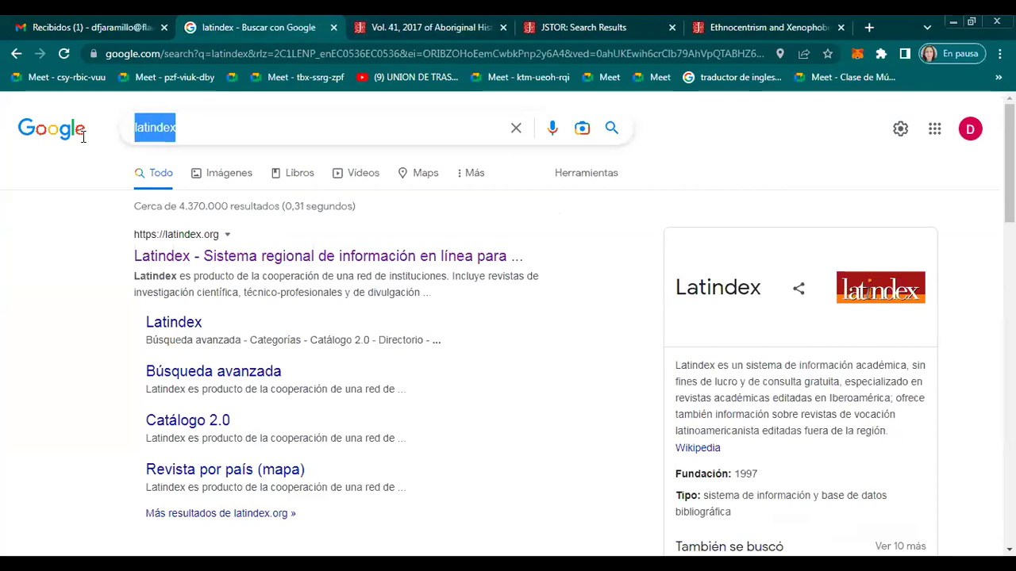
pyautogui.write('d')
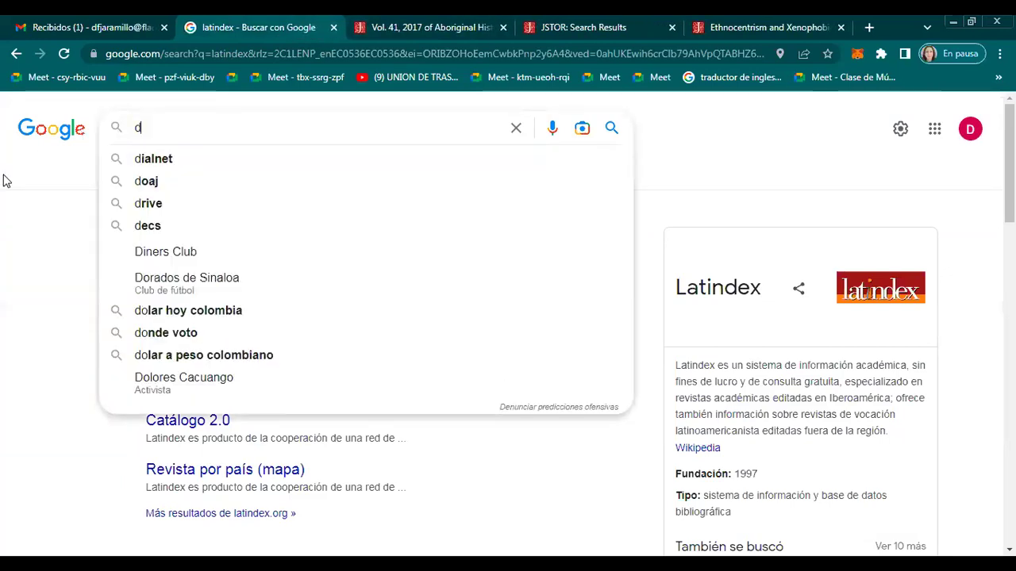
pyautogui.write('oaj')
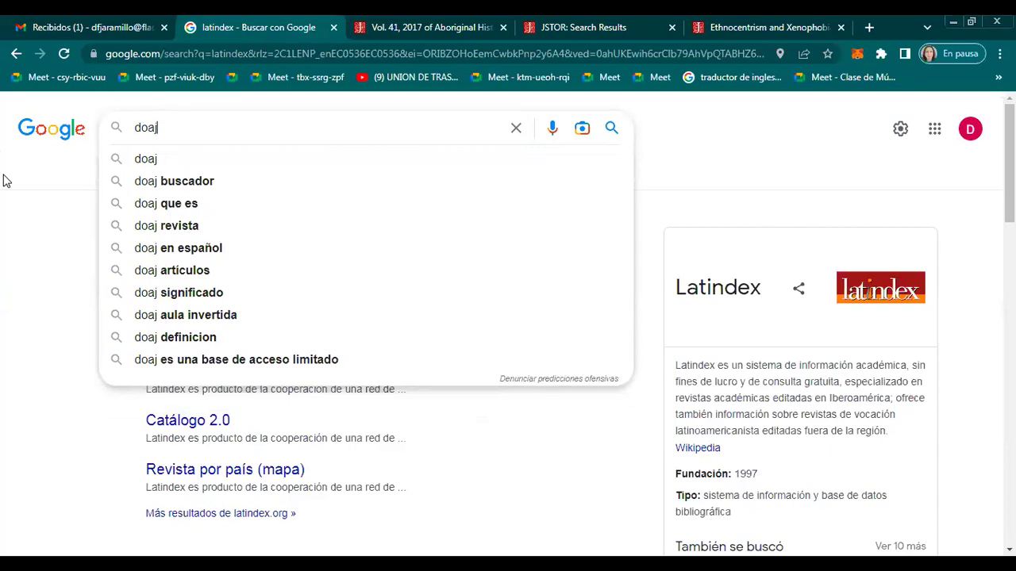
pyautogui.press('Return')
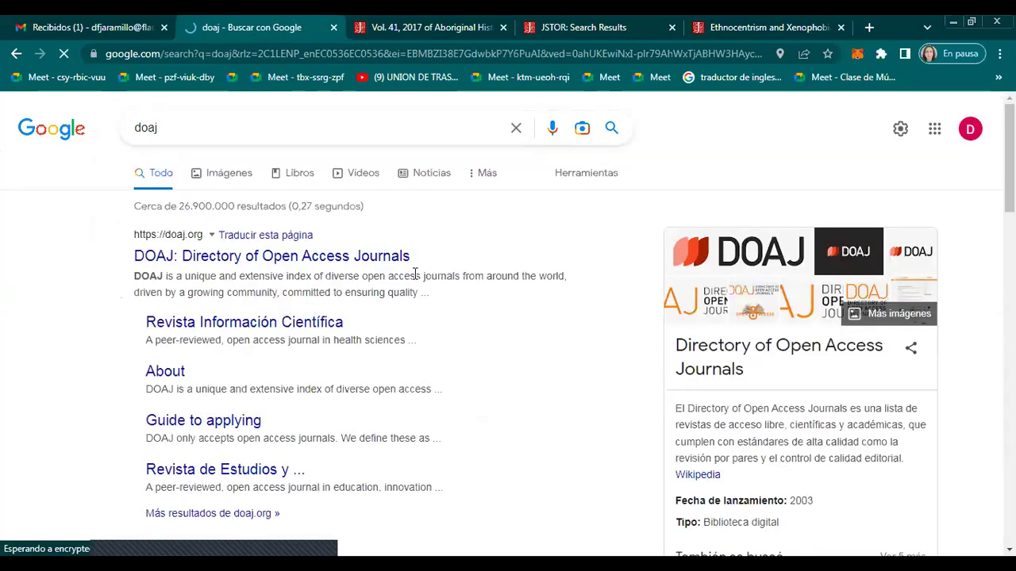
# Open the Directory of Open Access Journals site in a new tab and check its search field options
pyautogui.middleClick(318, 258)
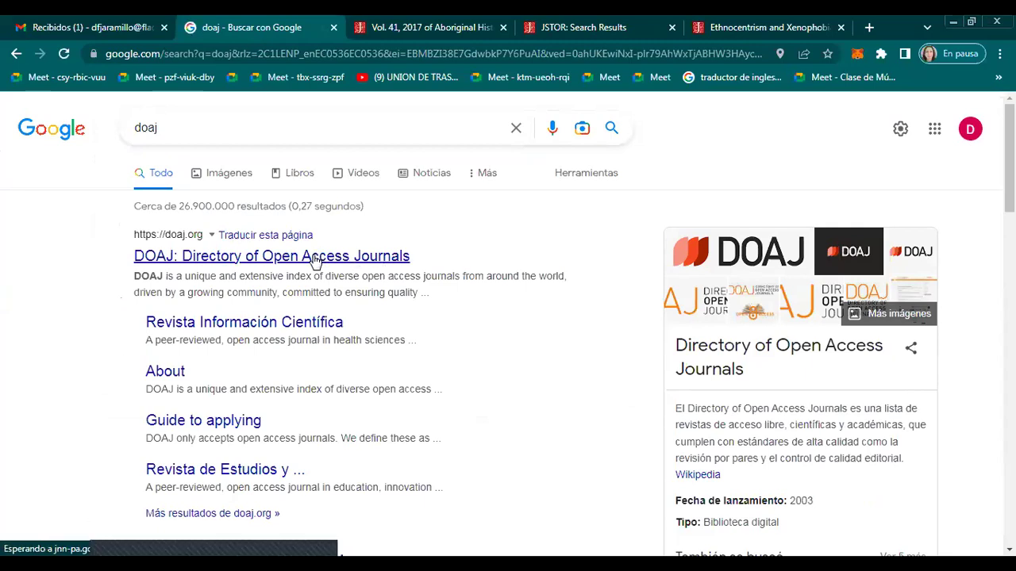
pyautogui.click(361, 27)
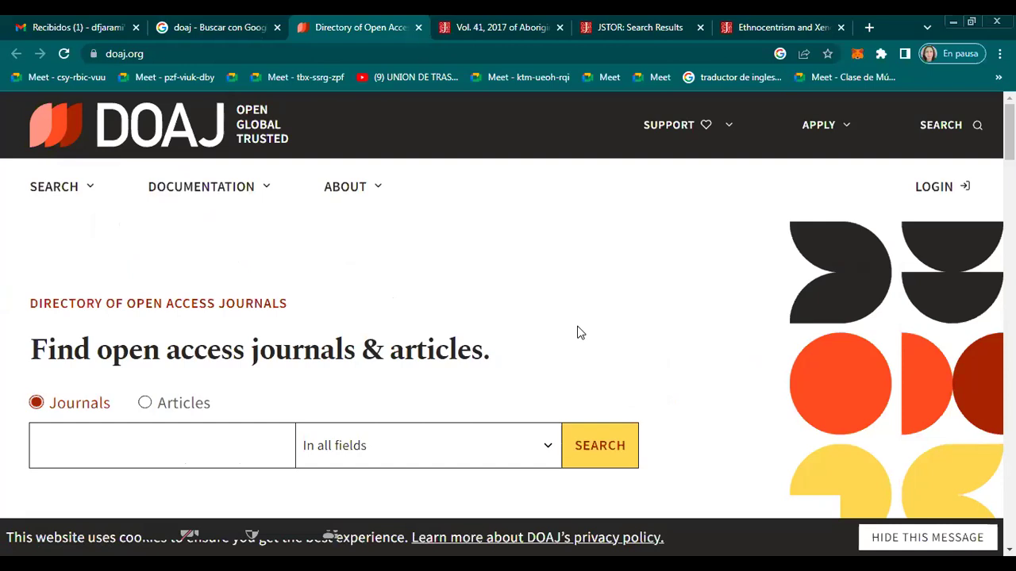
pyautogui.scroll(-2, 553, 325)
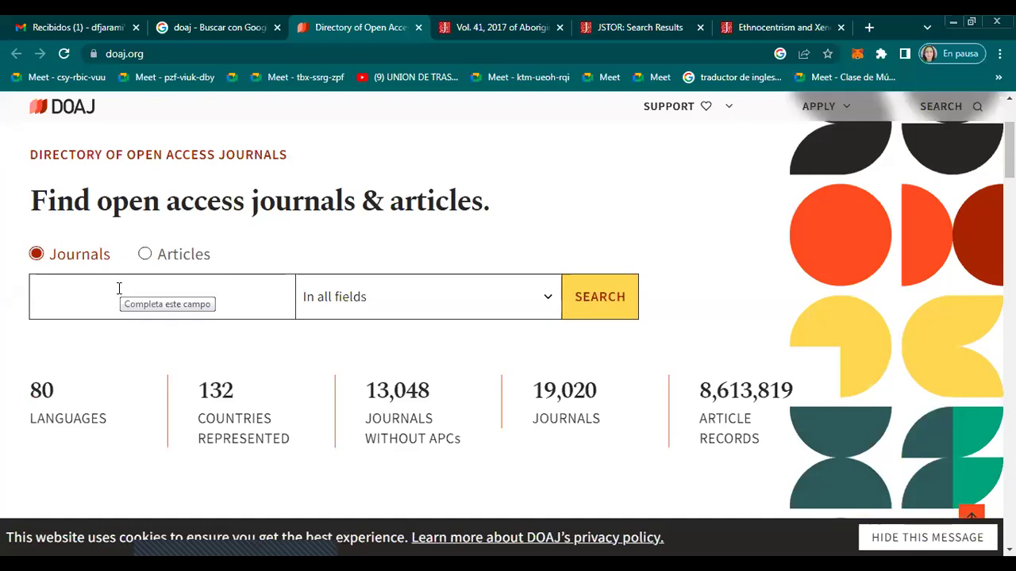
pyautogui.click(539, 306)
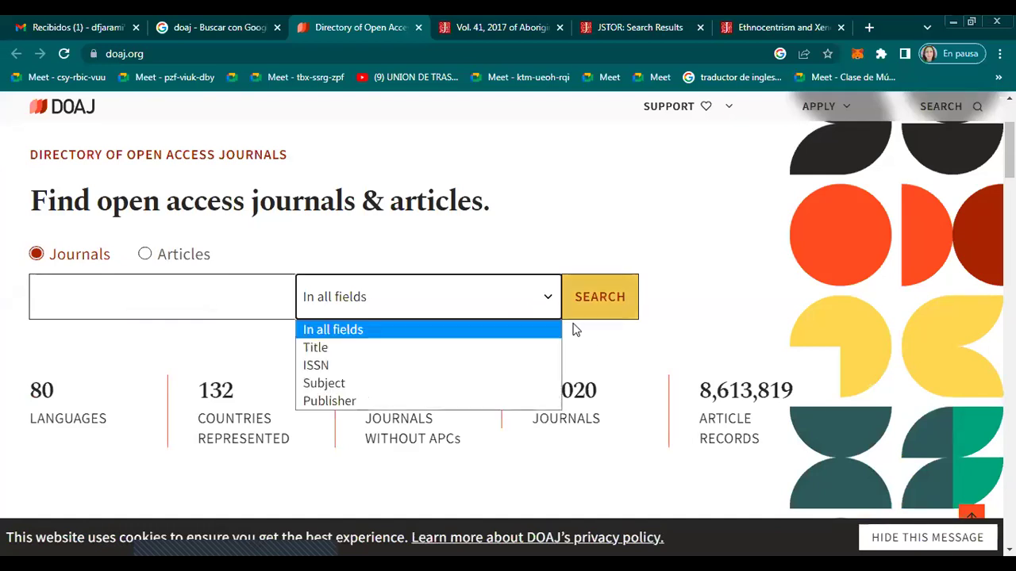
pyautogui.click(570, 387)
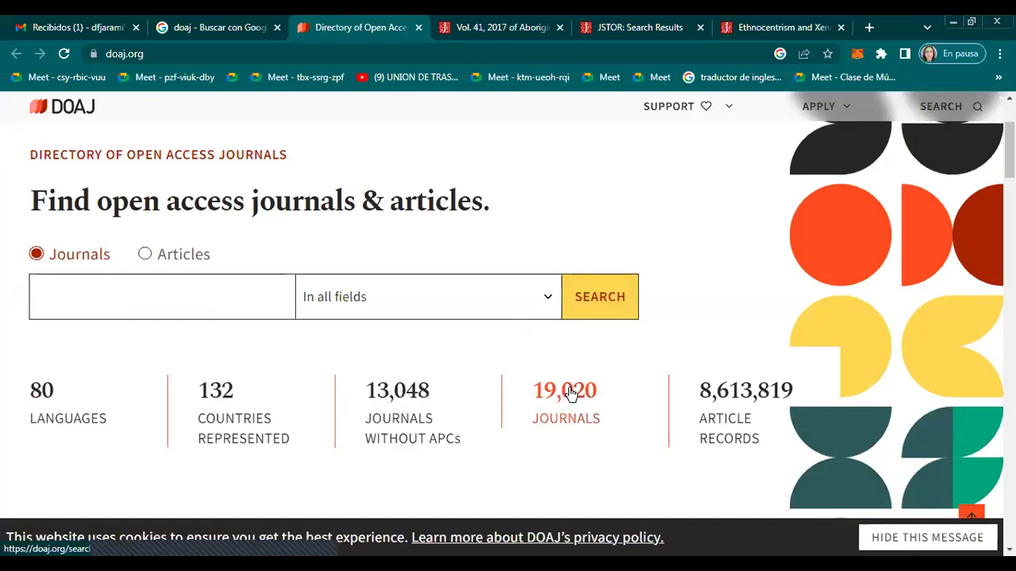
# Open the full list of DOAJ journals and review the subject filters
pyautogui.click(570, 389)
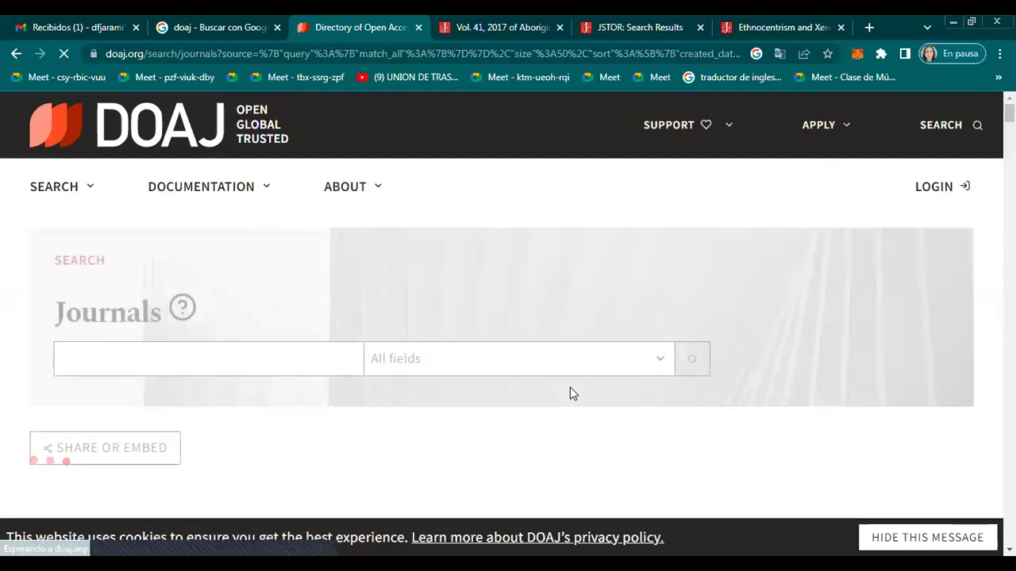
pyautogui.scroll(-4, 498, 337)
pyautogui.scroll(-2, 498, 336)
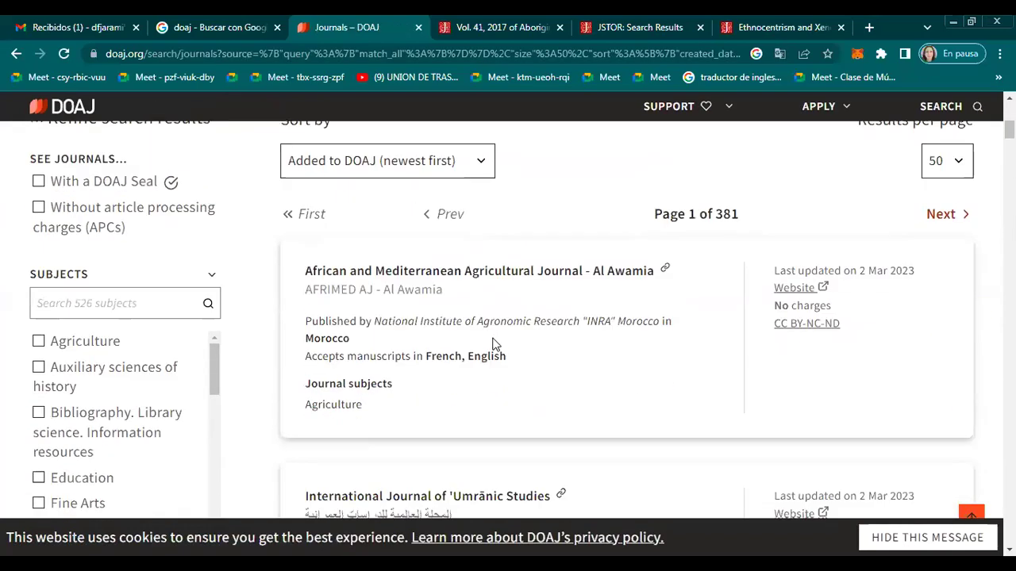
pyautogui.scroll(-1, 82, 379)
pyautogui.scroll(-1, 81, 380)
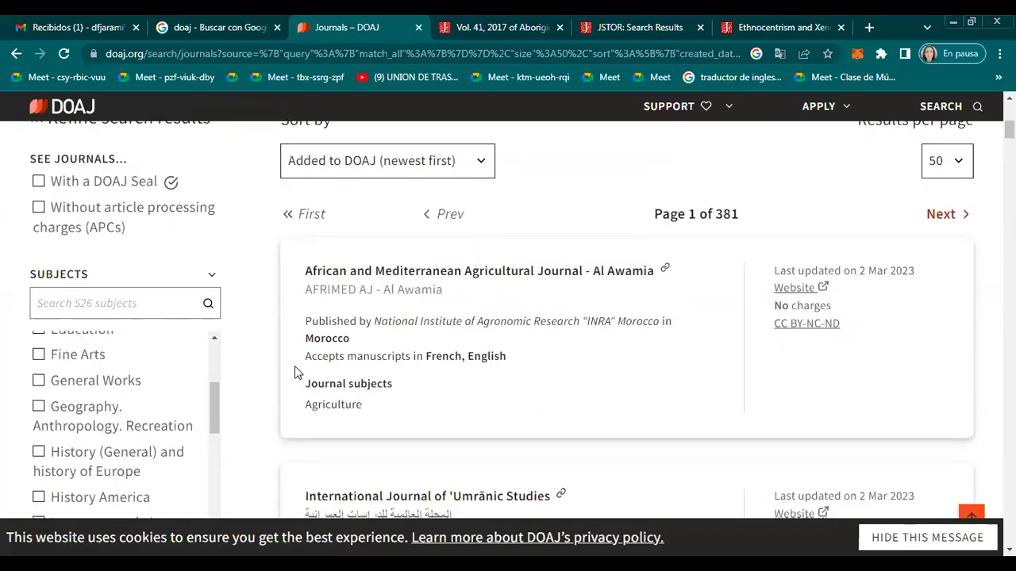
pyautogui.scroll(-2, 280, 370)
pyautogui.scroll(-1, 279, 370)
pyautogui.scroll(4, 230, 363)
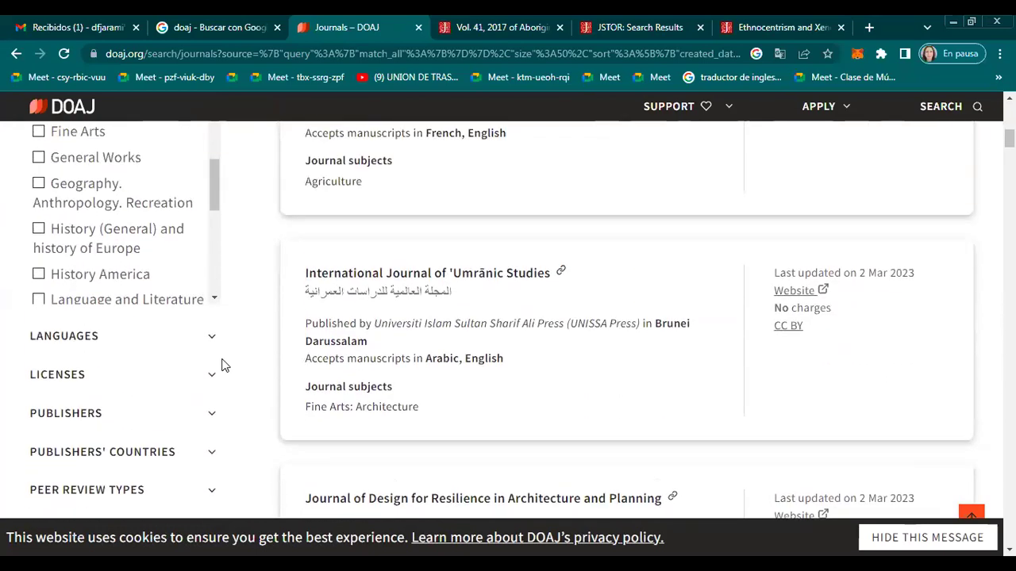
# Filter the DOAJ journals by the publishers' country Colombia
pyautogui.scroll(-3, 228, 354)
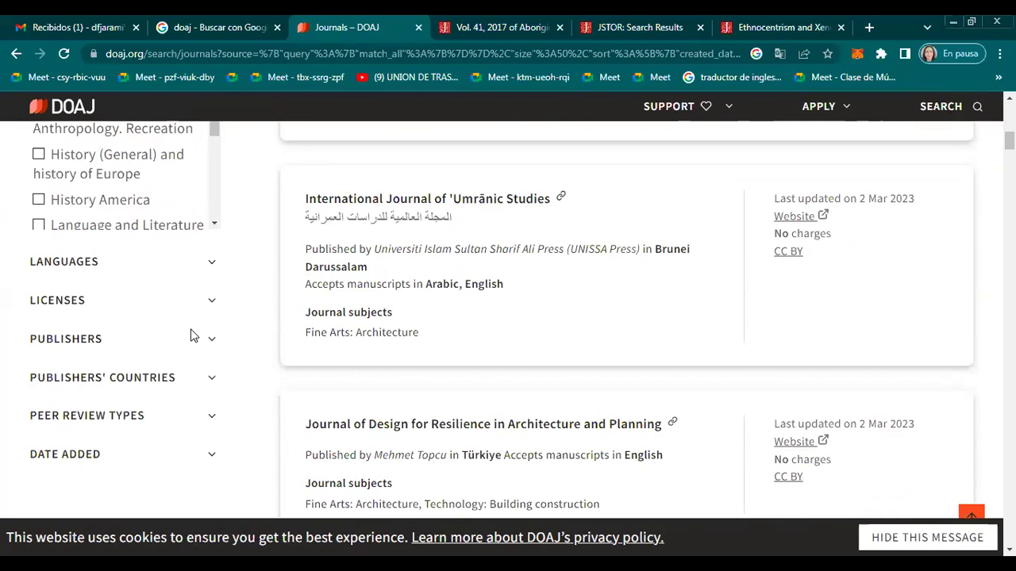
pyautogui.click(210, 383)
pyautogui.scroll(-2, 166, 394)
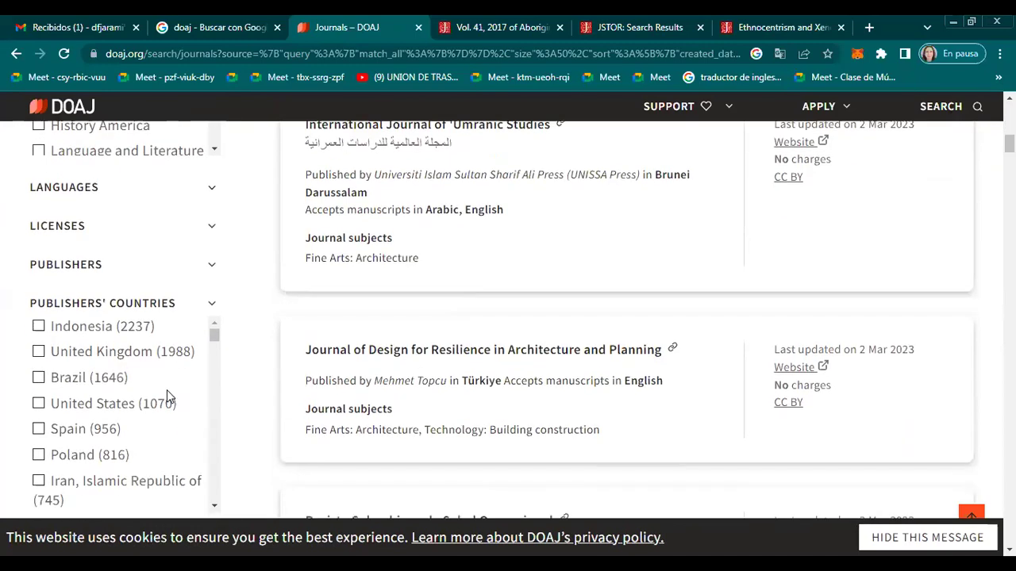
pyautogui.scroll(-5, 163, 397)
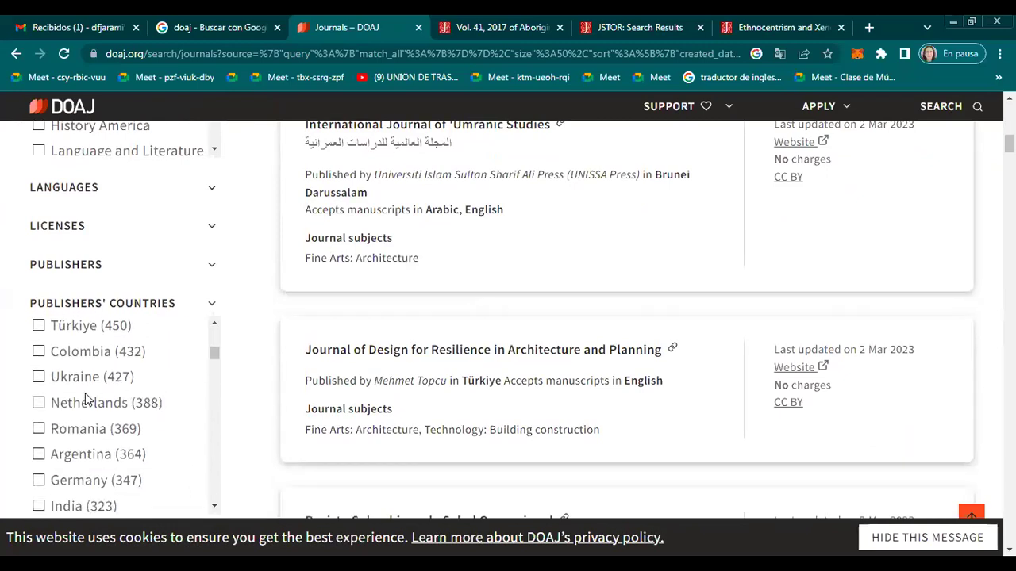
pyautogui.click(39, 352)
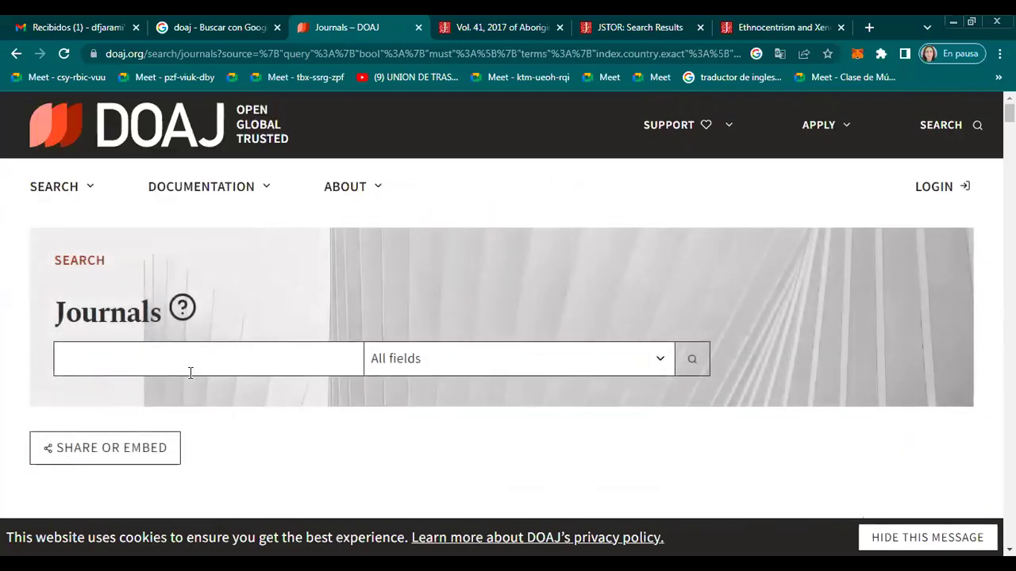
# Review the Colombian journals and narrow them to the subject Medicine
pyautogui.scroll(-3, 209, 342)
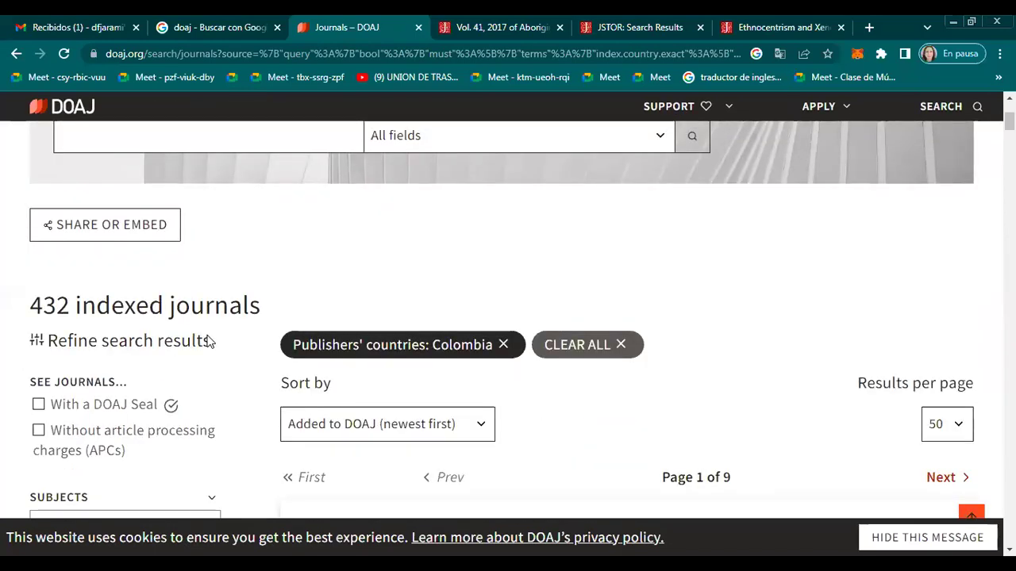
pyautogui.scroll(-4, 339, 460)
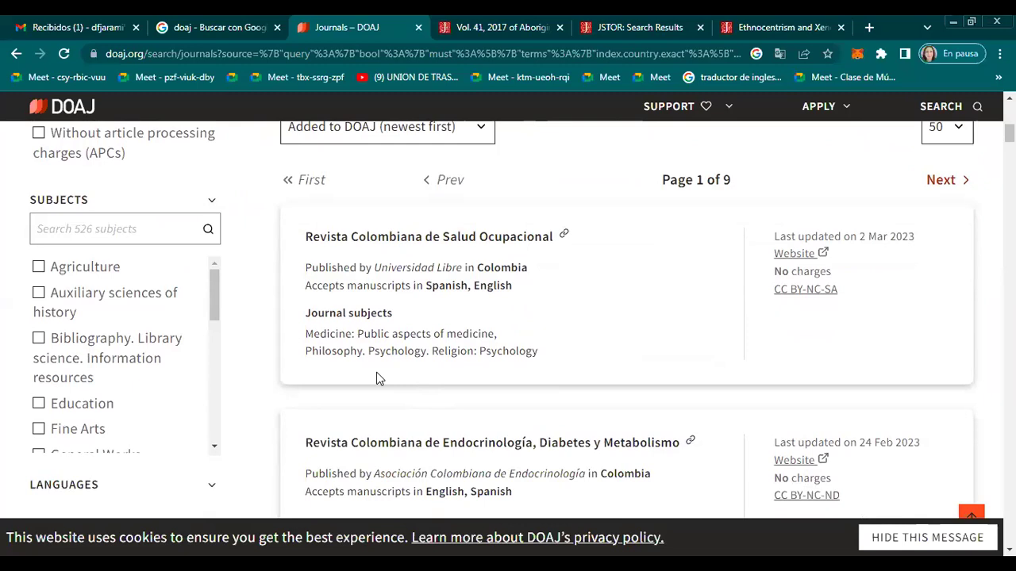
pyautogui.scroll(1, 376, 379)
pyautogui.scroll(-2, 63, 363)
pyautogui.scroll(-1, 58, 444)
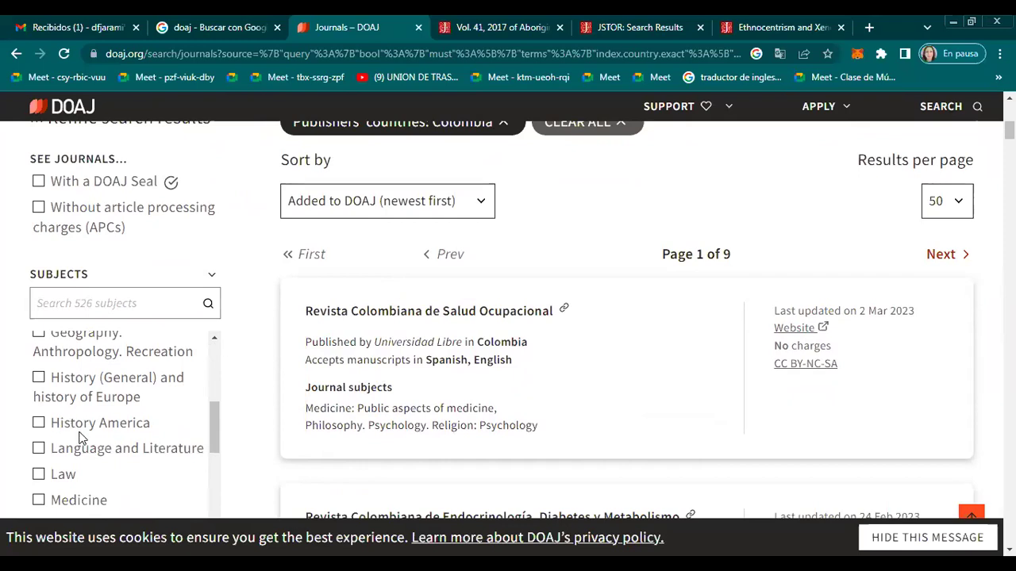
pyautogui.scroll(-1, 88, 443)
pyautogui.scroll(-1, 142, 451)
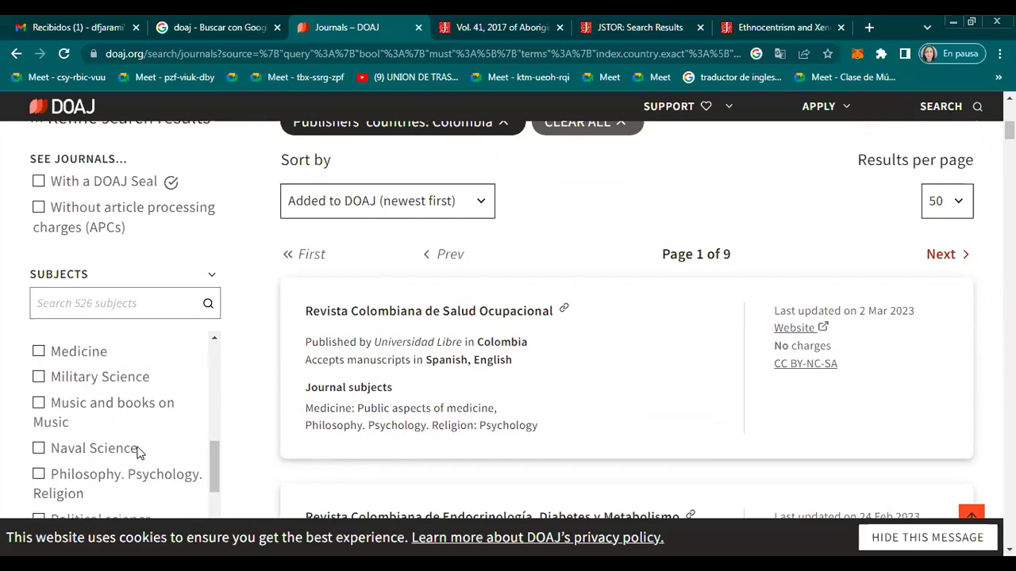
pyautogui.click(38, 353)
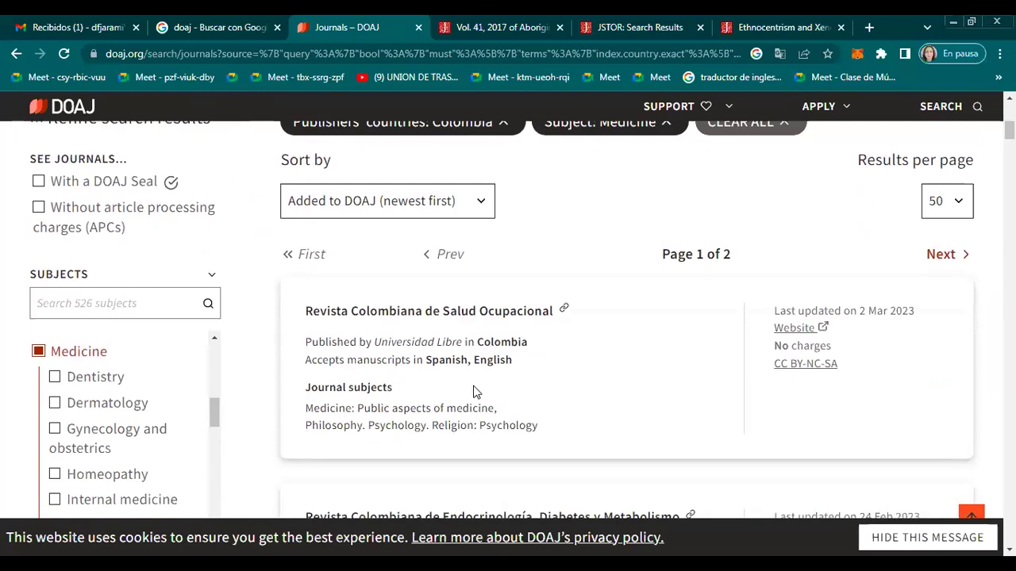
# Open the record of Revista Colombiana de Salud Ocupacional and review its publication fees, license, peer review and metadata
pyautogui.scroll(-4, 474, 391)
pyautogui.scroll(3, 468, 385)
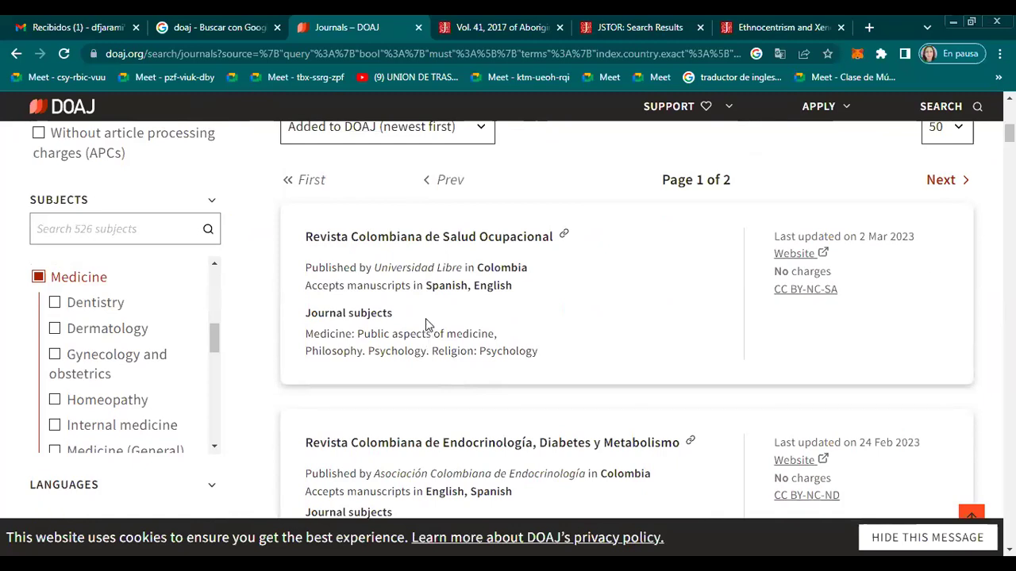
pyautogui.click(408, 236)
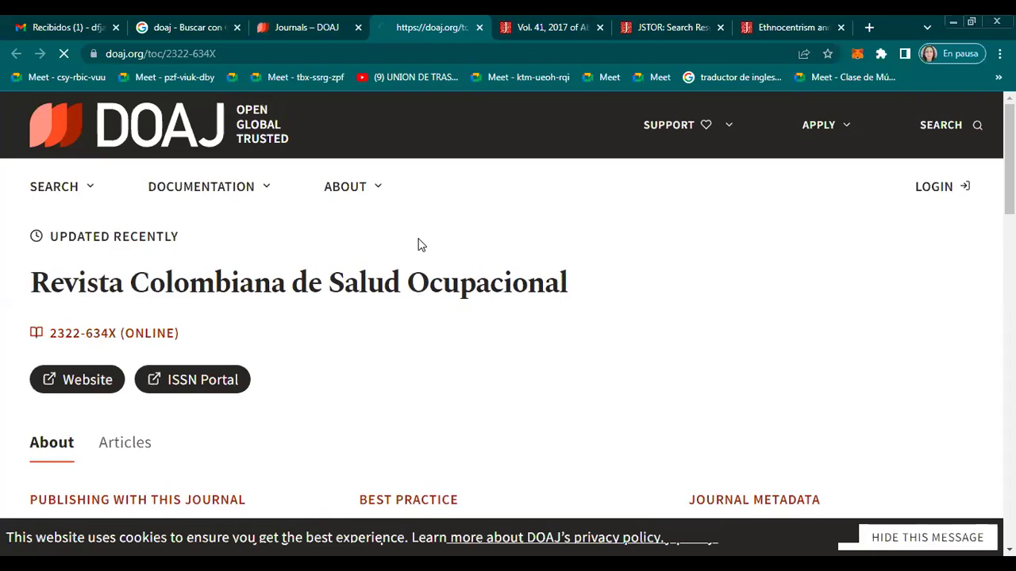
pyautogui.scroll(-3, 420, 246)
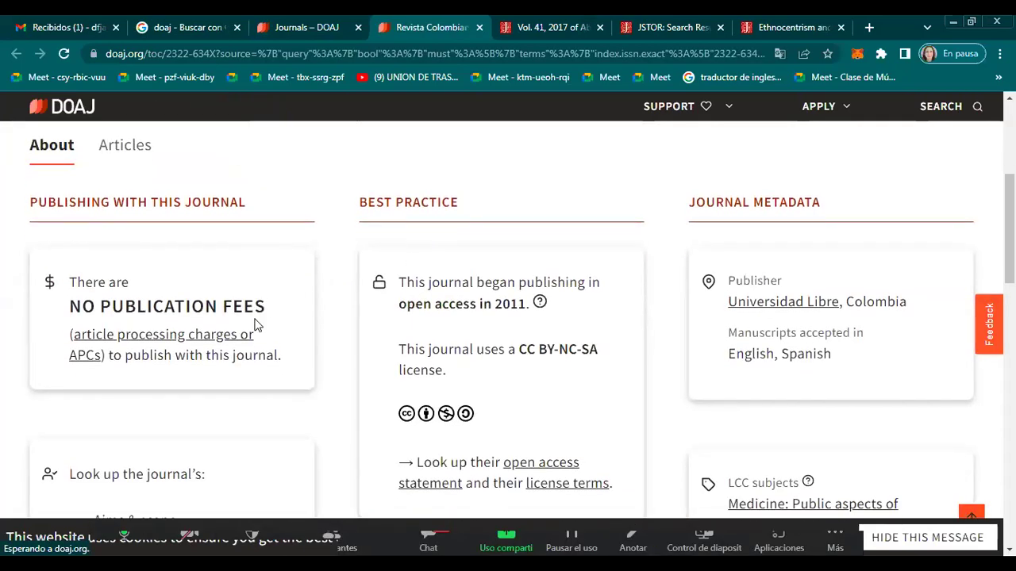
pyautogui.scroll(3, 256, 324)
pyautogui.scroll(-2, 246, 332)
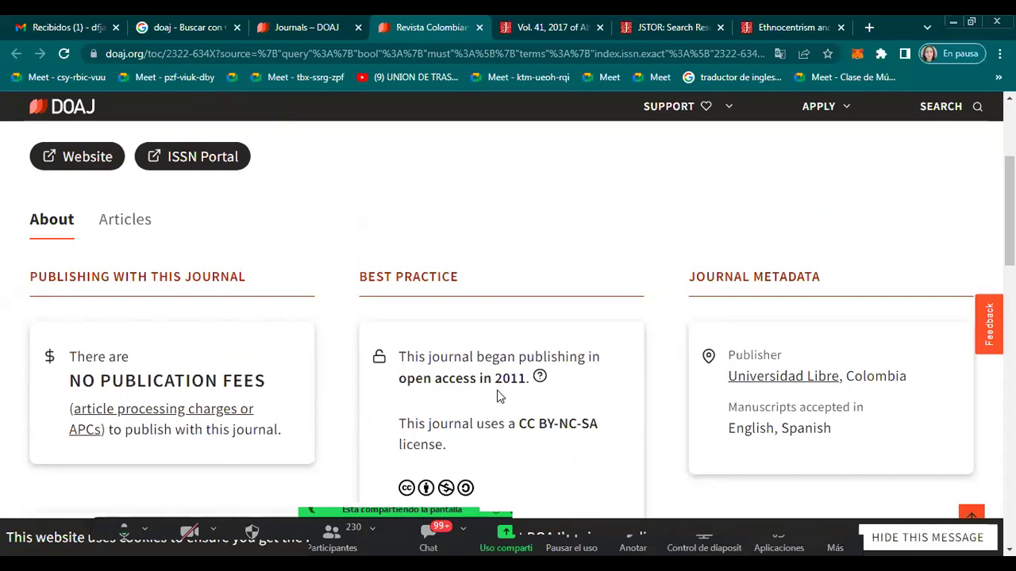
pyautogui.scroll(-2, 498, 394)
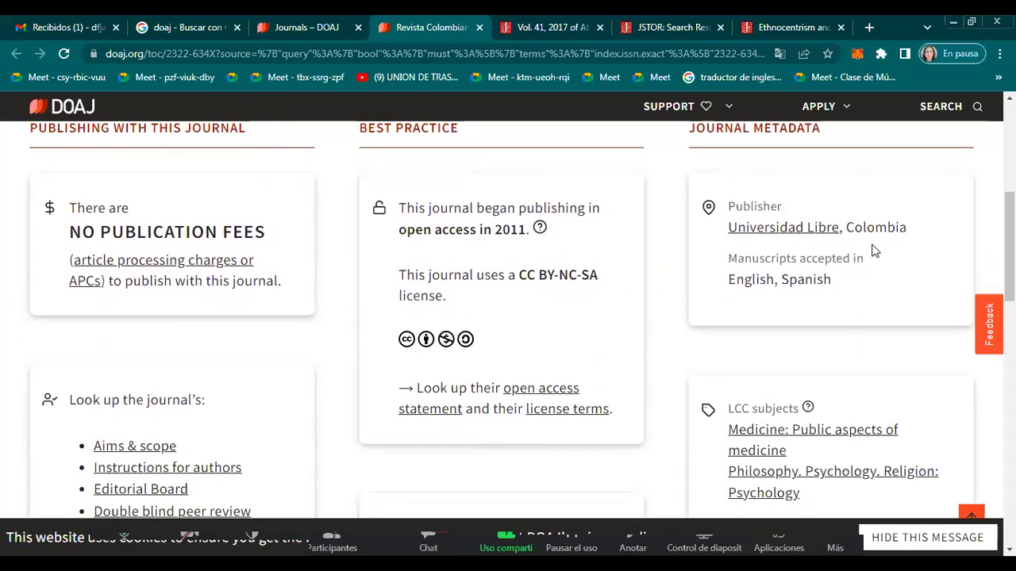
pyautogui.scroll(-2, 592, 370)
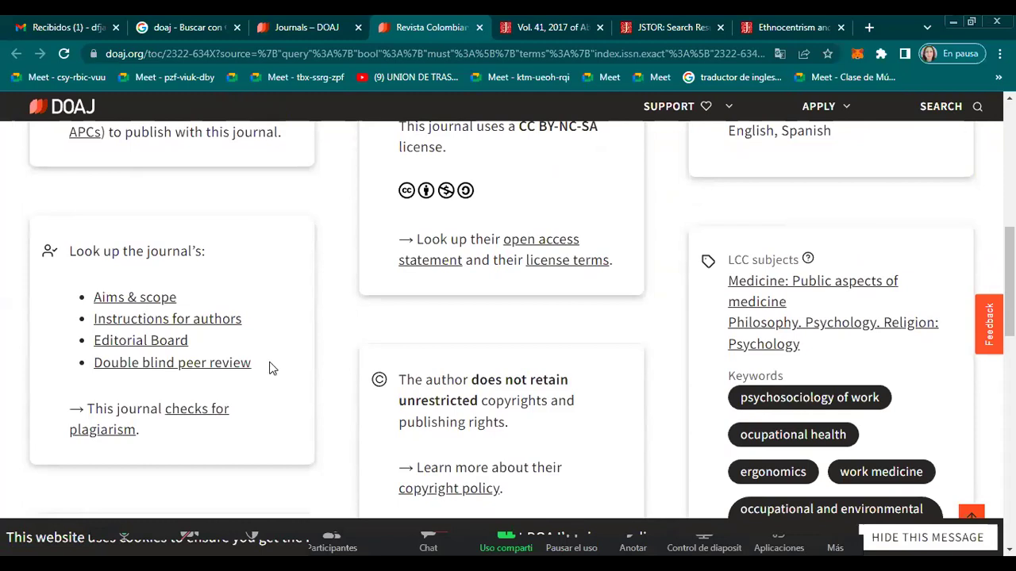
pyautogui.scroll(10, 333, 386)
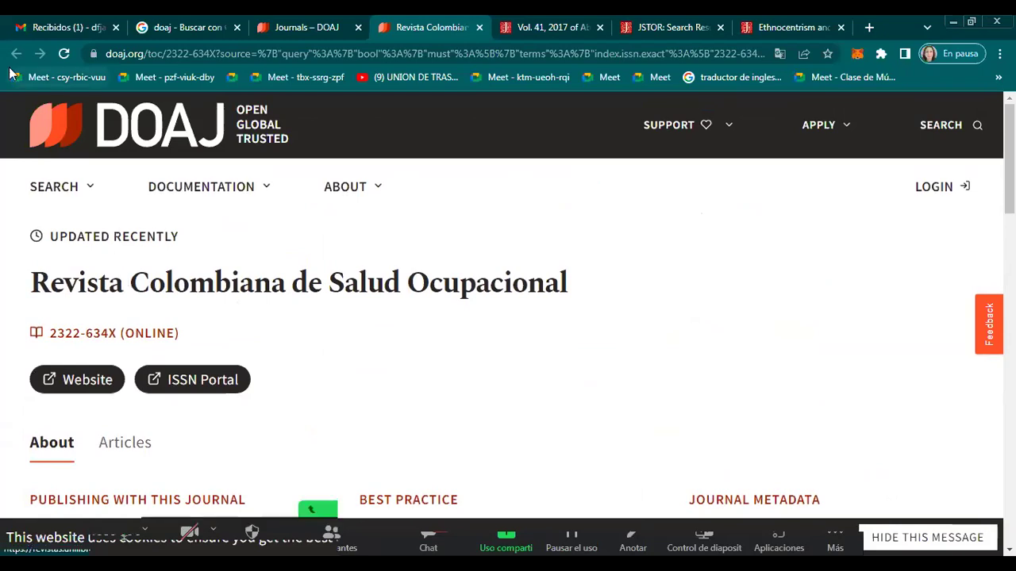
# Return to the filtered DOAJ journal list and review its subject and publishers' country filters
pyautogui.click(313, 28)
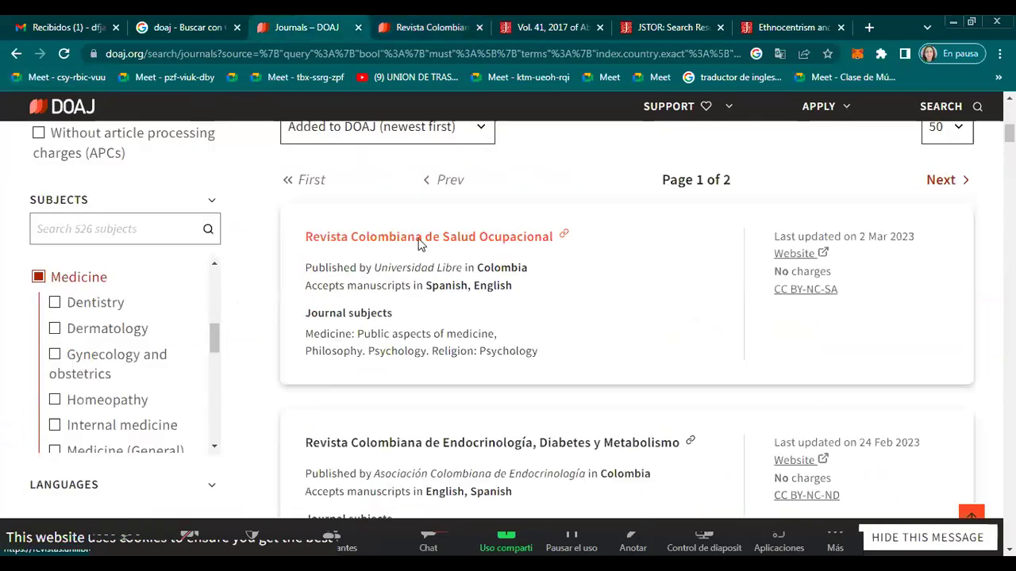
pyautogui.scroll(-3, 110, 375)
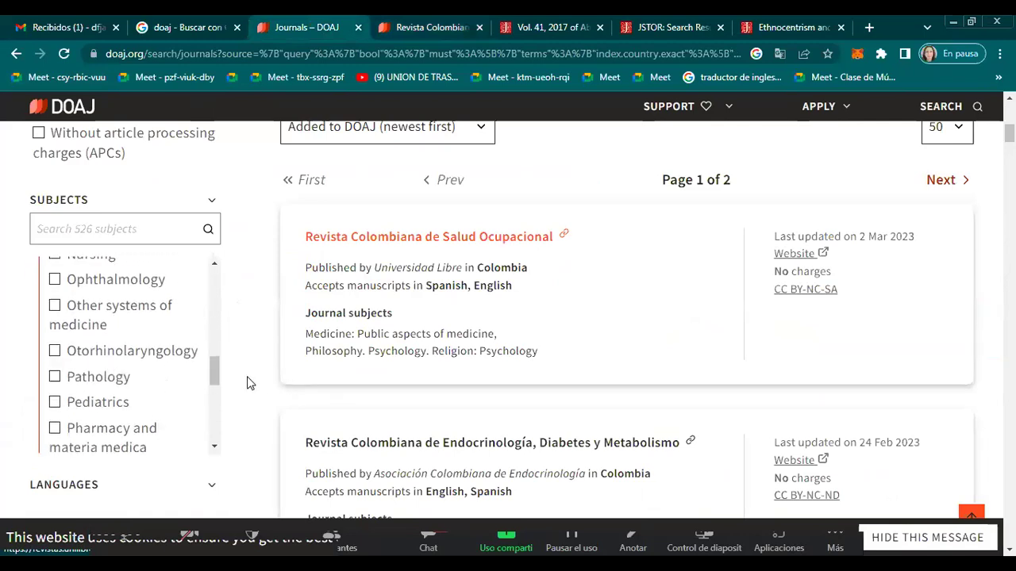
pyautogui.scroll(-4, 244, 389)
pyautogui.scroll(-2, 242, 392)
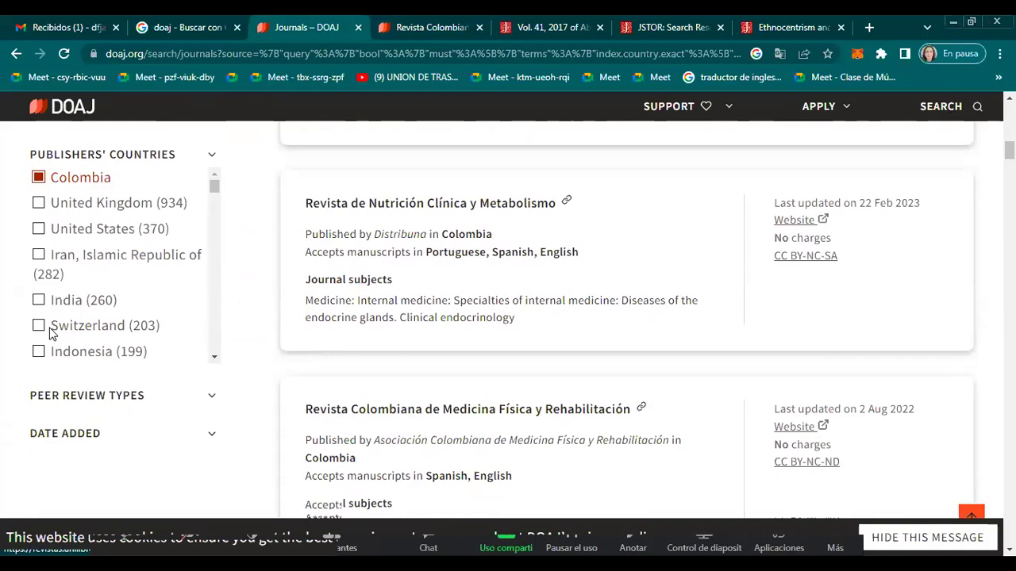
pyautogui.scroll(-5, 49, 333)
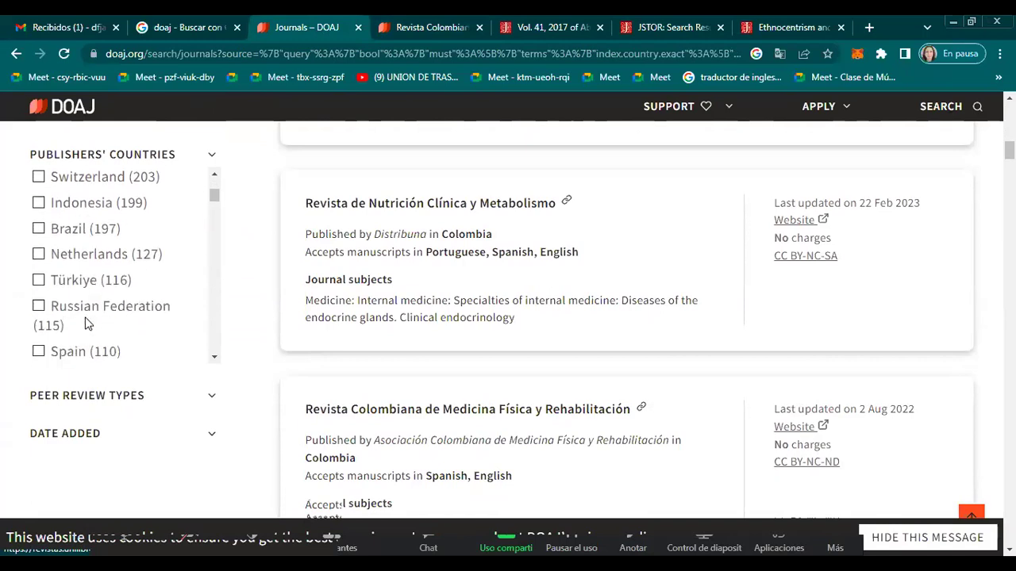
pyautogui.scroll(5, 95, 346)
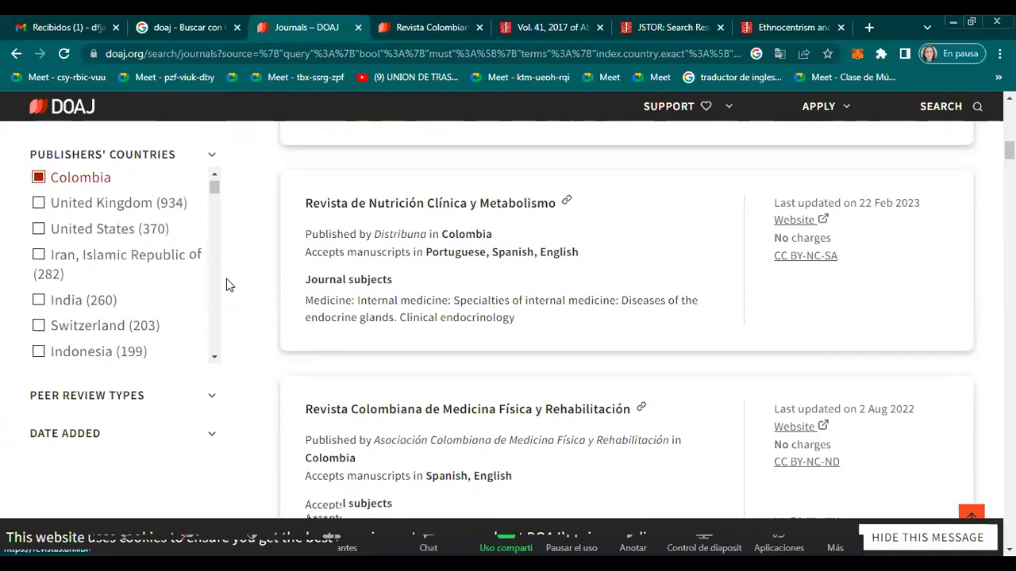
pyautogui.scroll(10, 235, 271)
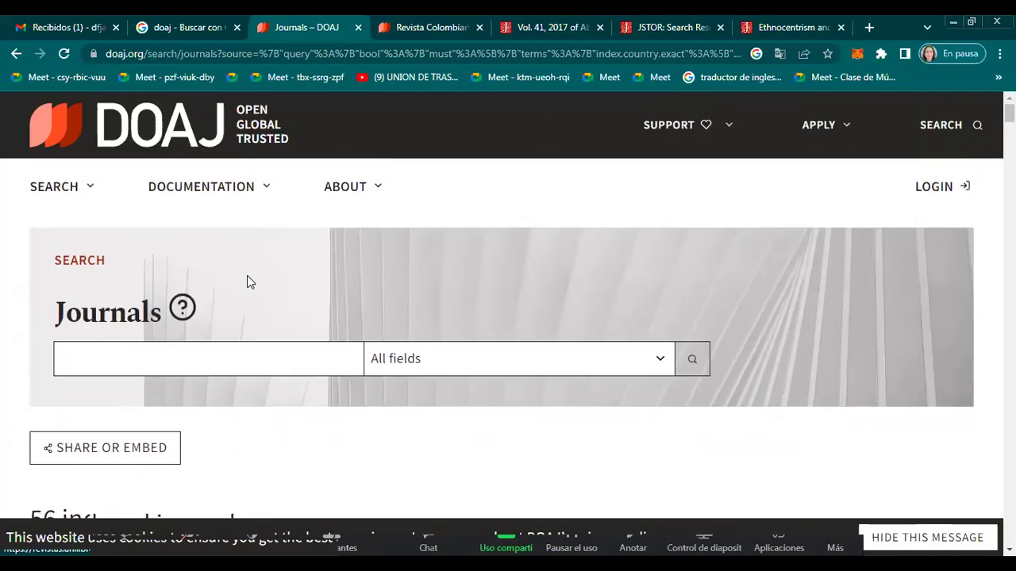
# Reset the DOAJ journal search to the unfiltered list and close that page
pyautogui.moveTo(79, 199)
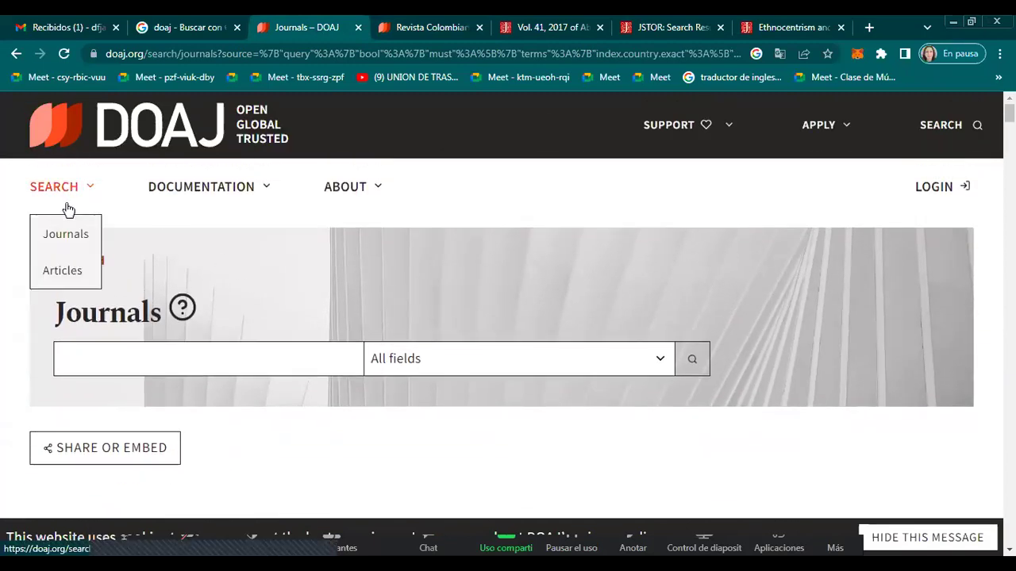
pyautogui.click(73, 223)
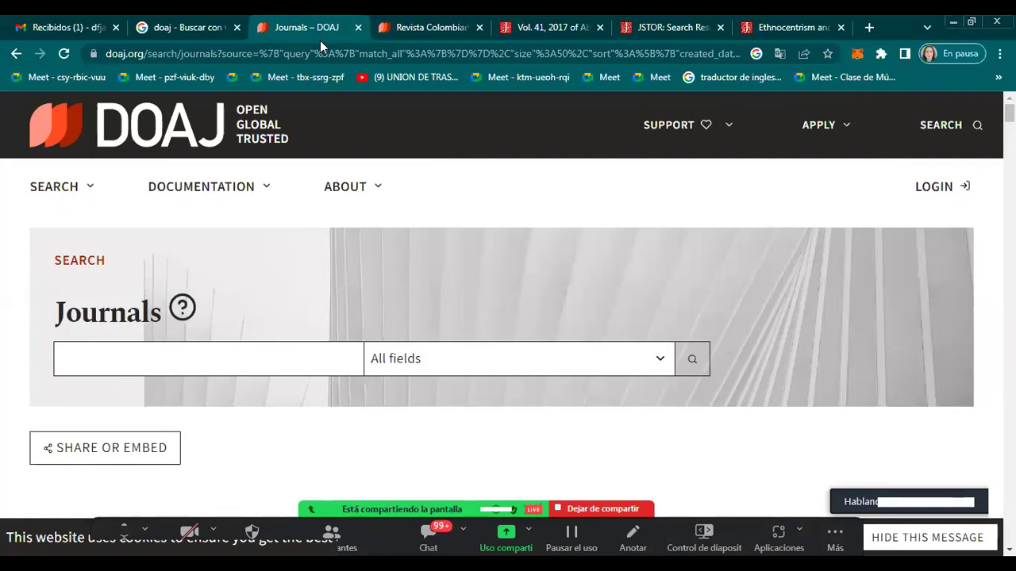
pyautogui.click(359, 27)
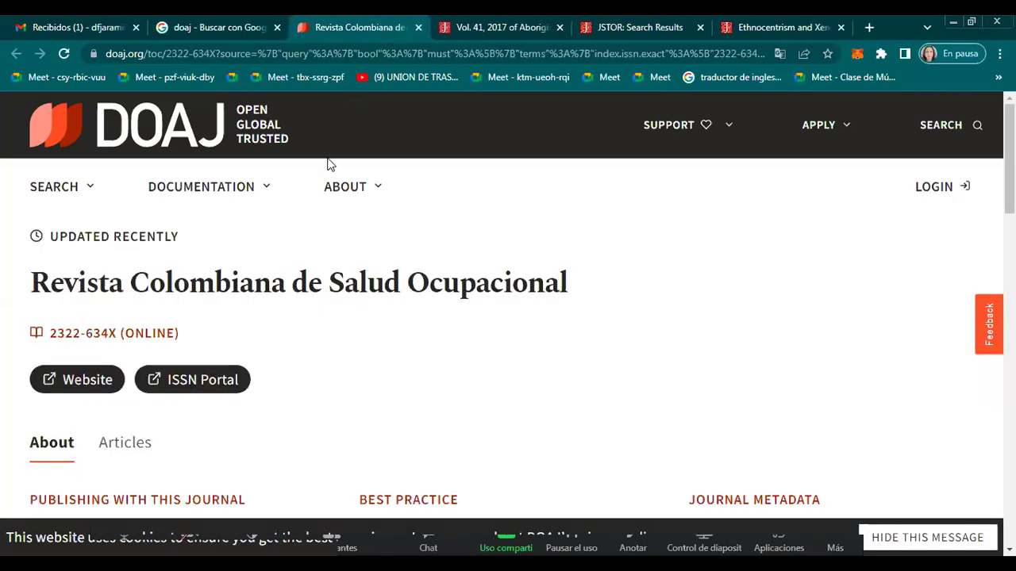
# Search Google for "google académico" in place of doaj and open the Google Académico site
pyautogui.click(210, 28)
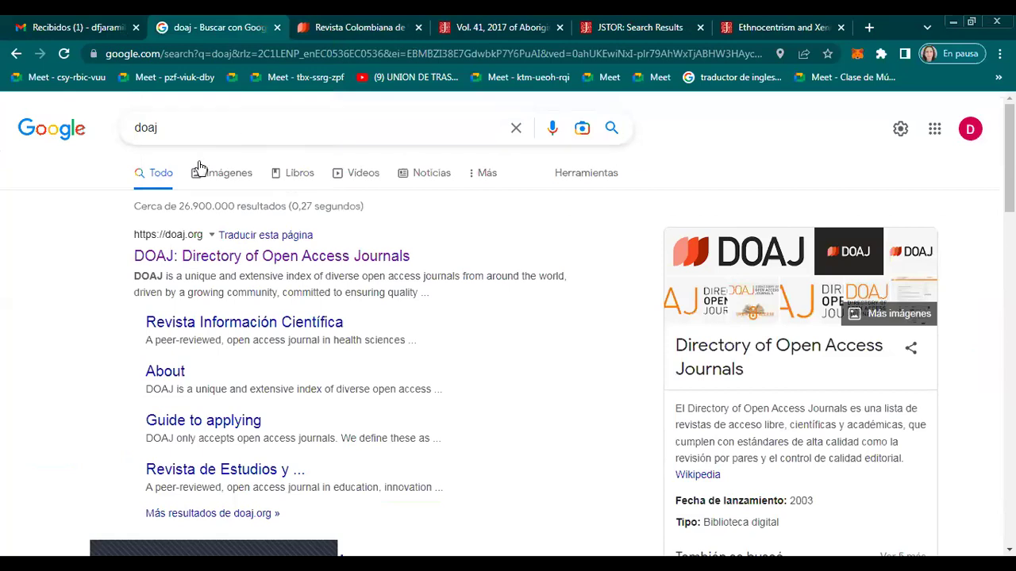
pyautogui.click(200, 130)
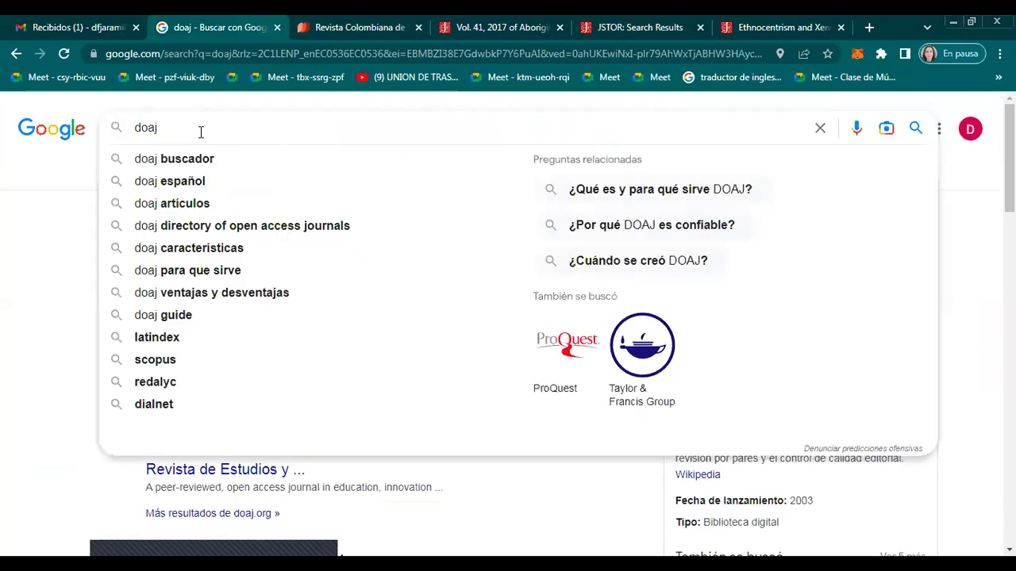
pyautogui.press('BackSpace')
pyautogui.press('BackSpace')
pyautogui.press('BackSpace')
pyautogui.press('BackSpace')
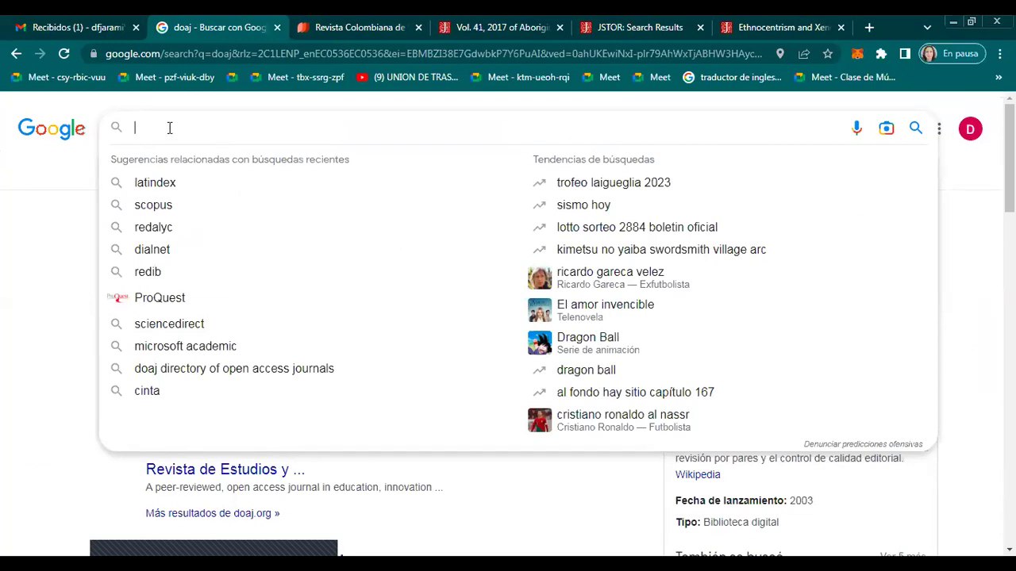
pyautogui.write('f')
pyautogui.press('BackSpace')
pyautogui.write('g')
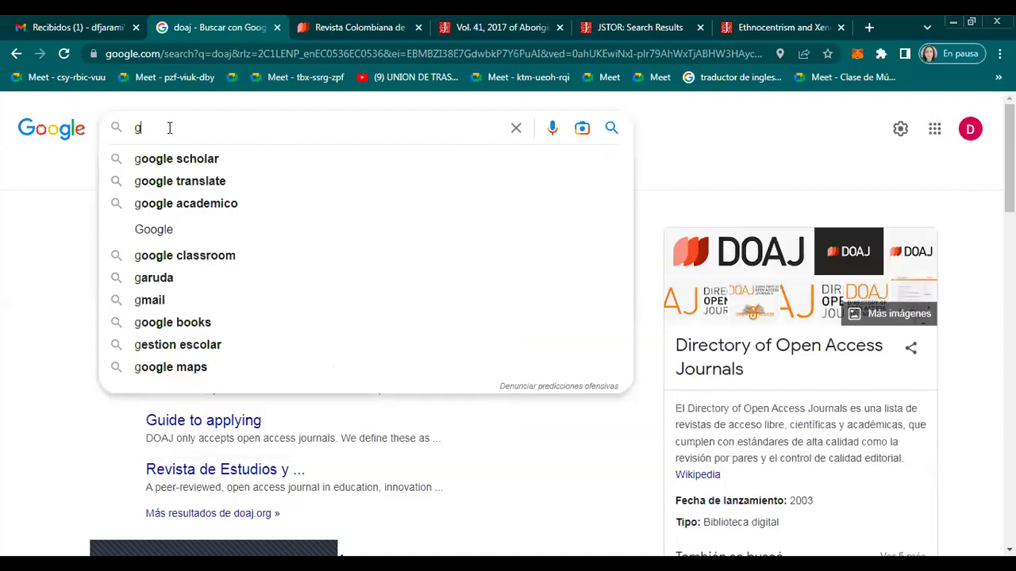
pyautogui.write('oogle acadm')
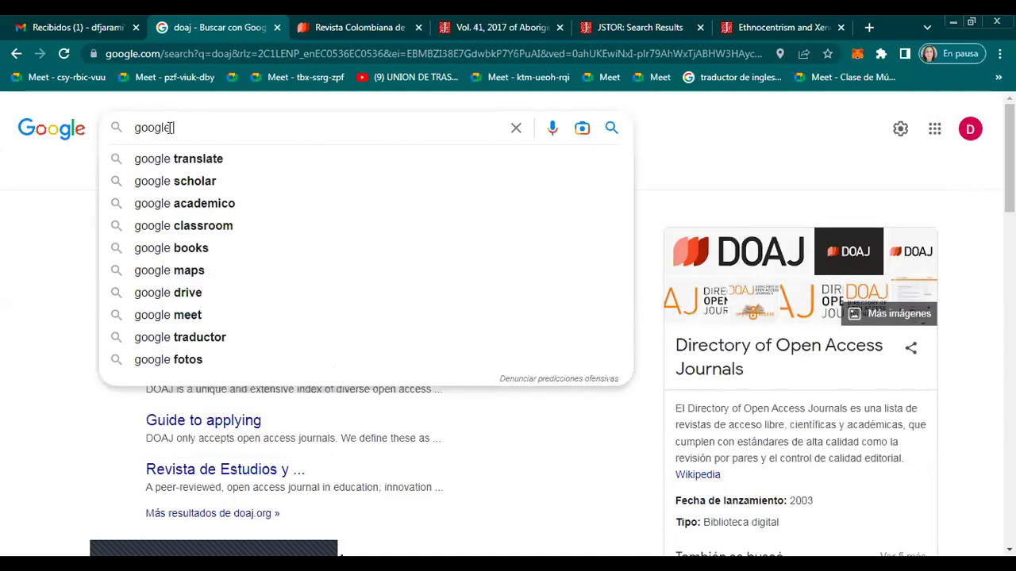
pyautogui.write('ico')
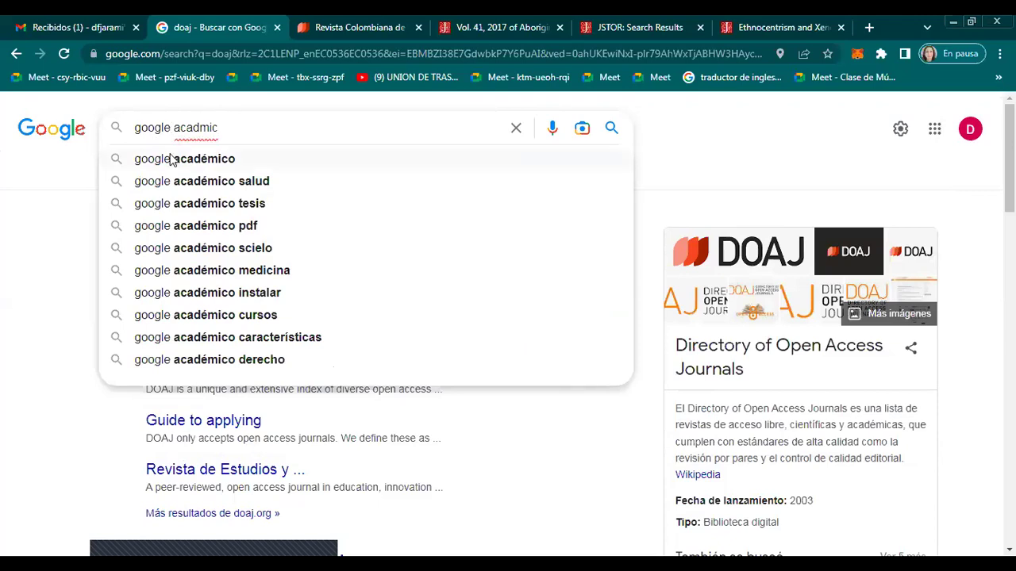
pyautogui.click(171, 159)
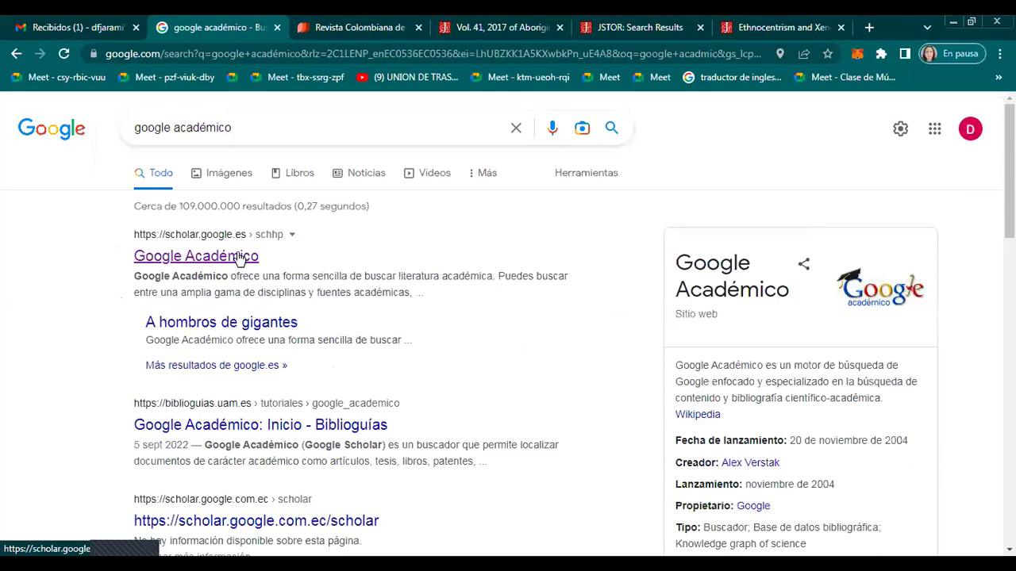
pyautogui.click(239, 256)
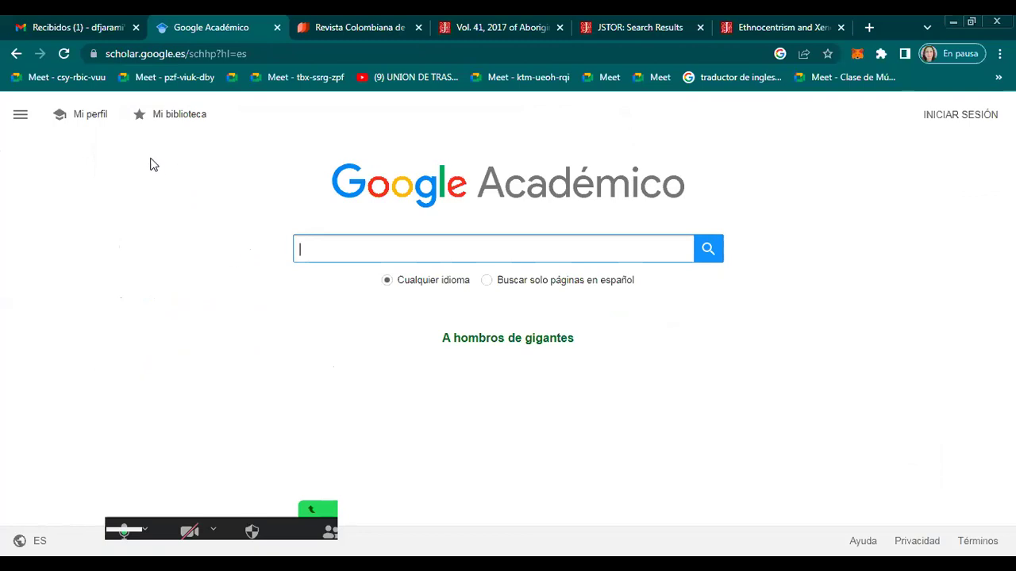
# Open the Google Académico statistics, review the main publications and show the complete list
pyautogui.click(20, 119)
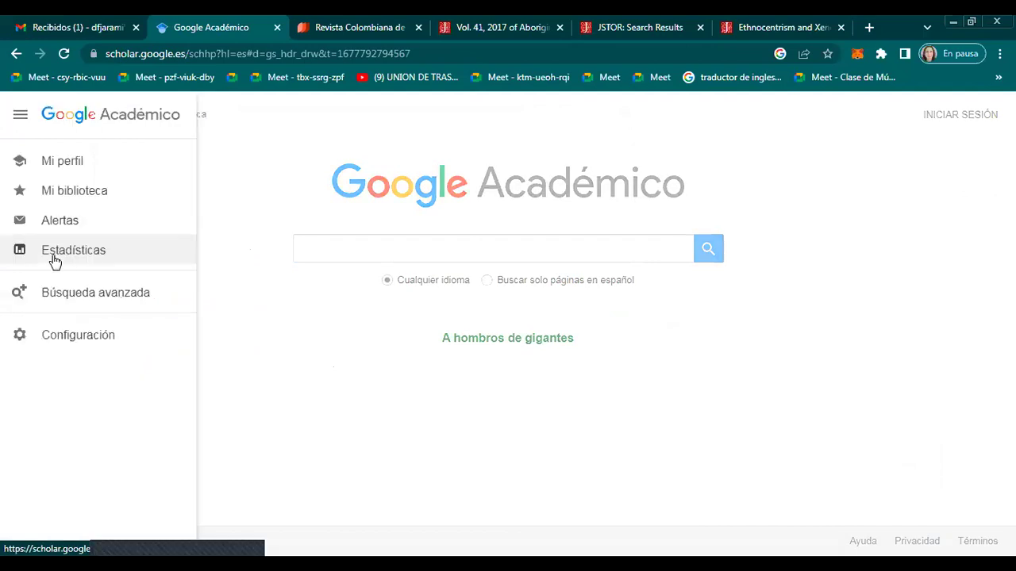
pyautogui.click(52, 254)
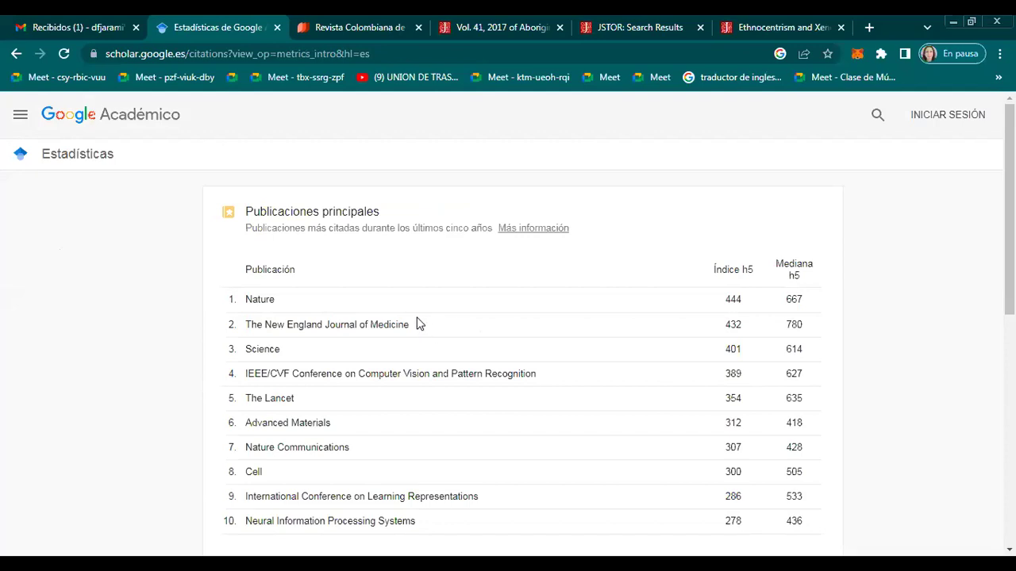
pyautogui.scroll(-1, 399, 317)
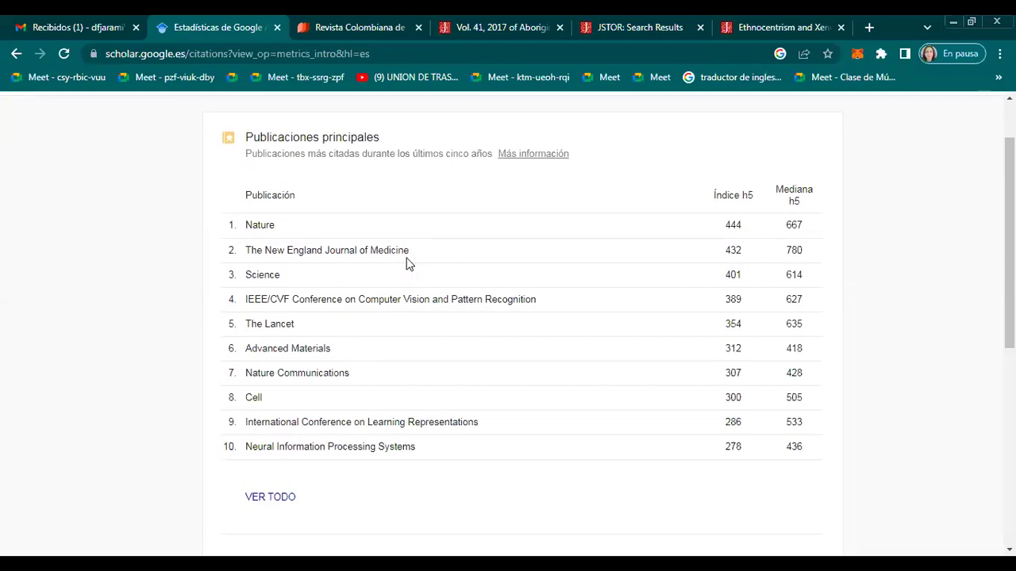
pyautogui.scroll(2, 410, 240)
pyautogui.scroll(-4, 410, 240)
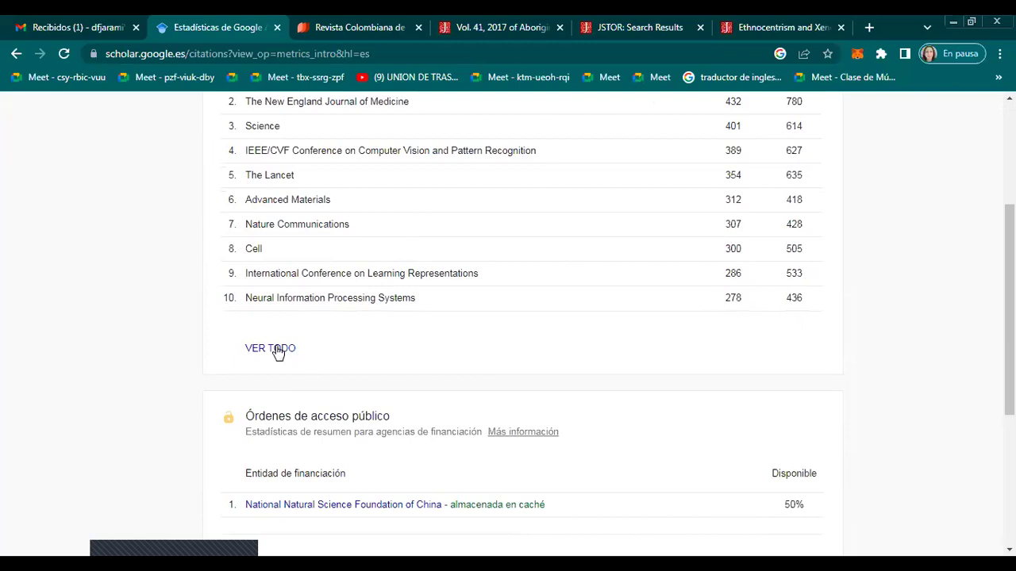
pyautogui.click(278, 354)
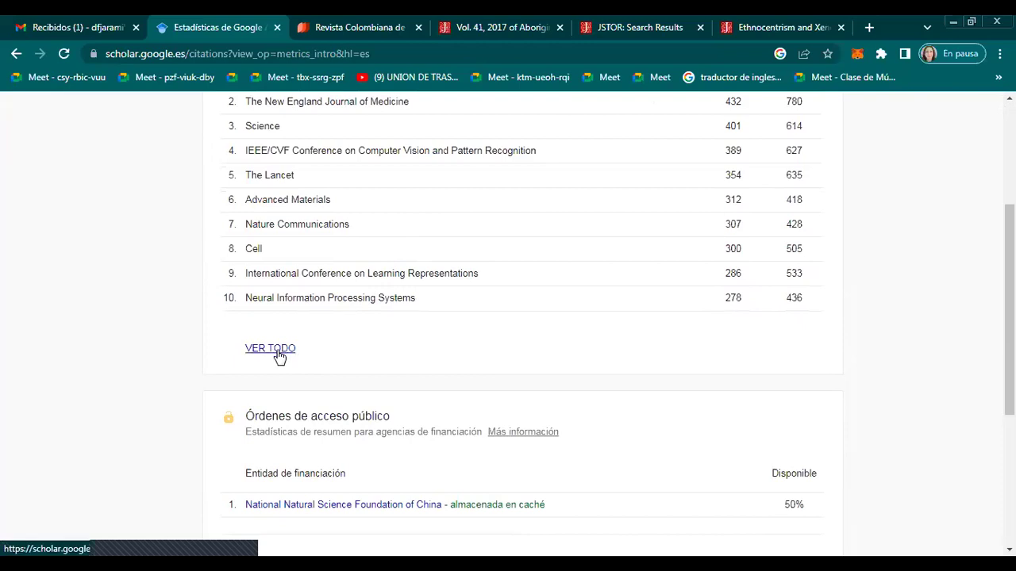
pyautogui.click(278, 351)
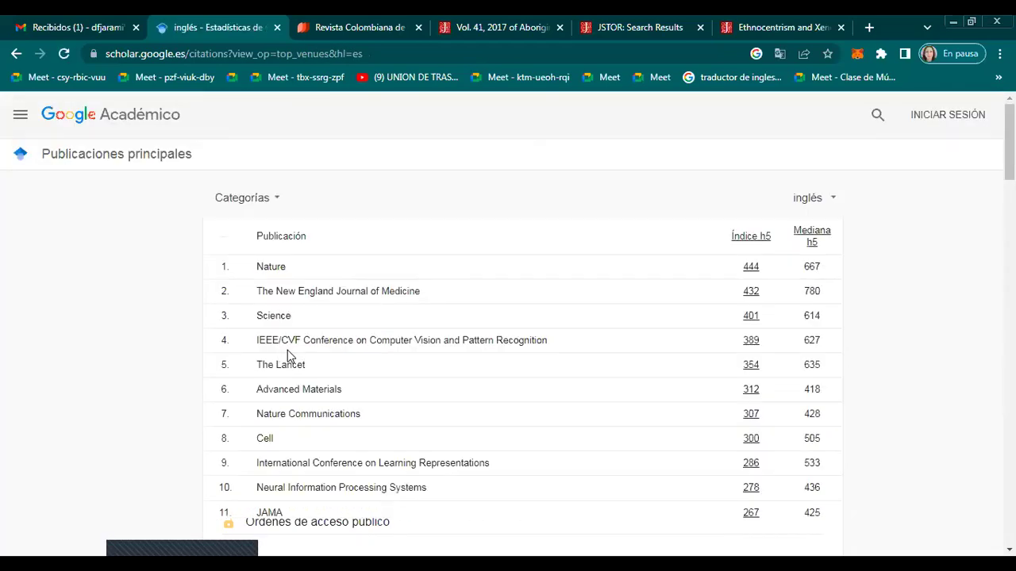
# Narrow the top publications to the category Social Sciences and the subcategory Political Science
pyautogui.click(278, 199)
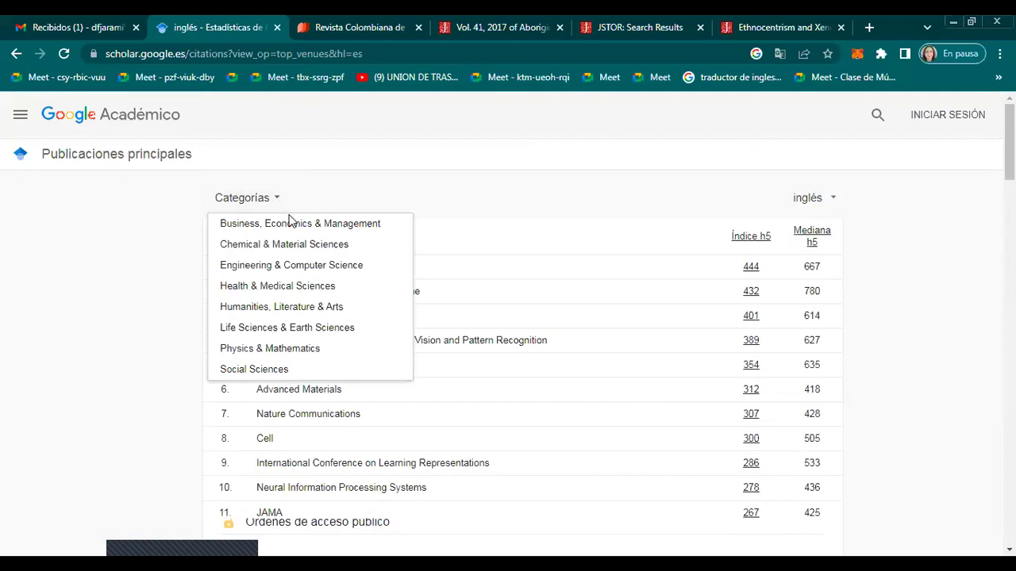
pyautogui.click(271, 373)
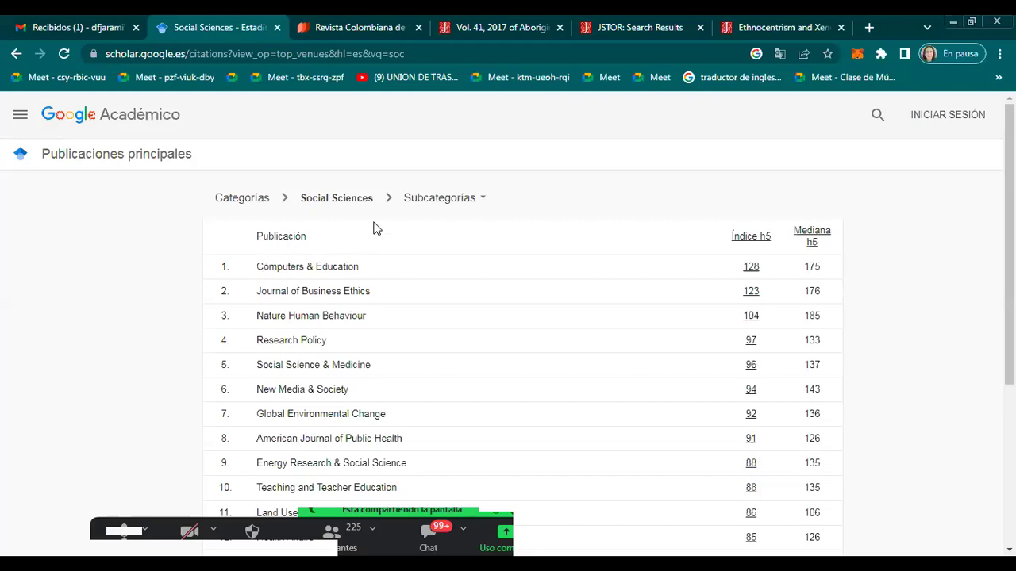
pyautogui.click(458, 198)
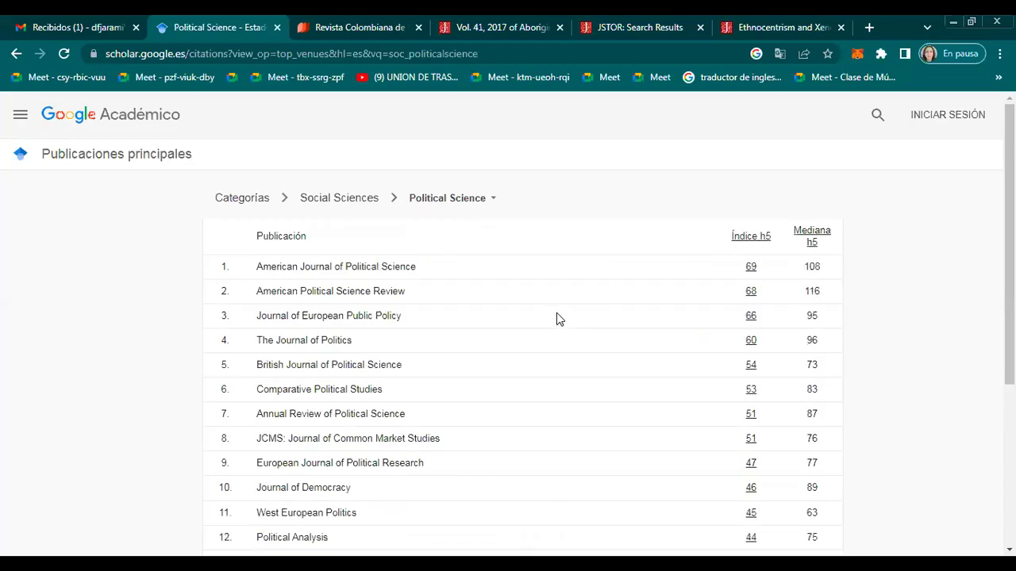
pyautogui.scroll(1, 556, 314)
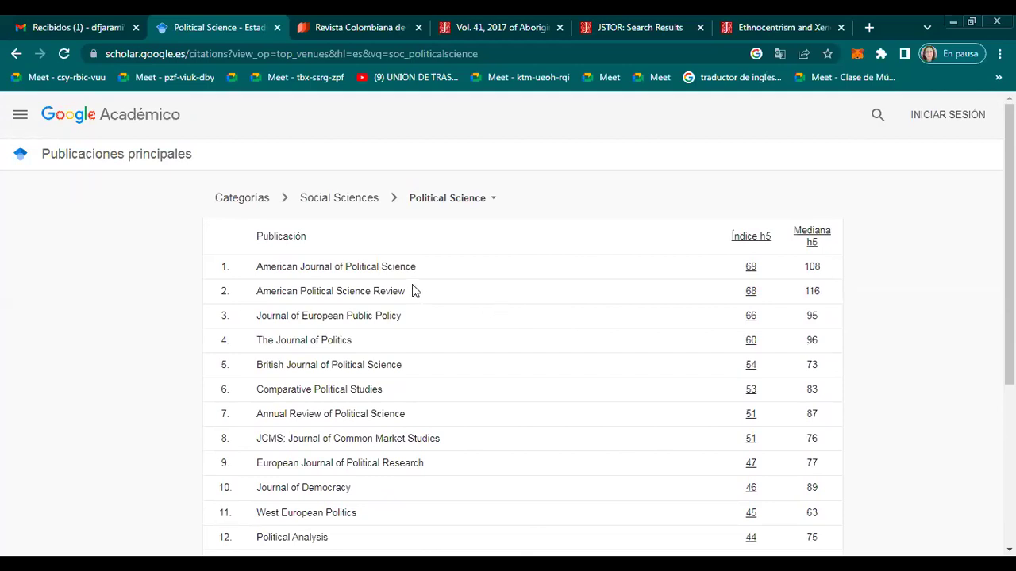
# Open the h5-index details of the American Journal of Political Science and review its cited articles, citation counts and years
pyautogui.click(750, 267)
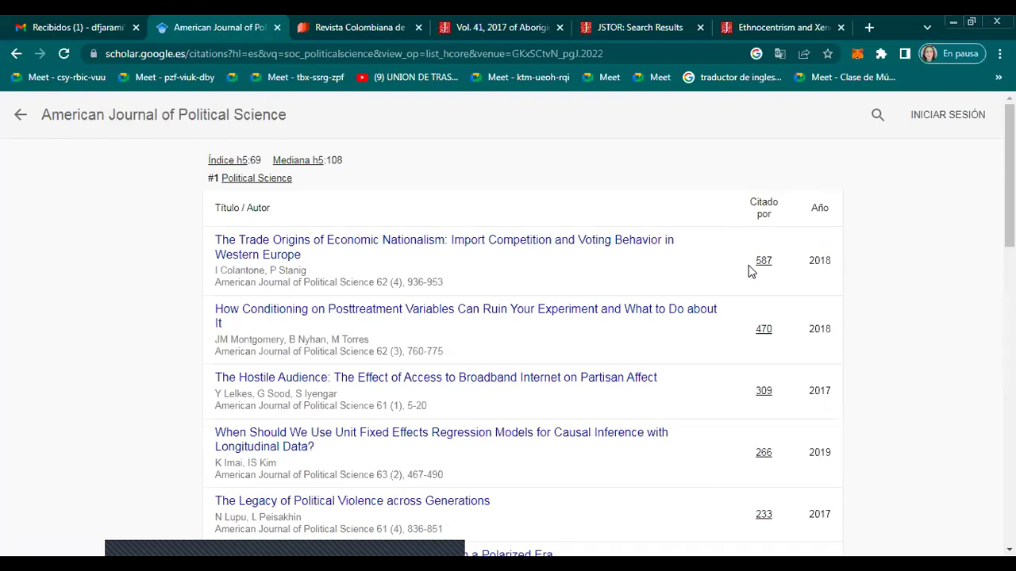
pyautogui.scroll(-1, 699, 287)
pyautogui.scroll(1, 696, 295)
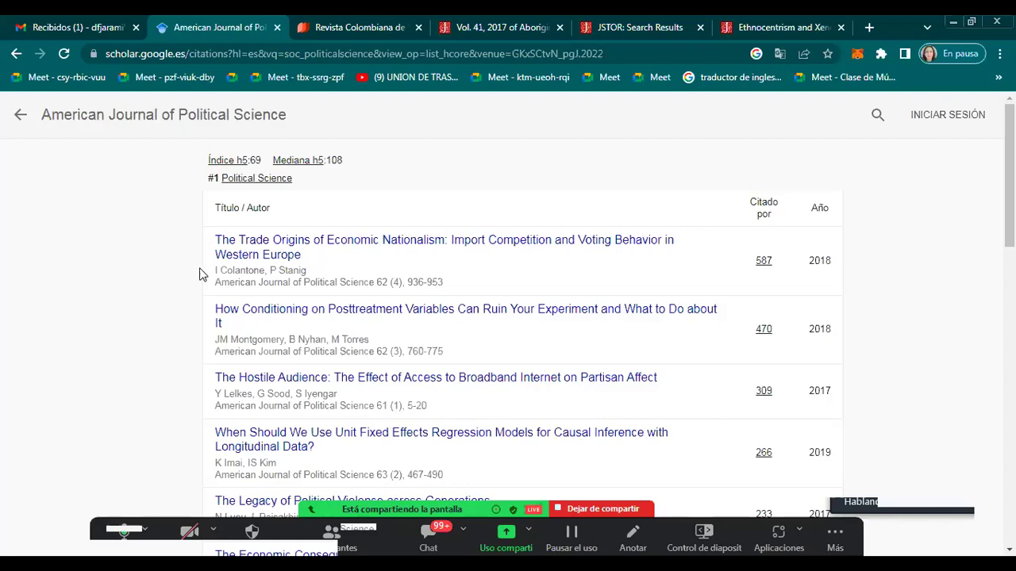
pyautogui.scroll(-2, 174, 284)
pyautogui.scroll(-1, 175, 284)
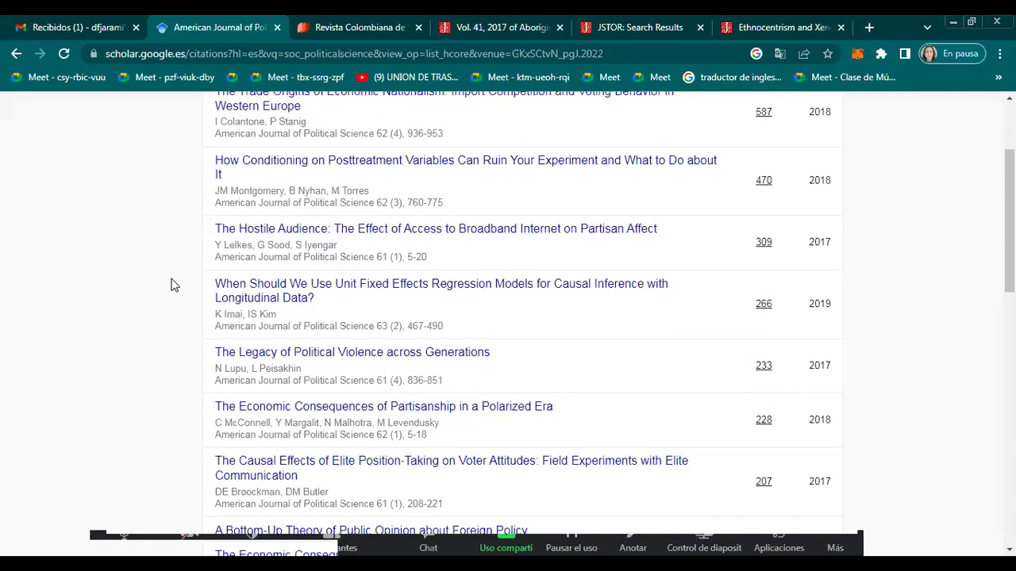
pyautogui.scroll(3, 175, 284)
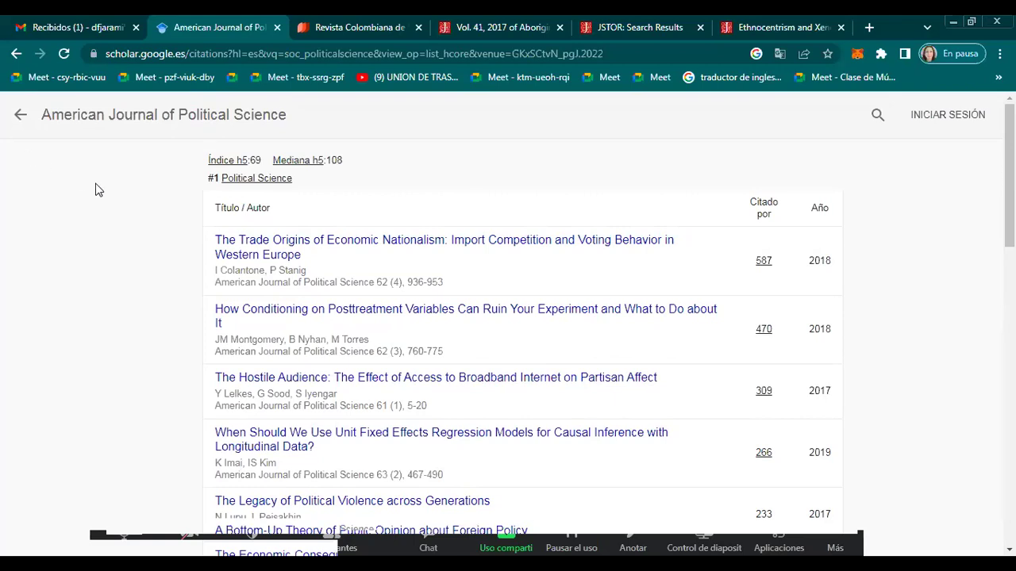
# Return to the unfiltered list of top publications in Google Académico and review the available subject categories
pyautogui.click(20, 117)
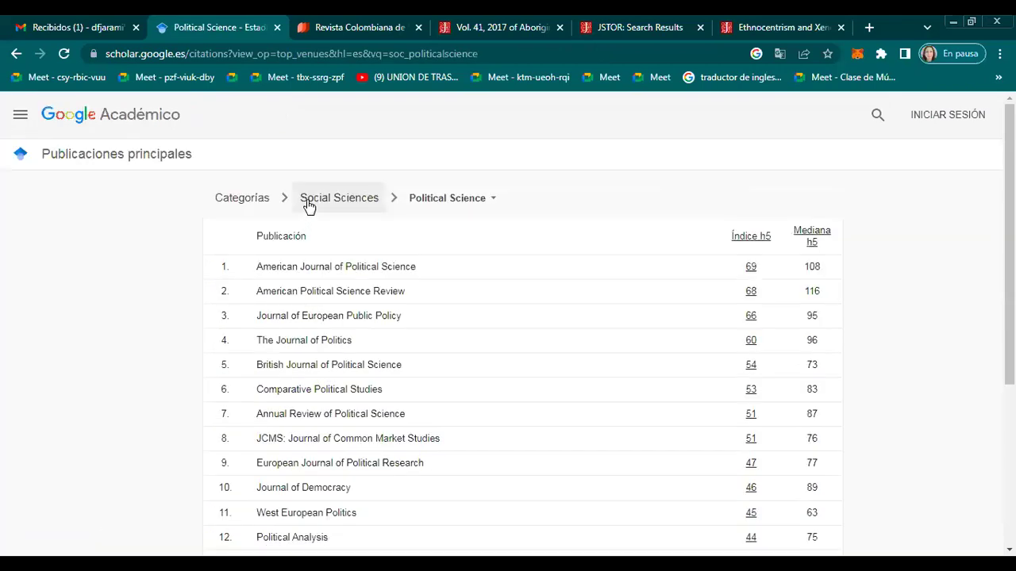
pyautogui.click(308, 202)
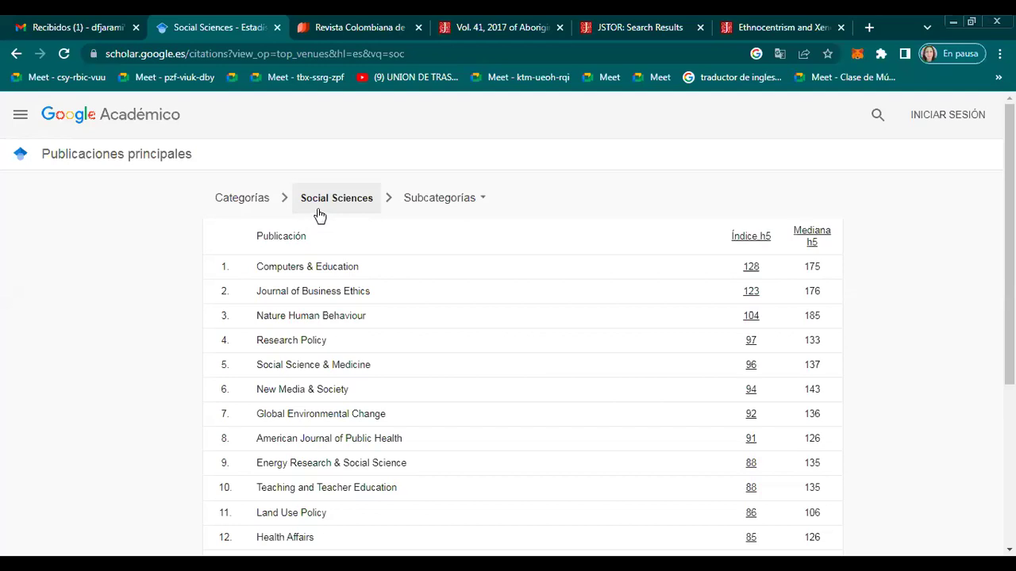
pyautogui.click(262, 206)
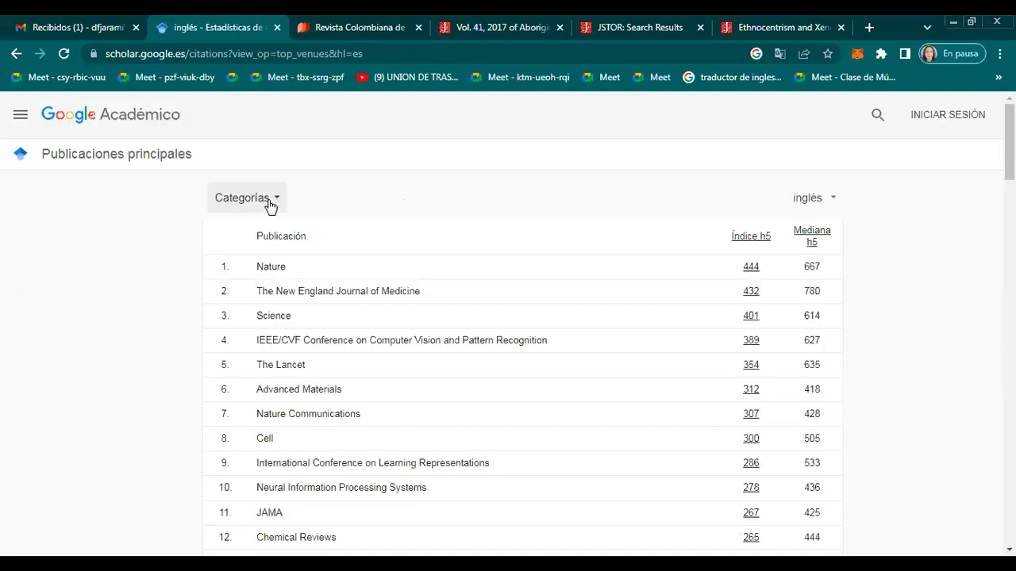
pyautogui.click(277, 200)
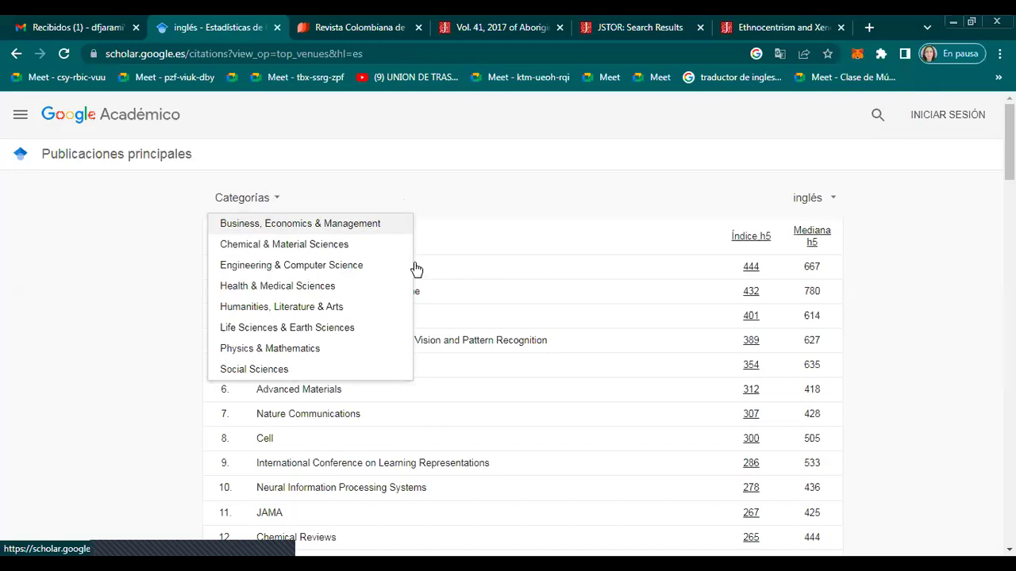
pyautogui.click(498, 198)
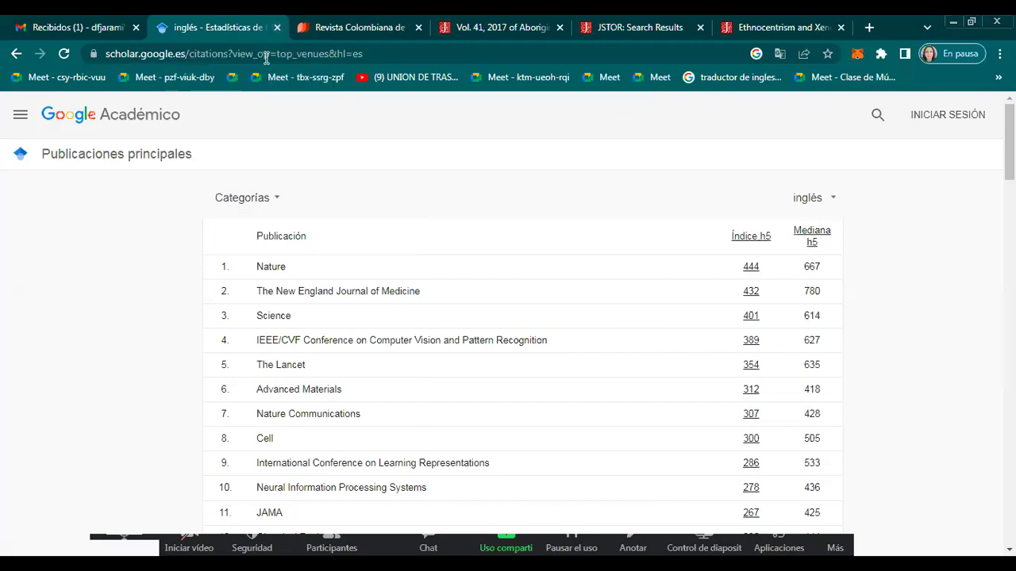
# Search Google for "sciamgo" and open the Scimago Journal & Country Rank site in a new tab
pyautogui.click(266, 54)
pyautogui.write('sciamd')
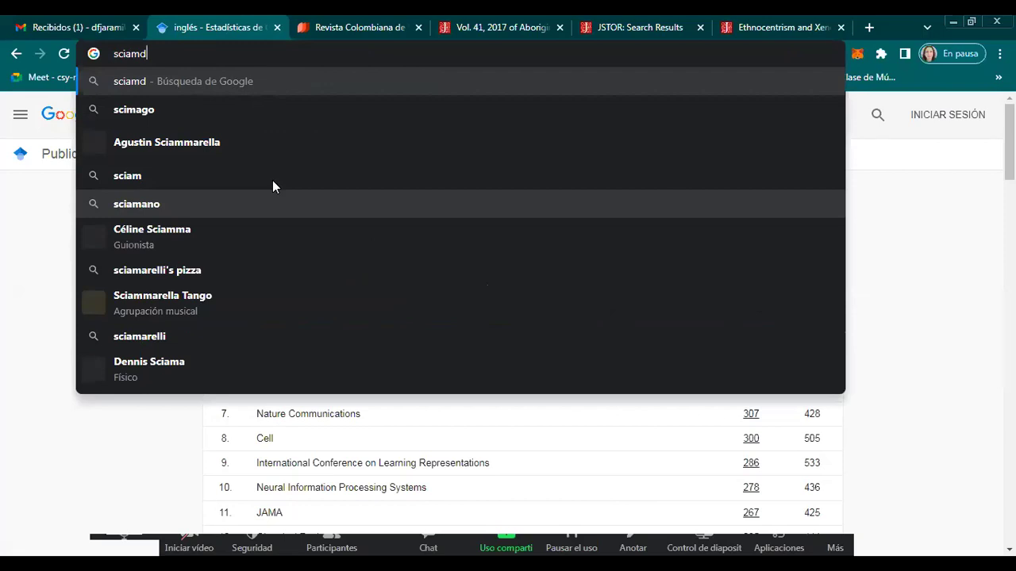
pyautogui.press('BackSpace')
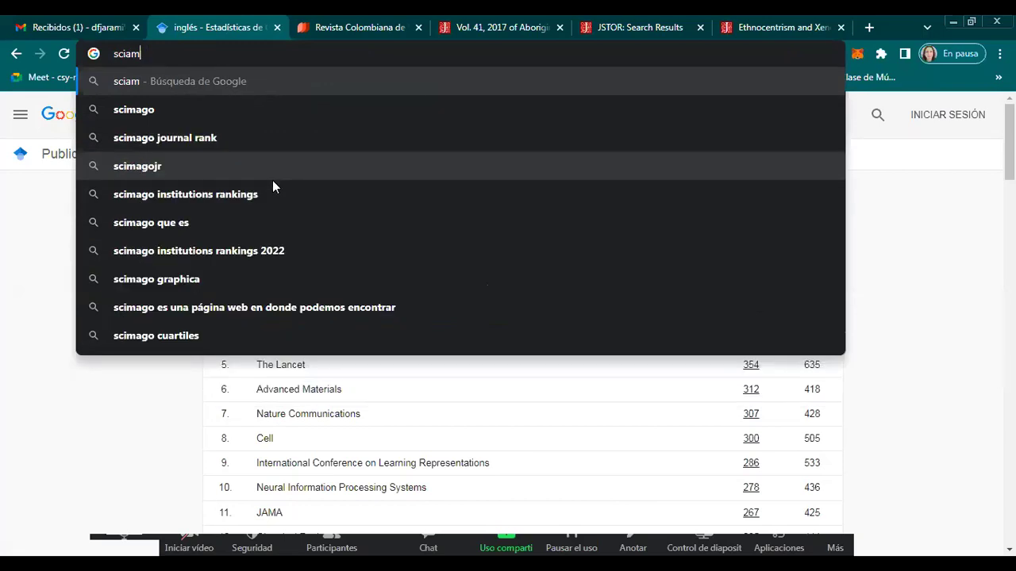
pyautogui.write('go')
pyautogui.press('Return')
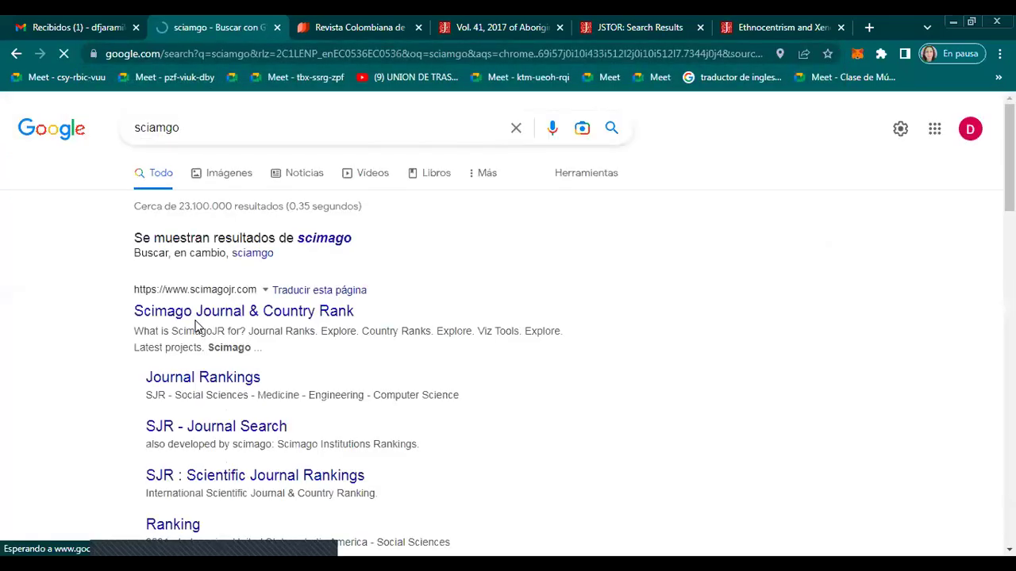
pyautogui.middleClick(199, 314)
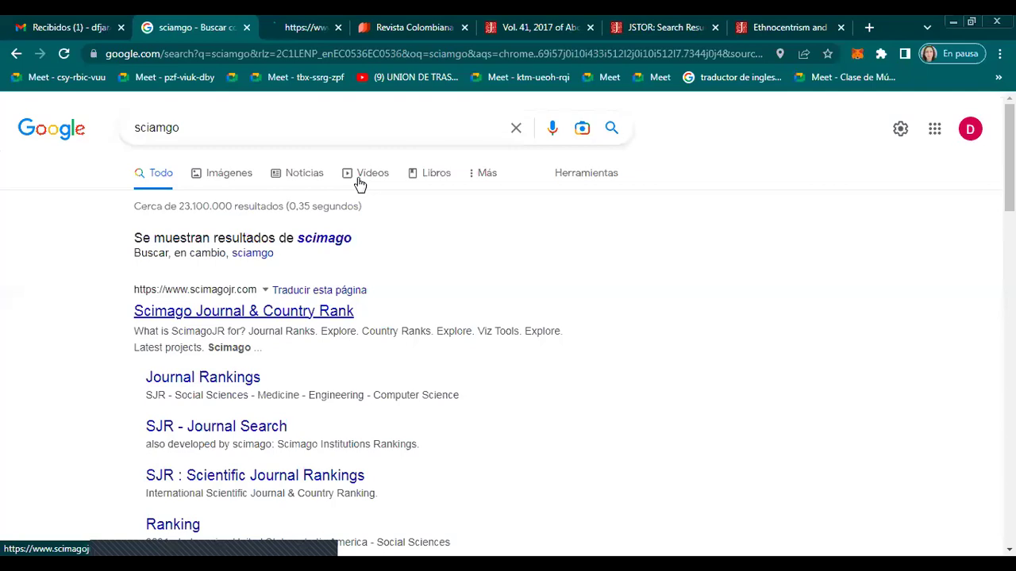
pyautogui.click(279, 28)
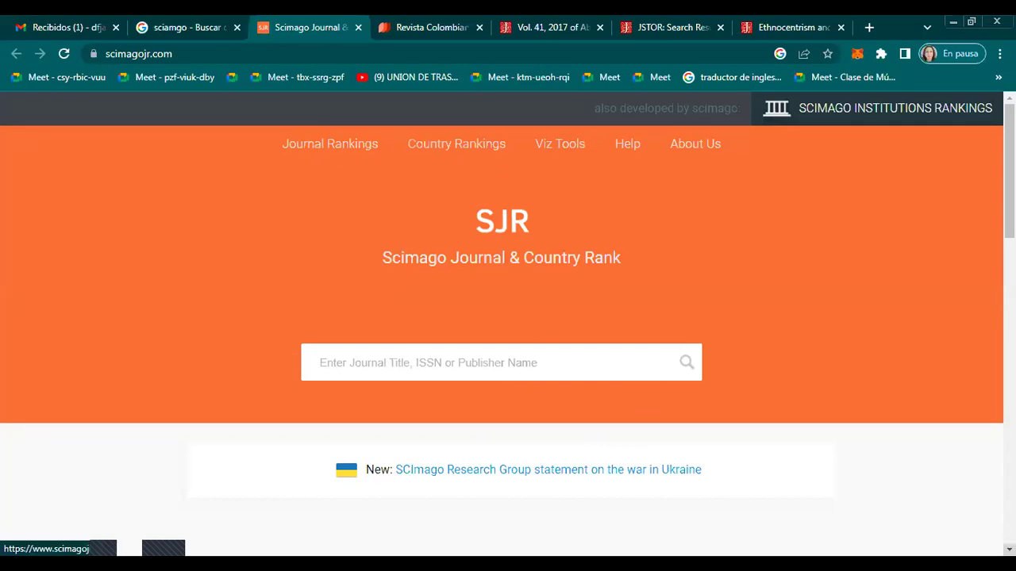
# Open the Scimago journal rankings and review the top-ranked journals with their SJR quartiles, H index and citation columns
pyautogui.click(342, 141)
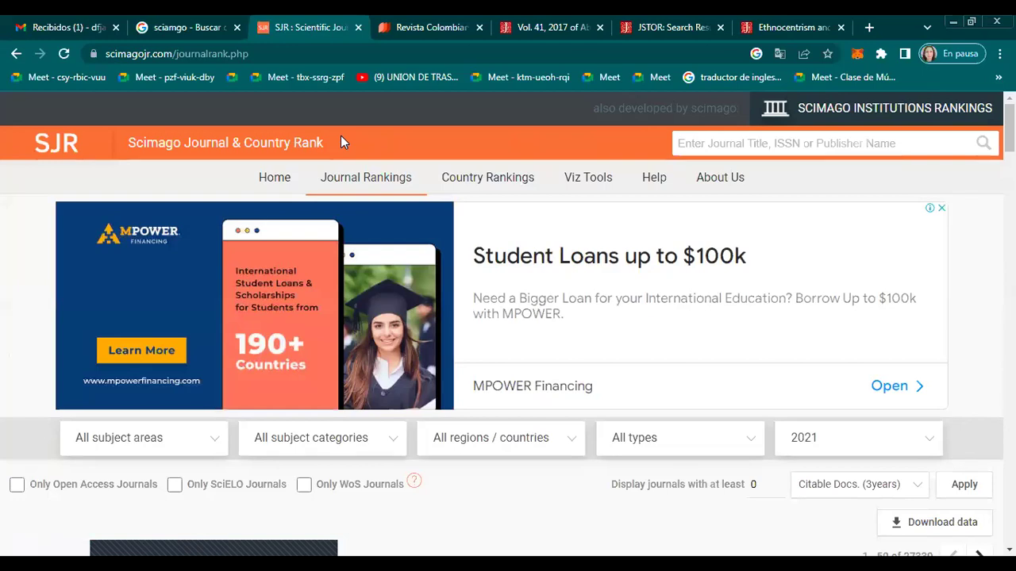
pyautogui.scroll(-4, 456, 385)
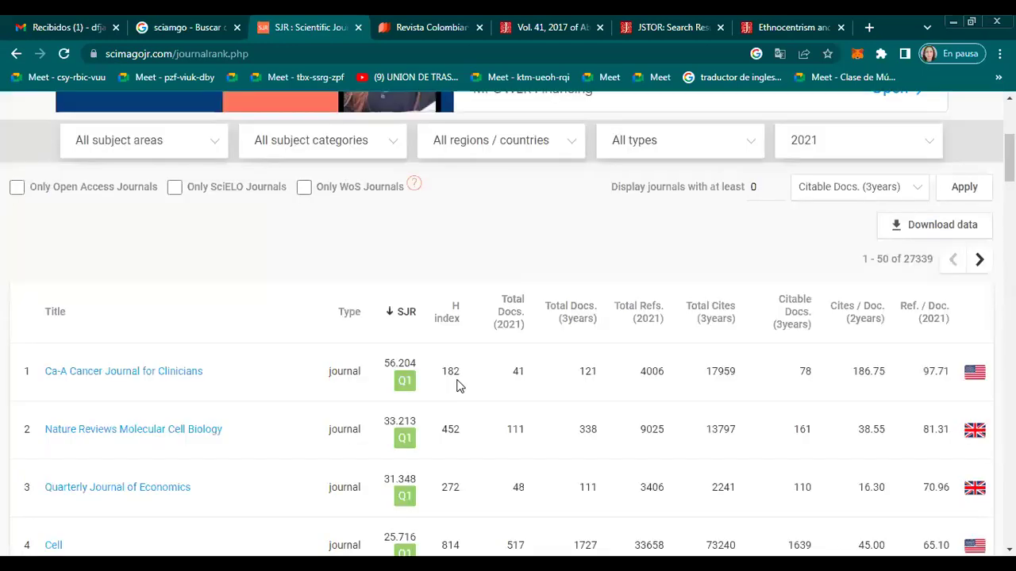
pyautogui.scroll(-1, 456, 385)
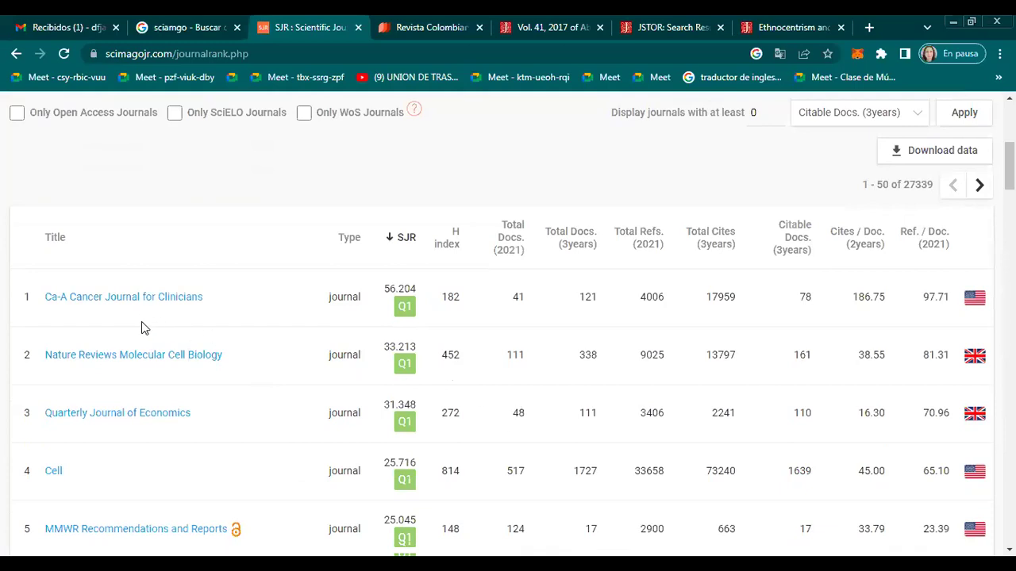
pyautogui.scroll(-1, 142, 328)
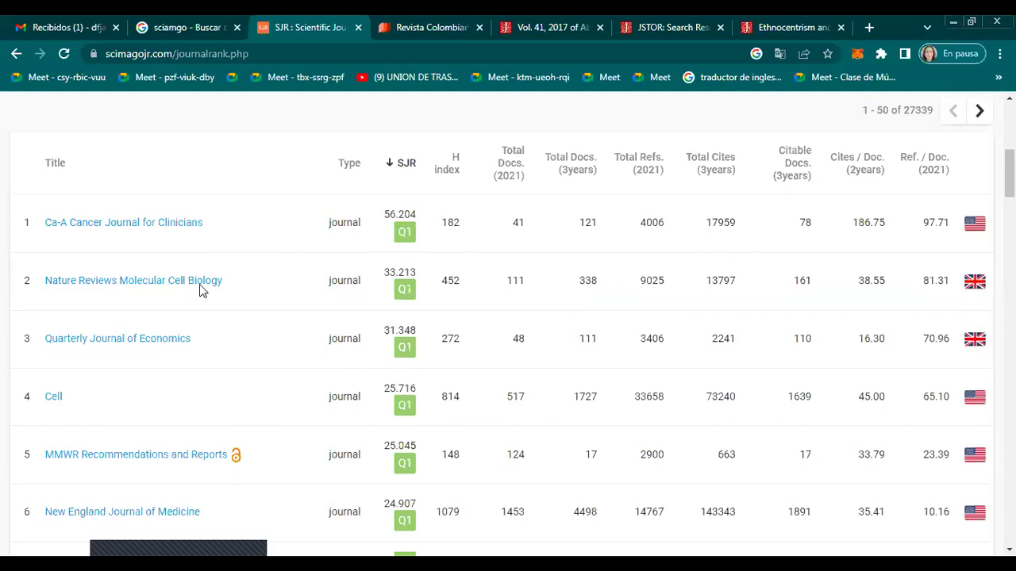
# Filter the journal rankings by the subject area Environmental Science
pyautogui.scroll(5, 190, 291)
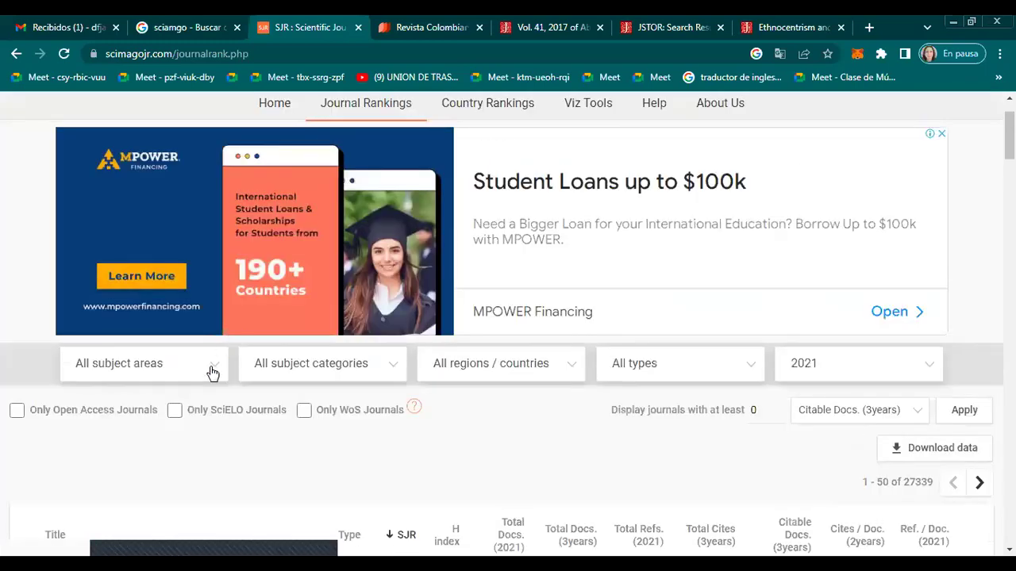
pyautogui.click(213, 368)
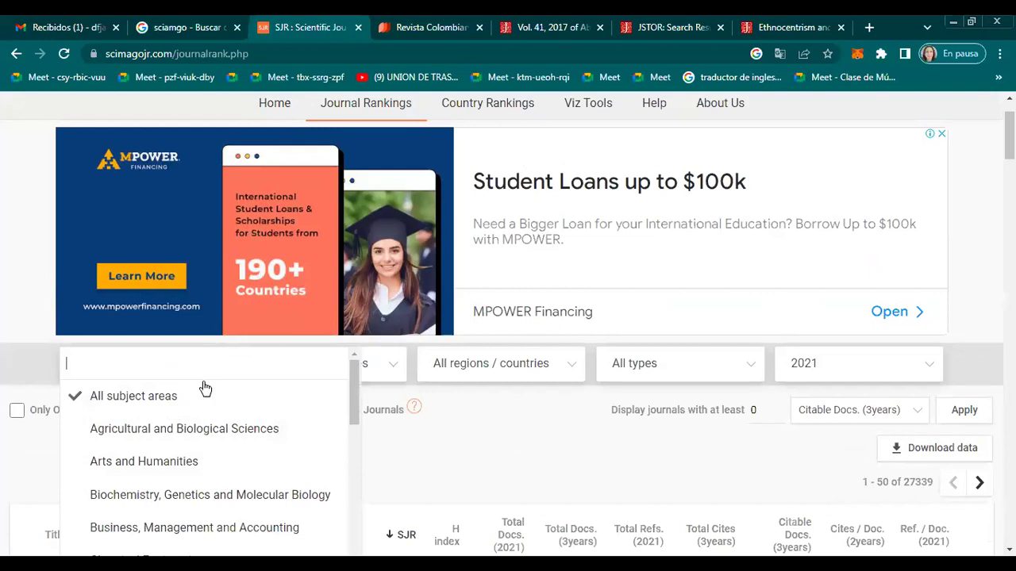
pyautogui.scroll(-4, 284, 414)
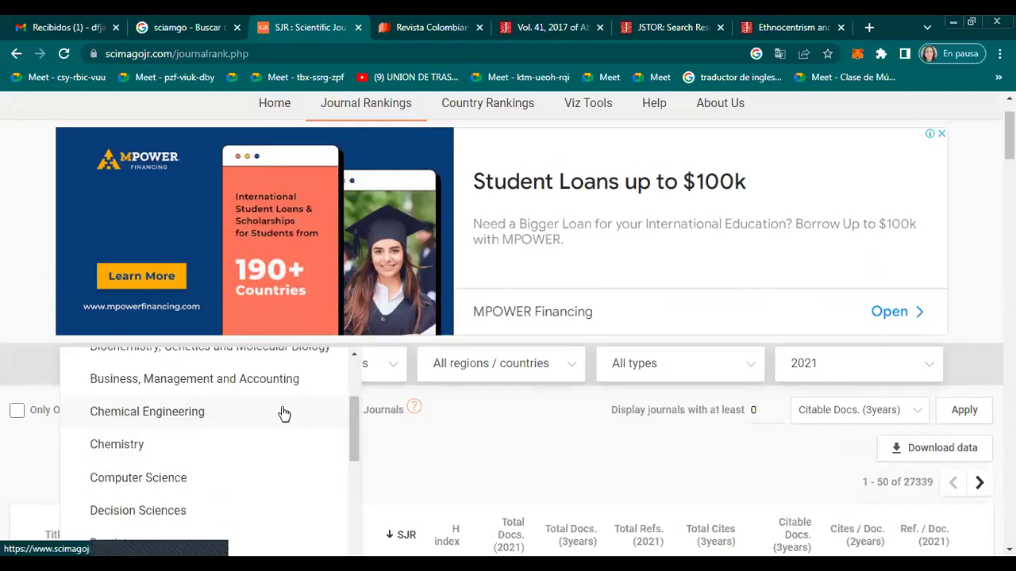
pyautogui.scroll(-4, 285, 423)
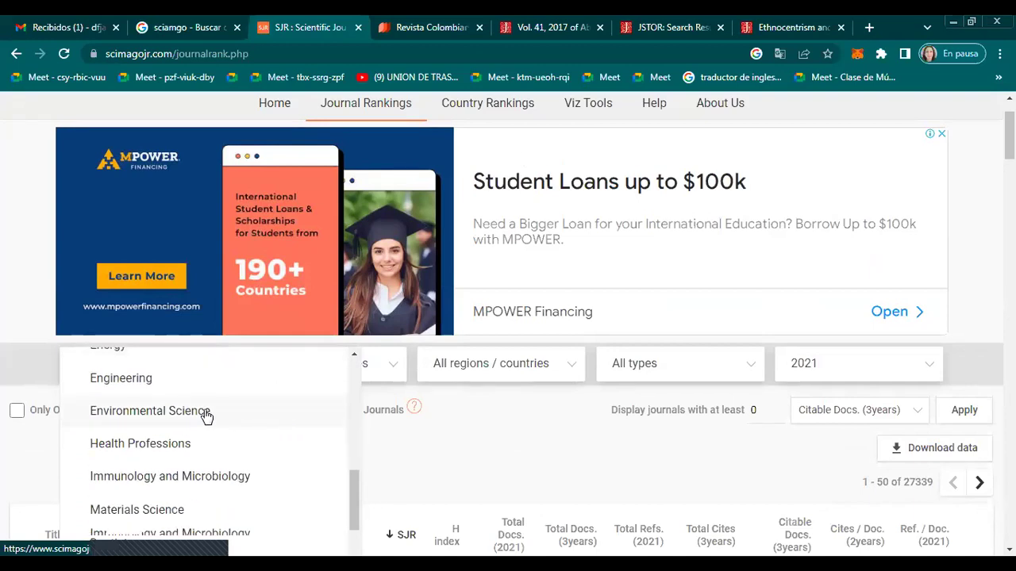
pyautogui.press('Return')
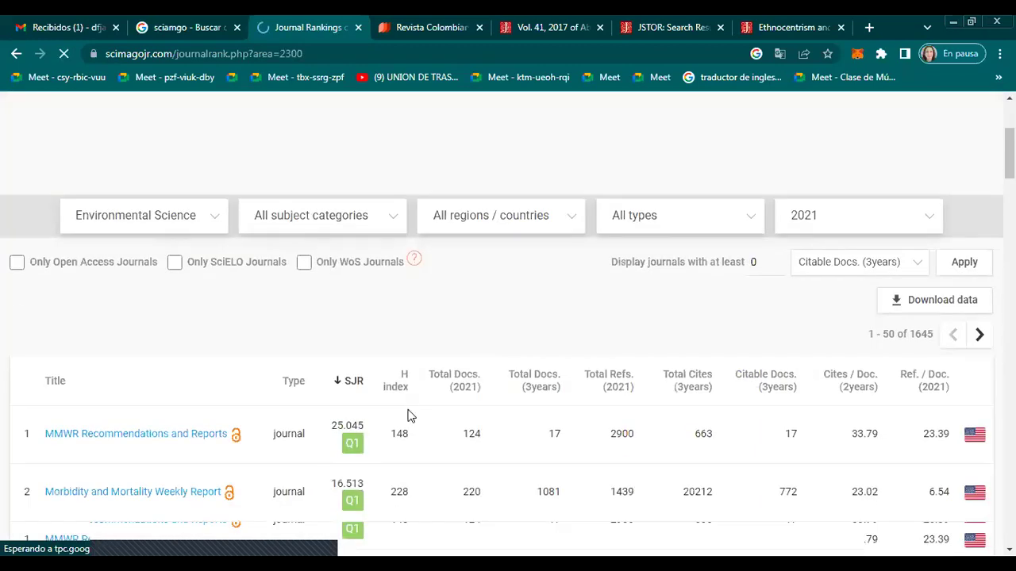
# Narrow the Environmental Science rankings to the subject category Ecology
pyautogui.scroll(-3, 410, 415)
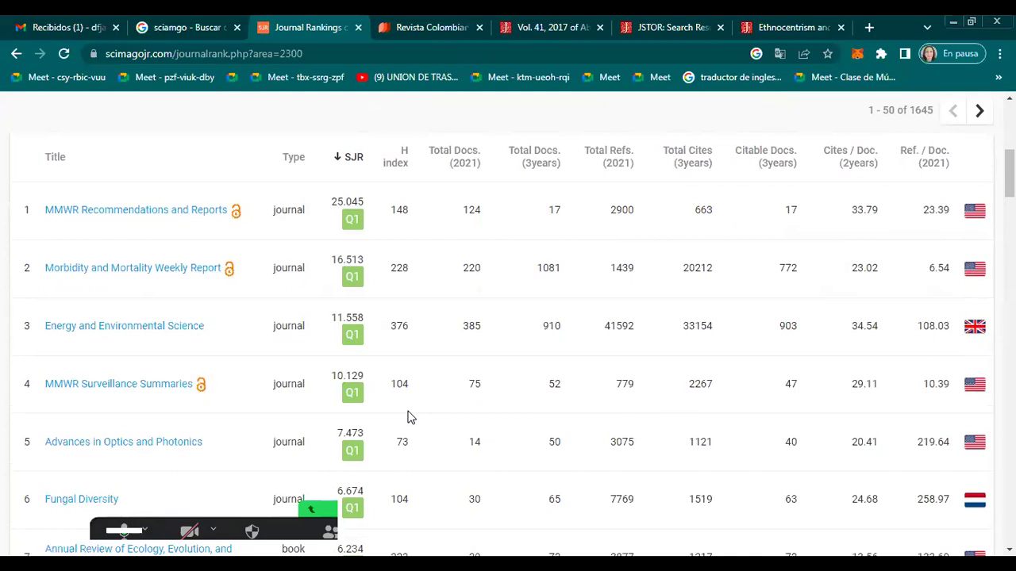
pyautogui.scroll(3, 516, 359)
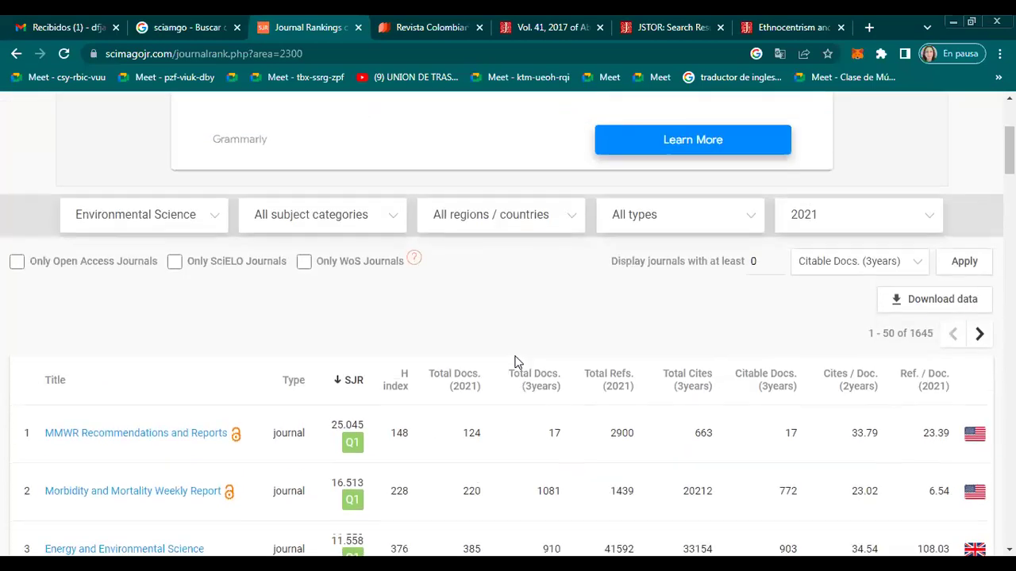
pyautogui.click(389, 216)
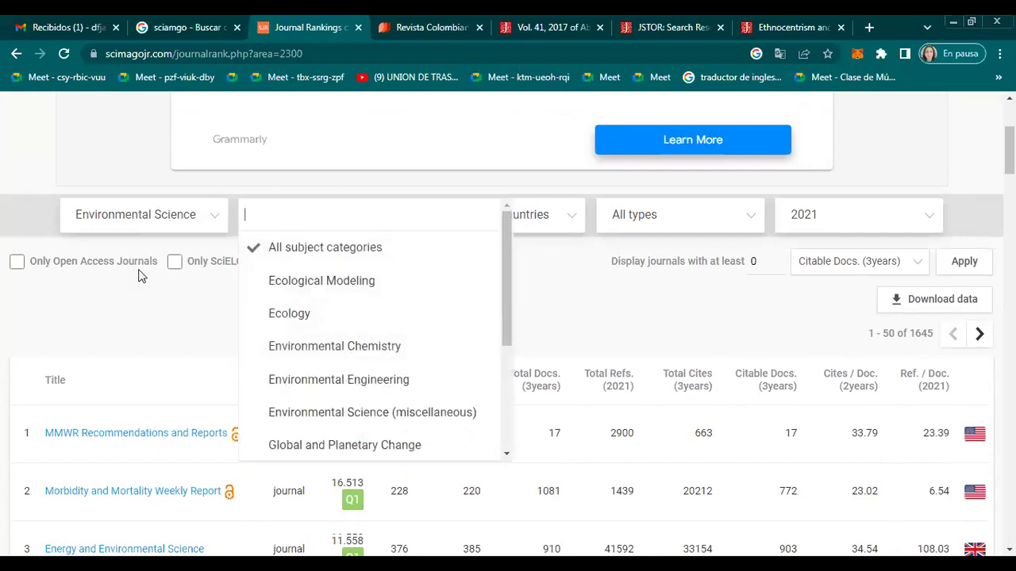
pyautogui.click(270, 318)
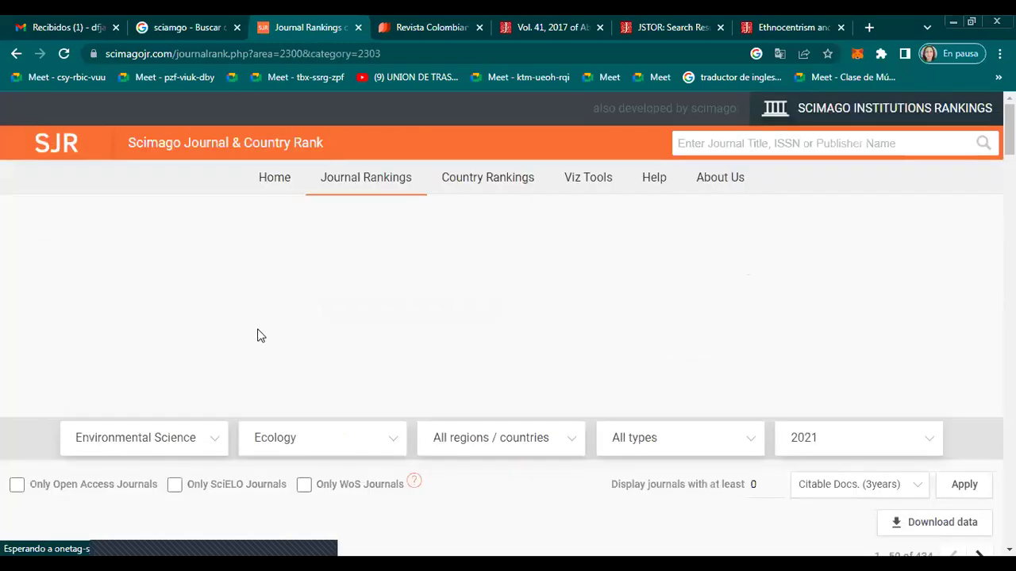
# Check the publication type options and limit the Ecology rankings to the region Latin America
pyautogui.scroll(-2, 256, 342)
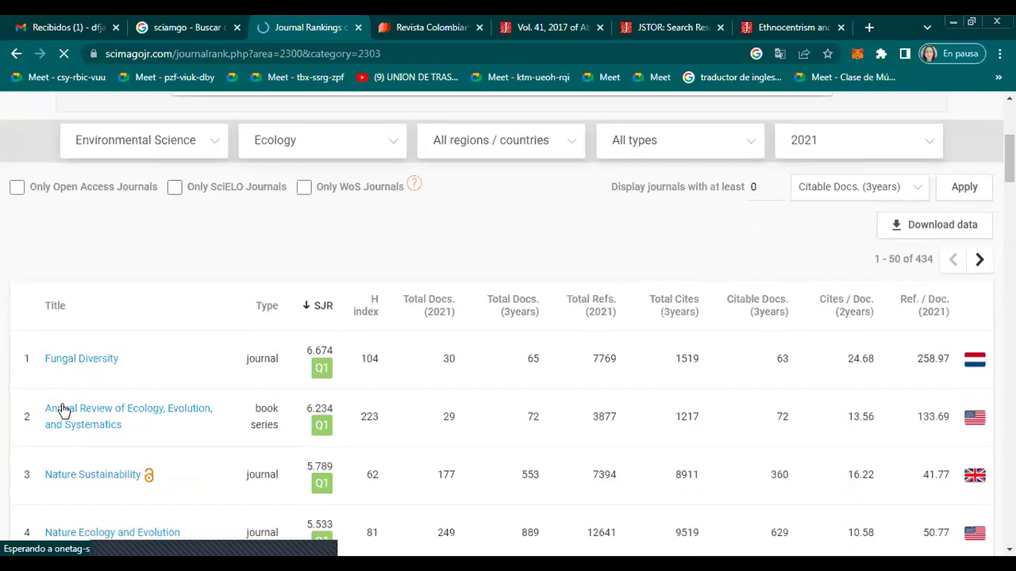
pyautogui.scroll(-2, 185, 411)
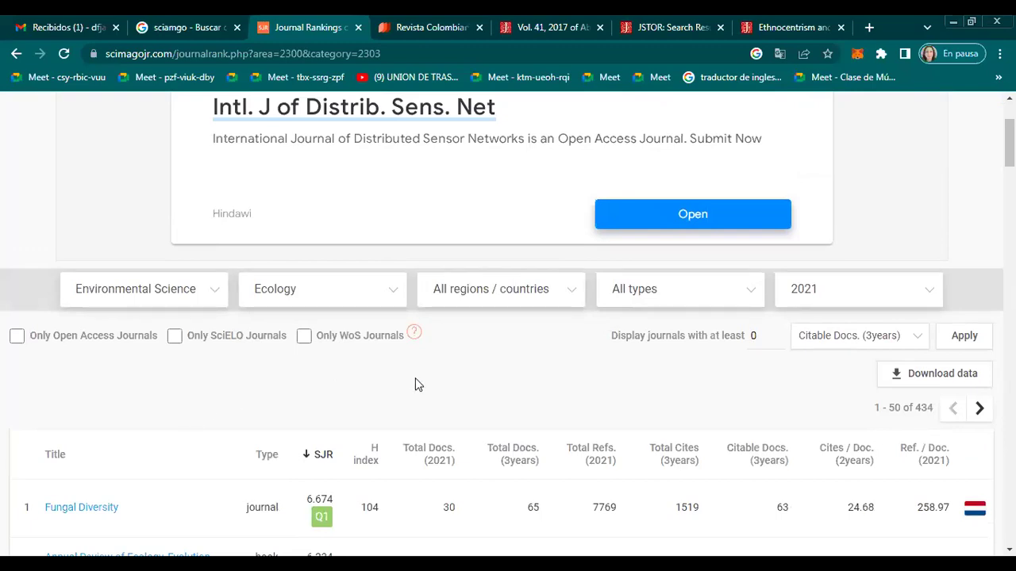
pyautogui.click(753, 297)
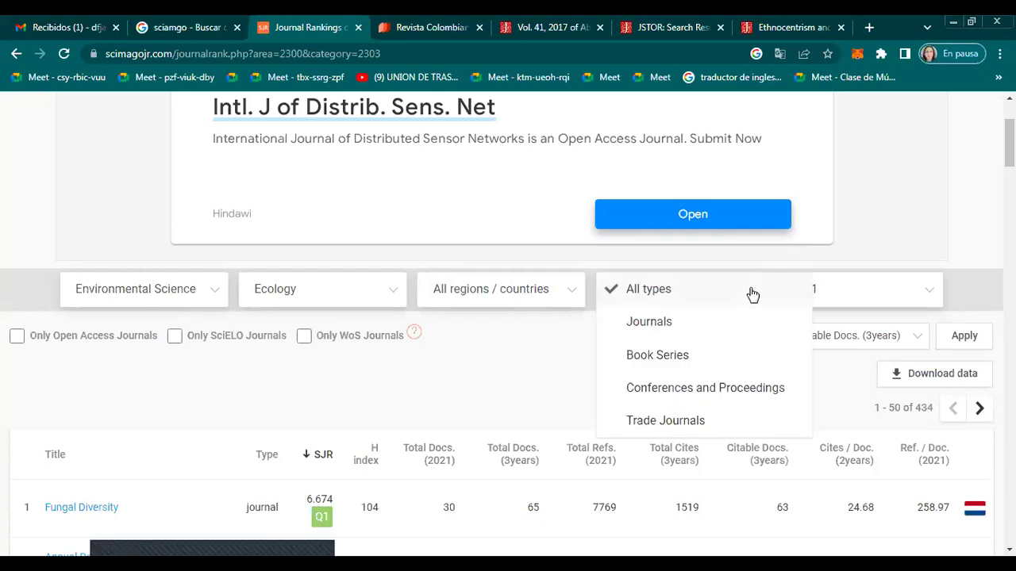
pyautogui.click(568, 287)
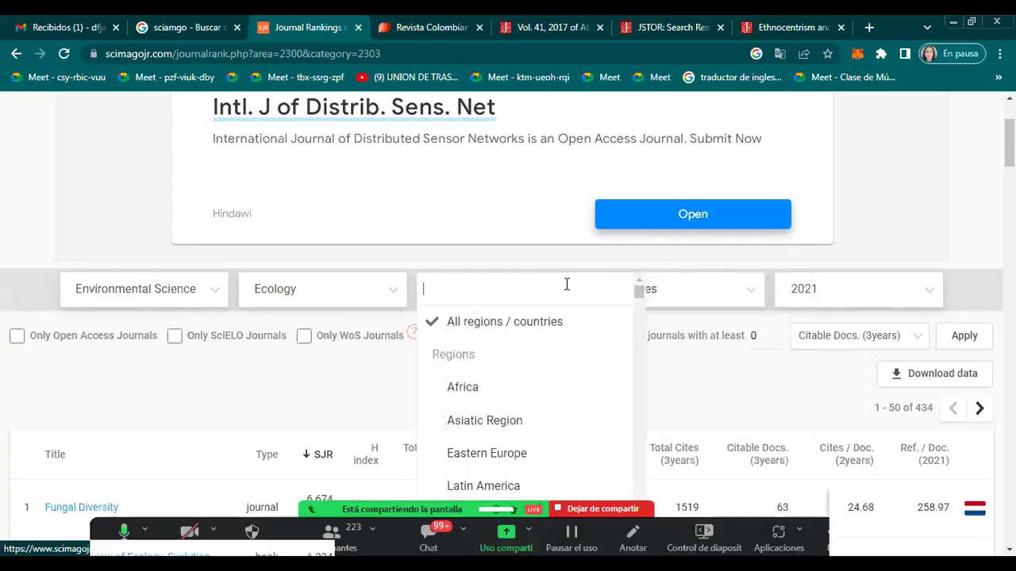
pyautogui.click(469, 486)
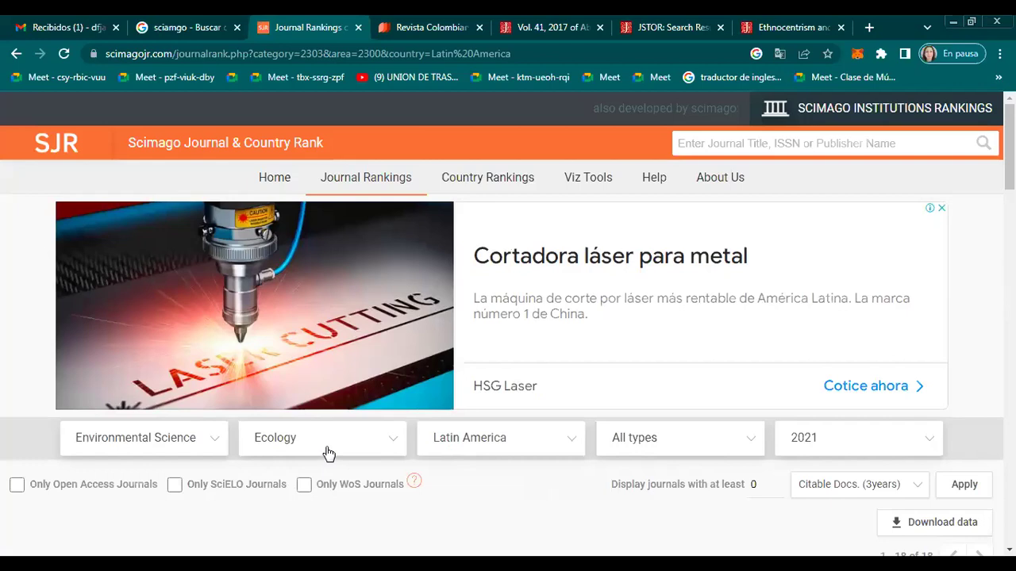
# Examine the Latin American Ecology journals, comparing their open access marks, SJR quartiles, H index and countries
pyautogui.scroll(-4, 329, 453)
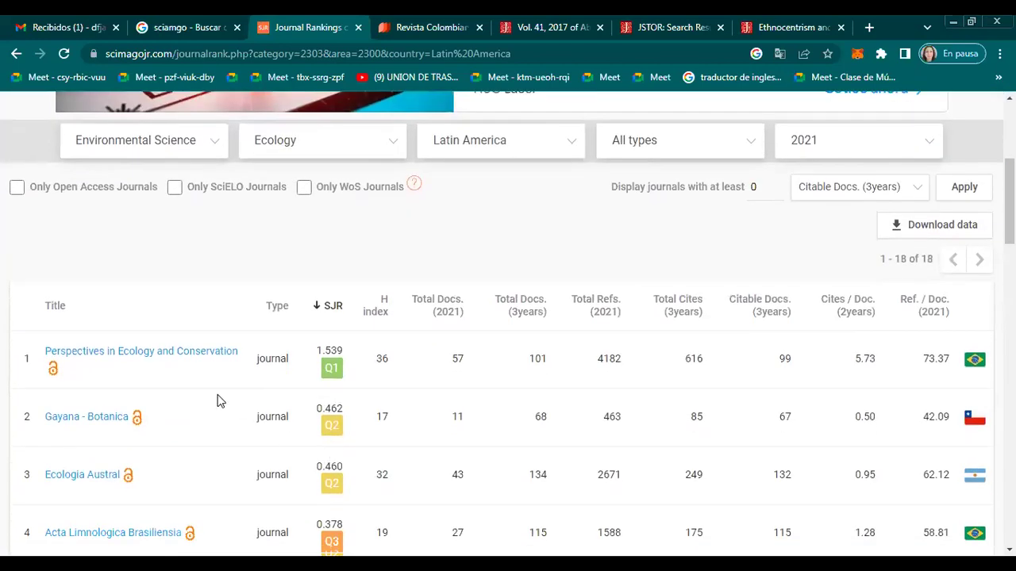
pyautogui.scroll(-1, 219, 402)
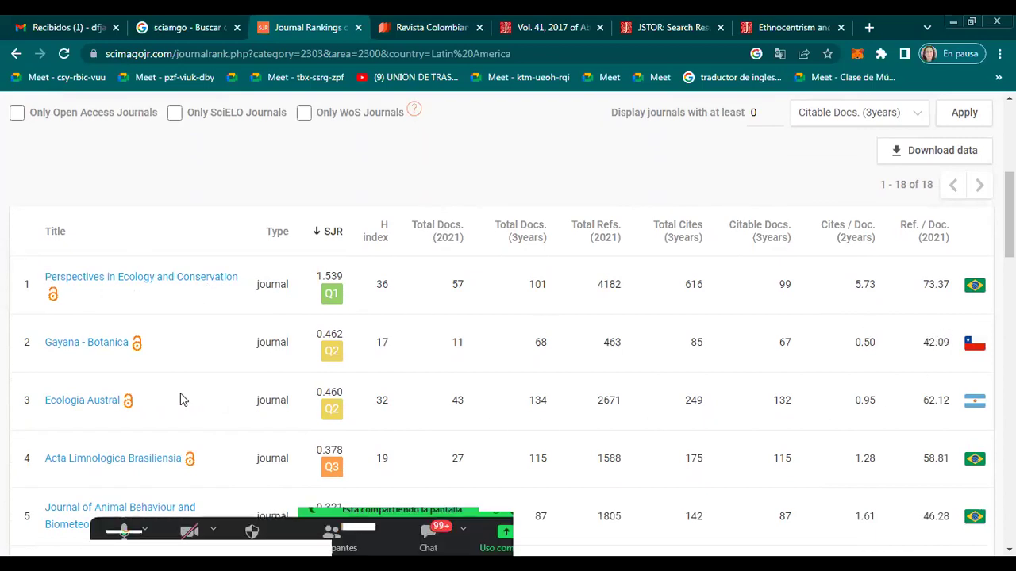
pyautogui.scroll(-1, 131, 370)
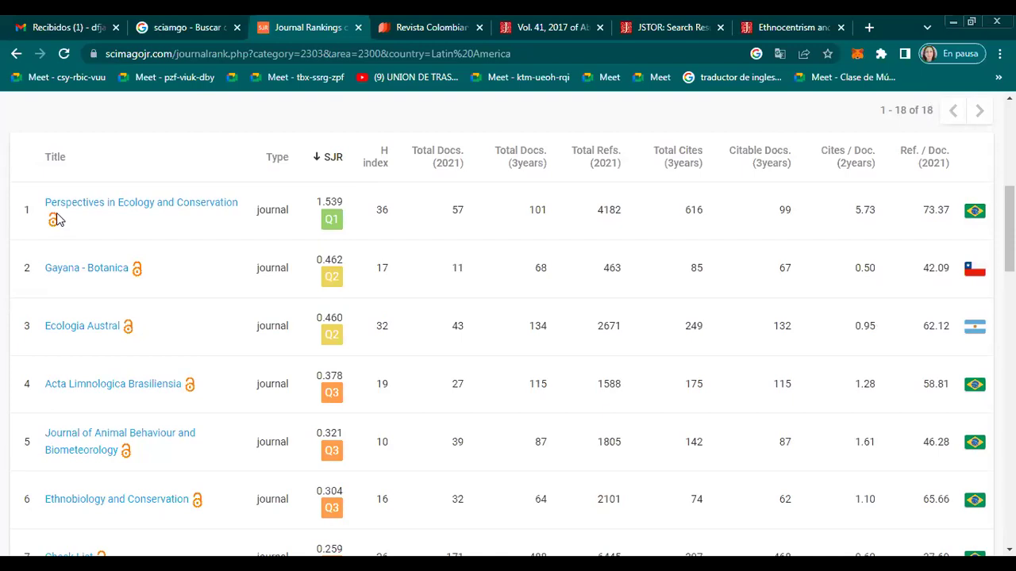
pyautogui.moveTo(56, 220)
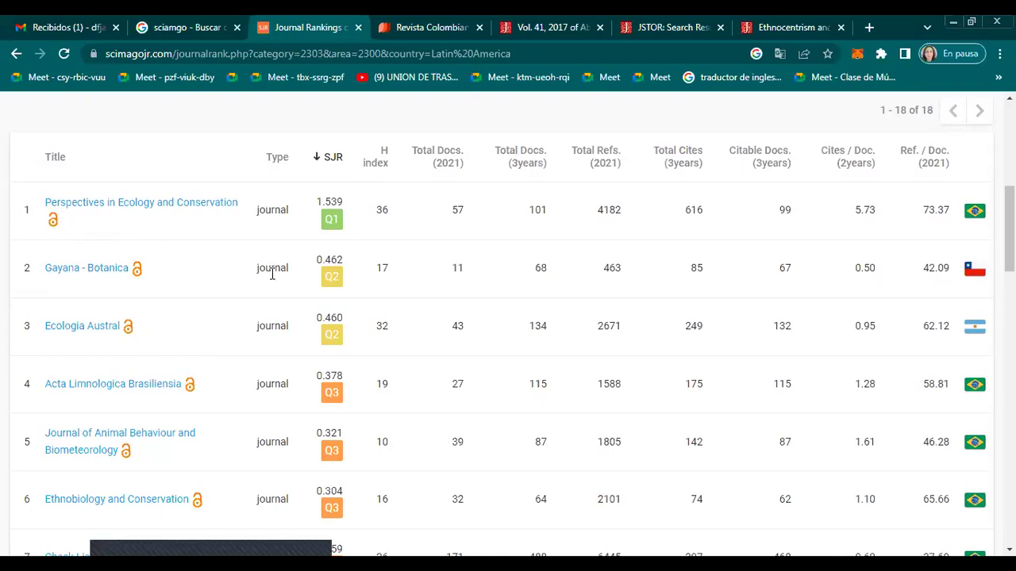
pyautogui.scroll(-2, 274, 286)
pyautogui.scroll(3, 277, 294)
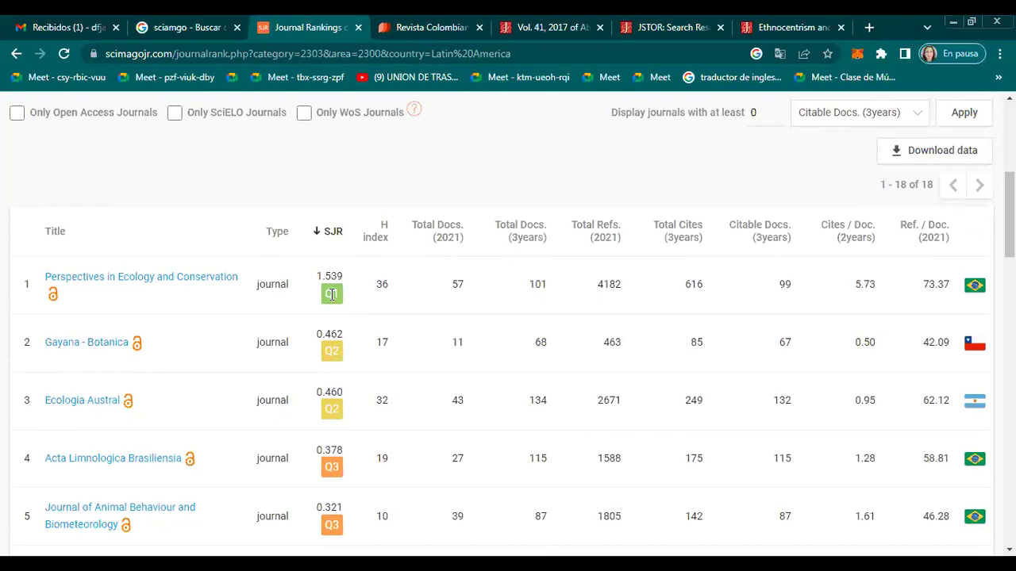
pyautogui.scroll(-2, 332, 295)
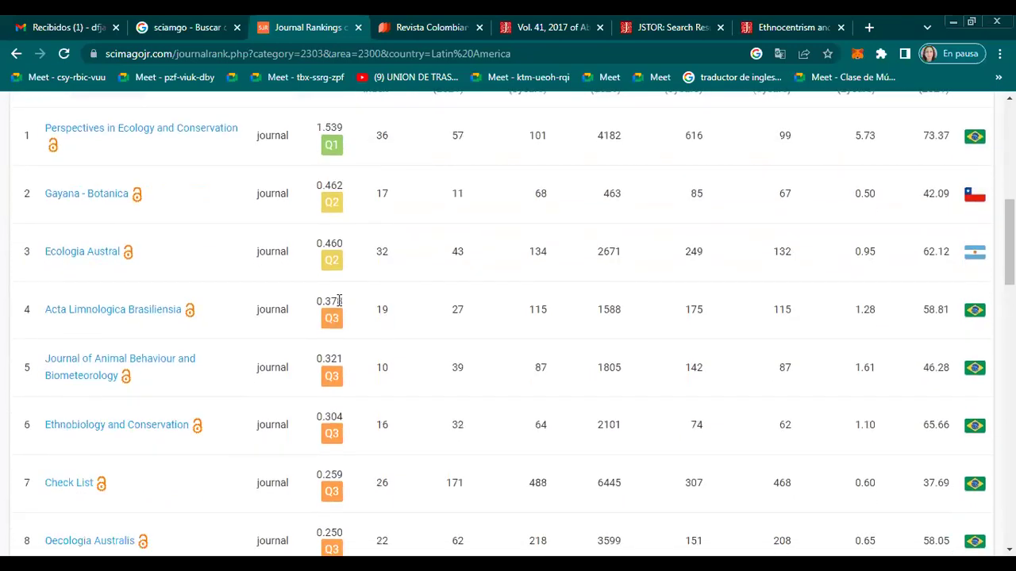
pyautogui.scroll(-1, 334, 305)
pyautogui.scroll(-3, 332, 318)
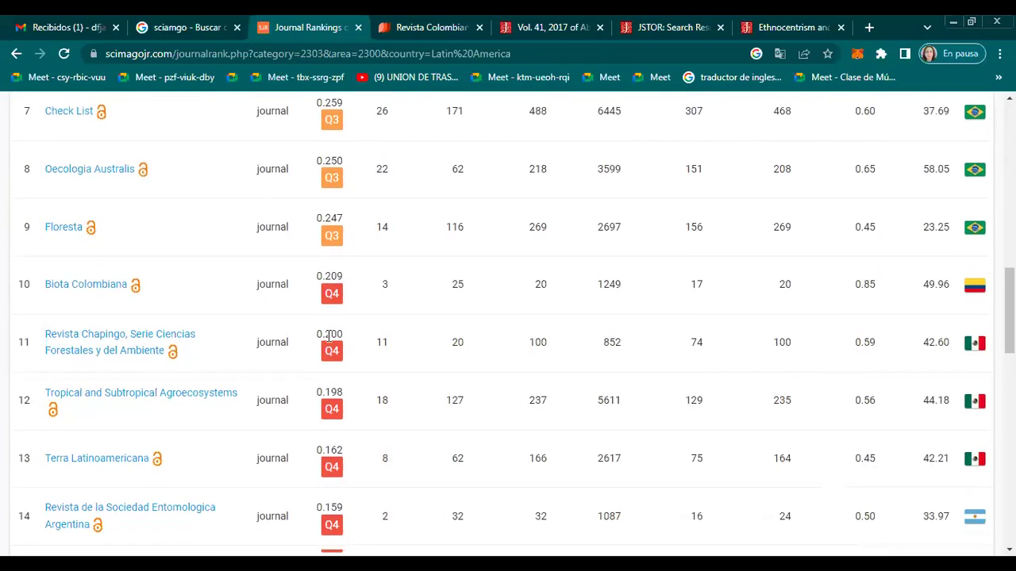
# Clear the Environmental Science and Ecology filters by setting the journal rankings to all subject areas
pyautogui.scroll(10, 325, 337)
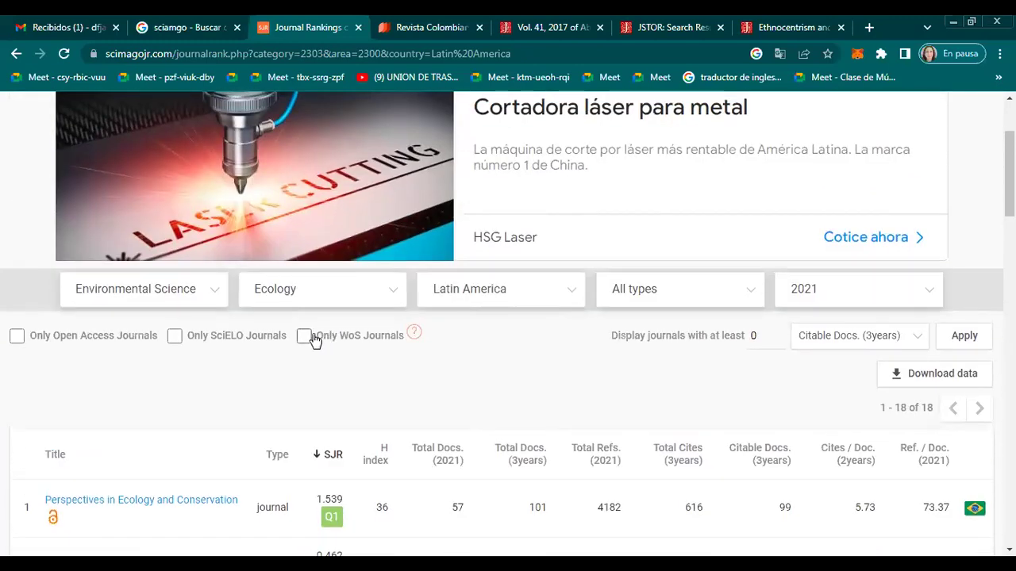
pyautogui.scroll(2, 319, 339)
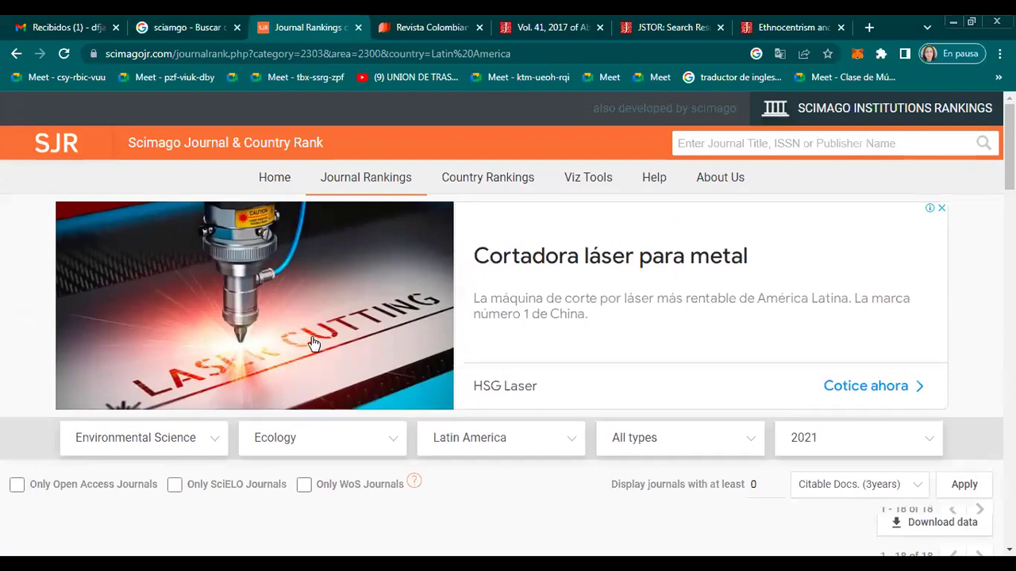
pyautogui.click(206, 441)
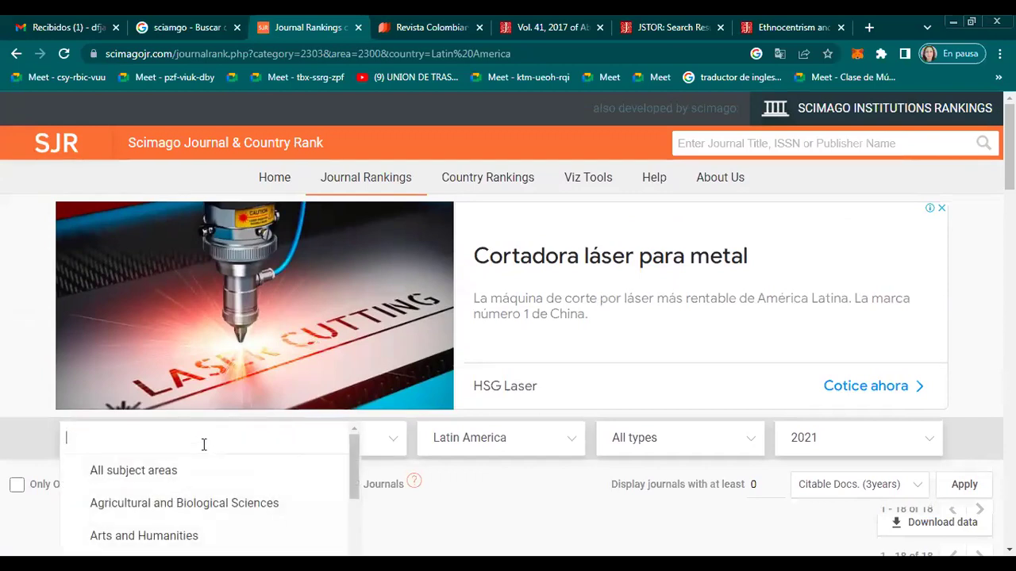
pyautogui.click(173, 473)
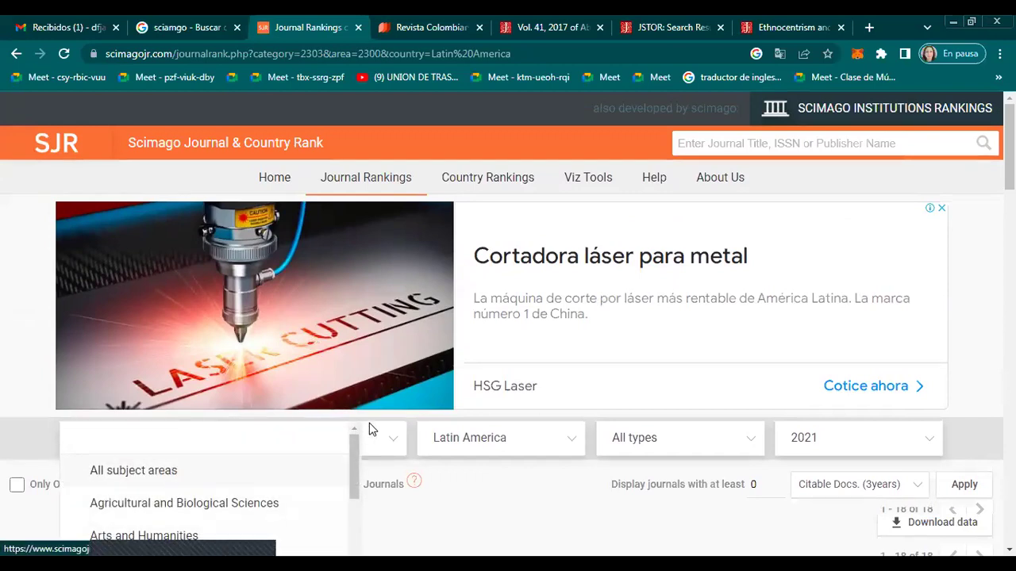
# Examine the Latin American journals across all subject areas, comparing their titles, open access marks, SJR quartiles and H index
pyautogui.scroll(-2, 268, 451)
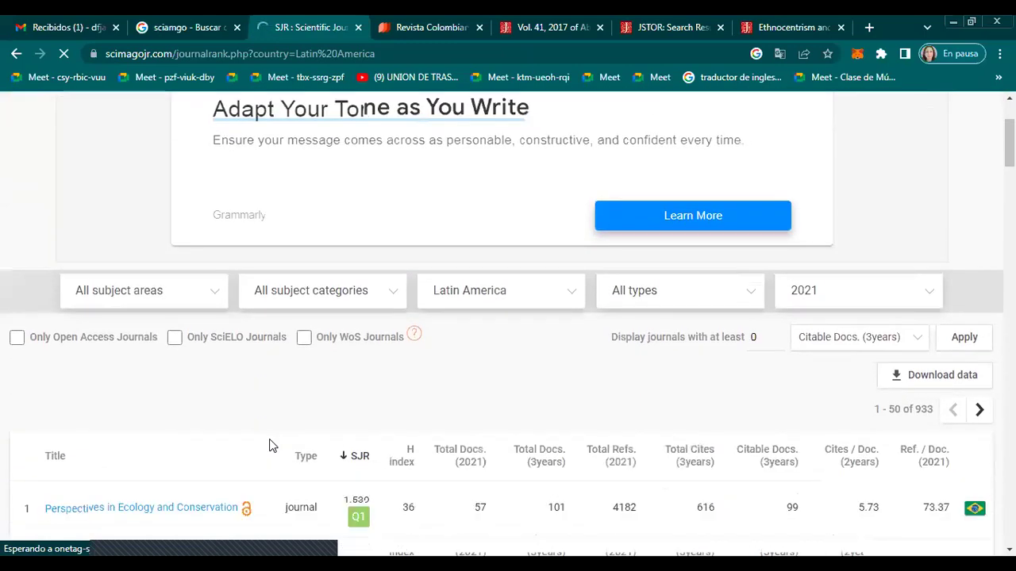
pyautogui.scroll(-2, 443, 341)
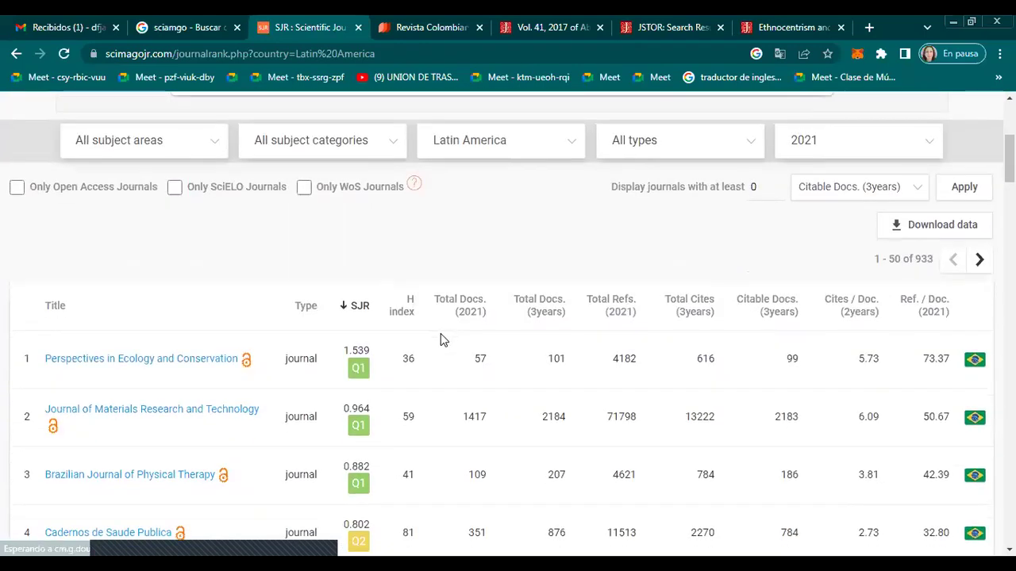
pyautogui.scroll(-1, 358, 379)
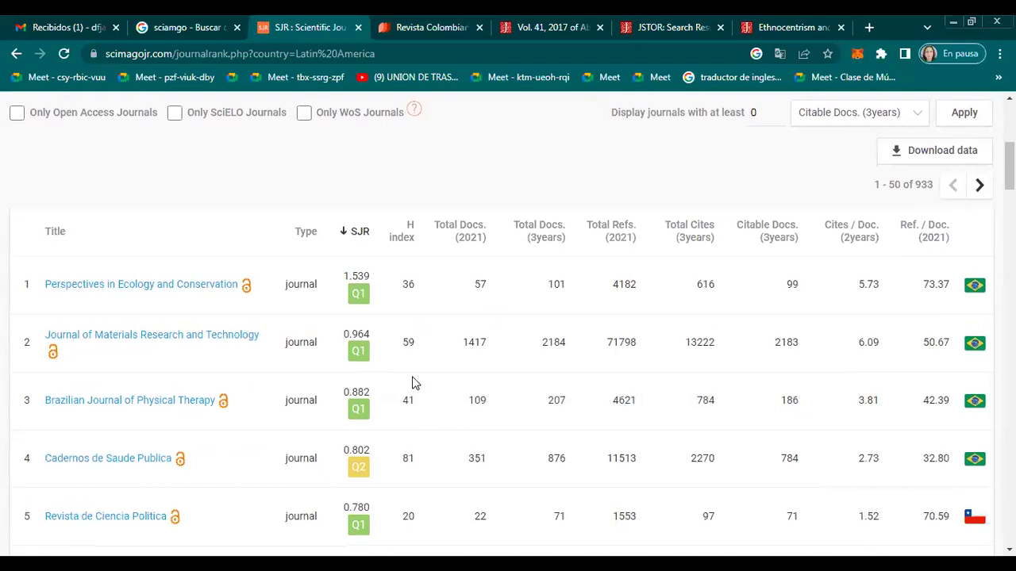
pyautogui.scroll(4, 403, 367)
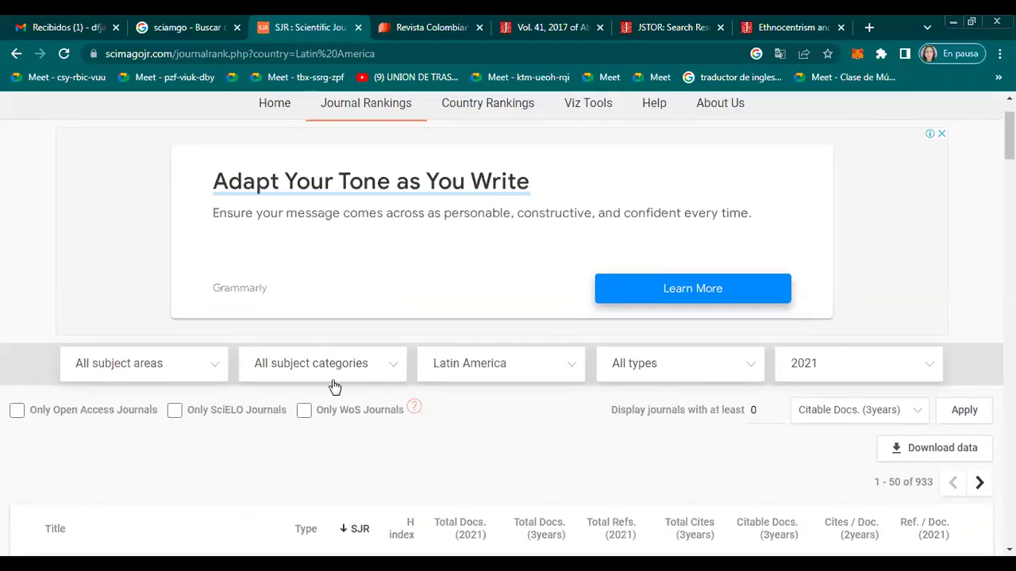
pyautogui.scroll(-4, 302, 362)
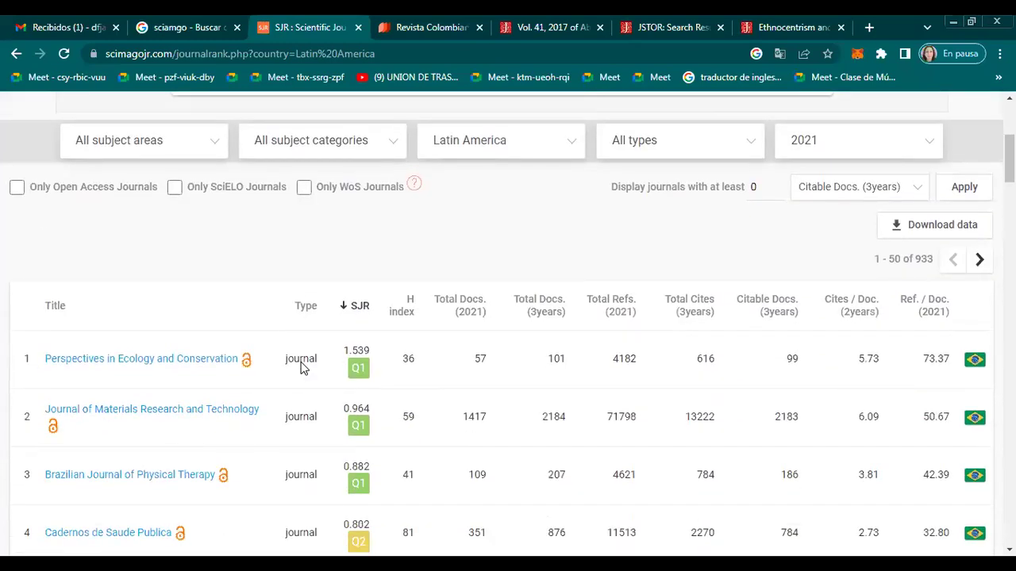
pyautogui.scroll(-1, 302, 365)
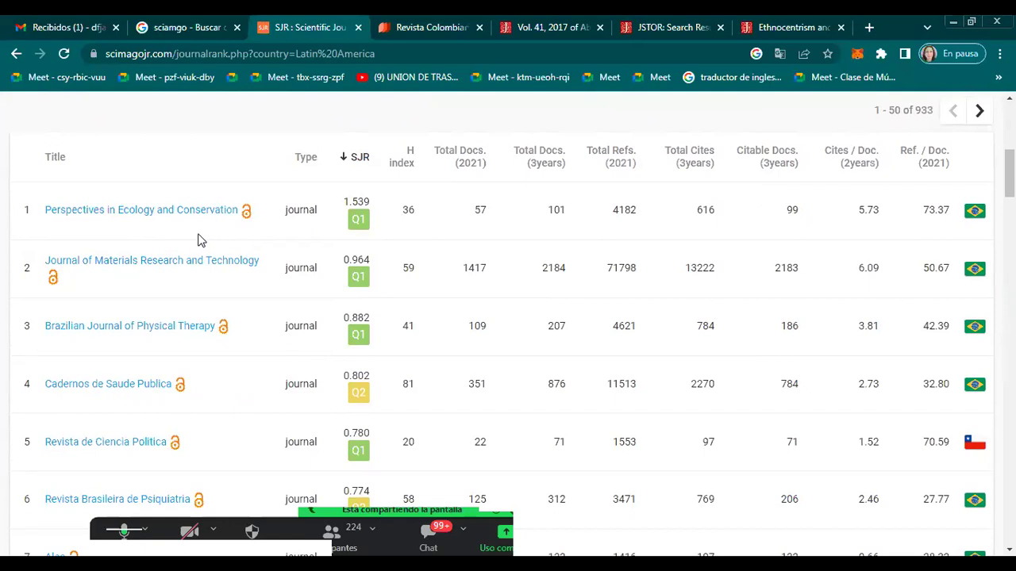
pyautogui.scroll(-2, 198, 238)
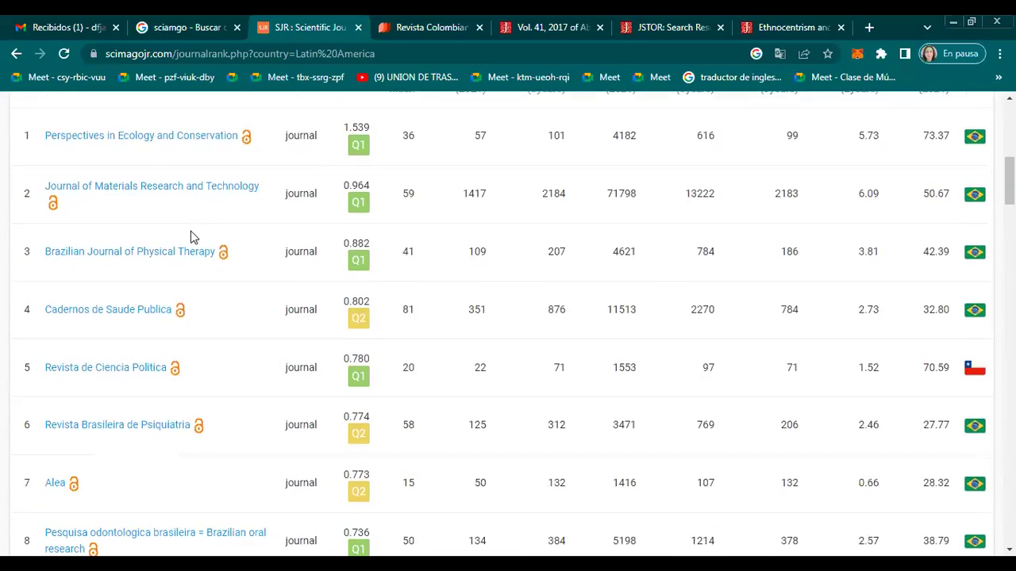
pyautogui.scroll(1, 890, 297)
pyautogui.scroll(-1, 846, 298)
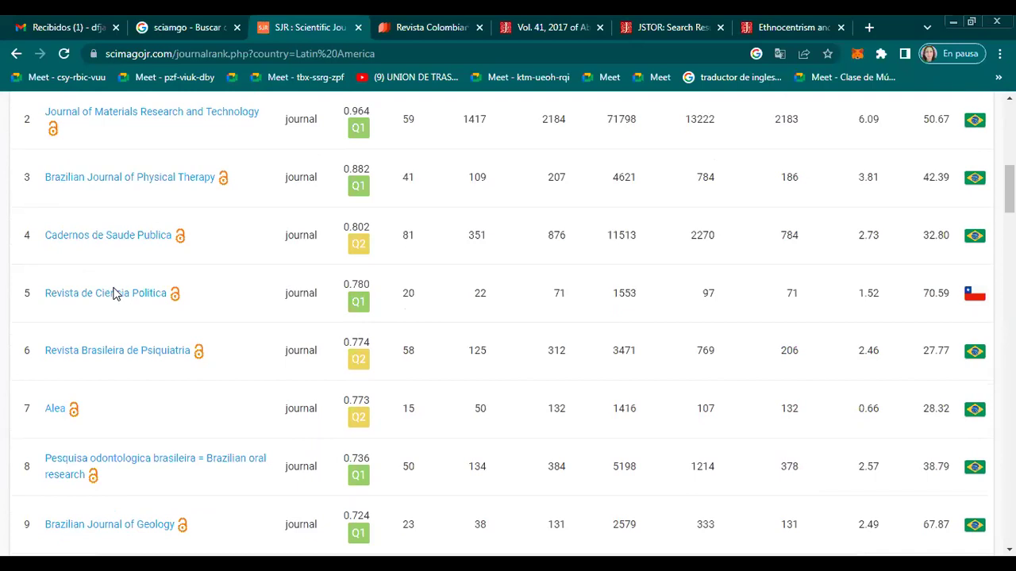
pyautogui.scroll(5, 145, 320)
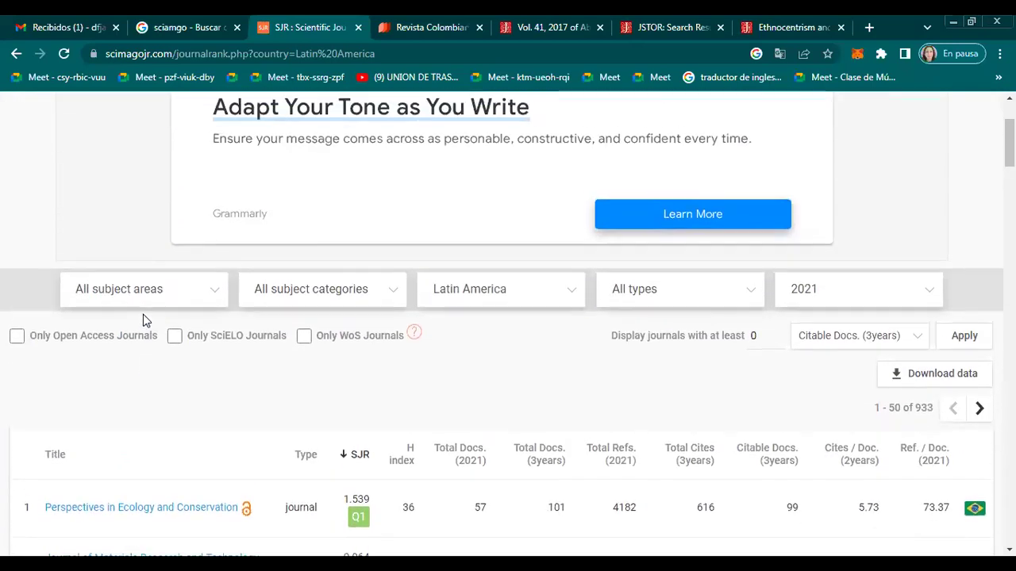
# Check the available subject area options, leave them unchanged, and look through the highest-ranked Latin American journals again
pyautogui.click(214, 291)
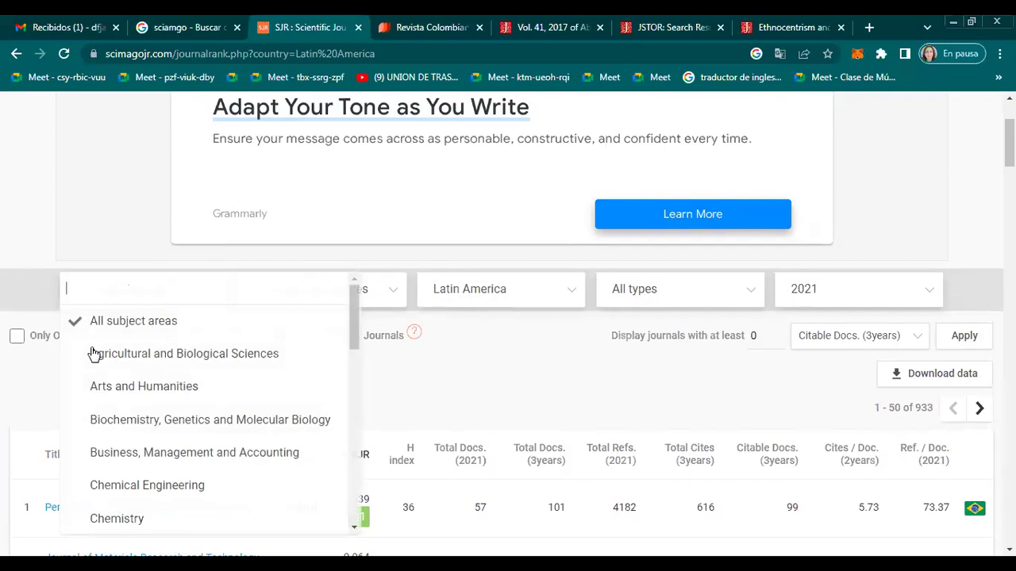
pyautogui.scroll(-1, 162, 379)
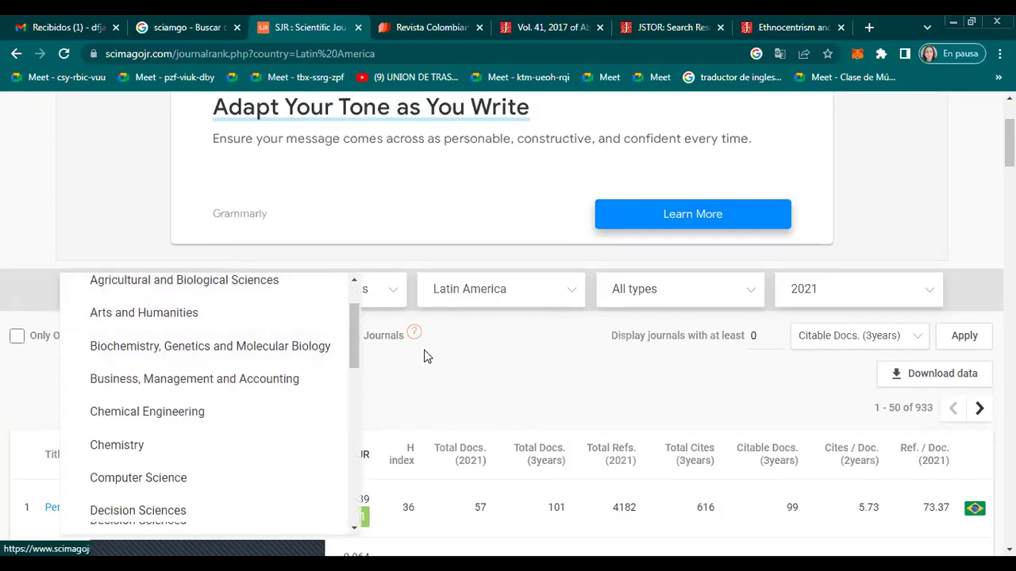
pyautogui.click(460, 373)
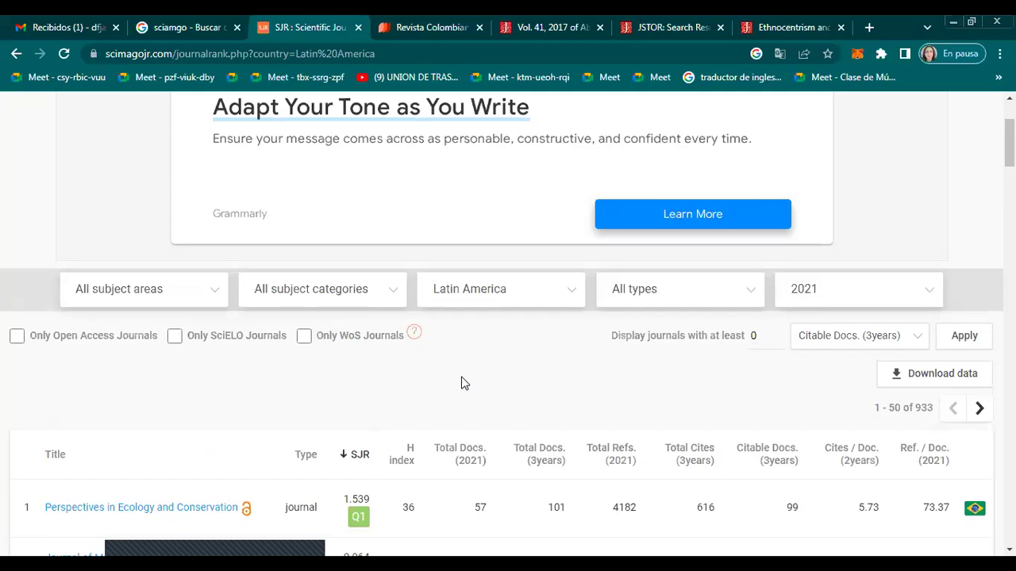
pyautogui.scroll(-3, 465, 383)
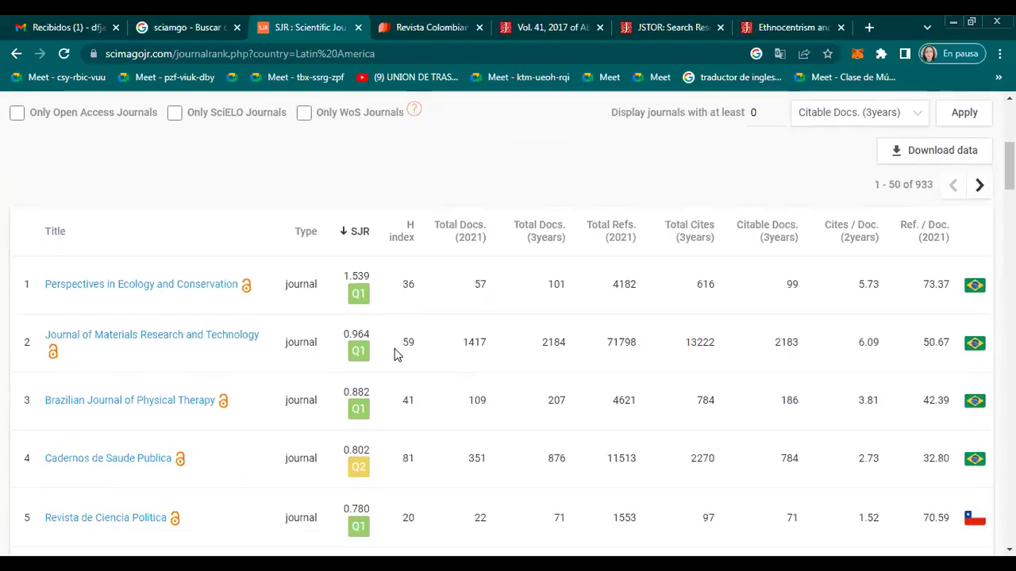
pyautogui.scroll(1, 399, 356)
pyautogui.scroll(-3, 380, 349)
pyautogui.scroll(-2, 377, 357)
pyautogui.scroll(-1, 376, 358)
pyautogui.scroll(5, 374, 362)
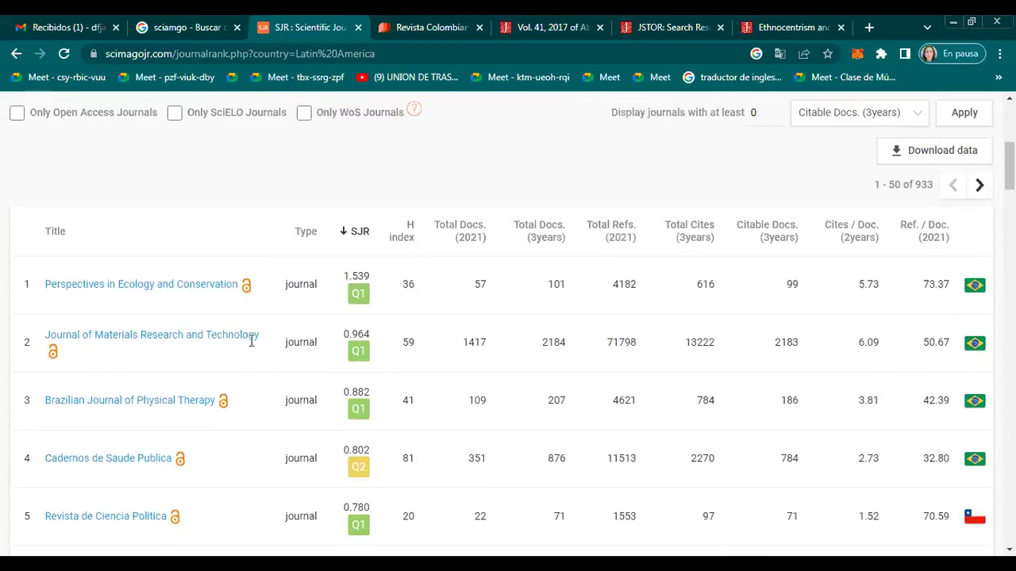
# Open the profile of Perspectives in Ecology and Conservation, dismissing the ad, and review its subject categories, H-index, coverage and scope
pyautogui.click(132, 285)
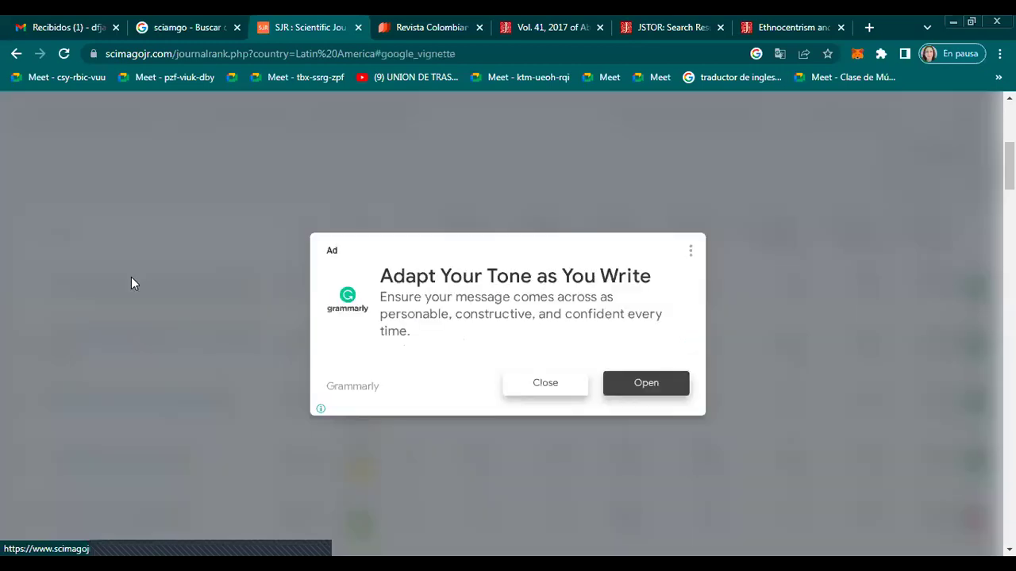
pyautogui.click(544, 384)
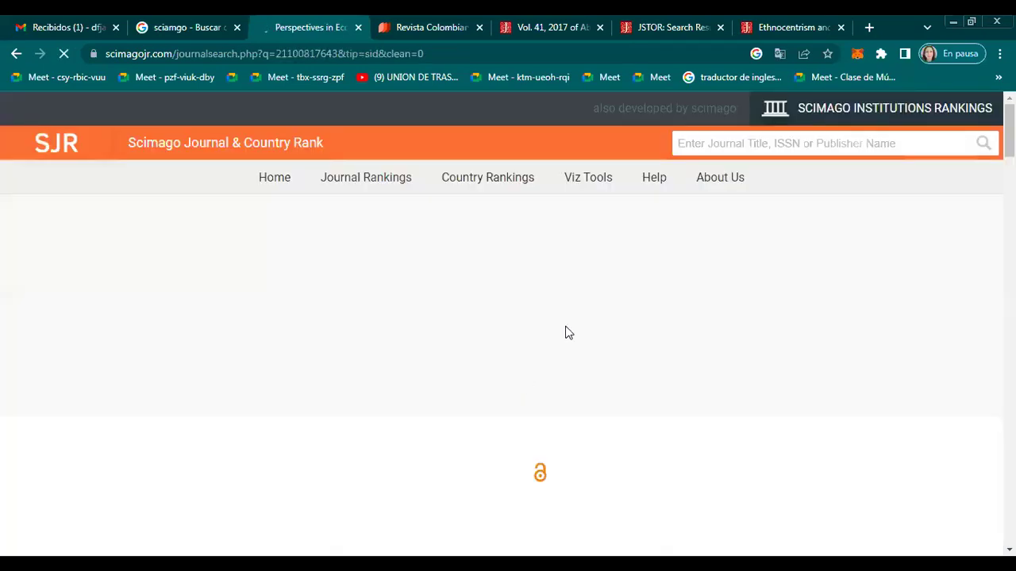
pyautogui.scroll(-3, 558, 349)
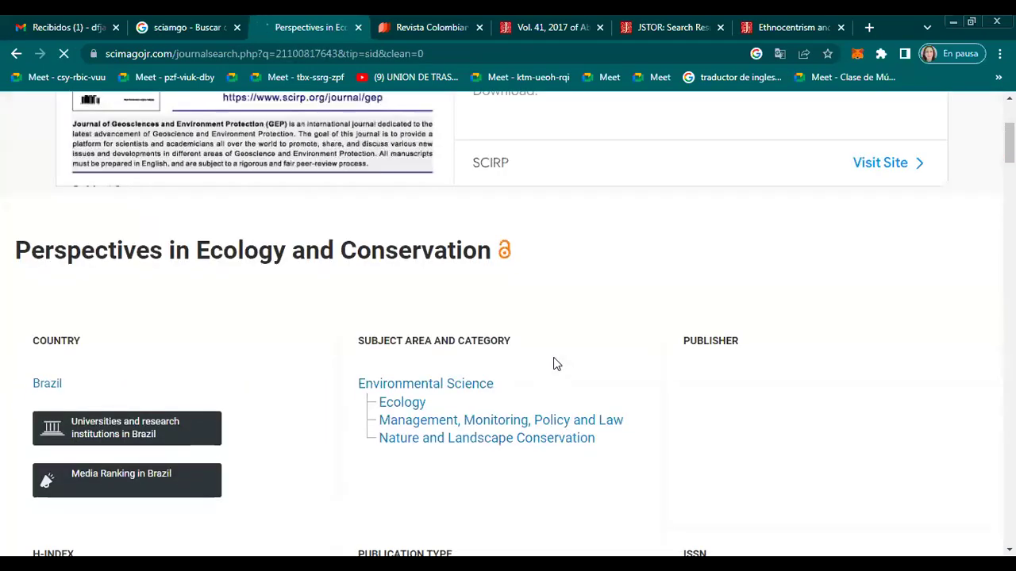
pyautogui.scroll(-1, 556, 363)
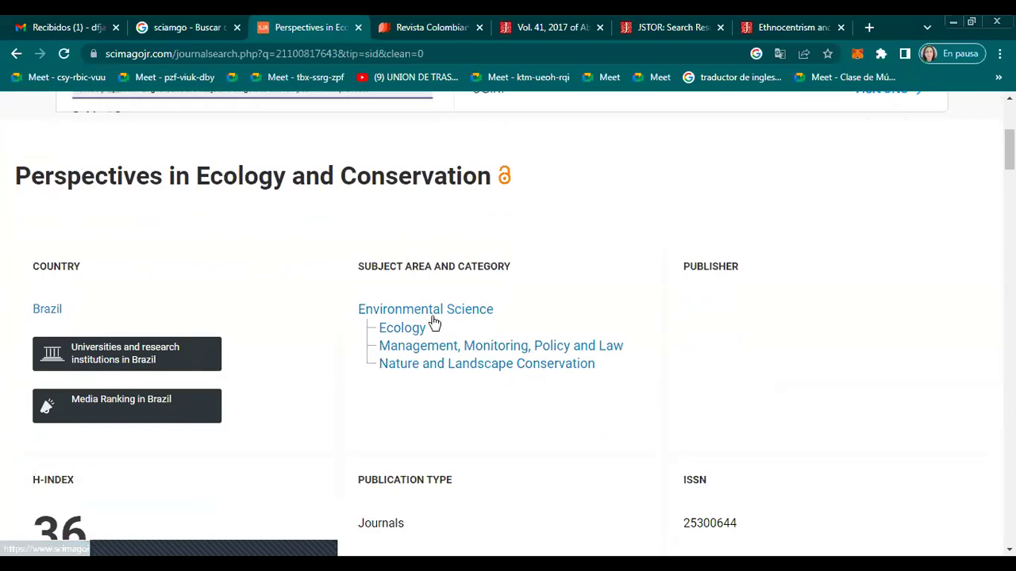
pyautogui.scroll(-3, 376, 379)
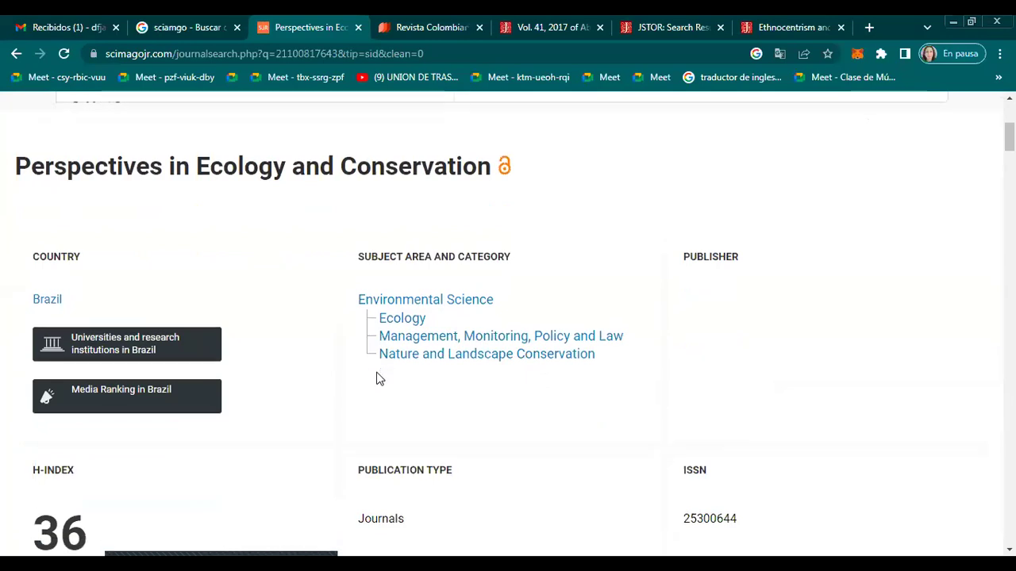
pyautogui.scroll(-6, 376, 379)
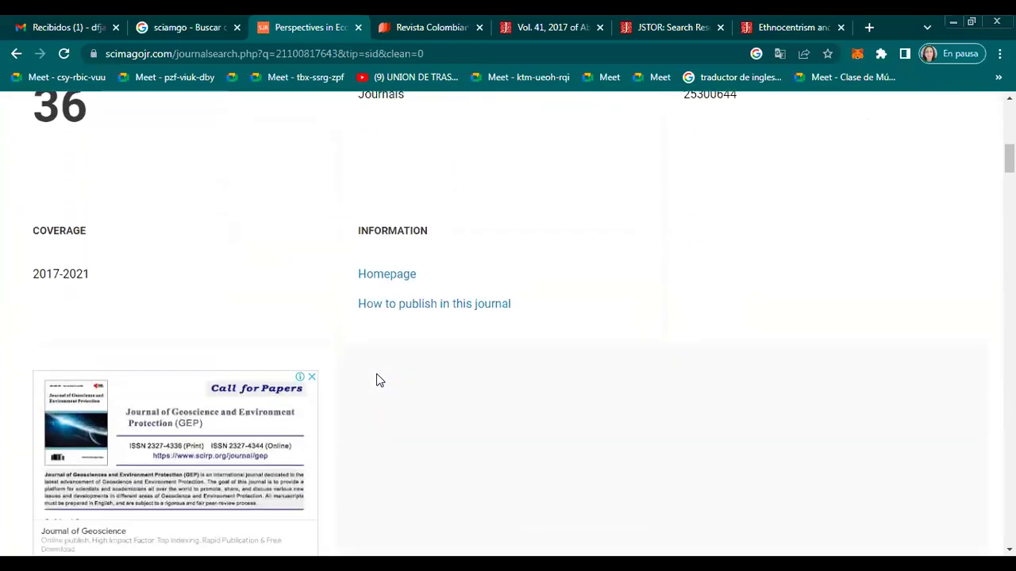
pyautogui.scroll(-5, 377, 384)
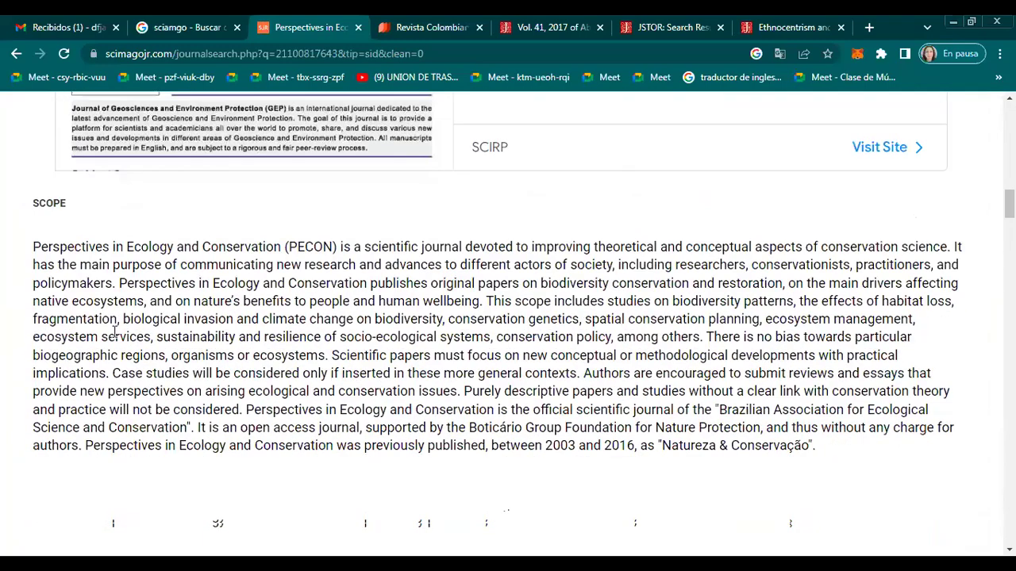
pyautogui.scroll(-4, 210, 364)
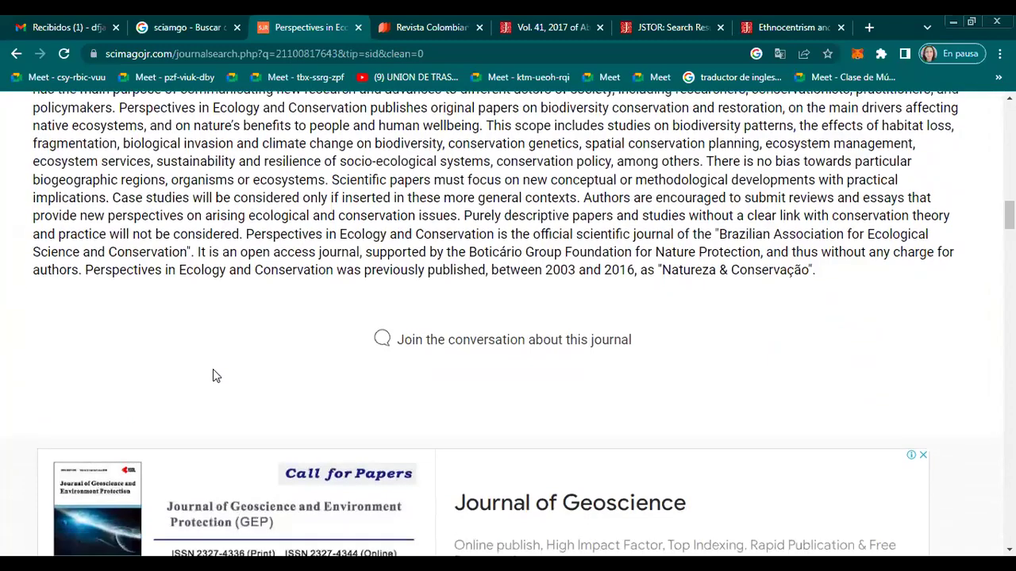
pyautogui.scroll(10, 212, 369)
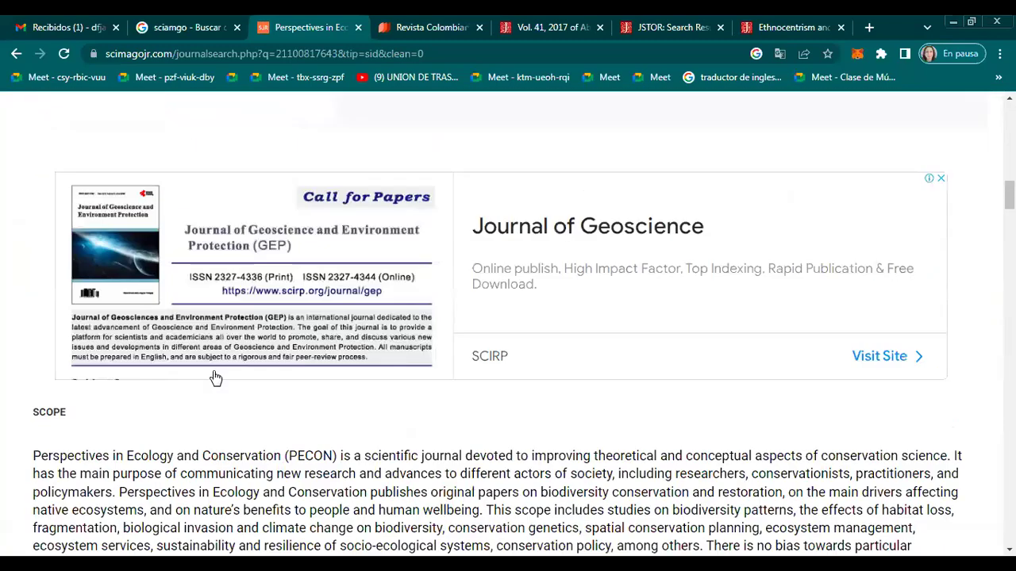
pyautogui.scroll(10, 214, 377)
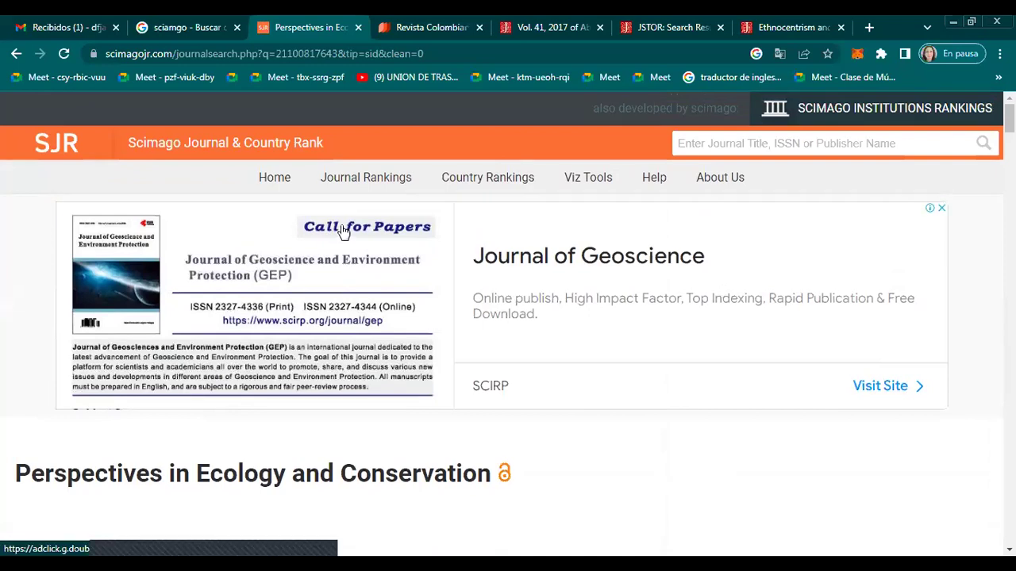
# Leave the journal profile, open the country rankings and examine the listed countries' documents, citations and H index
pyautogui.click(15, 53)
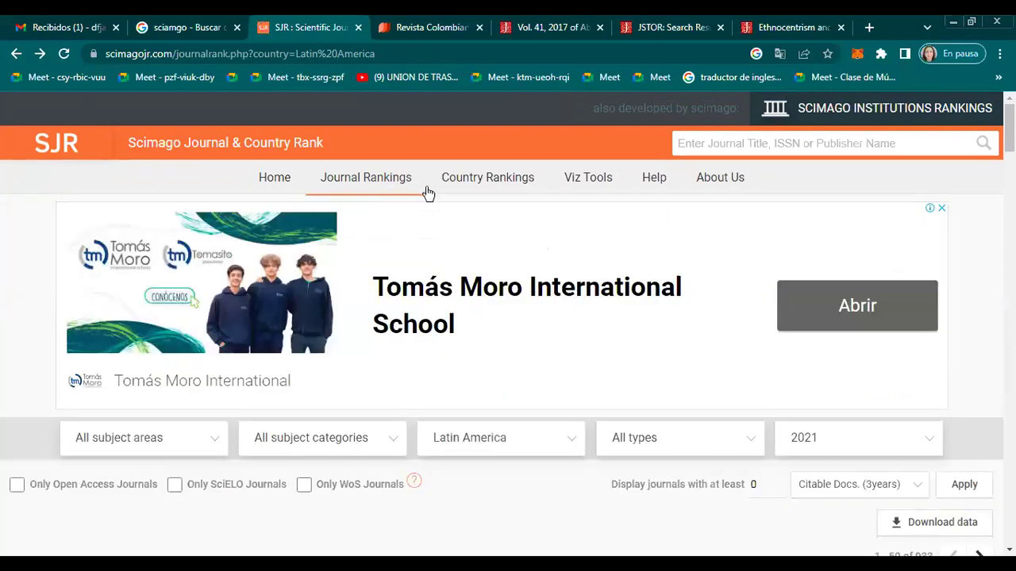
pyautogui.click(485, 164)
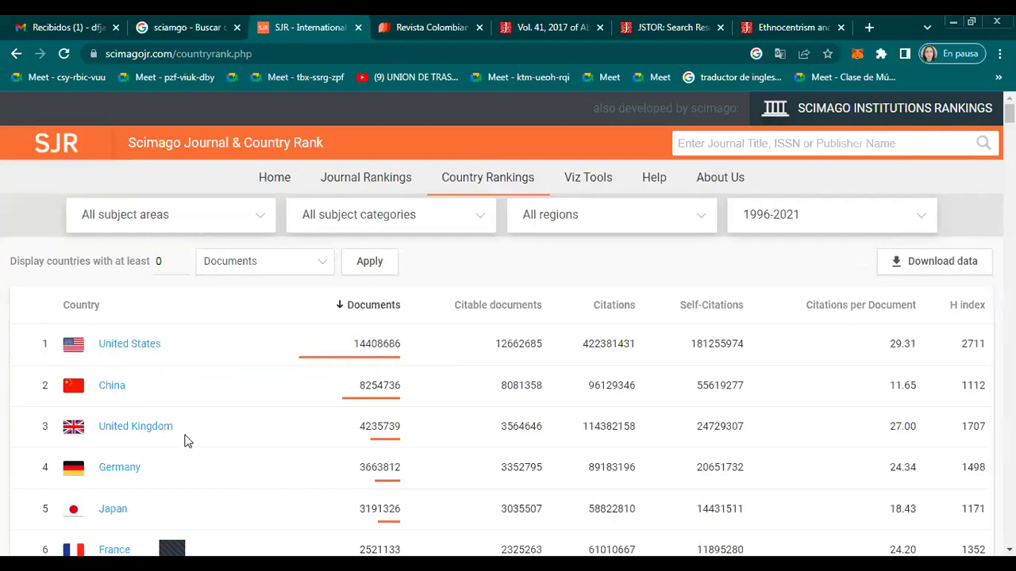
pyautogui.scroll(-2, 199, 443)
pyautogui.scroll(-2, 200, 430)
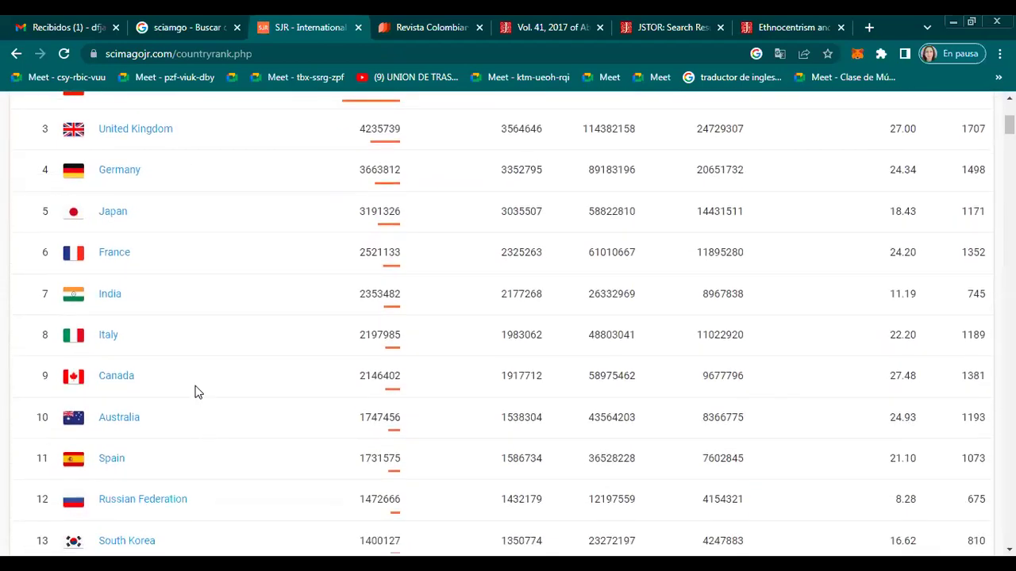
pyautogui.scroll(-3, 195, 392)
pyautogui.scroll(-3, 195, 386)
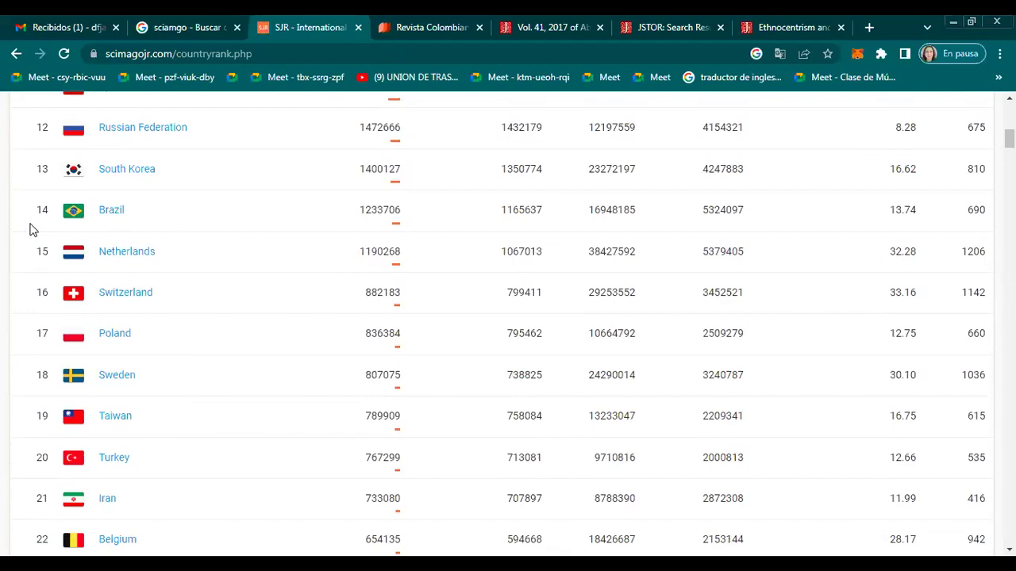
pyautogui.scroll(-5, 156, 381)
pyautogui.scroll(-2, 155, 379)
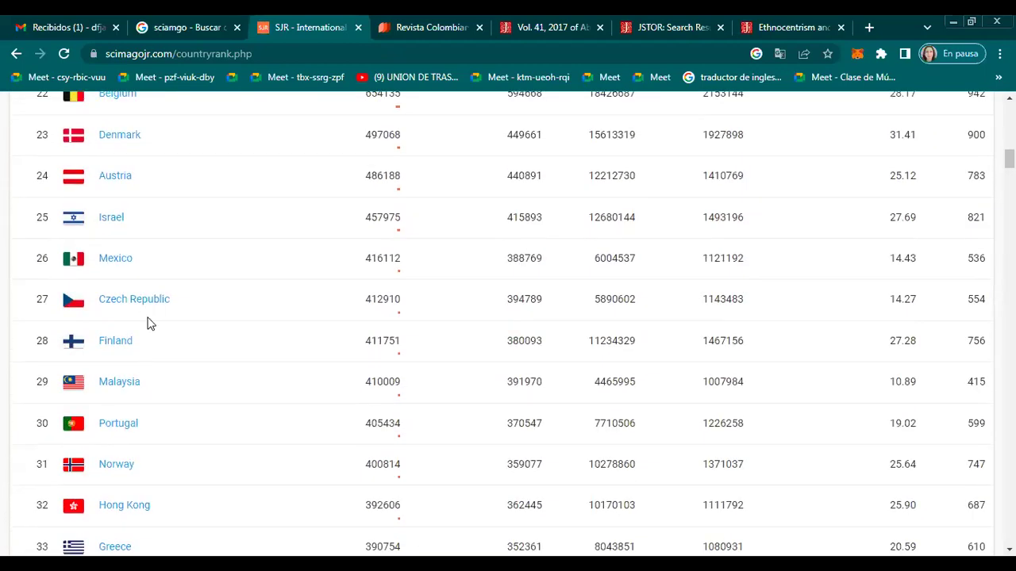
# Limit the country rankings to the region Latin America
pyautogui.scroll(15, 189, 386)
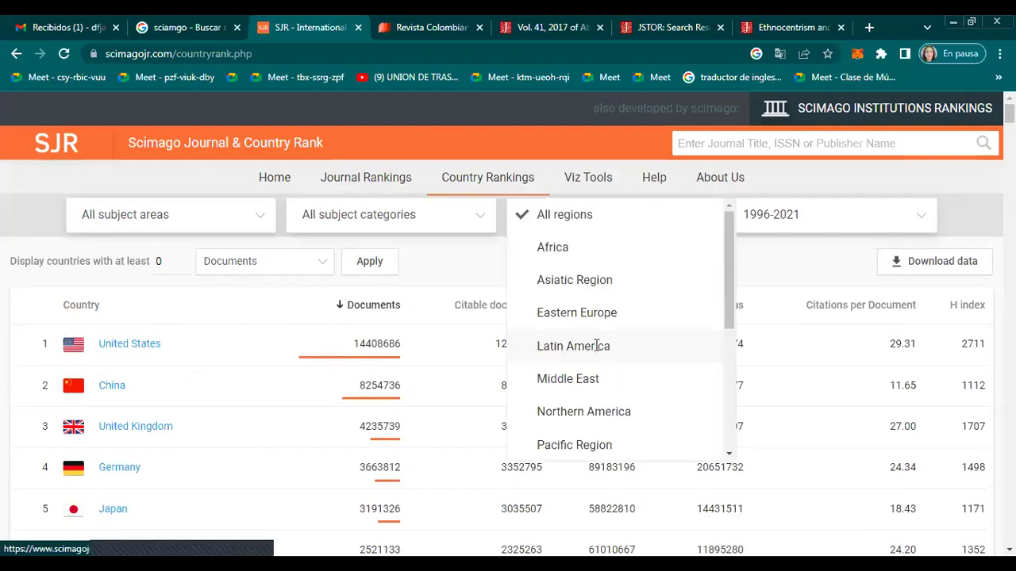
pyautogui.click(597, 349)
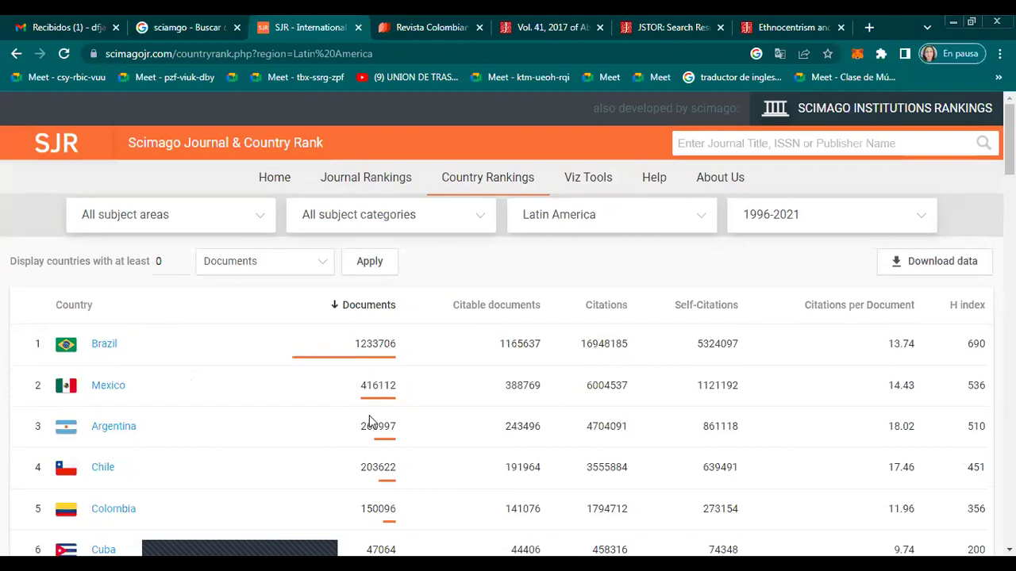
# Look through the Latin American country ranking, comparing the countries' documents, citations and H index
pyautogui.scroll(-2, 369, 417)
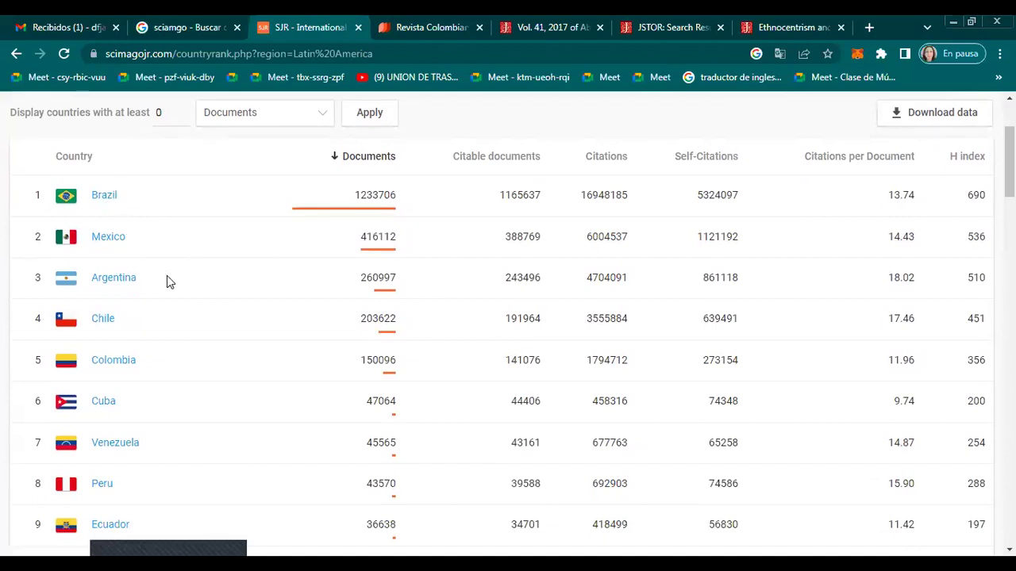
pyautogui.scroll(-1, 288, 317)
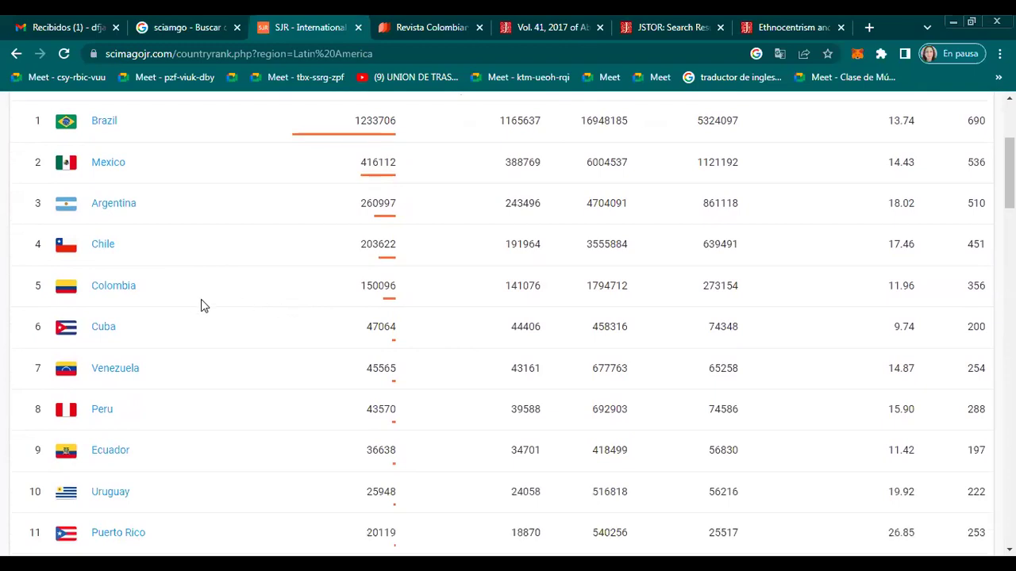
pyautogui.scroll(-2, 238, 325)
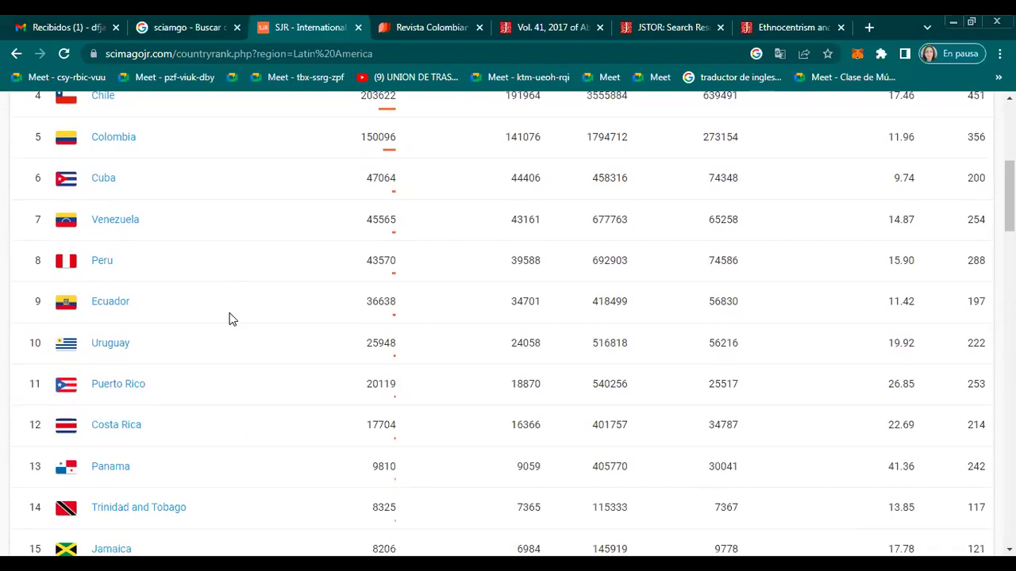
pyautogui.scroll(-1, 232, 323)
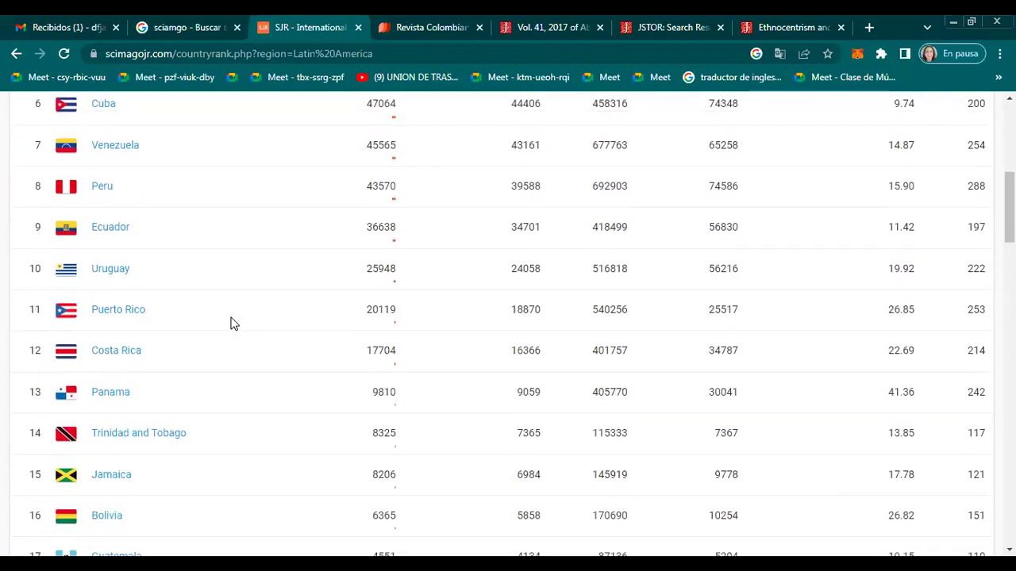
pyautogui.scroll(-3, 230, 317)
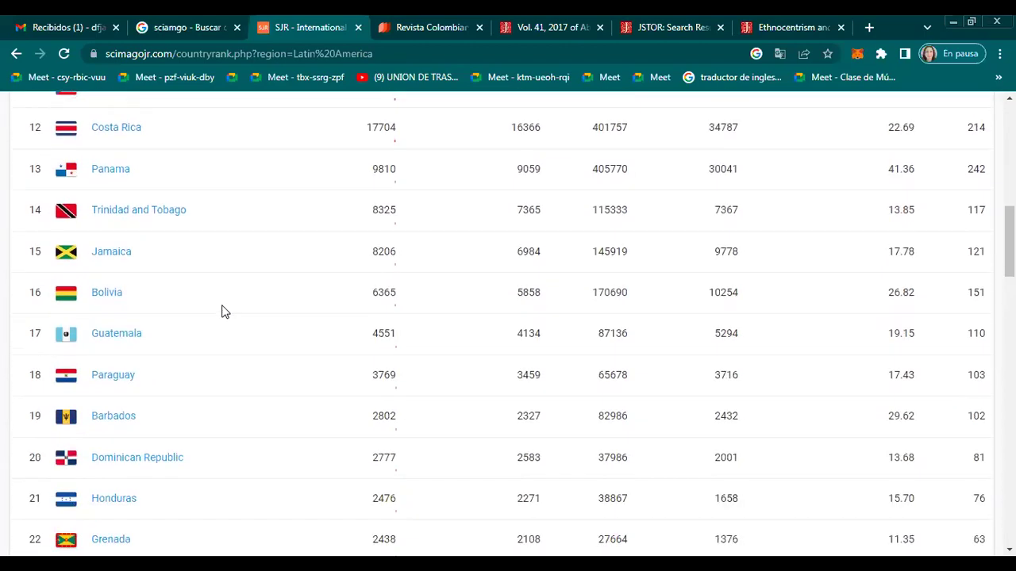
pyautogui.scroll(5, 222, 311)
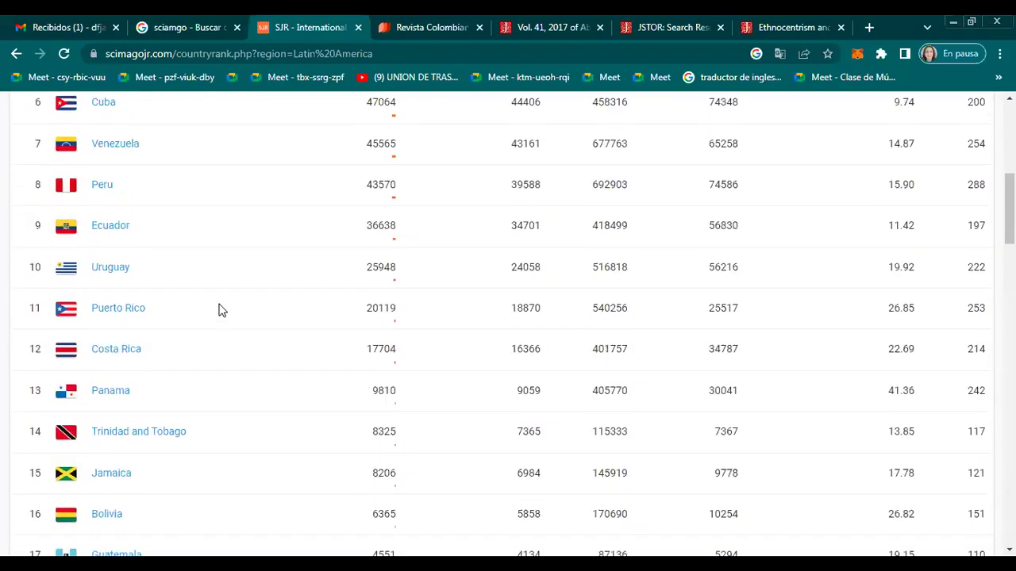
pyautogui.scroll(2, 219, 310)
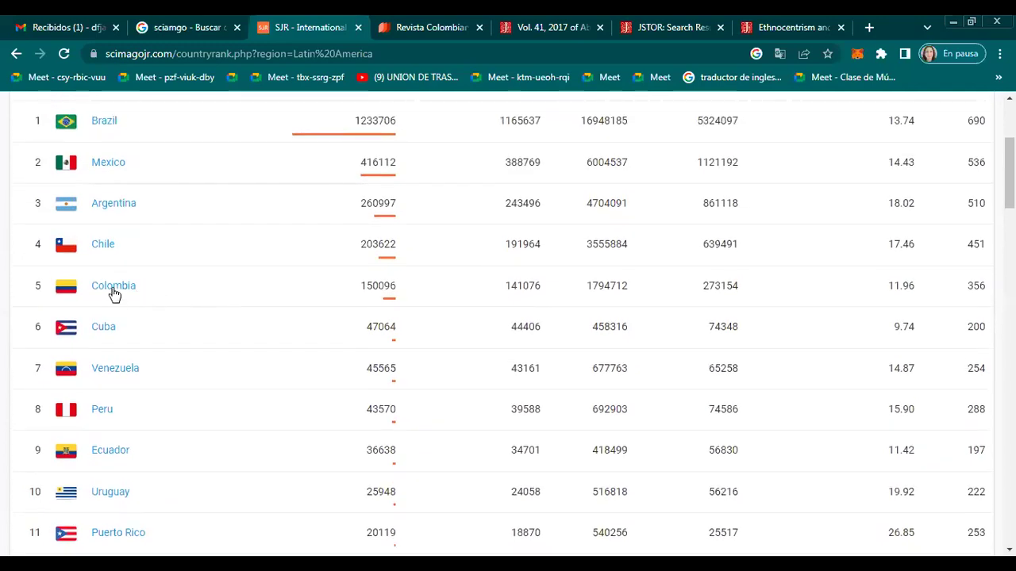
# Open Colombia's country profile and review its H index, documents, citations, and the citable documents and external cites charts
pyautogui.click(113, 292)
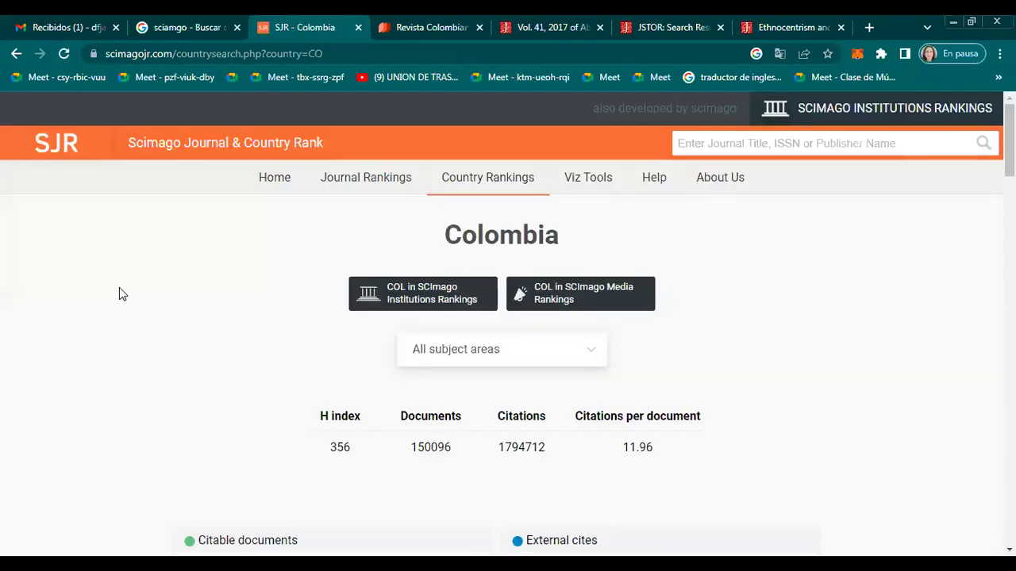
pyautogui.scroll(-3, 119, 294)
pyautogui.scroll(2, 119, 293)
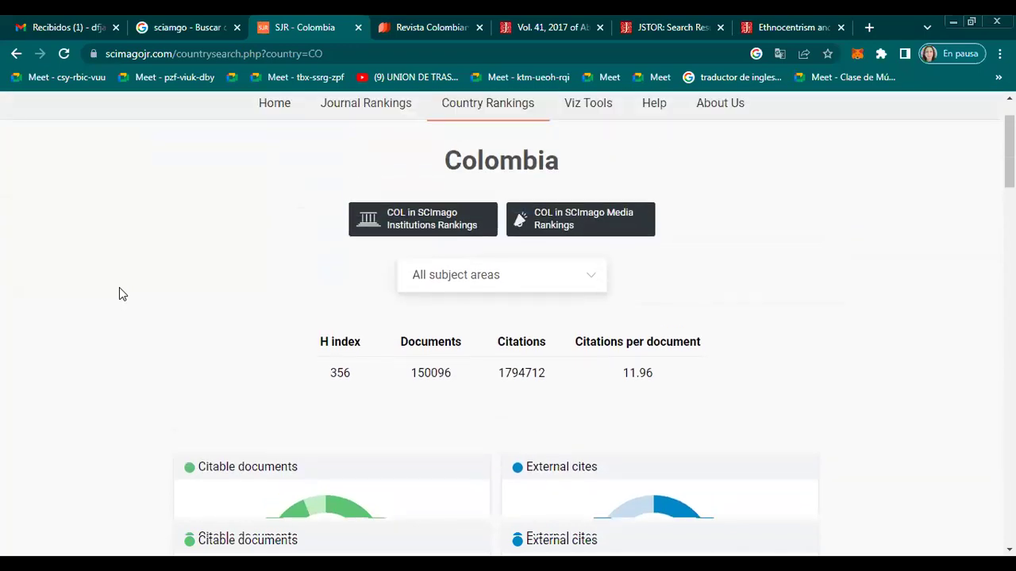
pyautogui.scroll(1, 119, 294)
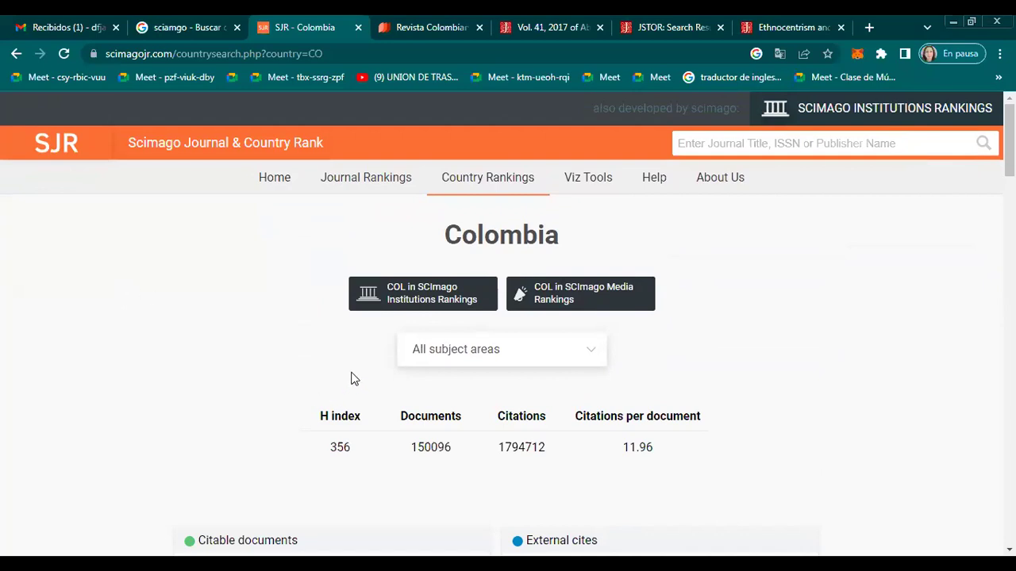
pyautogui.scroll(-3, 554, 439)
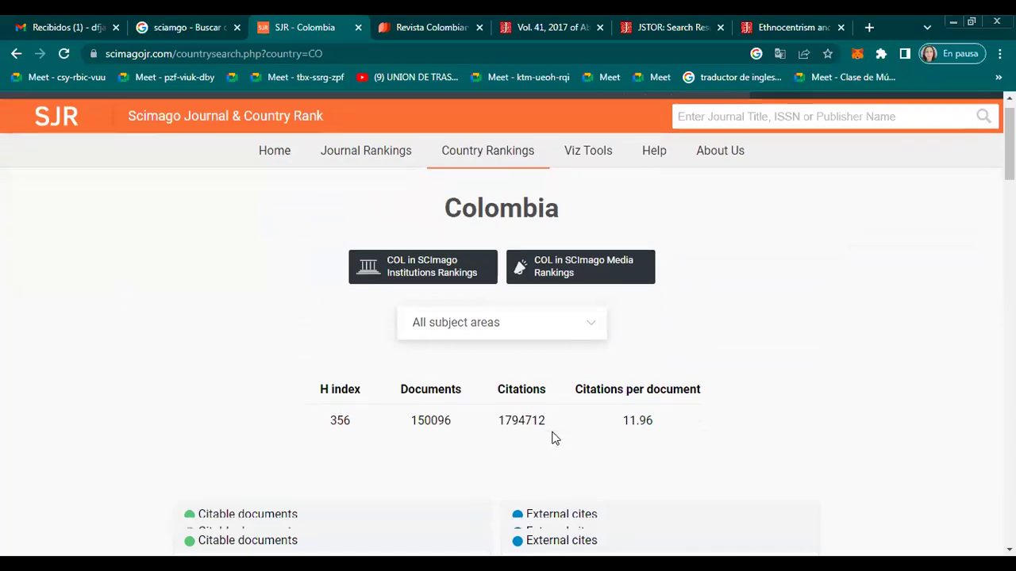
pyautogui.scroll(-6, 551, 388)
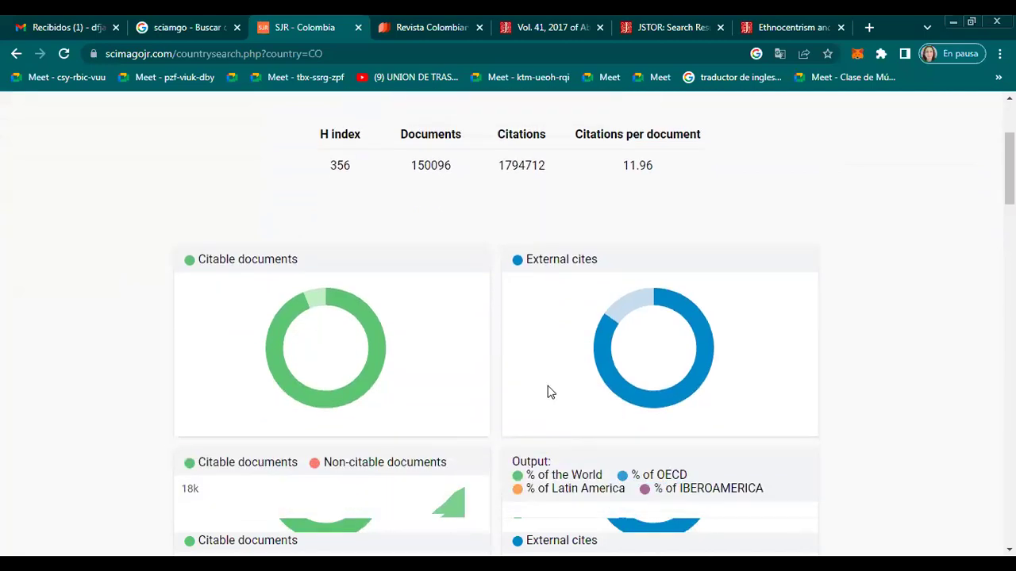
# Examine Colombia's documents by subject area, checking the latest yearly figures for Agricultural and Biological Sciences, Engineering and Medicine
pyautogui.scroll(-4, 543, 388)
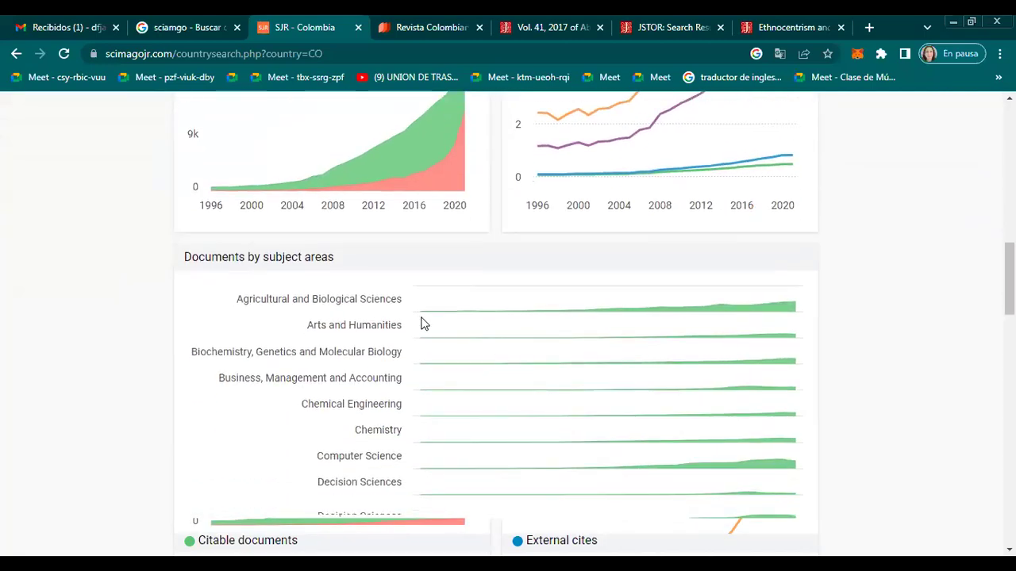
pyautogui.scroll(-1, 422, 322)
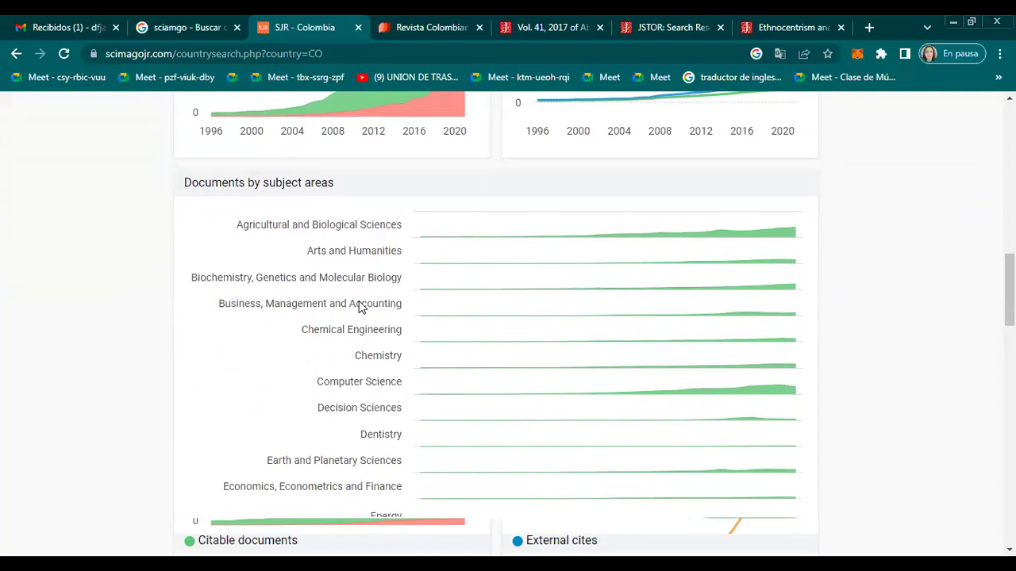
pyautogui.scroll(-1, 362, 304)
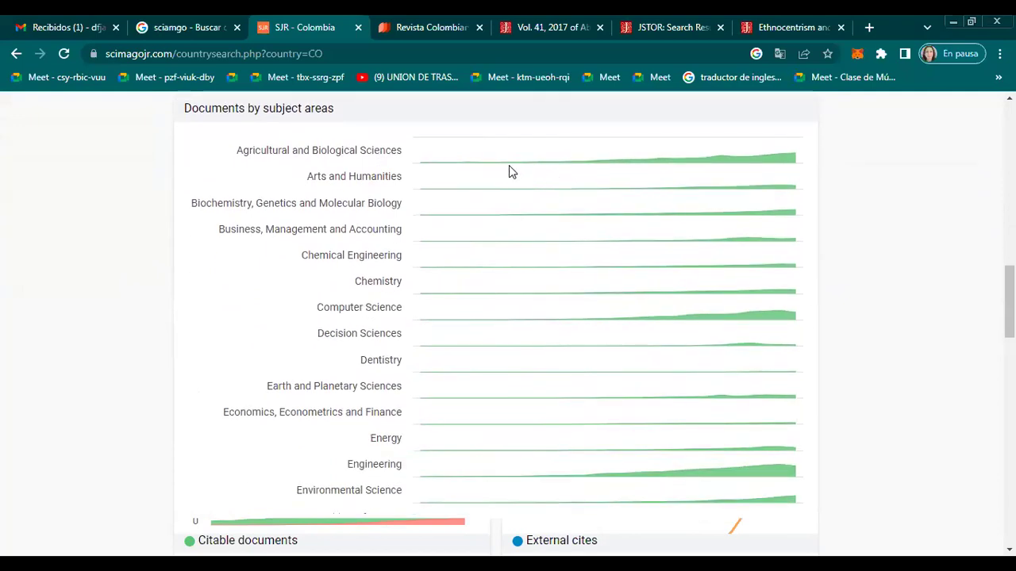
pyautogui.moveTo(787, 165)
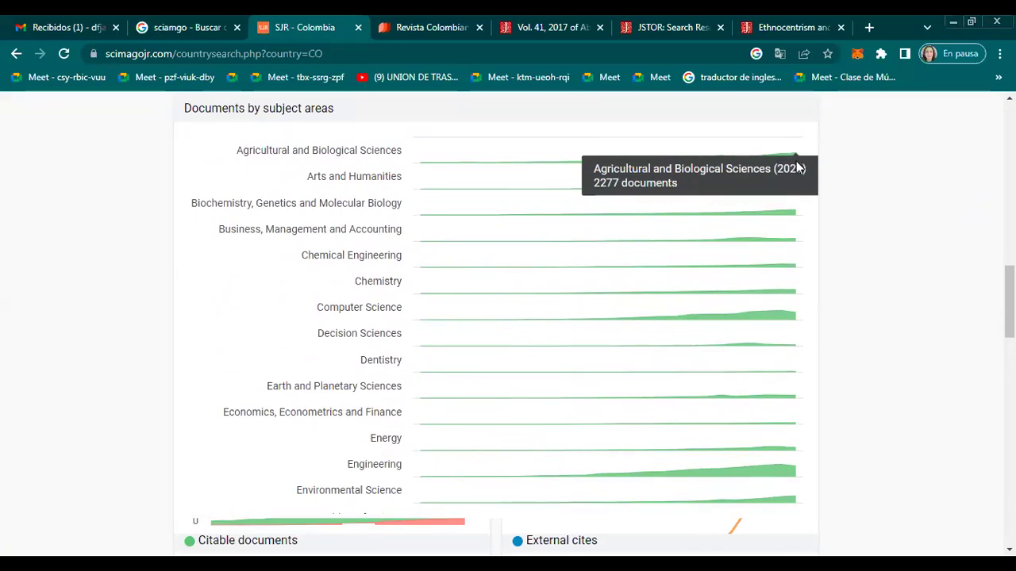
pyautogui.scroll(-1, 802, 297)
pyautogui.scroll(-2, 800, 297)
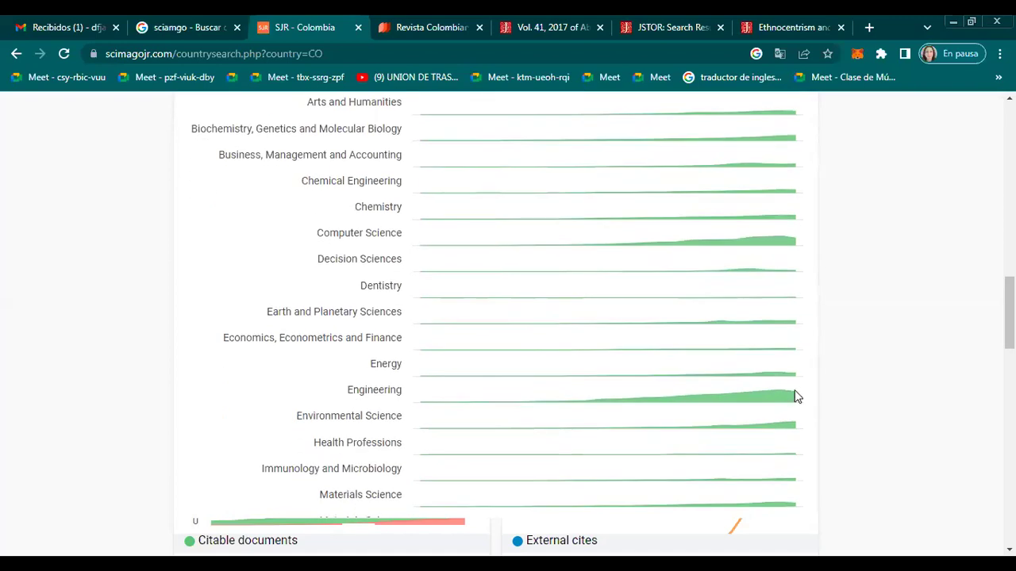
pyautogui.moveTo(791, 403)
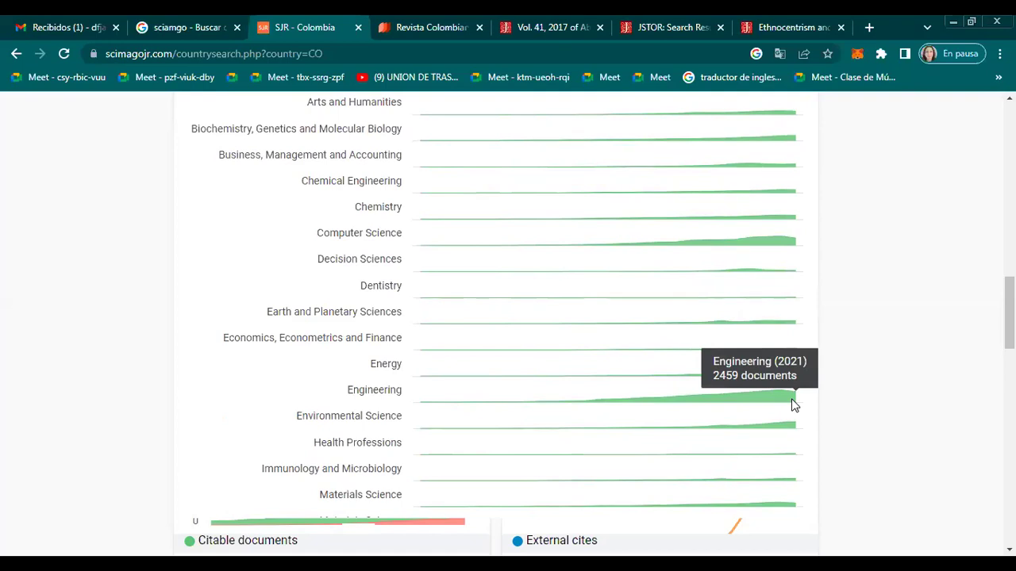
pyautogui.scroll(-2, 792, 405)
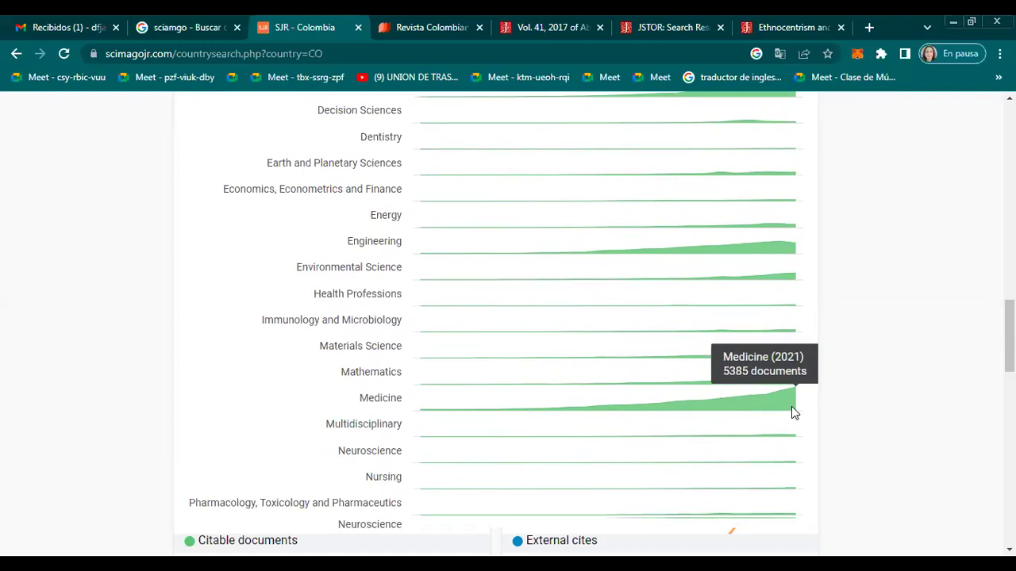
pyautogui.scroll(-3, 791, 408)
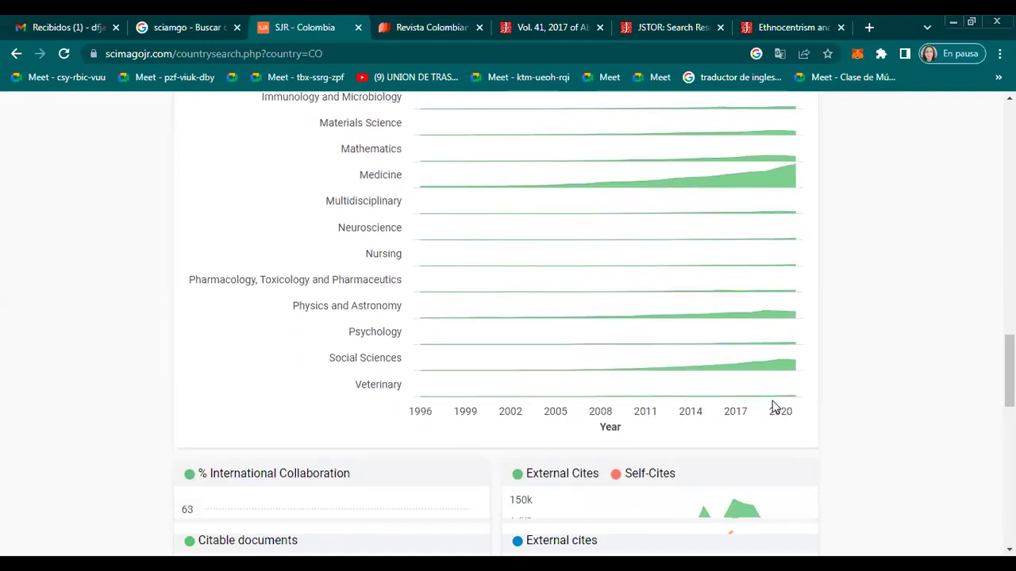
pyautogui.scroll(9, 774, 406)
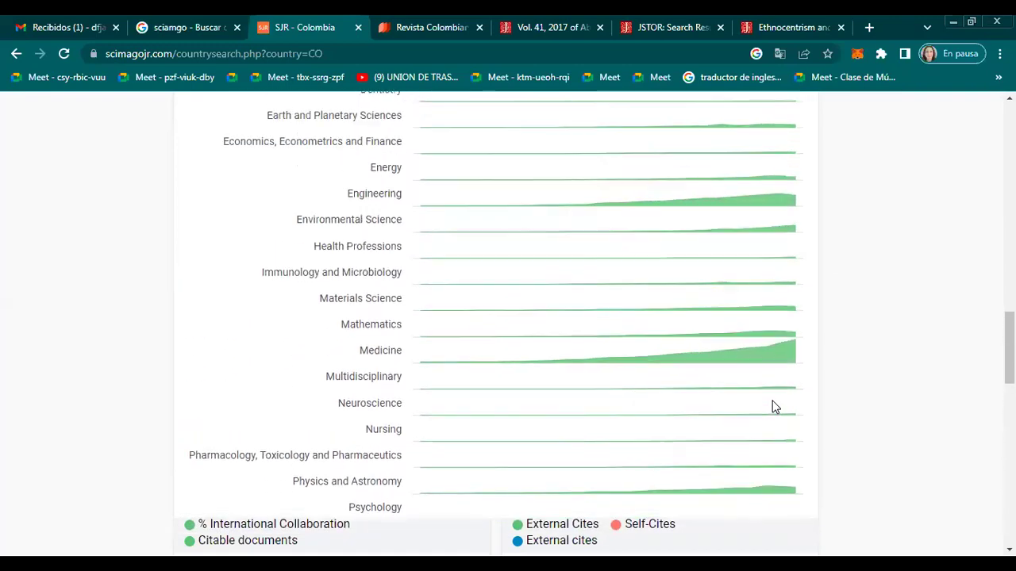
pyautogui.scroll(12, 773, 400)
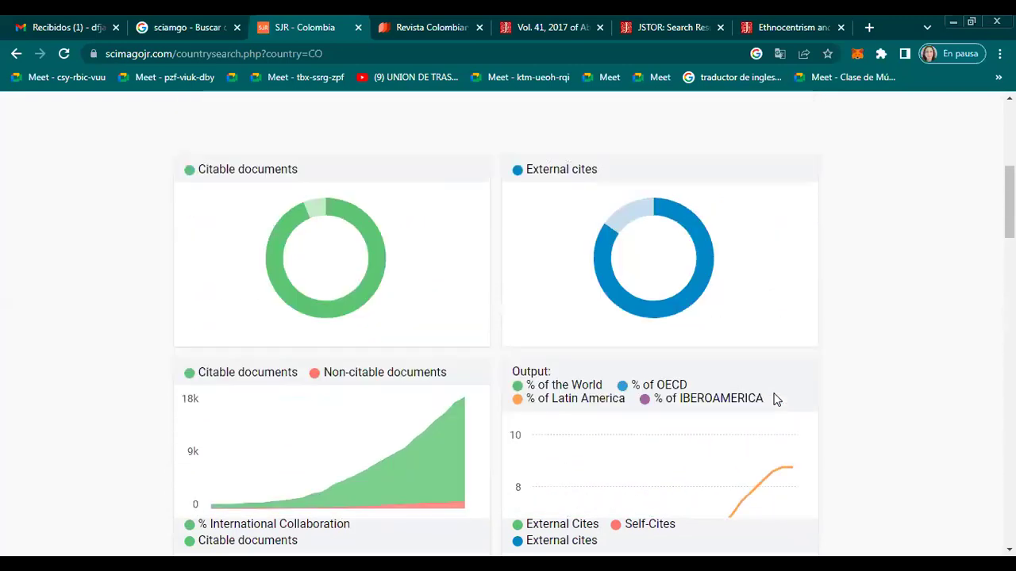